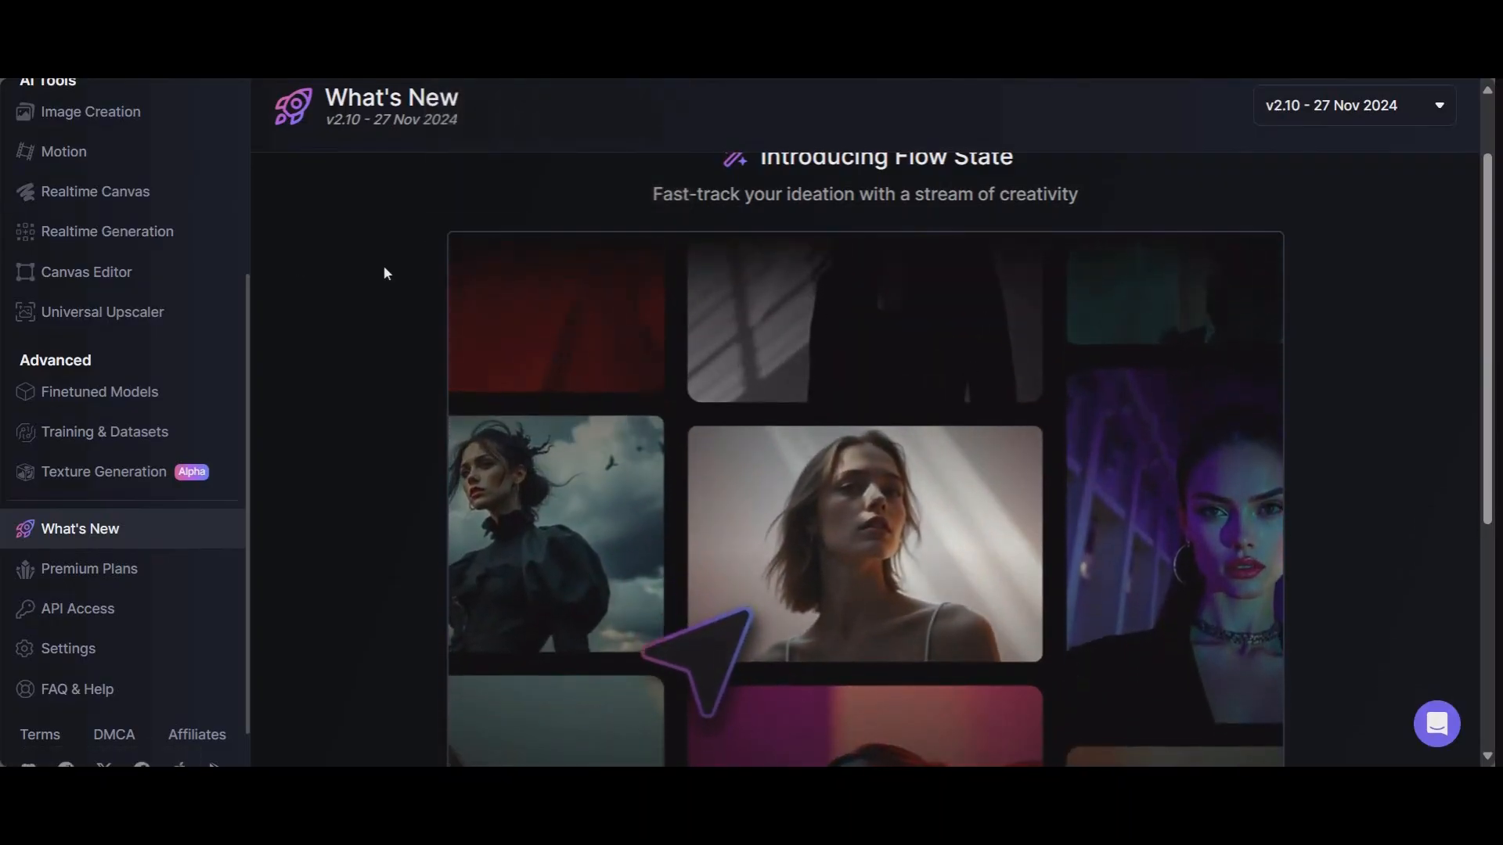
Look over the v2.10 What's New announcement introducing Flow State, dismissing the NightCafe notification that covers it
scroll(509, 423, "up", 2)
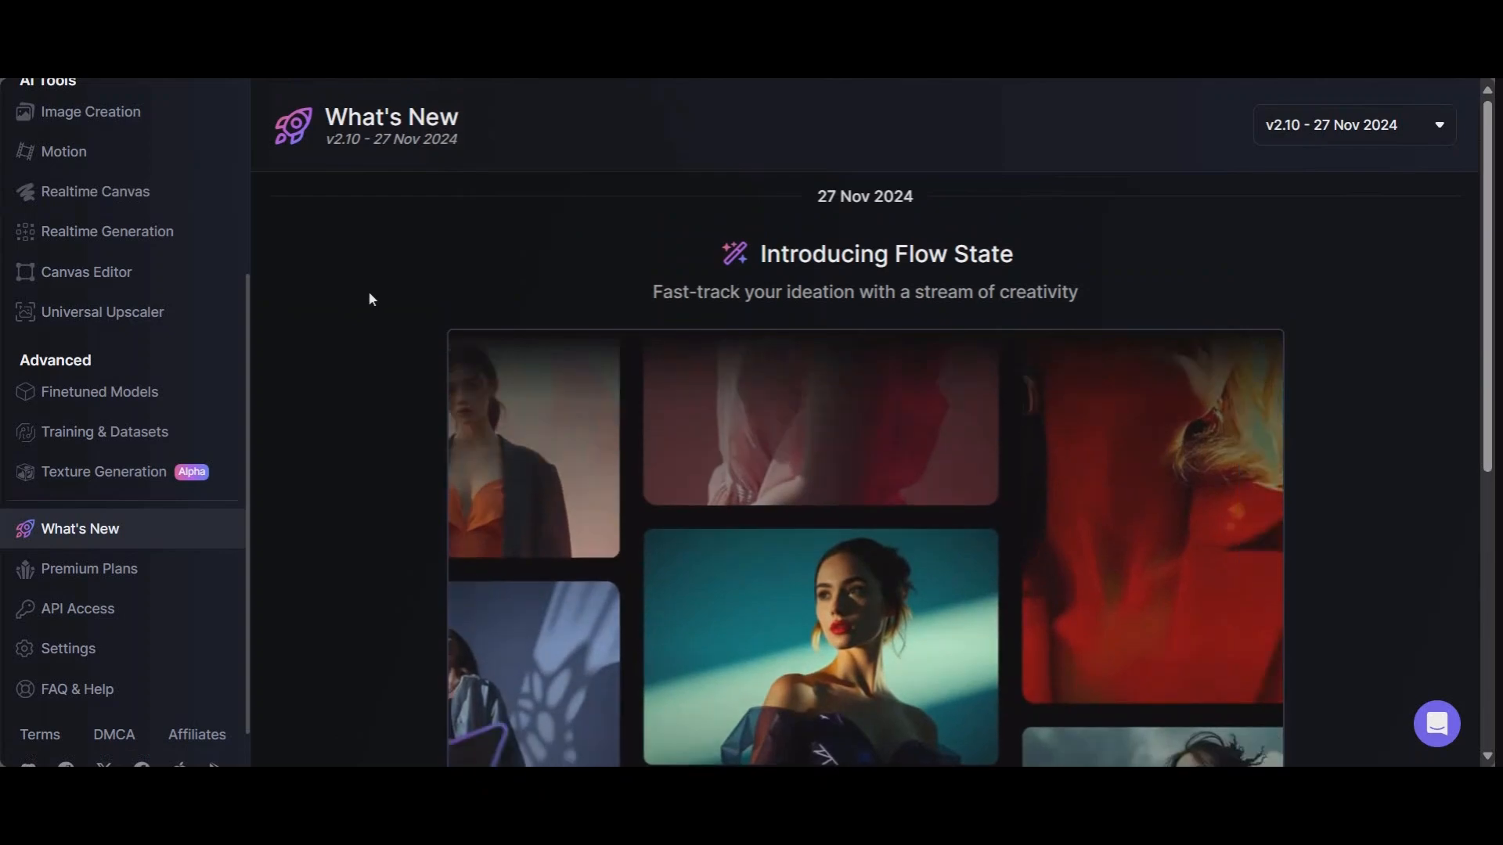
scroll(368, 305, "down", 2)
scroll(371, 345, "up", 2)
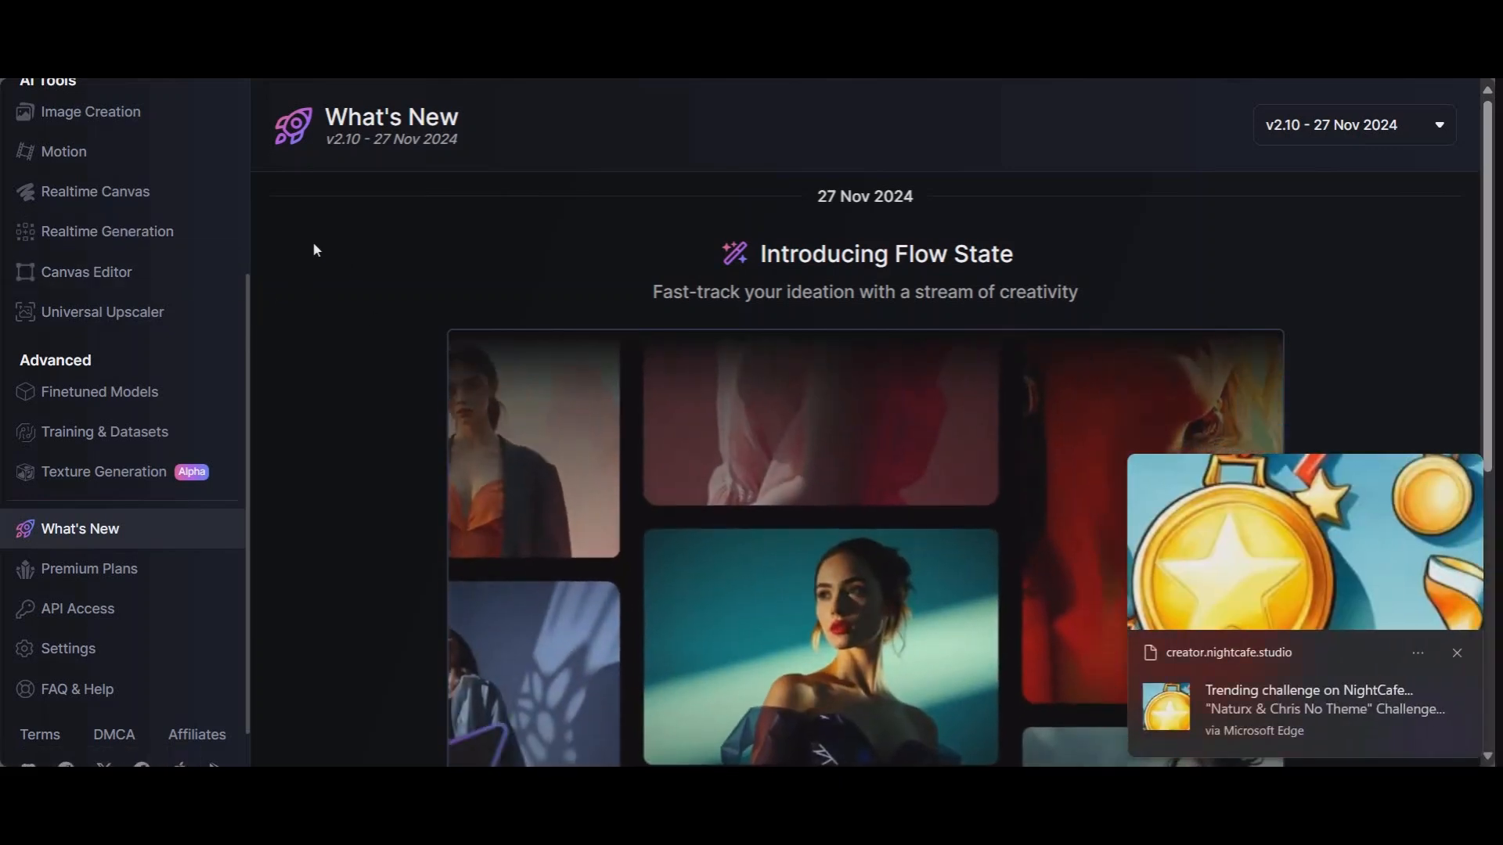
left_click(1457, 652)
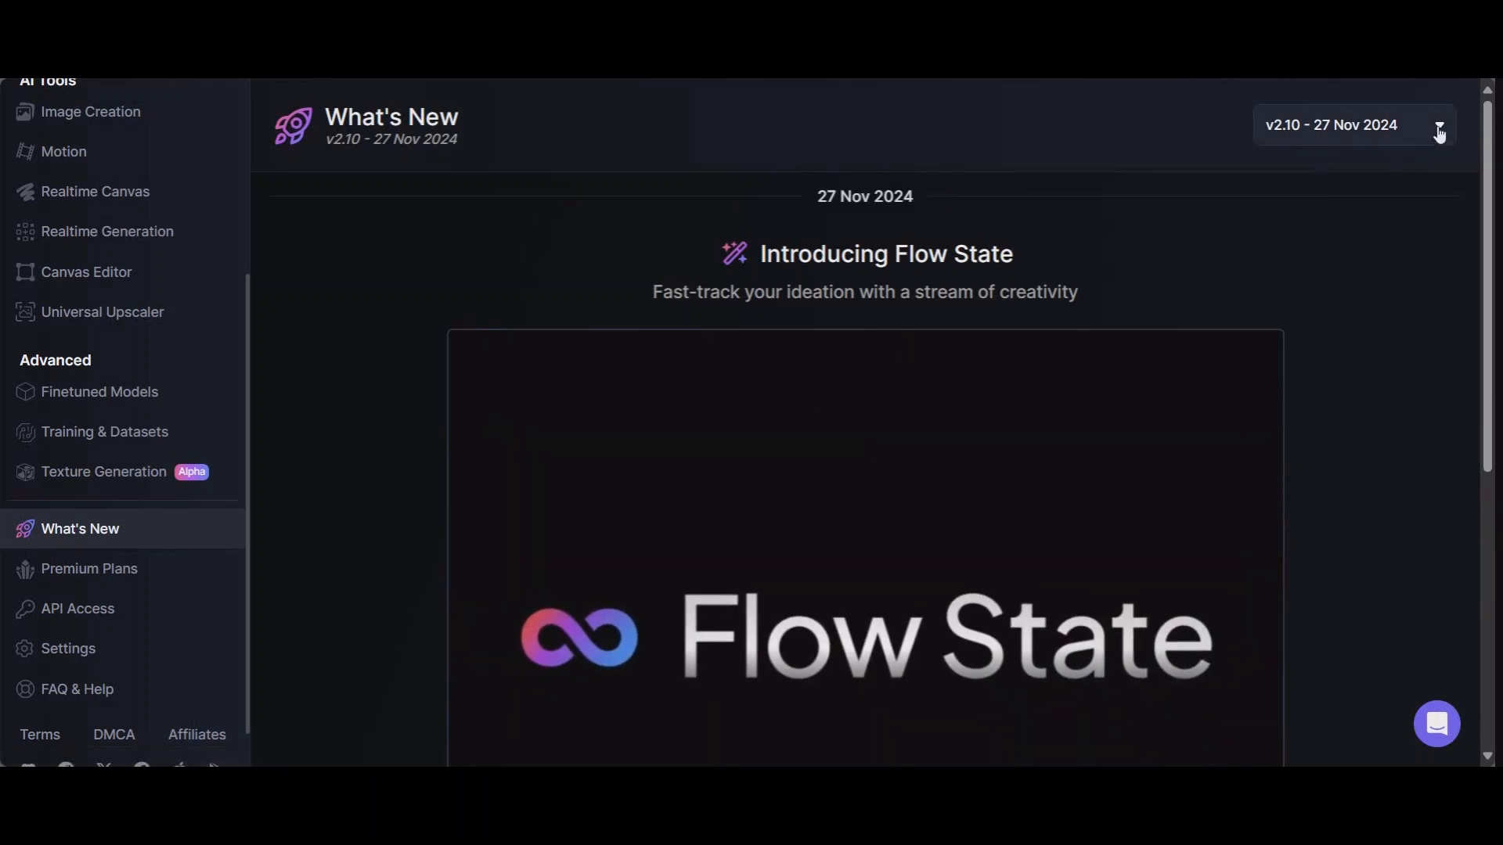
left_click(1439, 135)
left_click(1438, 135)
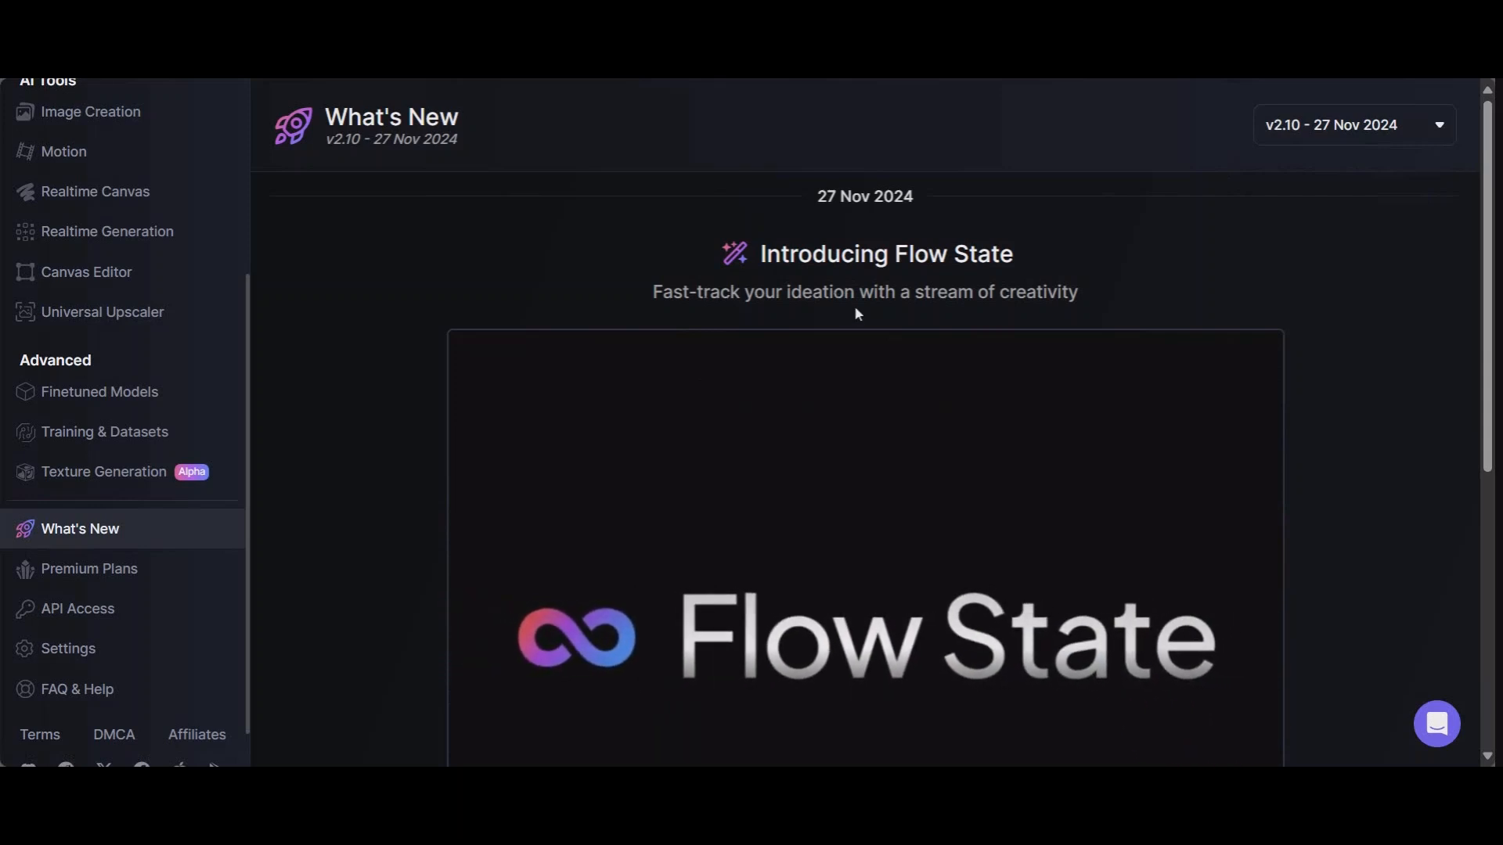
scroll(947, 356, "down", 3)
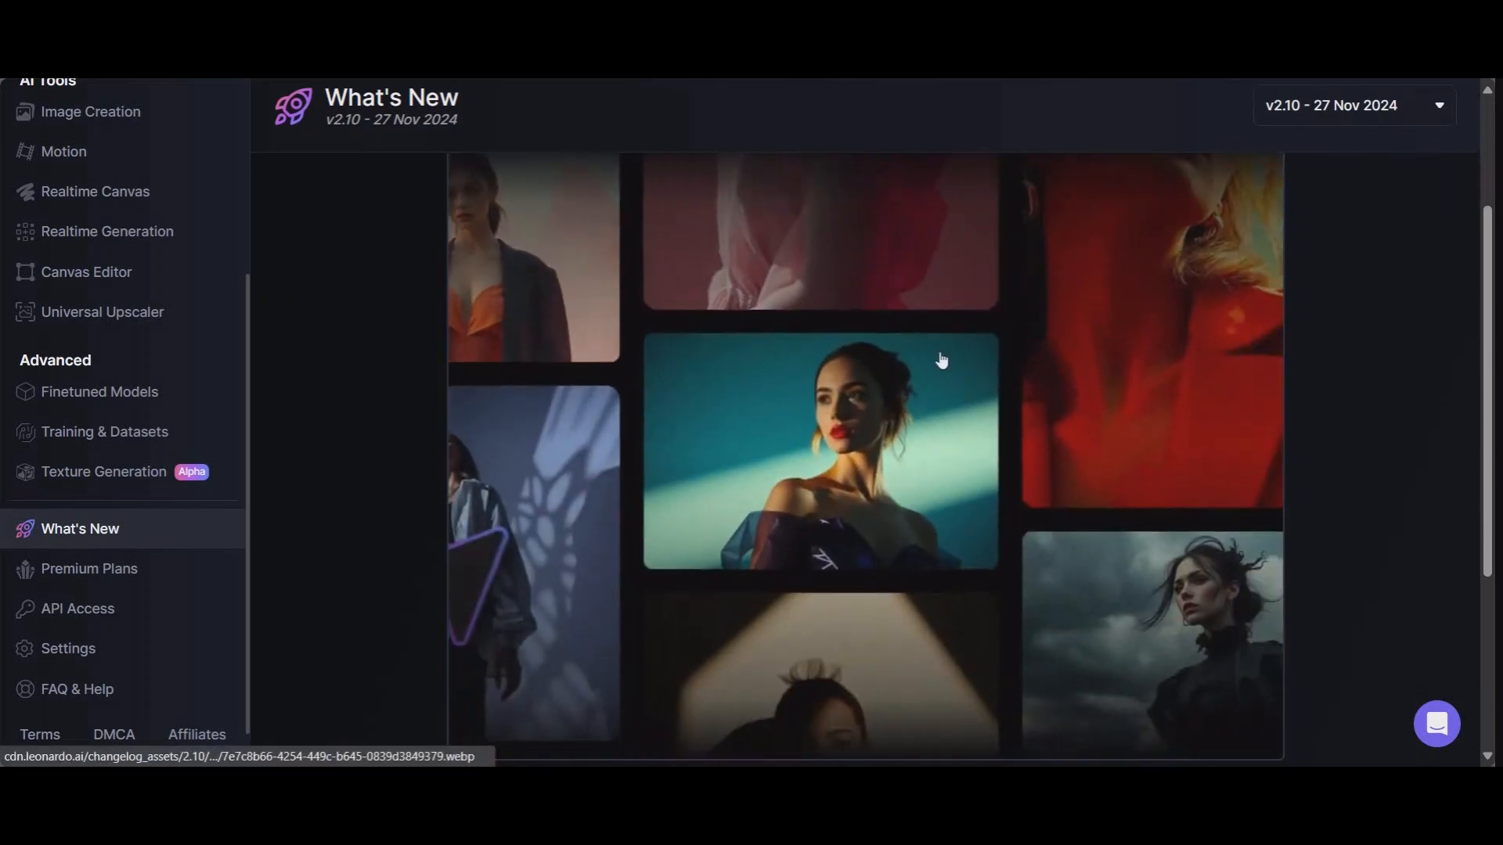
scroll(951, 361, "down", 1)
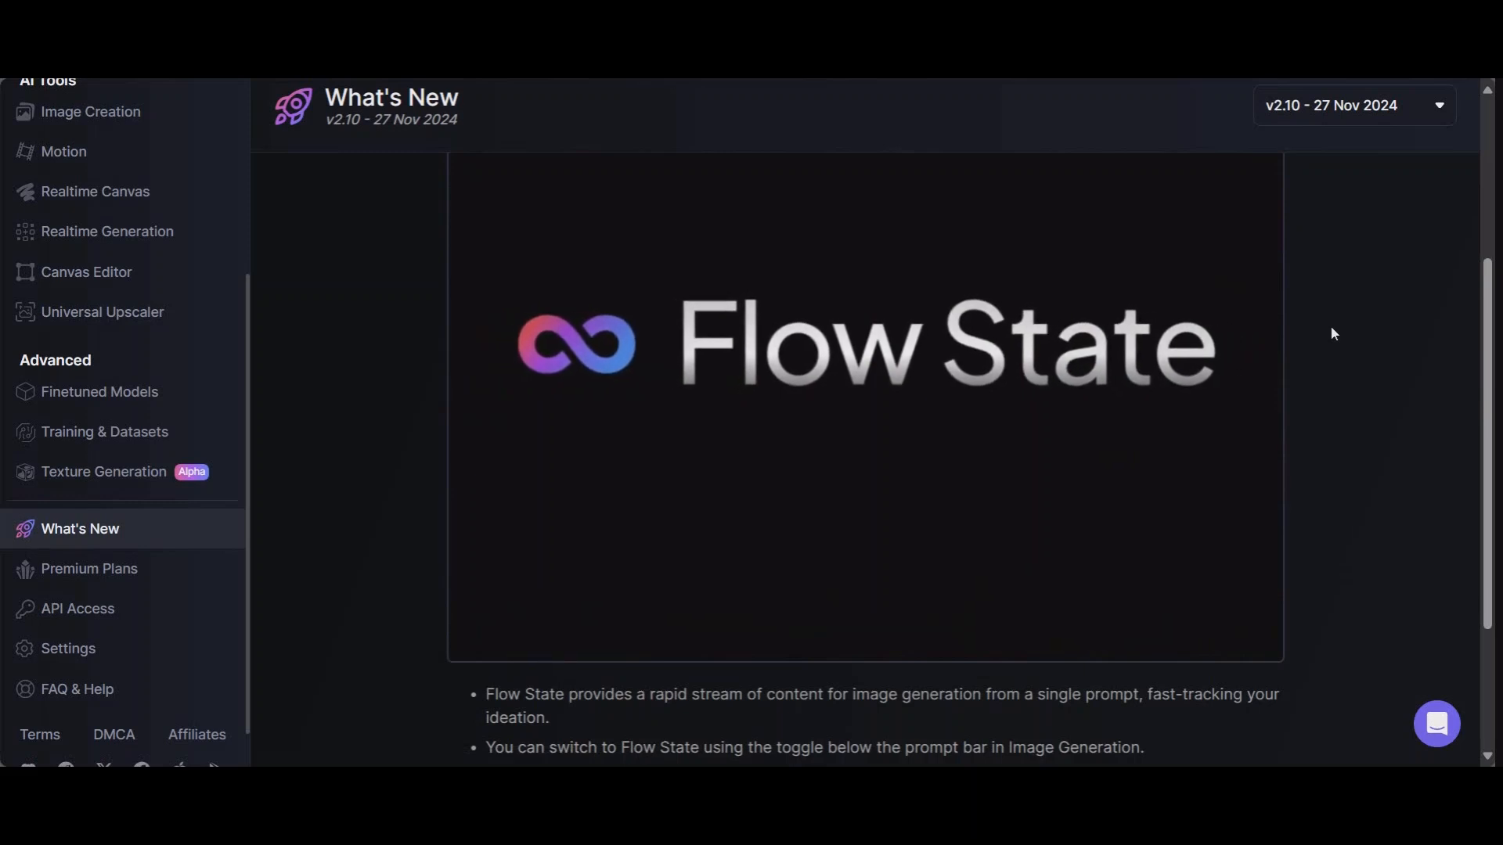
scroll(1272, 334, "down", 2)
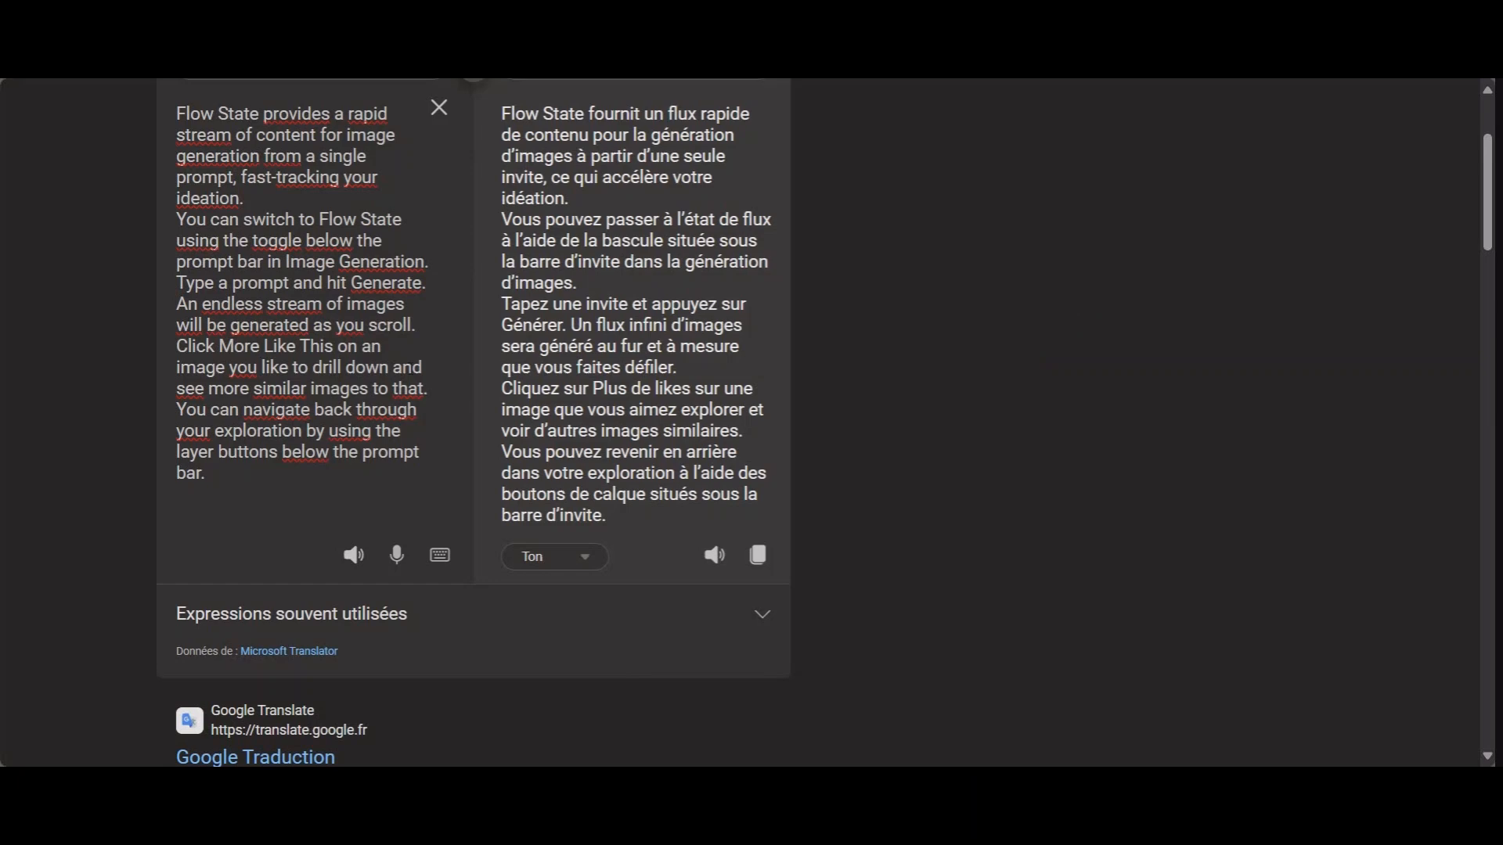
Read the French translation of the Flow State notes, and review the original announcement on the What's New page
scroll(752, 423, "up", 3)
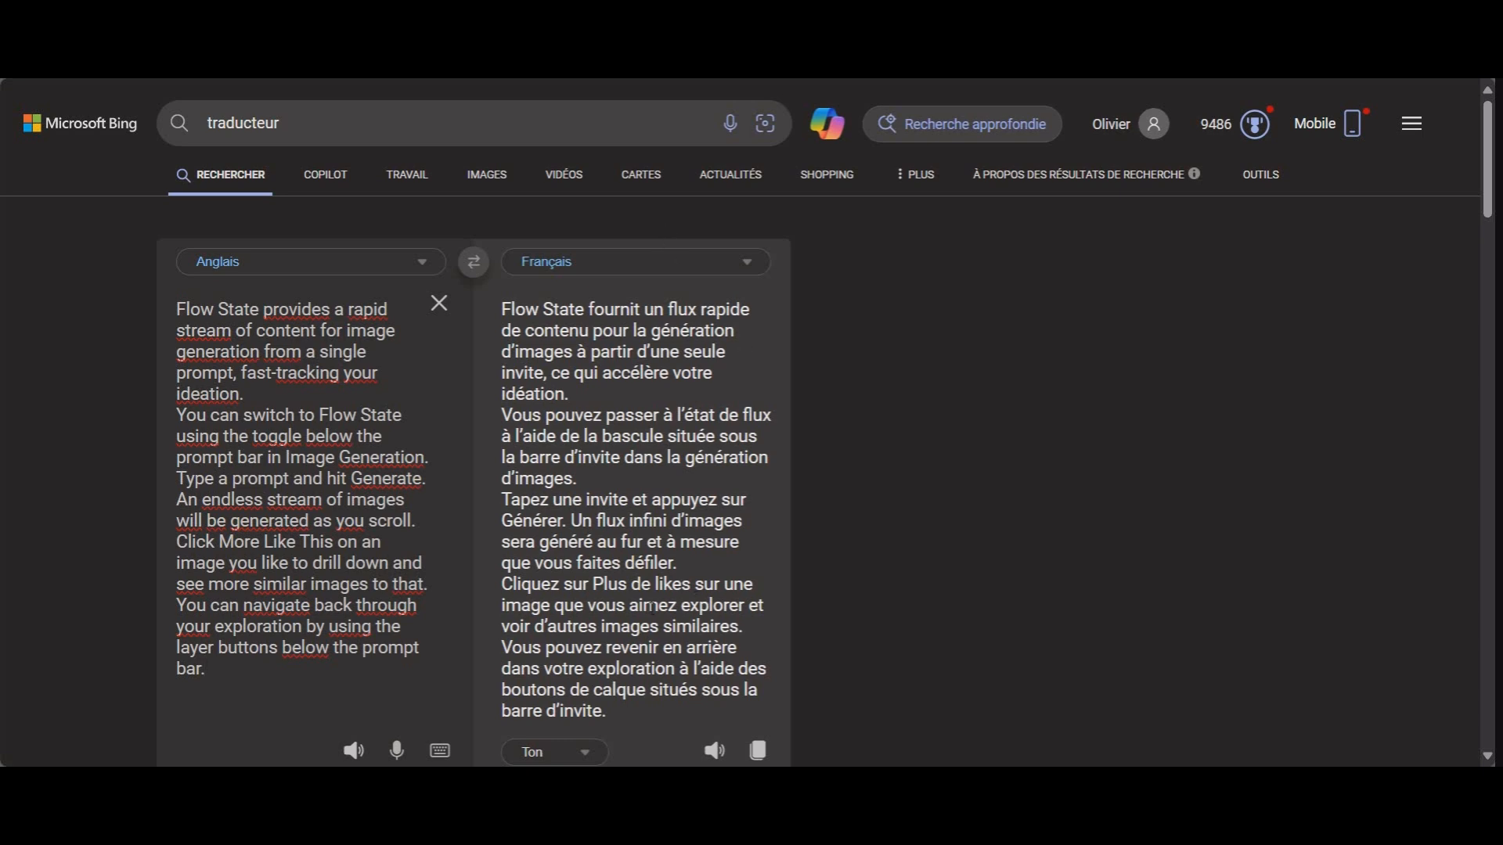
scroll(648, 606, "down", 1)
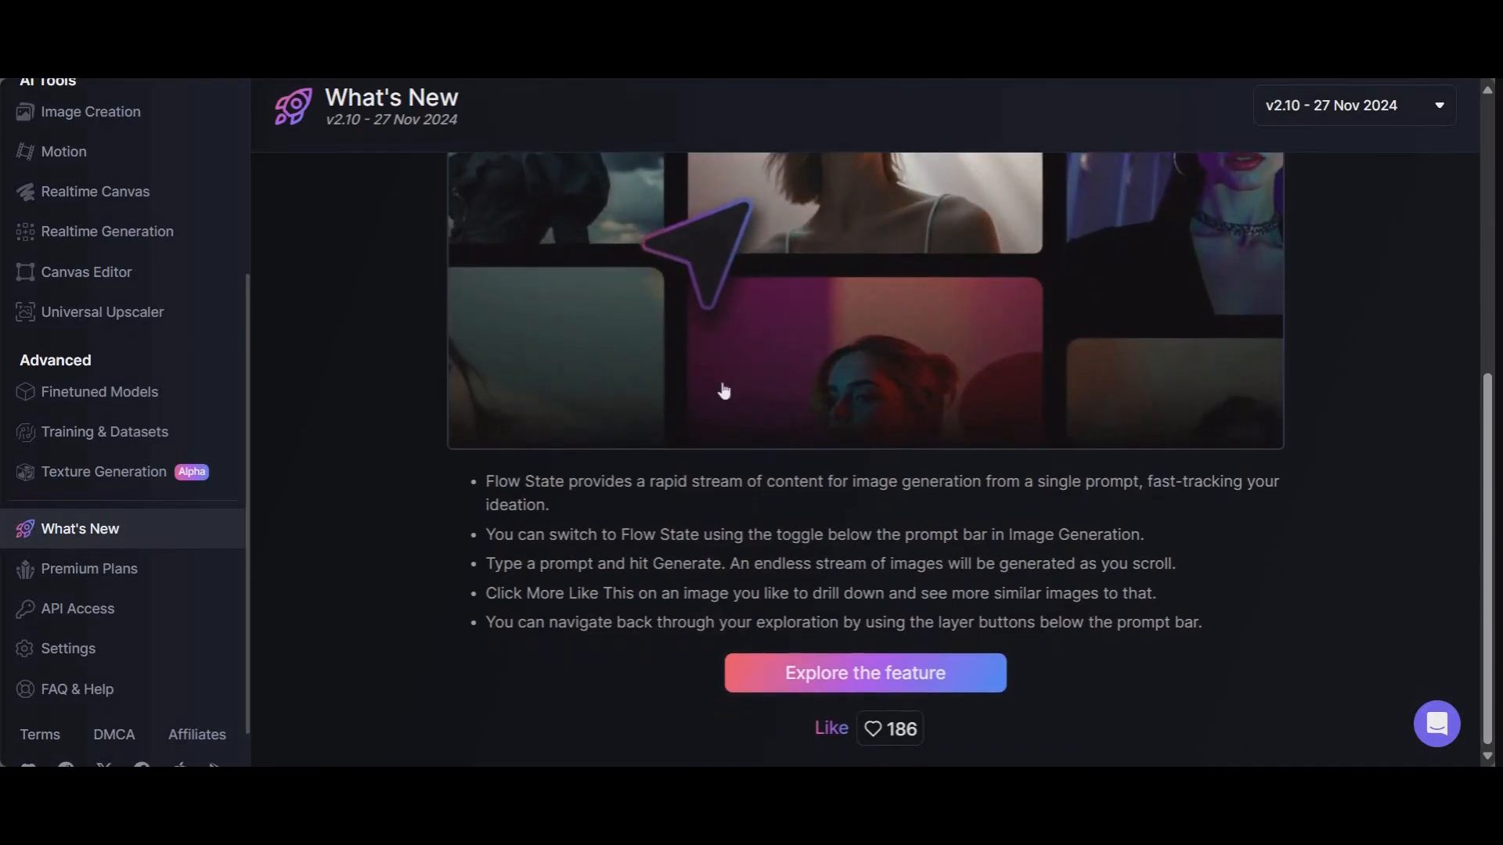
scroll(537, 222, "up", 5)
scroll(666, 477, "down", 2)
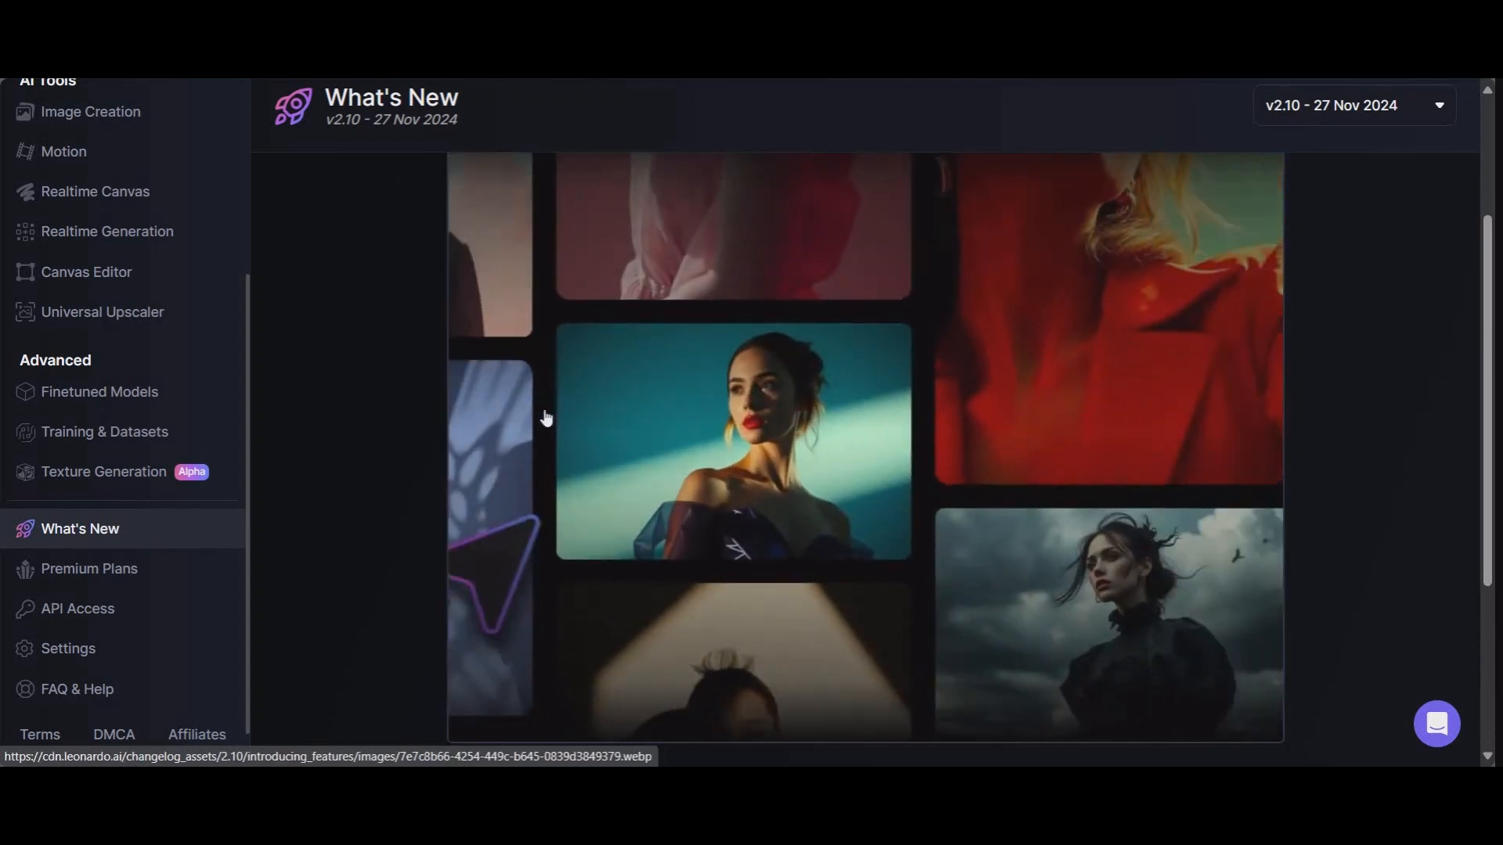
scroll(507, 415, "down", 4)
scroll(517, 429, "up", 6)
scroll(550, 428, "down", 4)
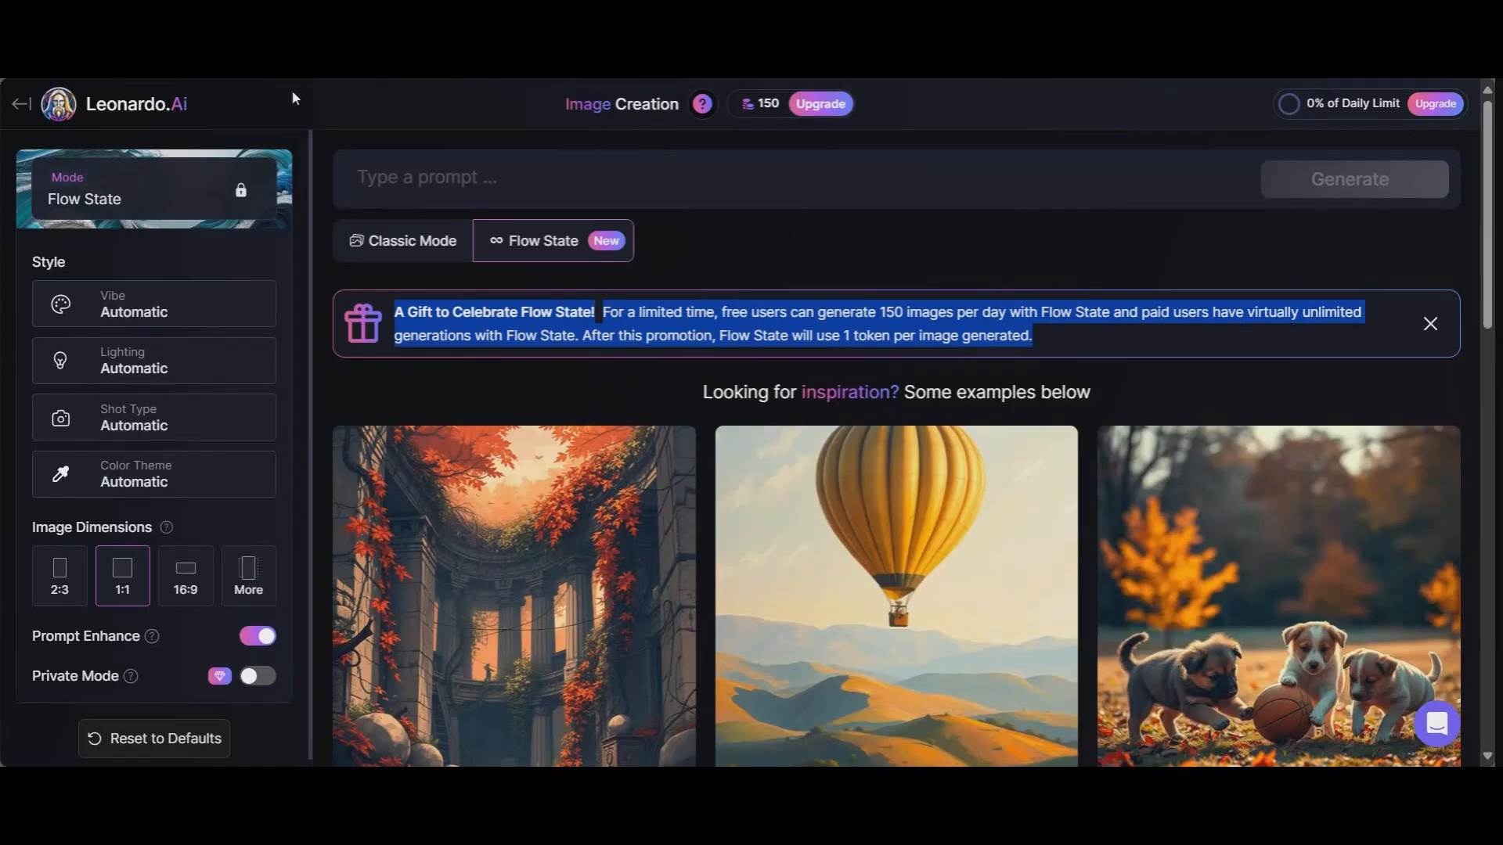
Deselect the Flow State promotion text, check the token balance and read the promotion's French translation
left_click(298, 98)
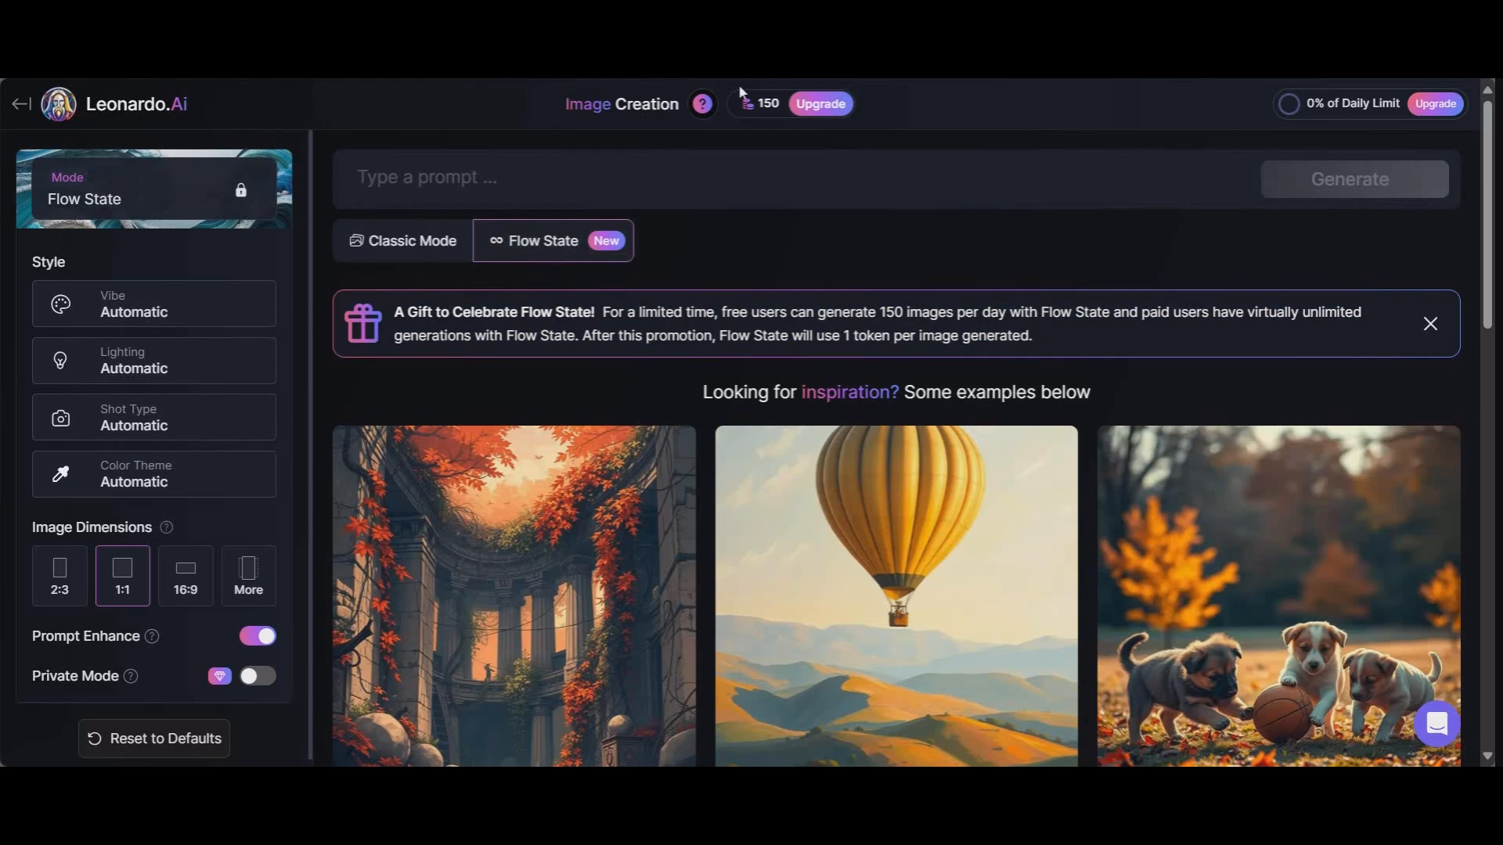
mouse_move(776, 117)
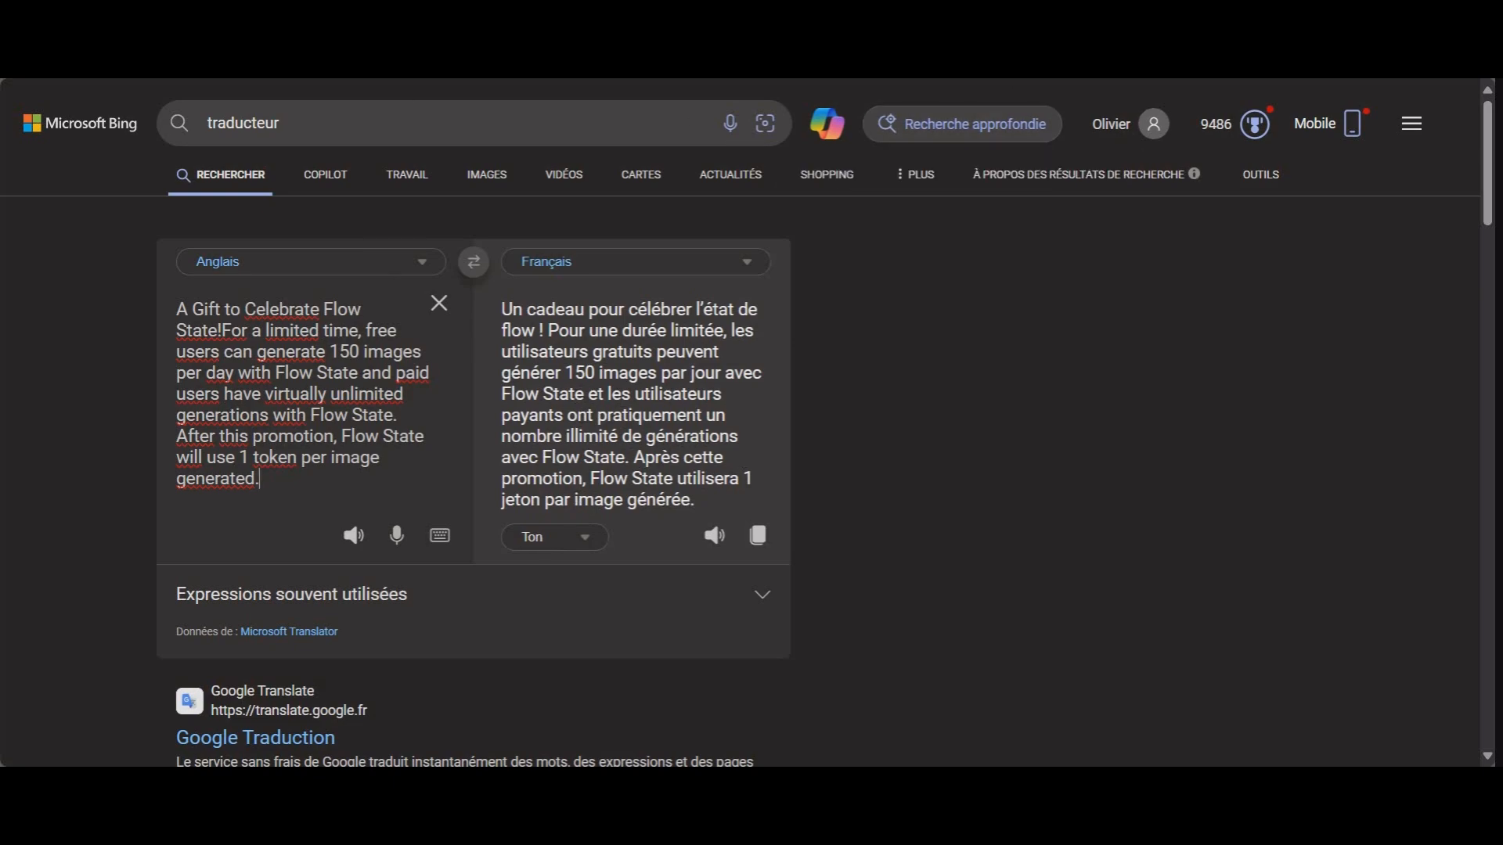
key("ctrl+Tab")
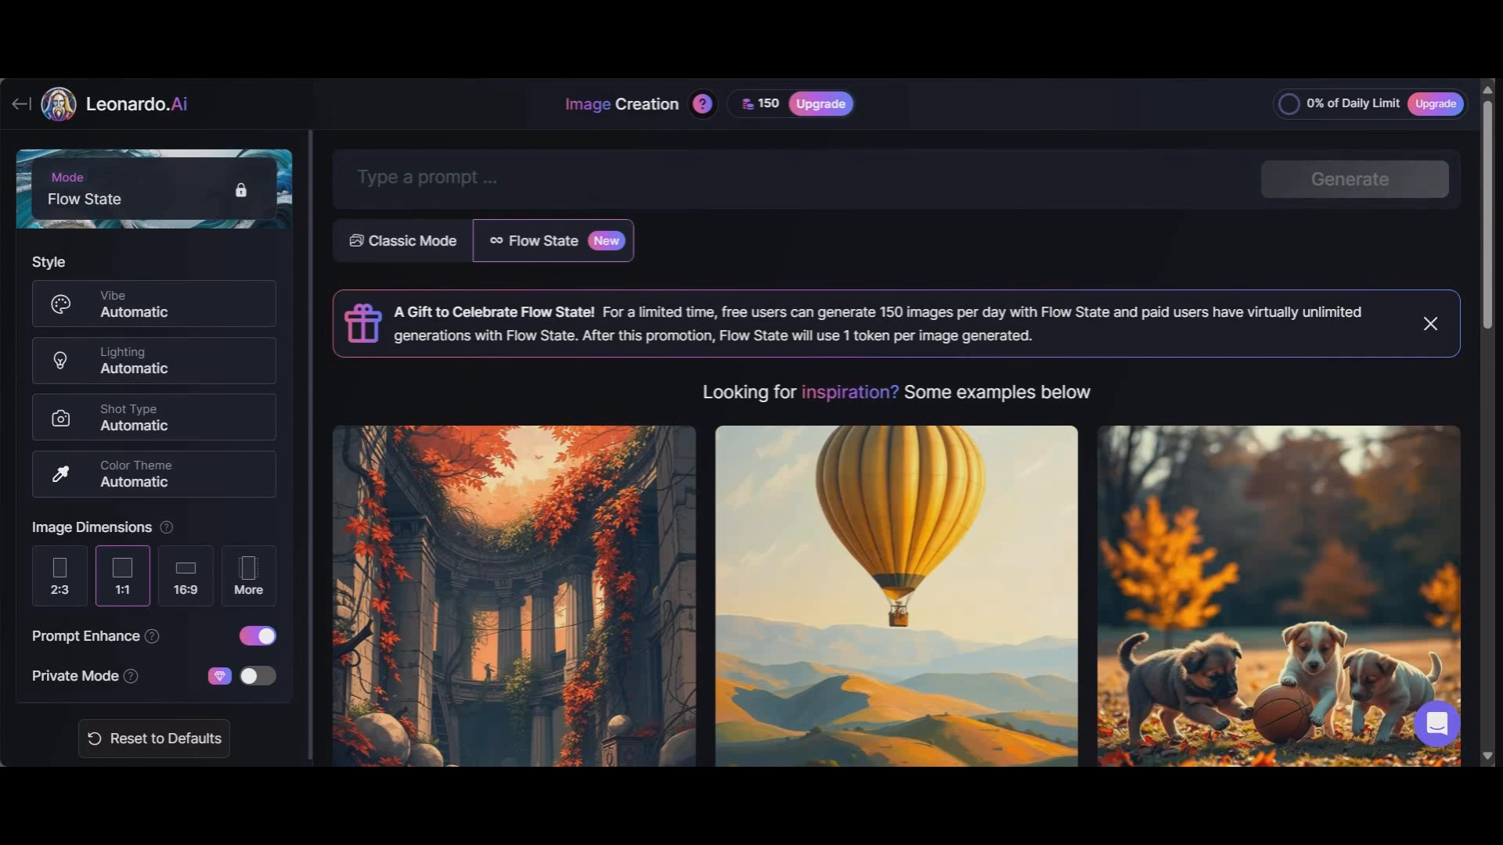
Look through the inspiration examples on the Flow State page and check the prompt field and daily limit
scroll(686, 357, "down", 2)
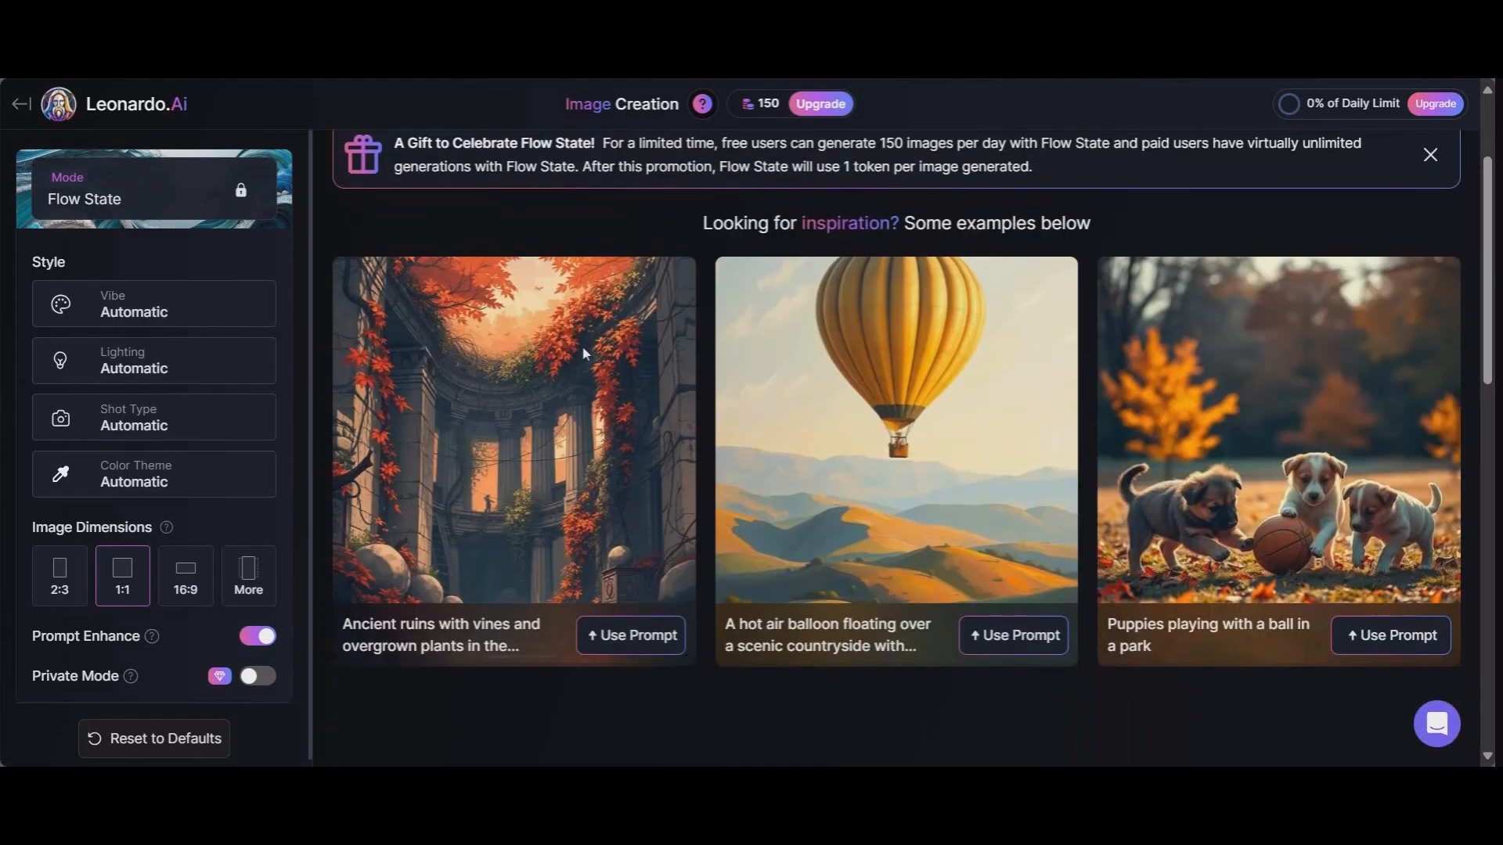
scroll(583, 353, "down", 1)
scroll(517, 365, "up", 2)
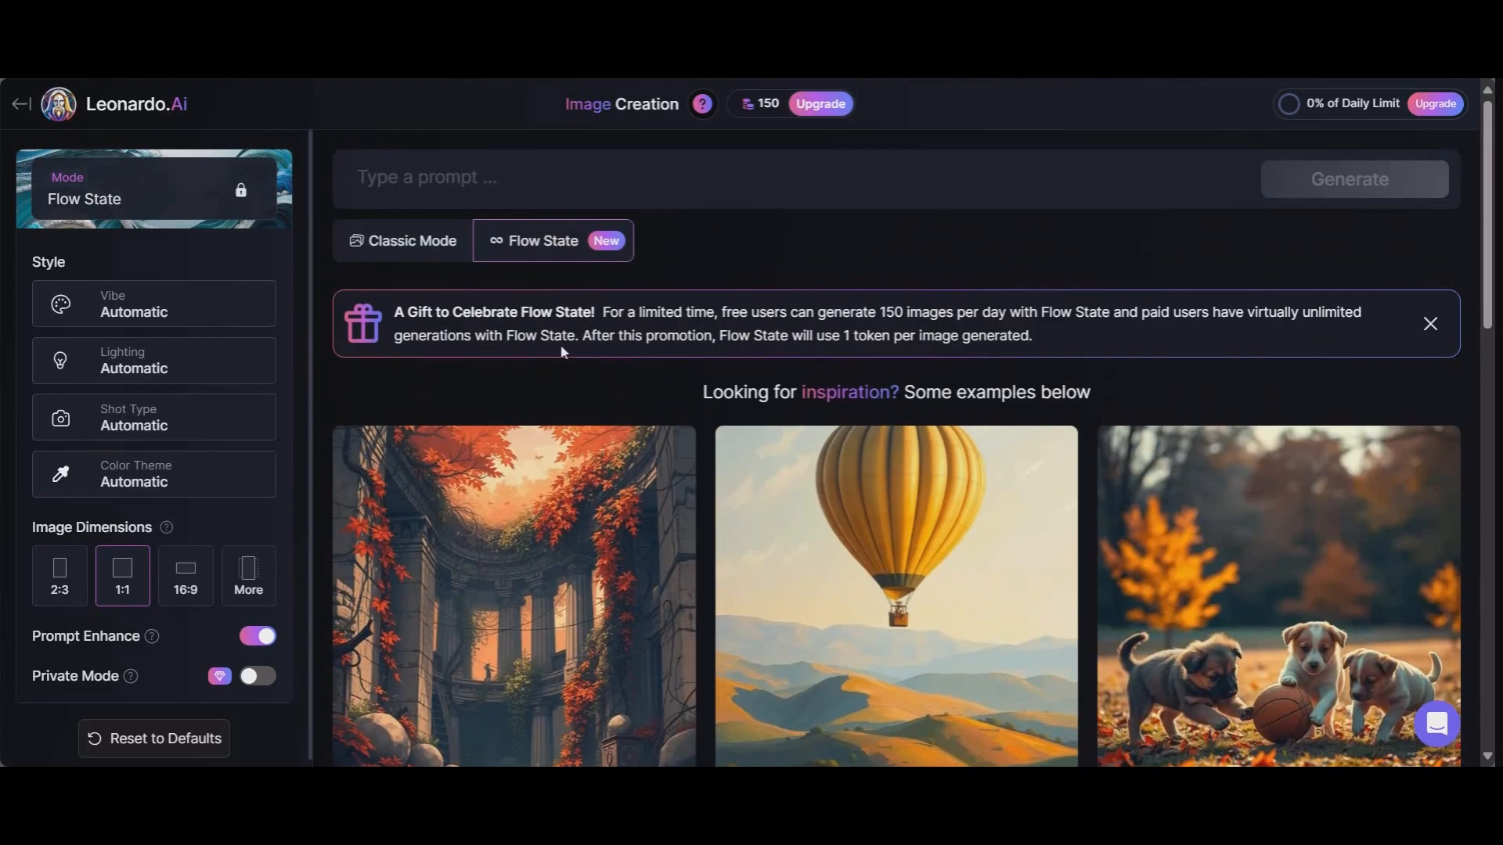
scroll(579, 368, "down", 2)
scroll(651, 444, "up", 2)
left_click(645, 182)
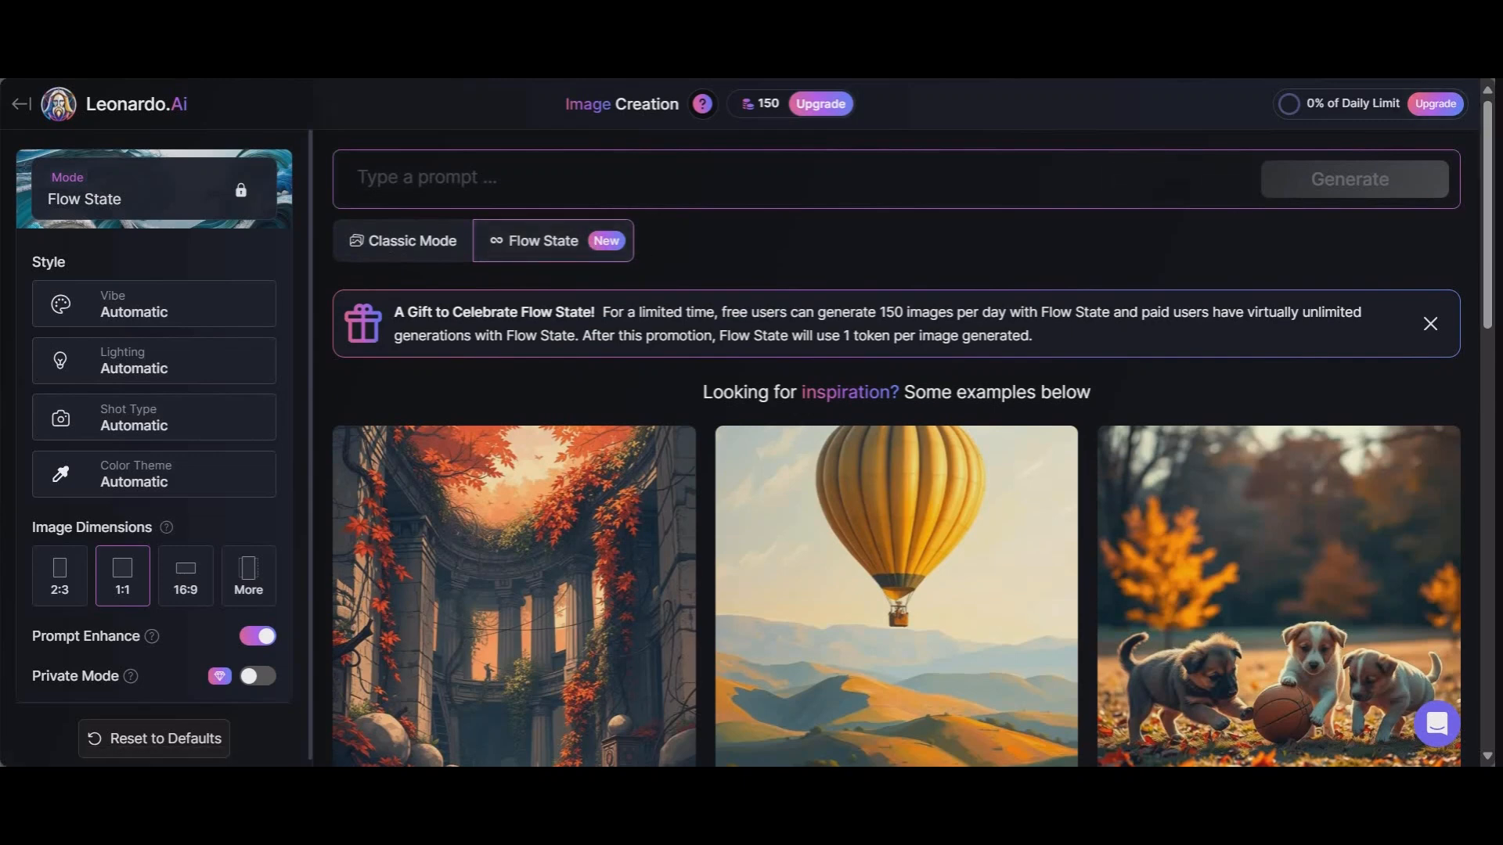
mouse_move(1292, 115)
Open the Vibe styles and examine the full range of available presets
left_click(159, 311)
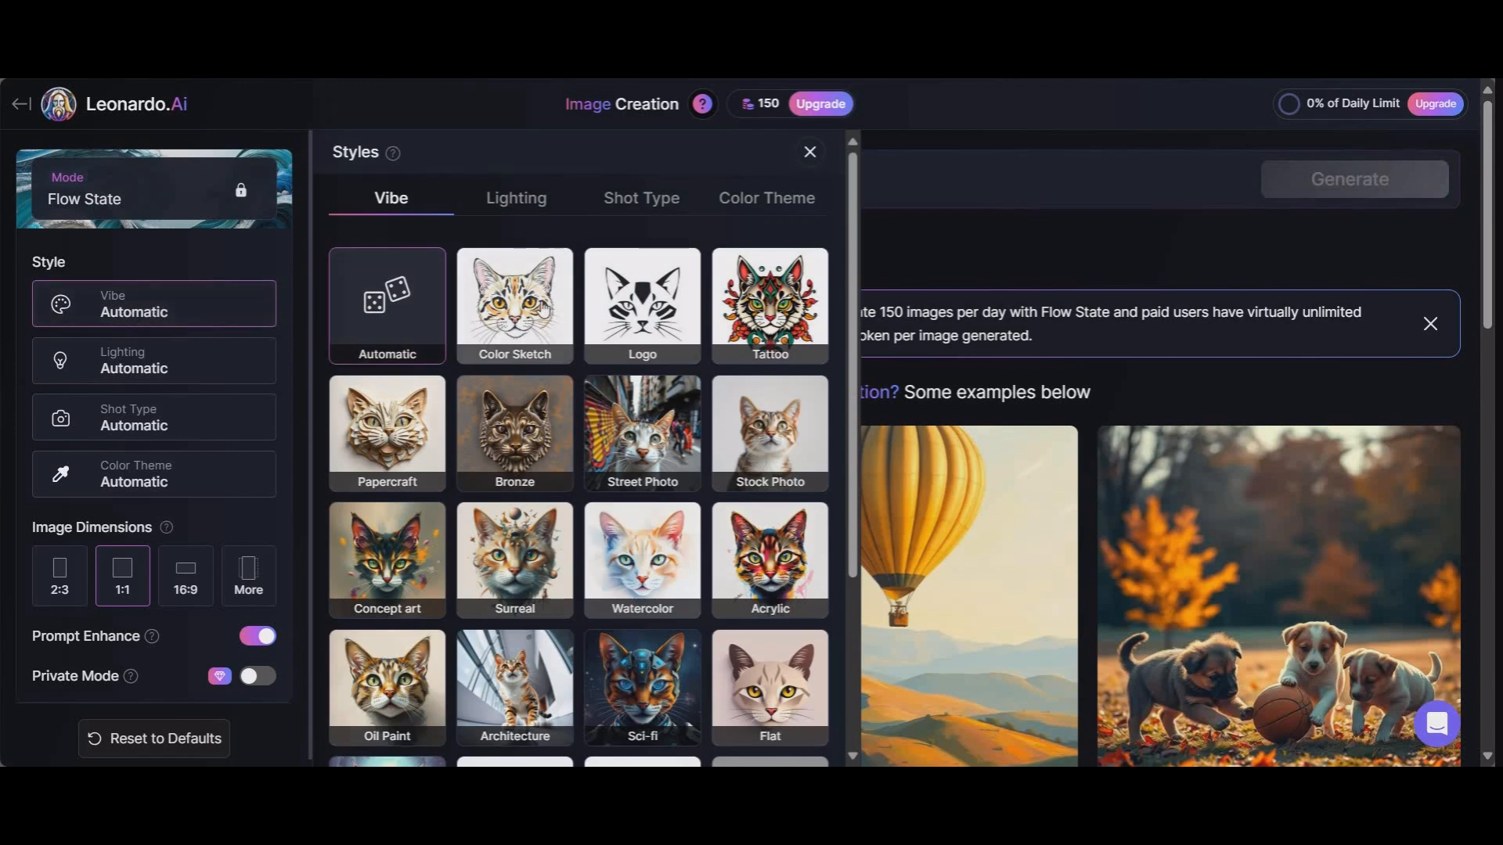
scroll(516, 392, "down", 5)
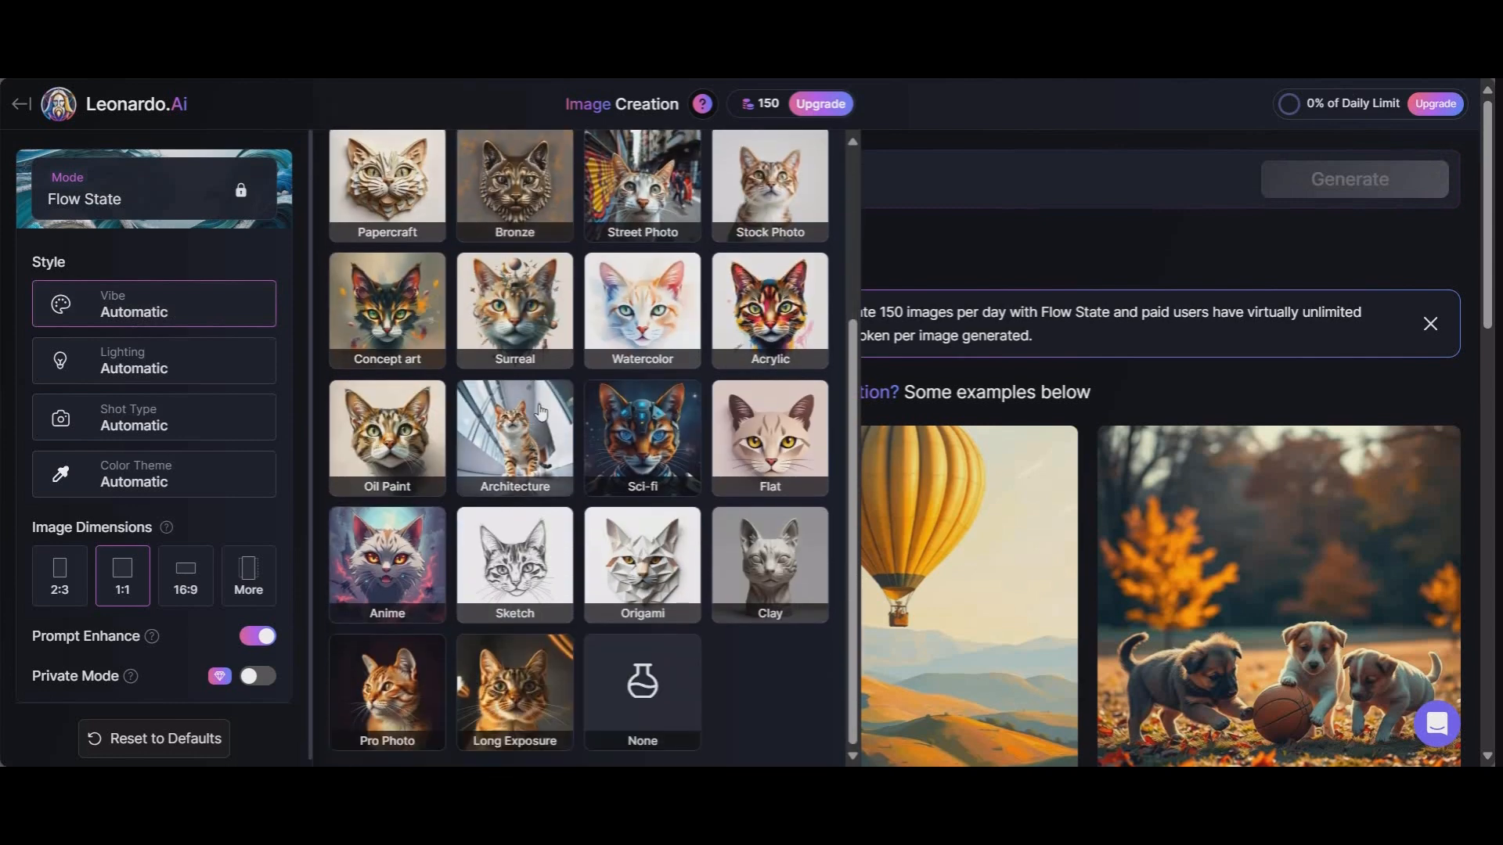
scroll(511, 577, "up", 5)
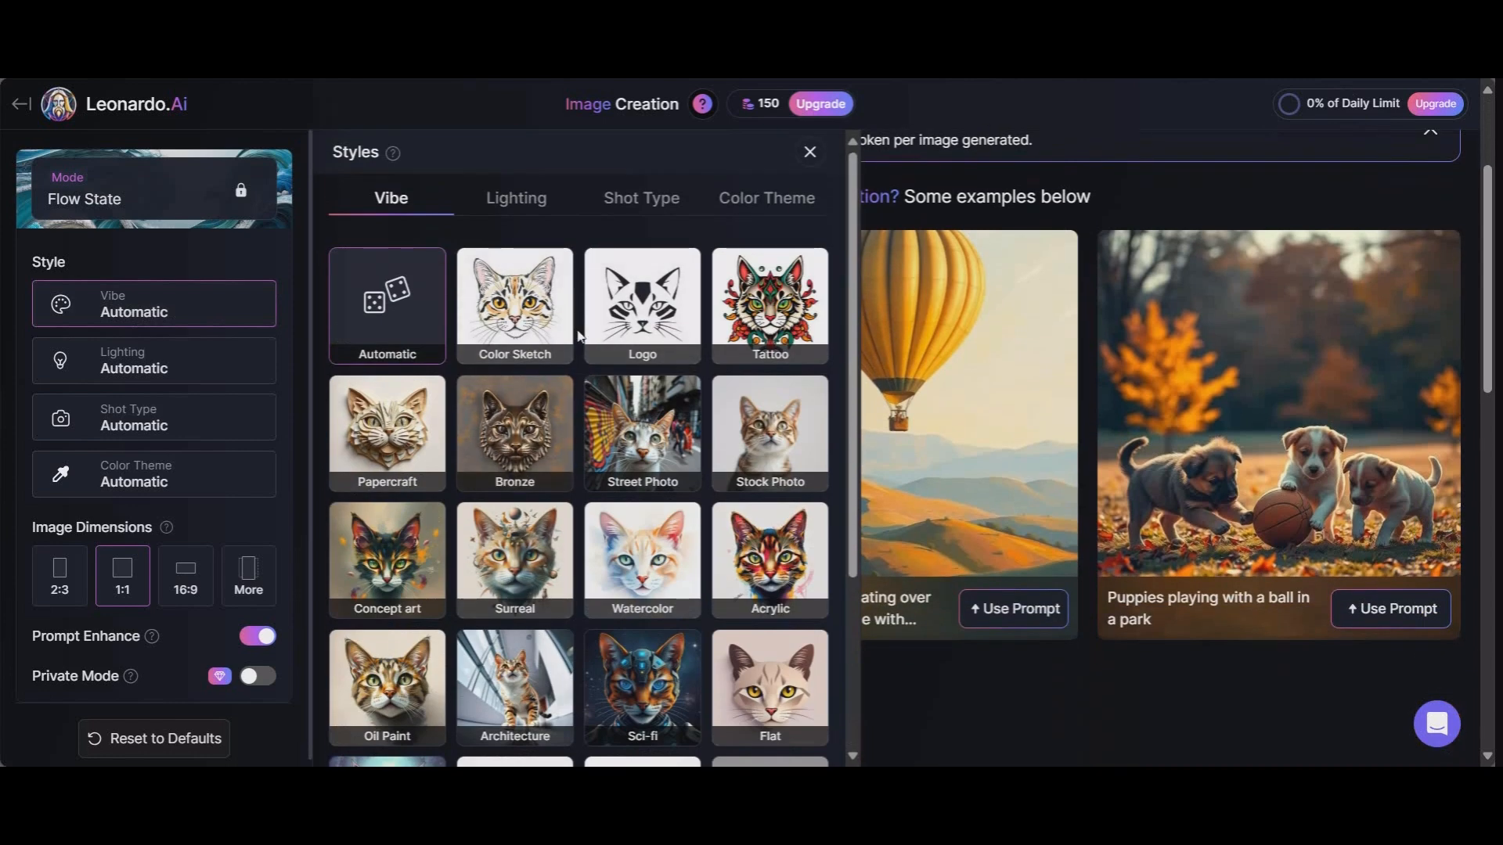
scroll(462, 629, "down", 3)
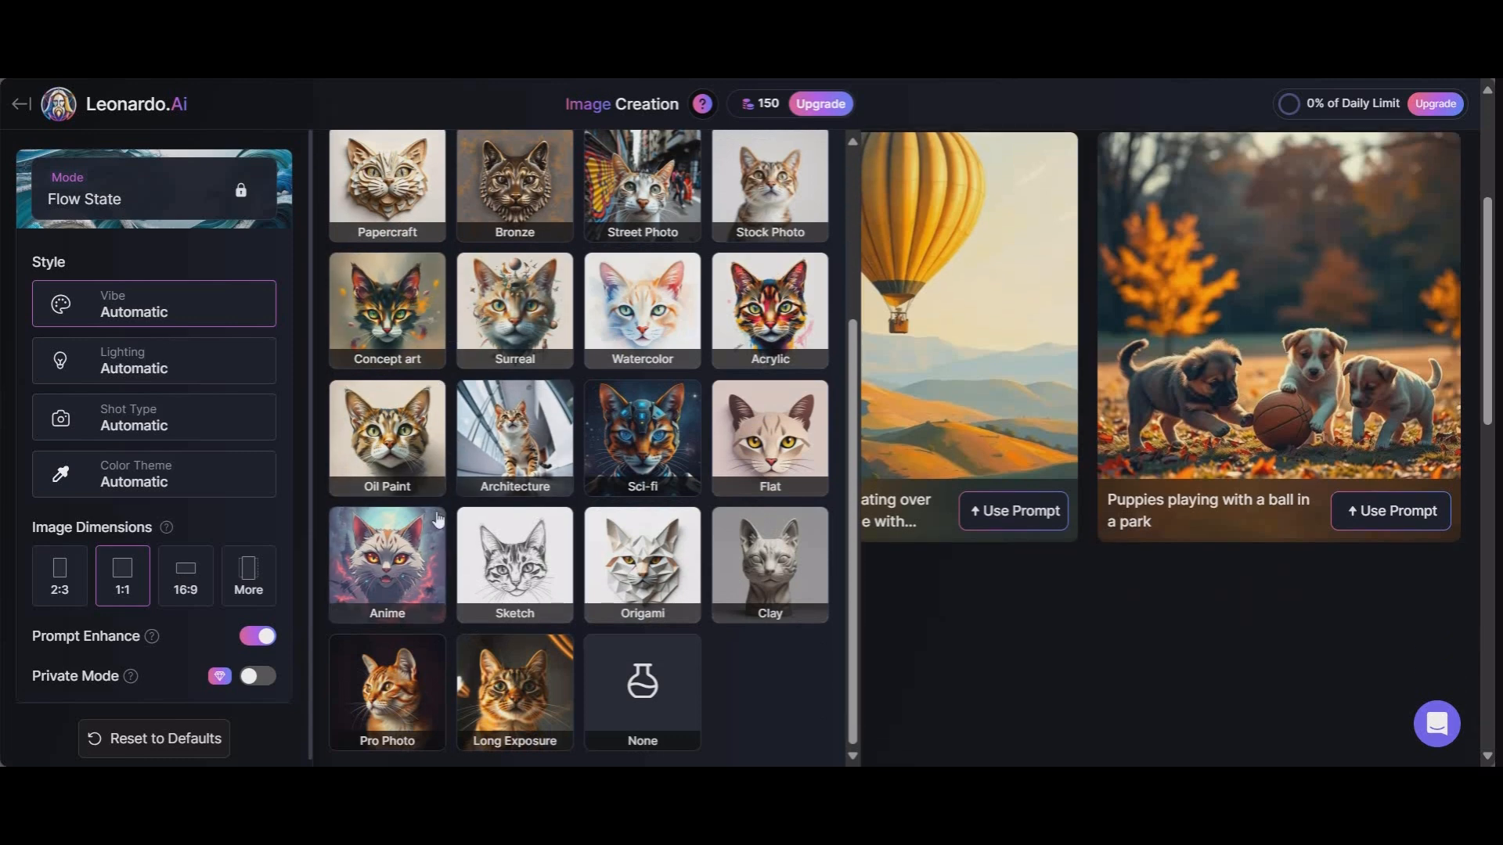
scroll(442, 524, "up", 3)
scroll(450, 466, "down", 5)
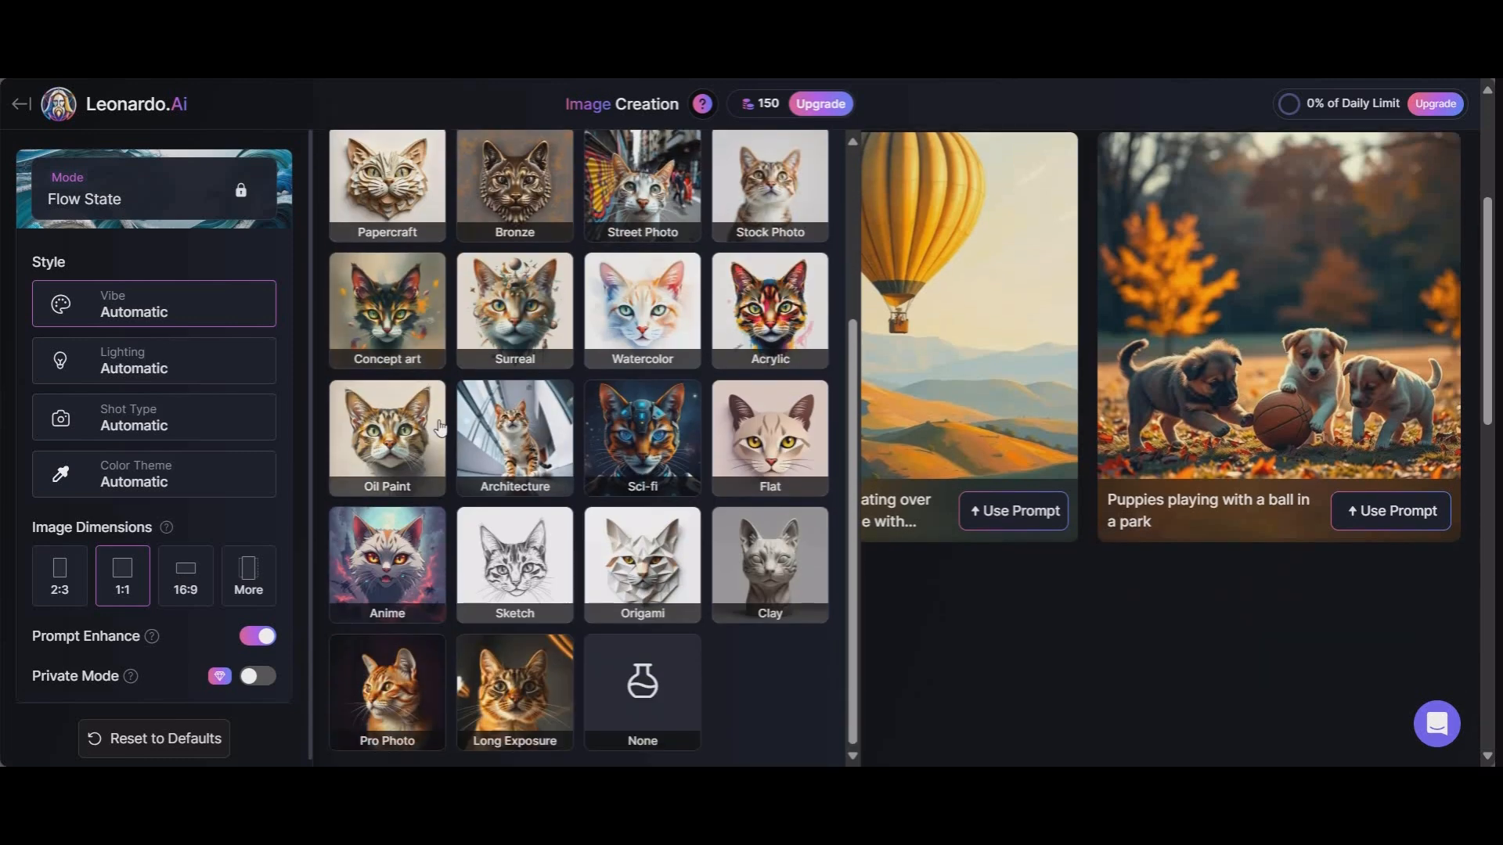
scroll(461, 467, "up", 3)
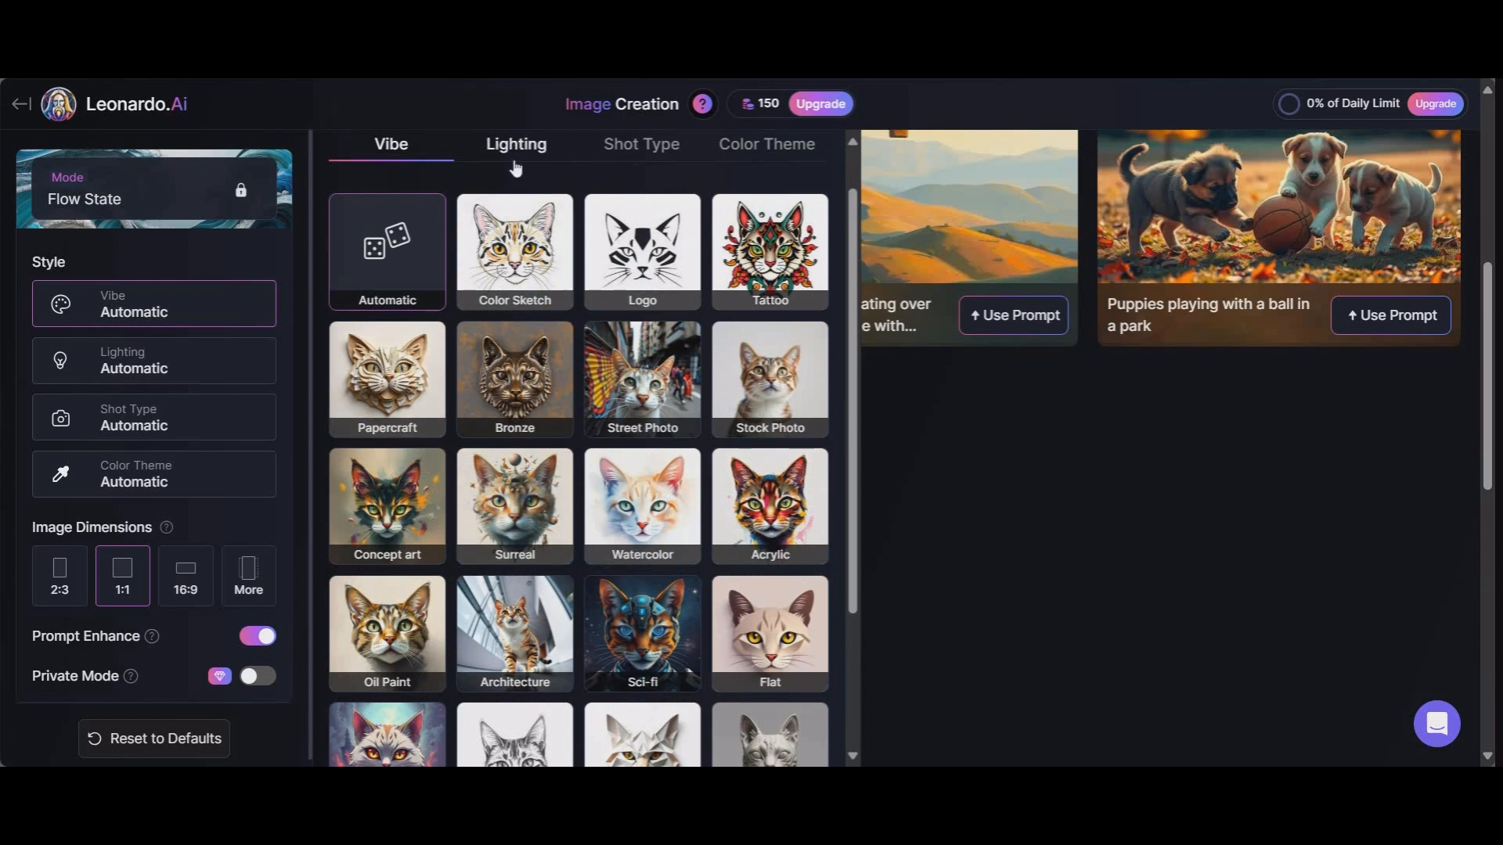
left_click(515, 167)
left_click(394, 144)
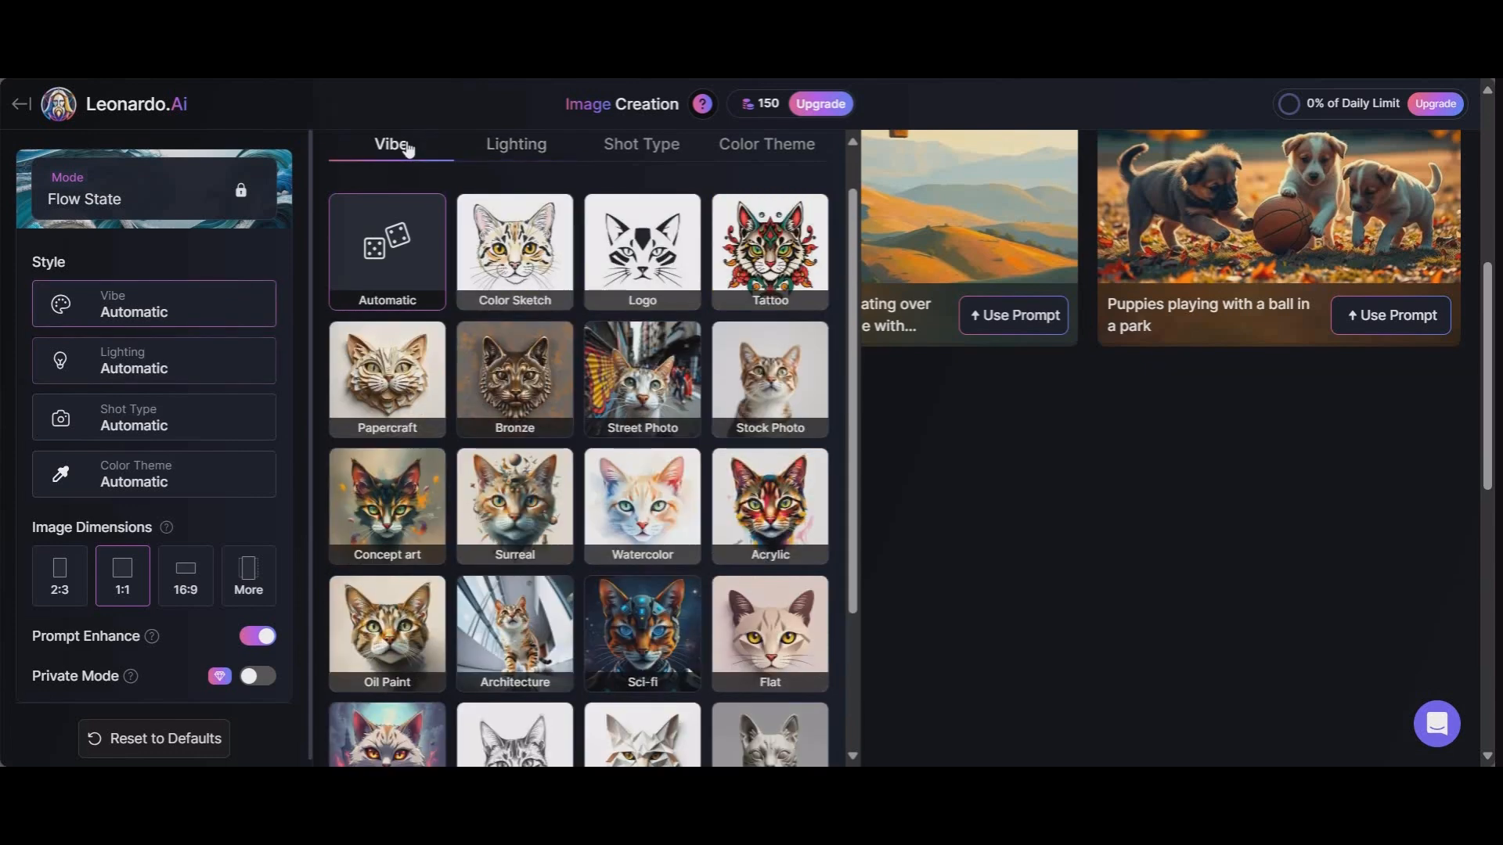
scroll(434, 366, "down", 3)
scroll(470, 563, "down", 4)
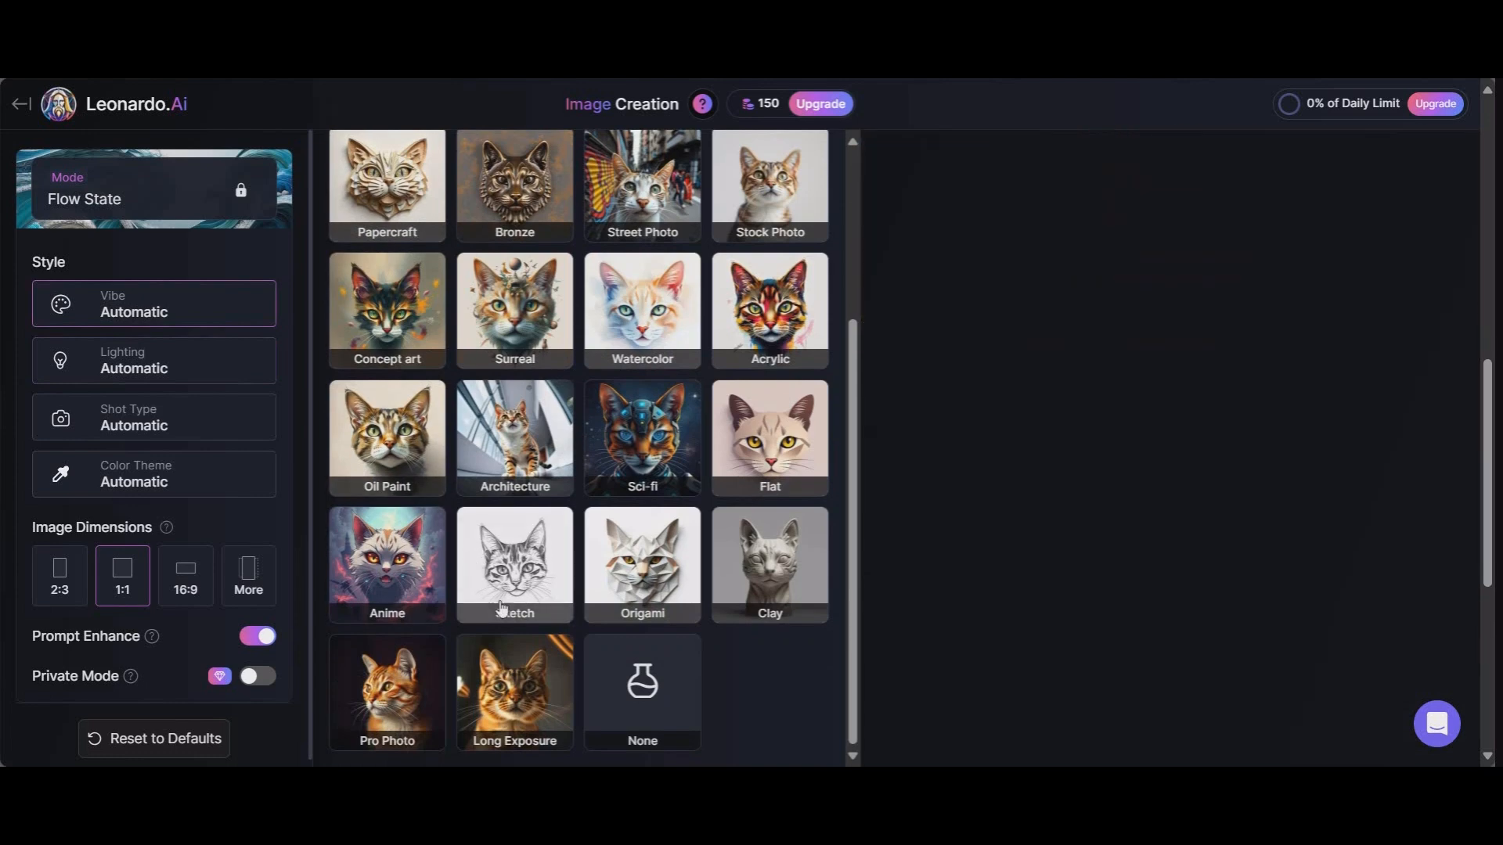
scroll(498, 598, "up", 4)
Examine the available Lighting and Shot Type style presets
left_click(519, 199)
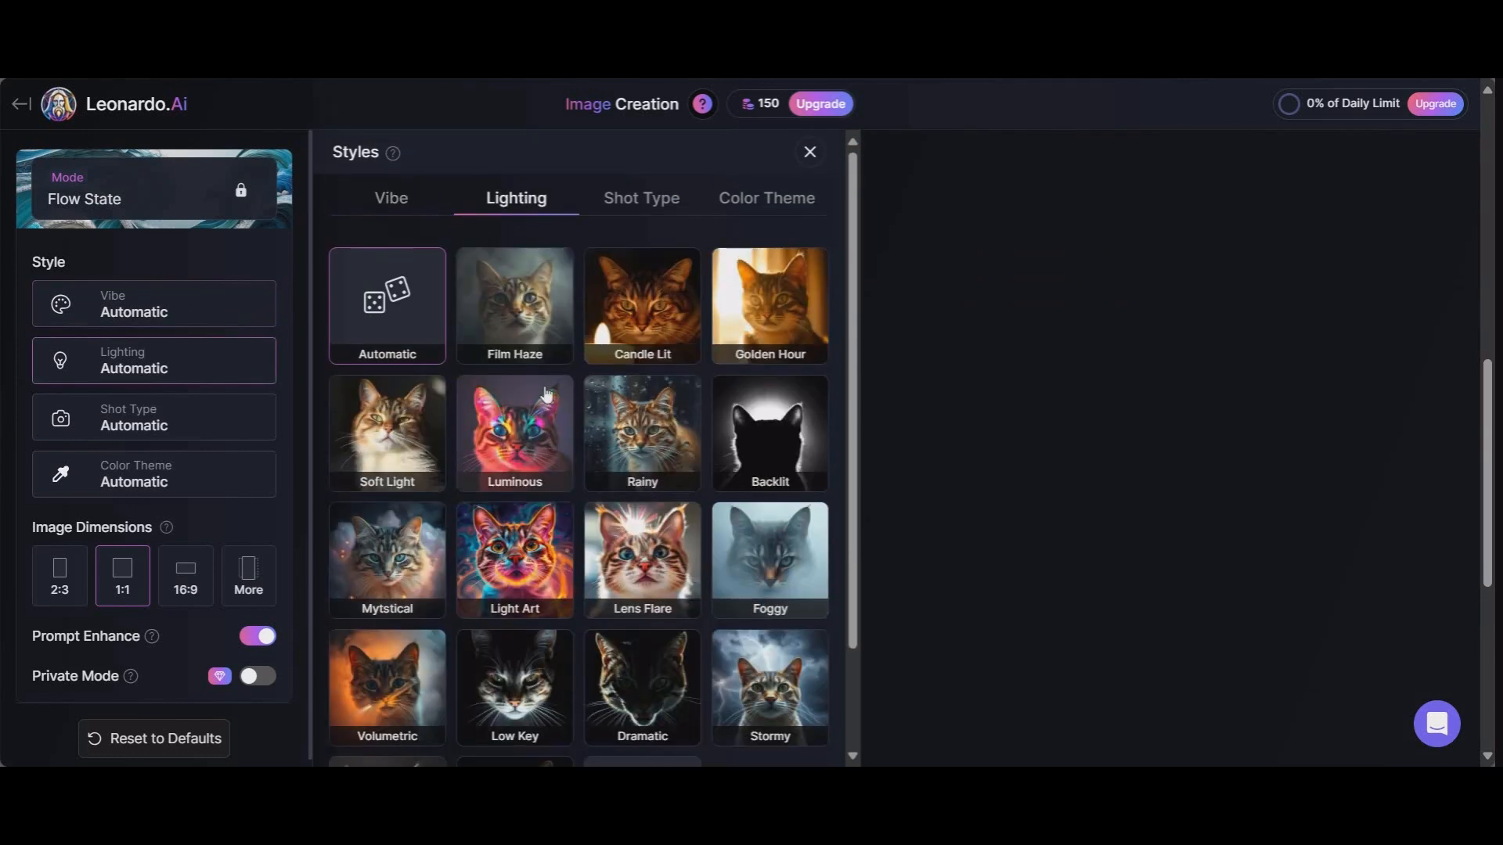
scroll(548, 391, "down", 2)
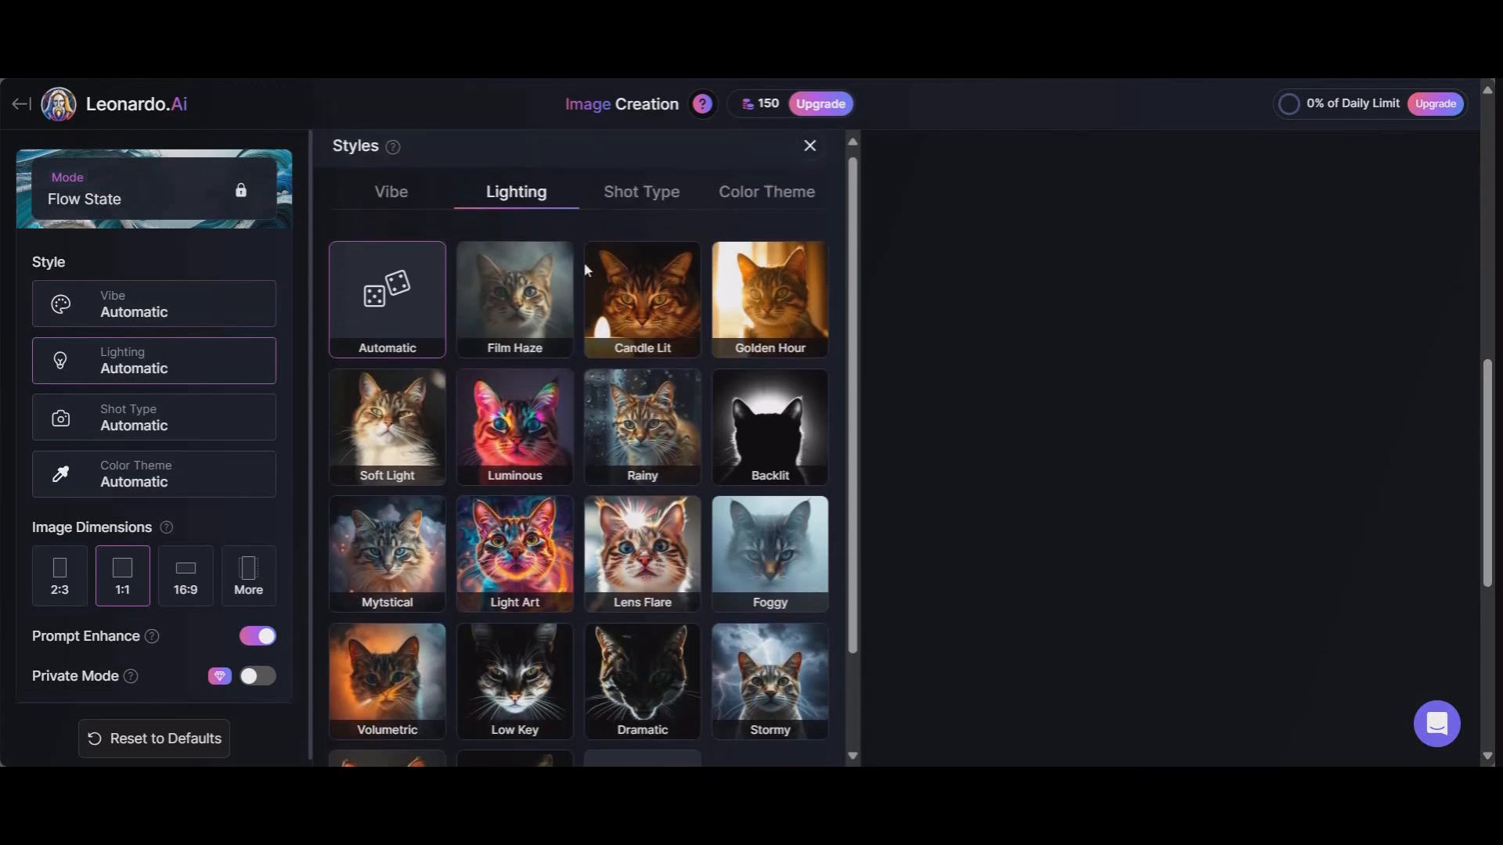
scroll(564, 234, "up", 2)
left_click(656, 206)
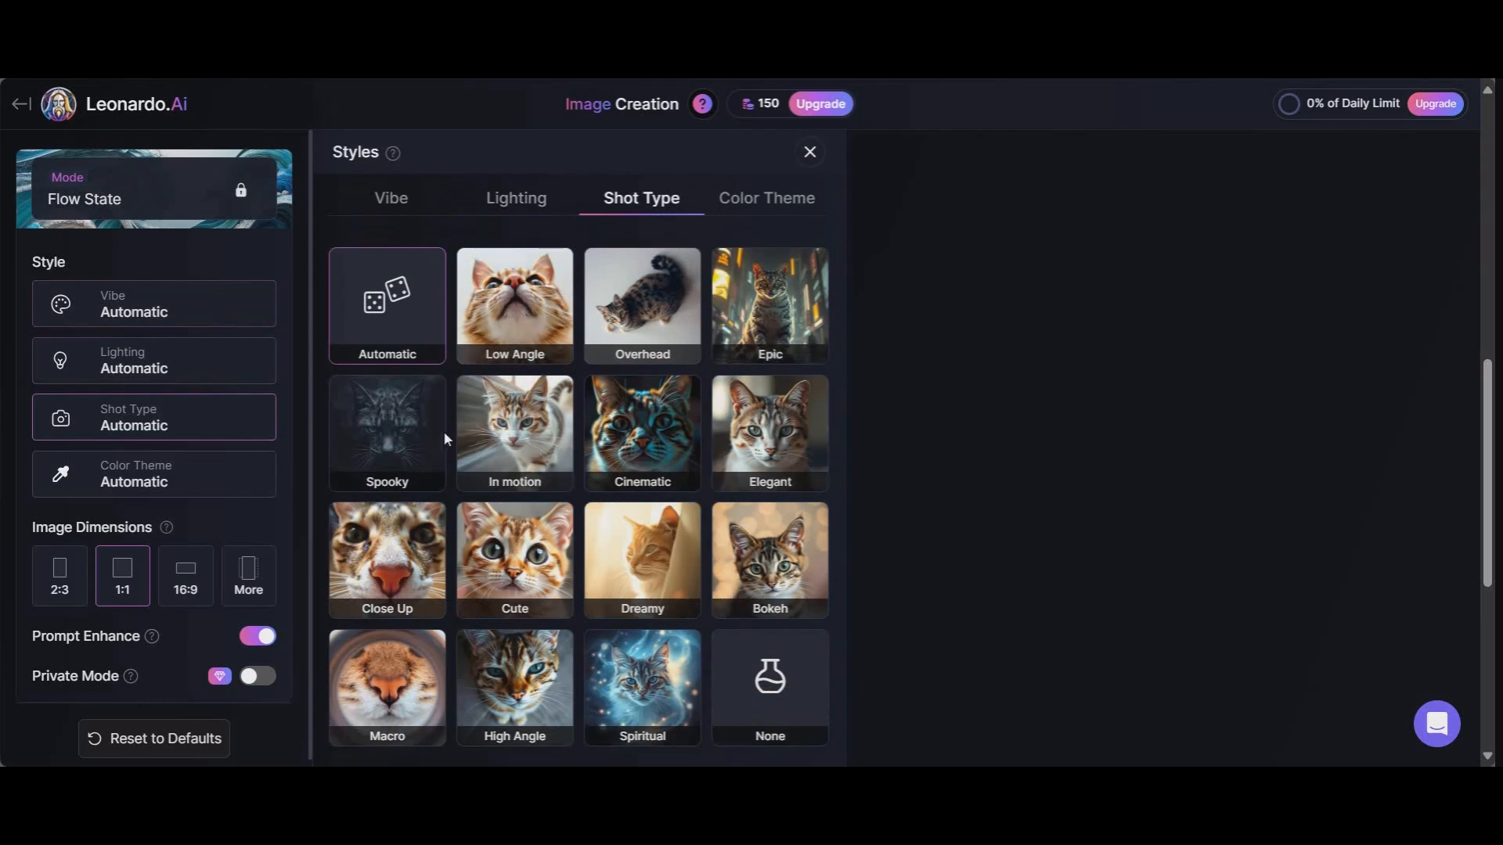
scroll(687, 584, "down", 1)
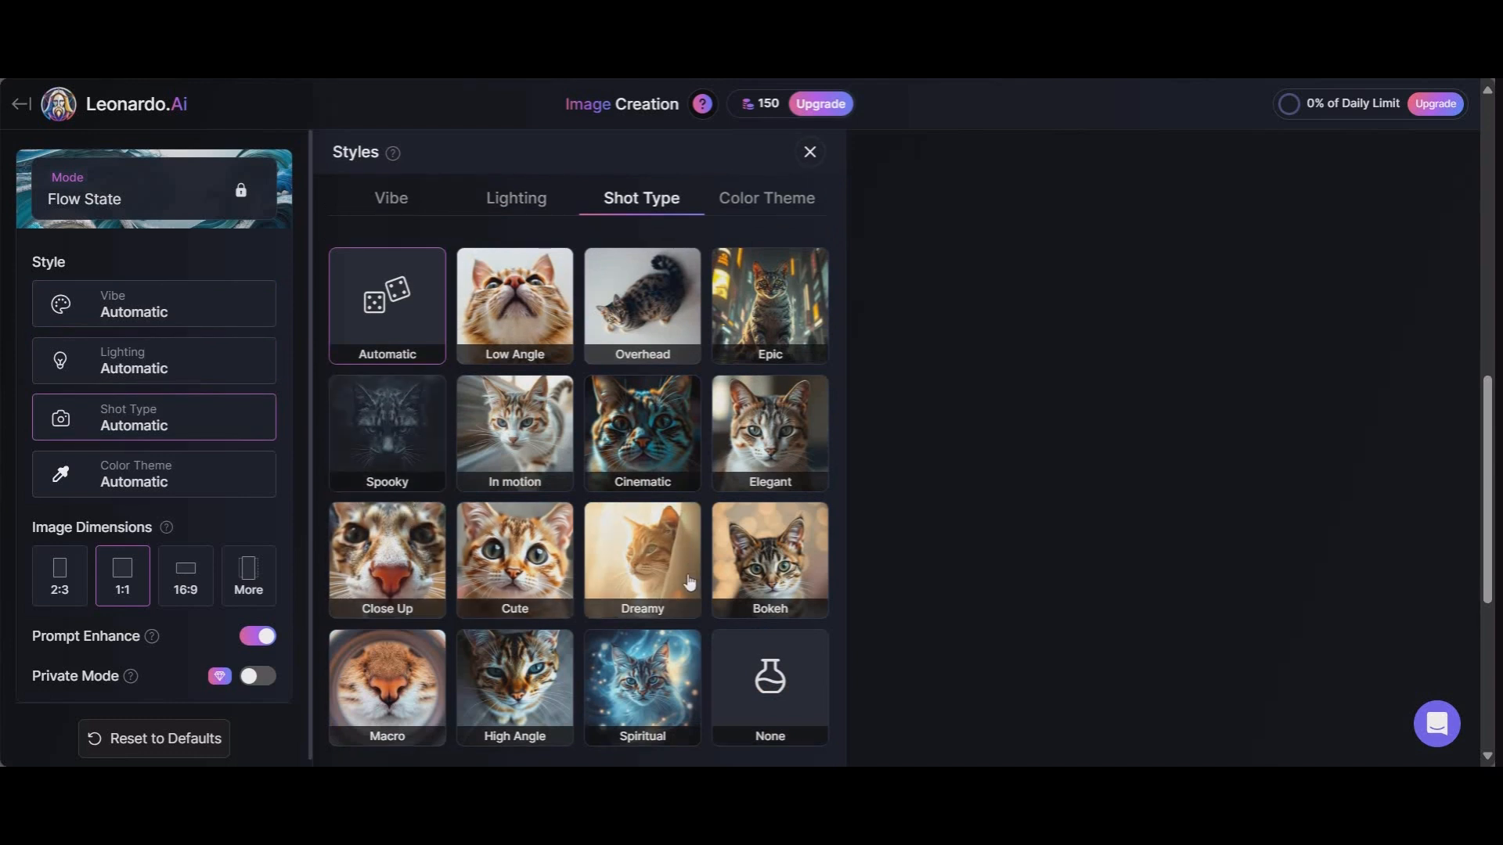
scroll(688, 584, "up", 3)
Examine the available Color Theme style presets
left_click(803, 205)
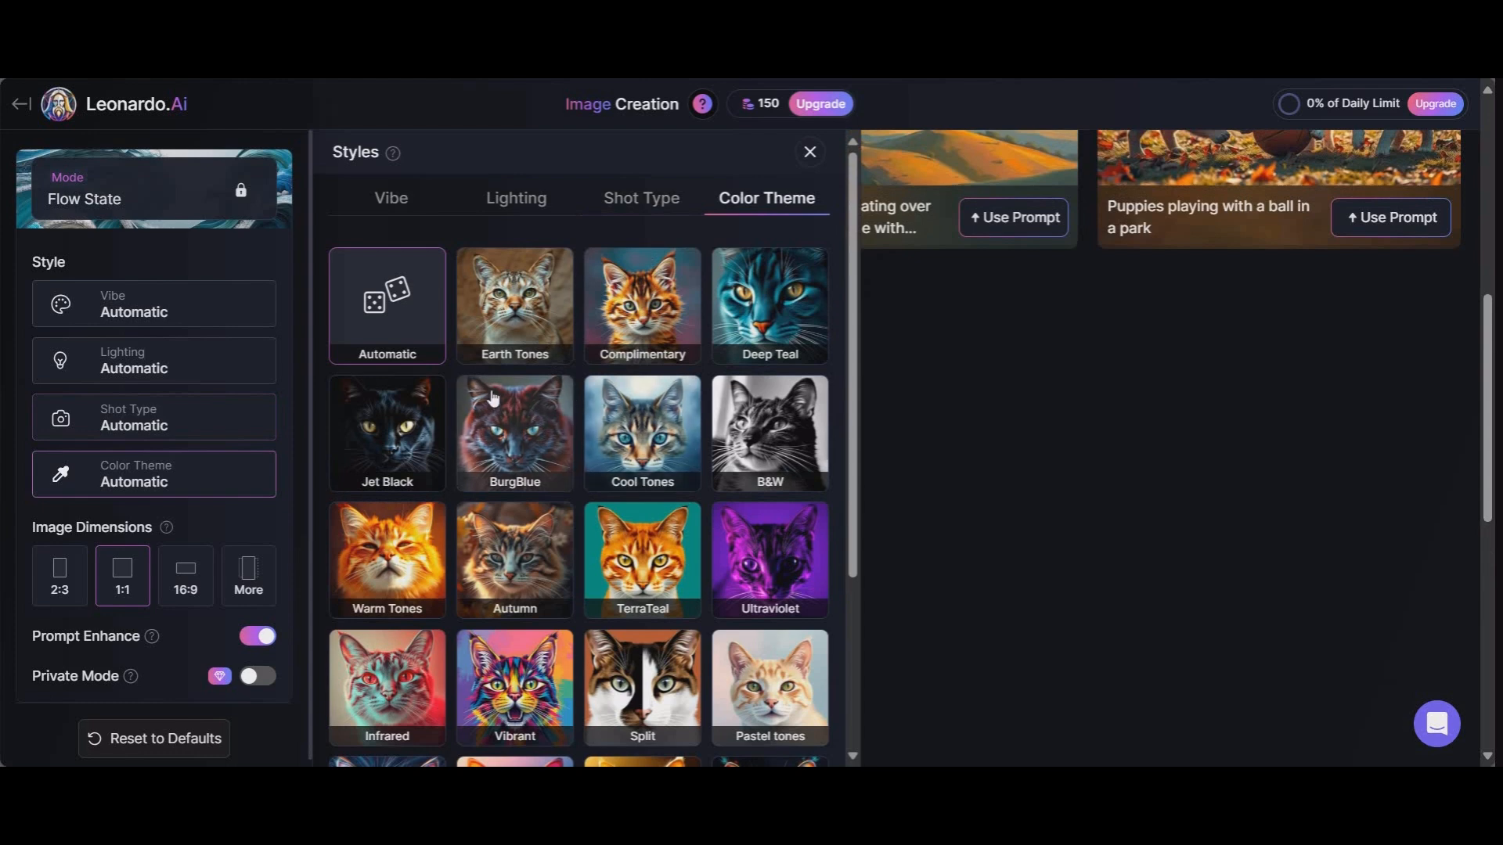
scroll(550, 568, "down", 1)
scroll(551, 567, "down", 2)
scroll(550, 568, "up", 3)
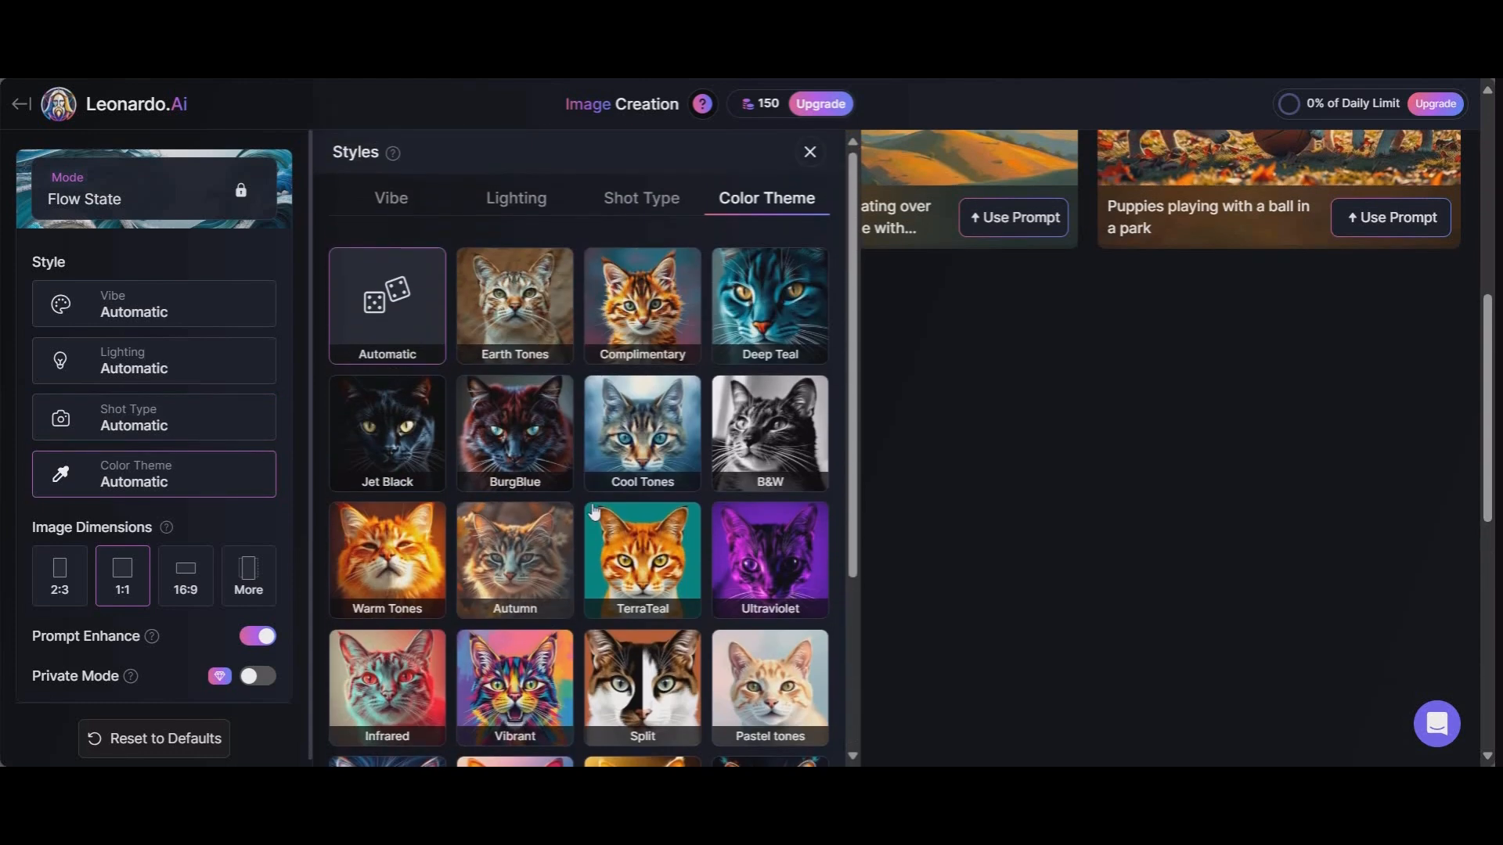
Review the Vibe, Lighting, Shot Type and Color Theme categories once more, and look at the image dimension options
left_click(373, 208)
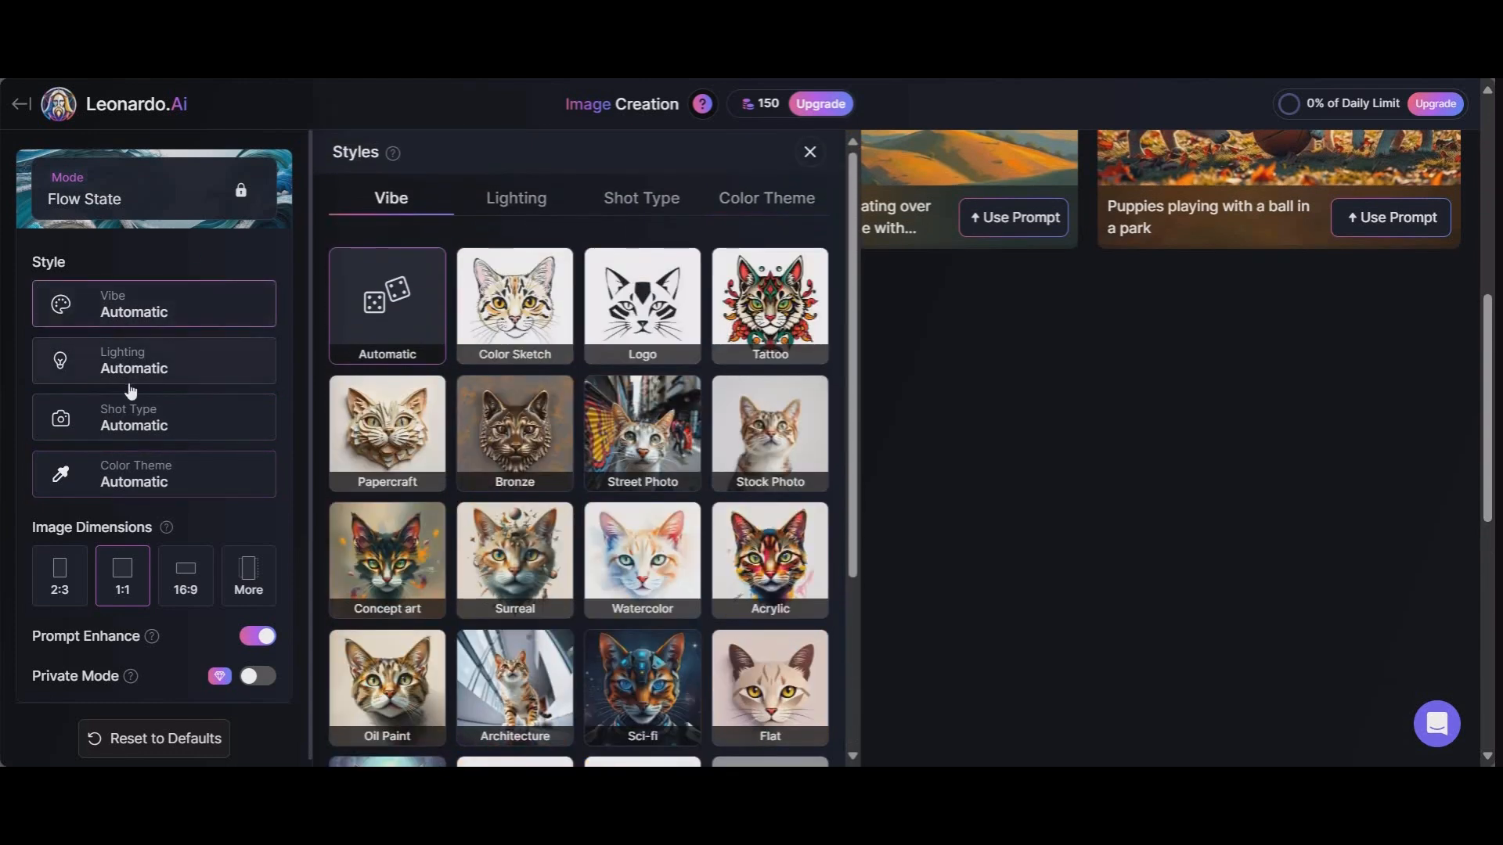
left_click(114, 358)
left_click(121, 423)
left_click(121, 487)
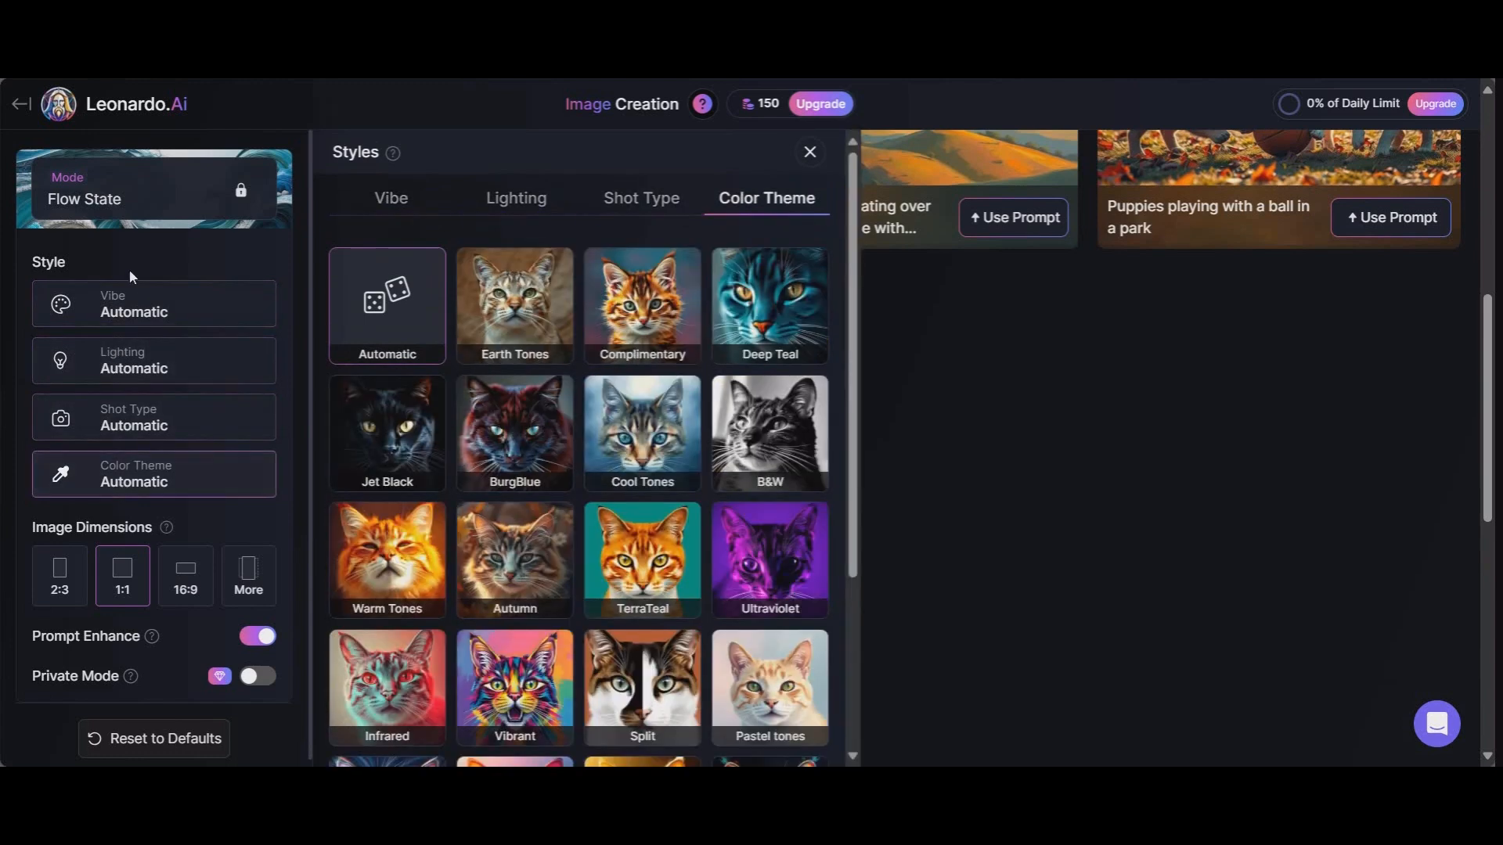
left_click(128, 327)
scroll(68, 532, "down", 1)
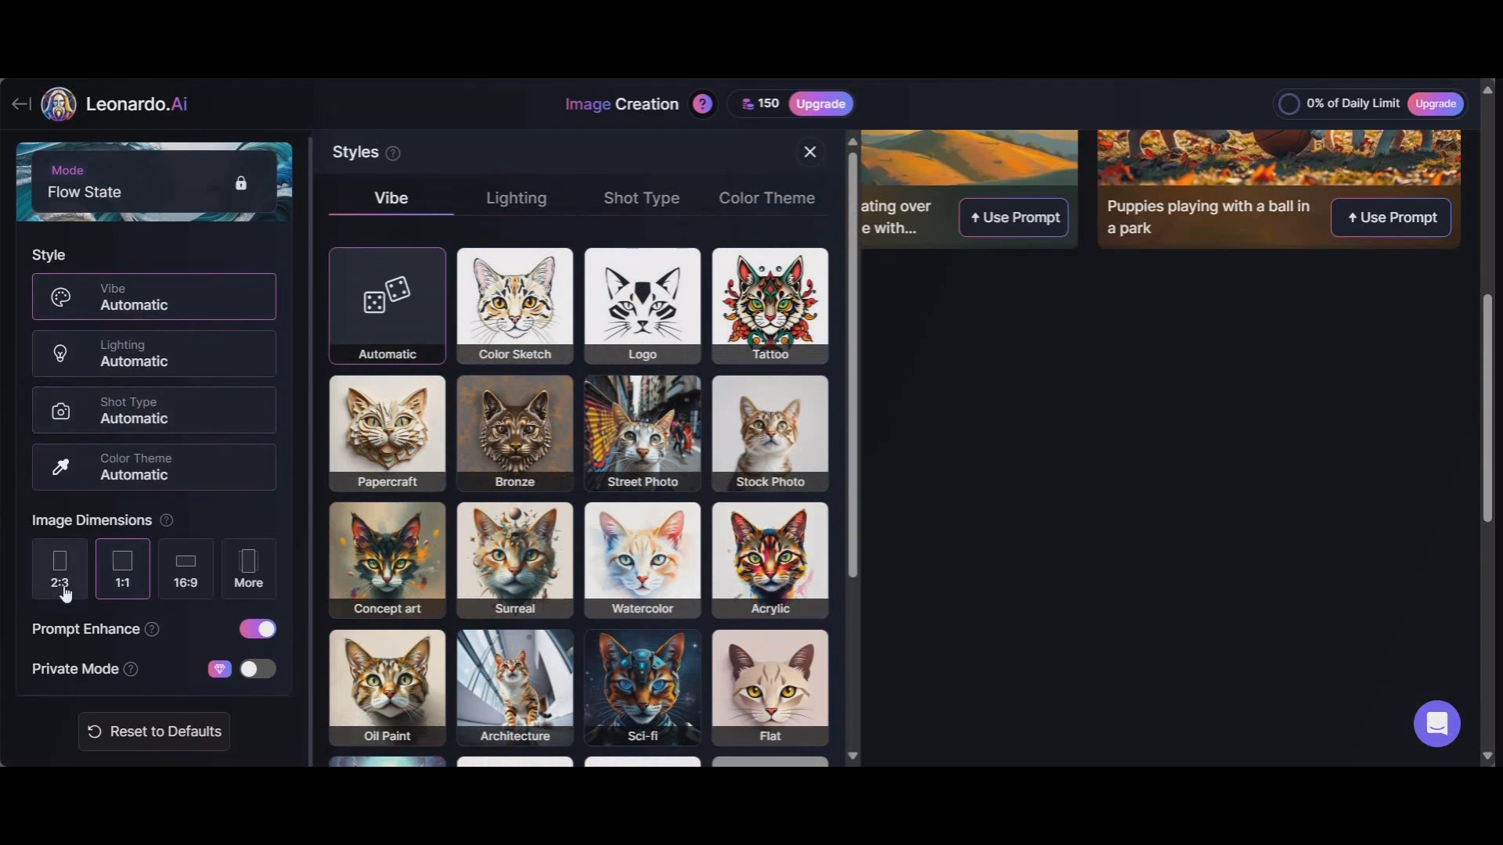
scroll(243, 577, "down", 2)
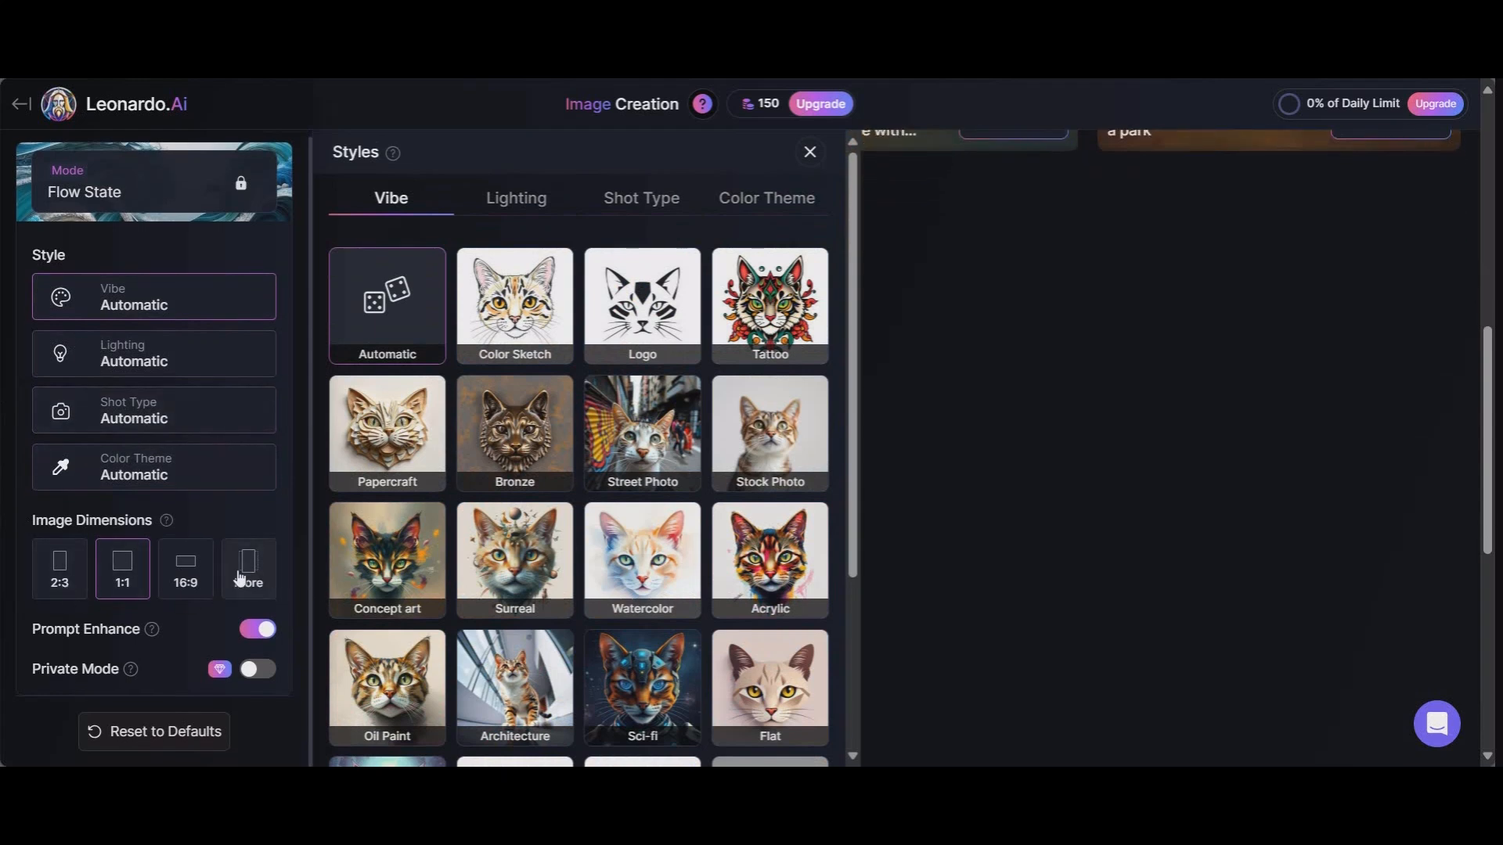
Close the style presets and look over the example images and prompts offered for inspiration
scroll(226, 559, "up", 1)
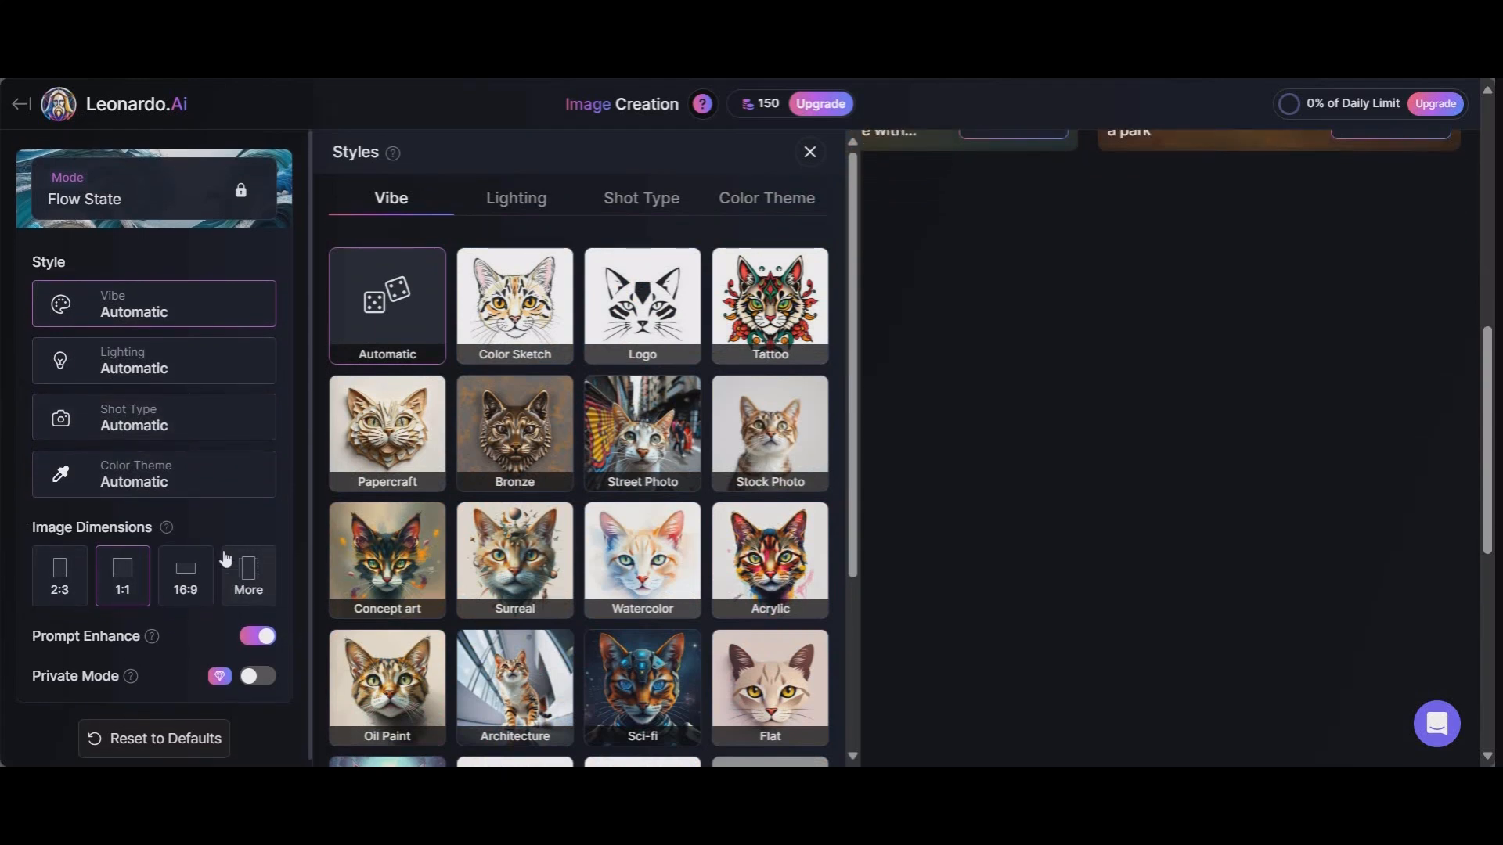
scroll(871, 229, "up", 10)
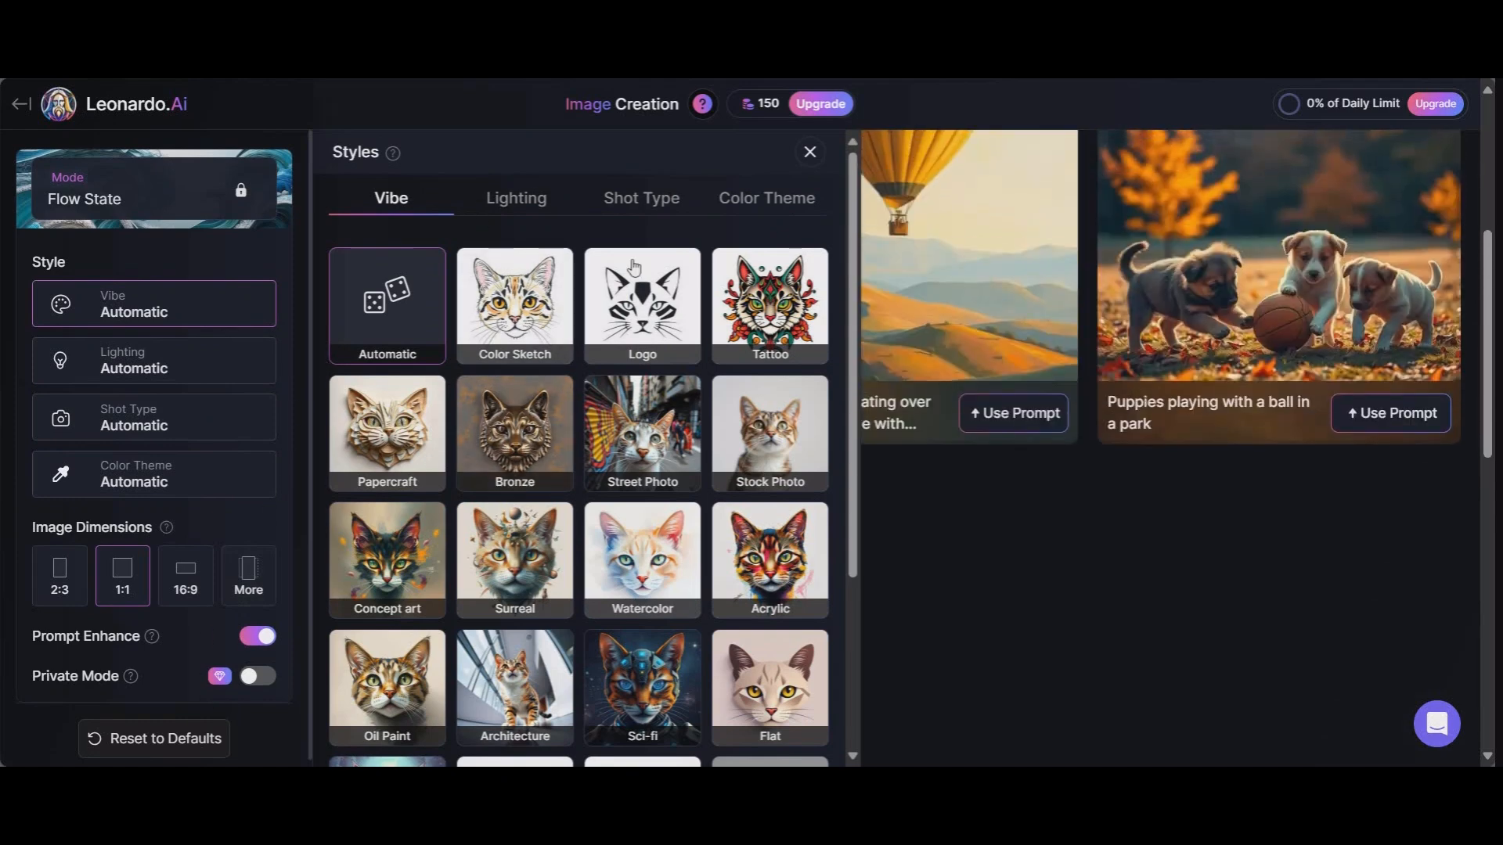
left_click(811, 154)
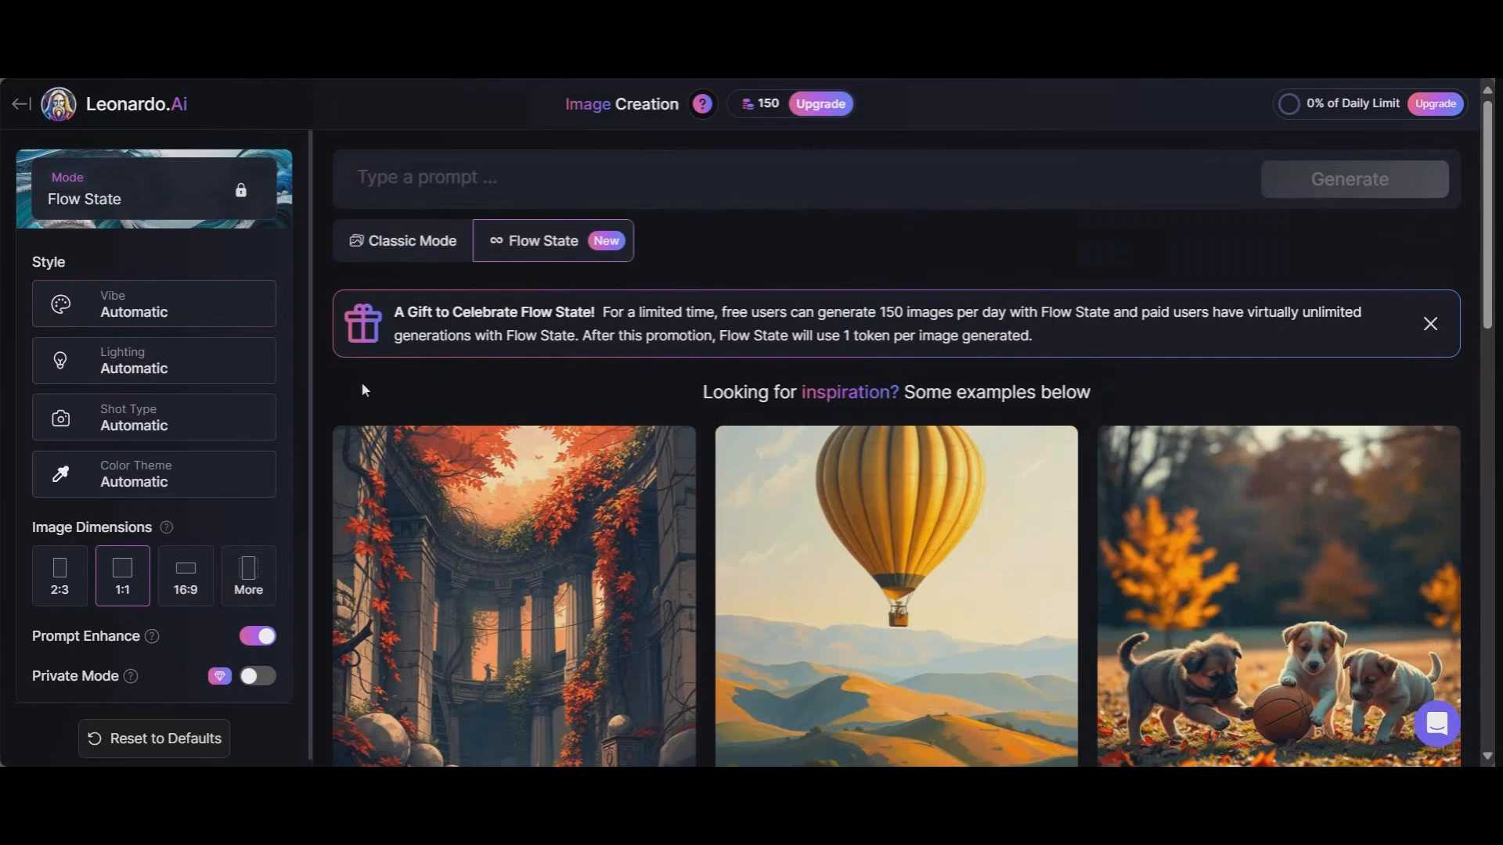
scroll(637, 511, "down", 3)
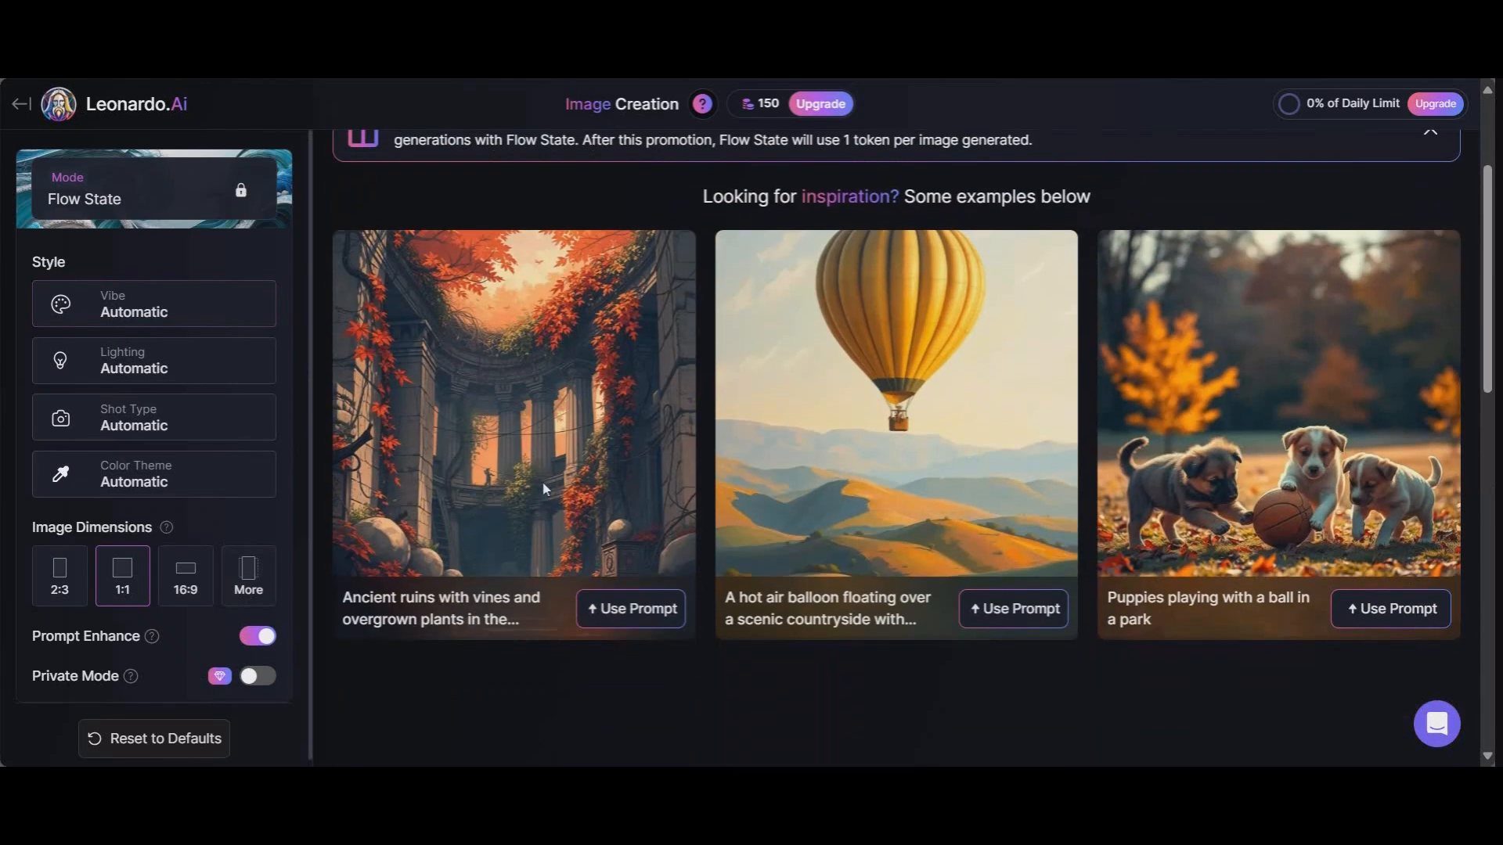
scroll(1465, 615, "up", 3)
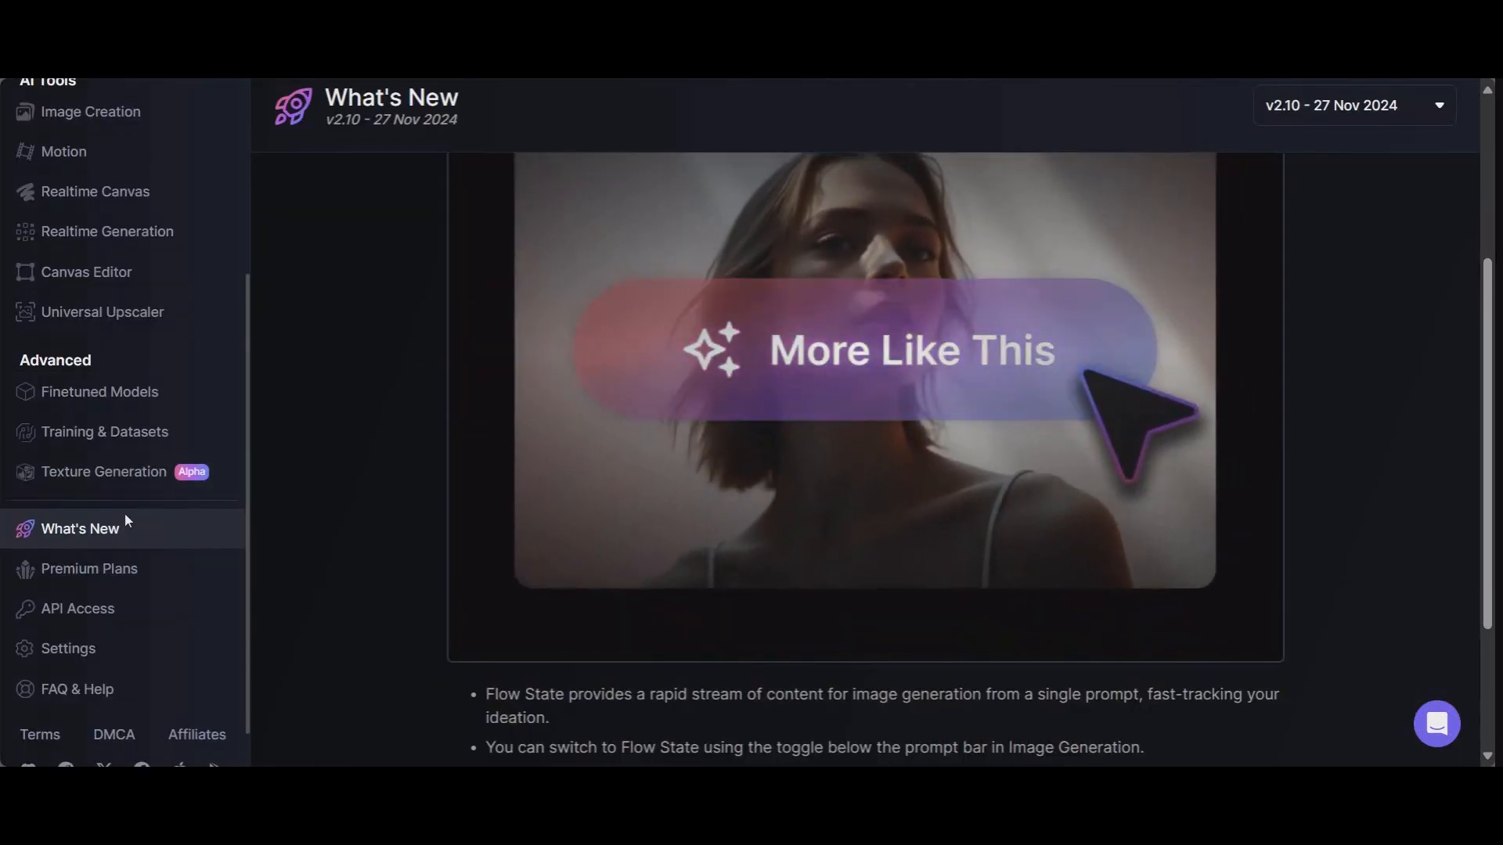
Open Image Creation and look through the generation history, including loading more previous generations
left_click(107, 233)
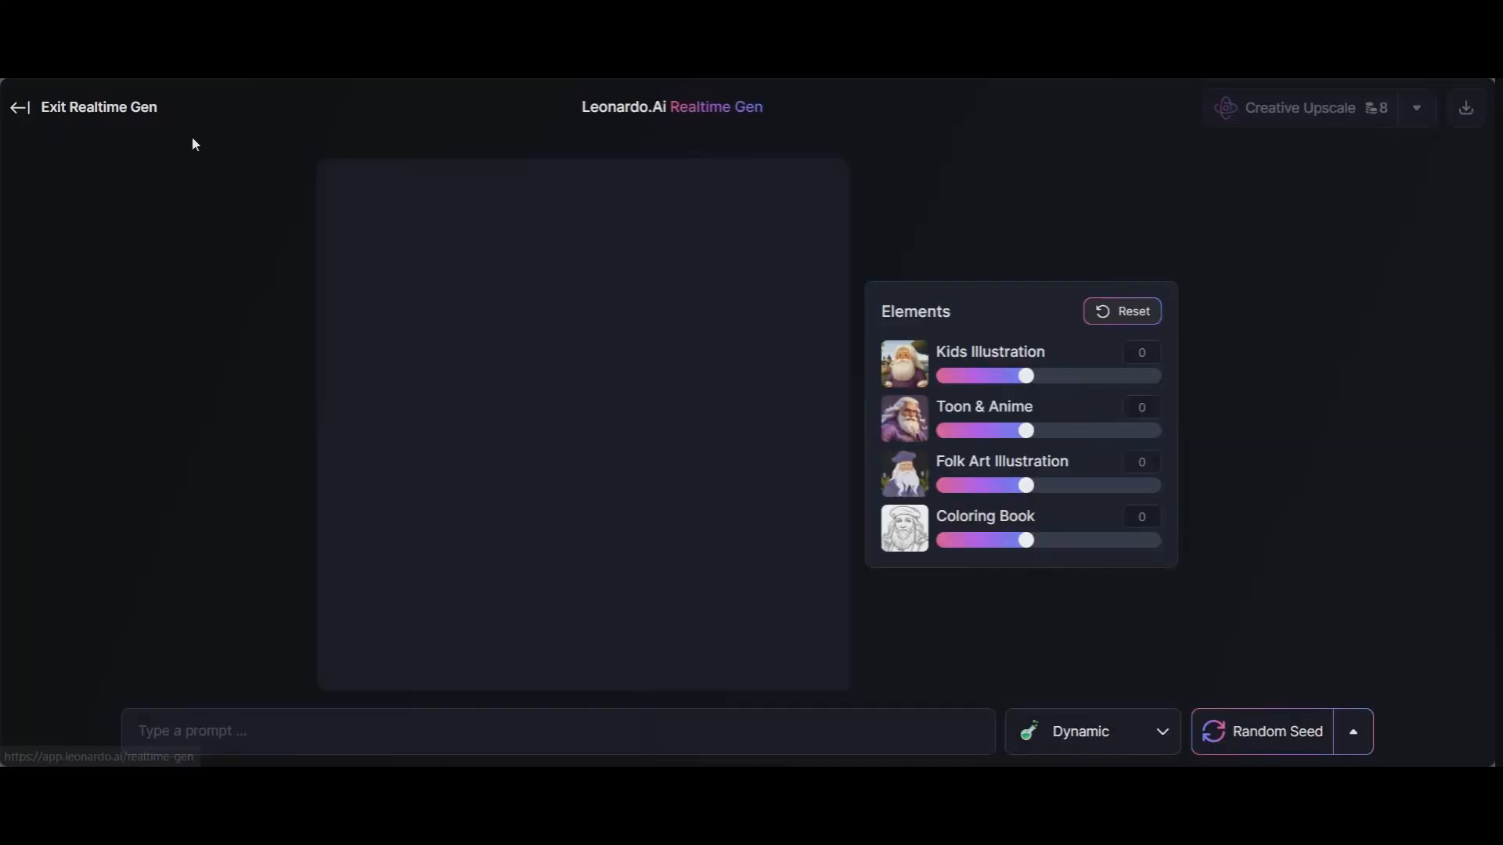
left_click(69, 116)
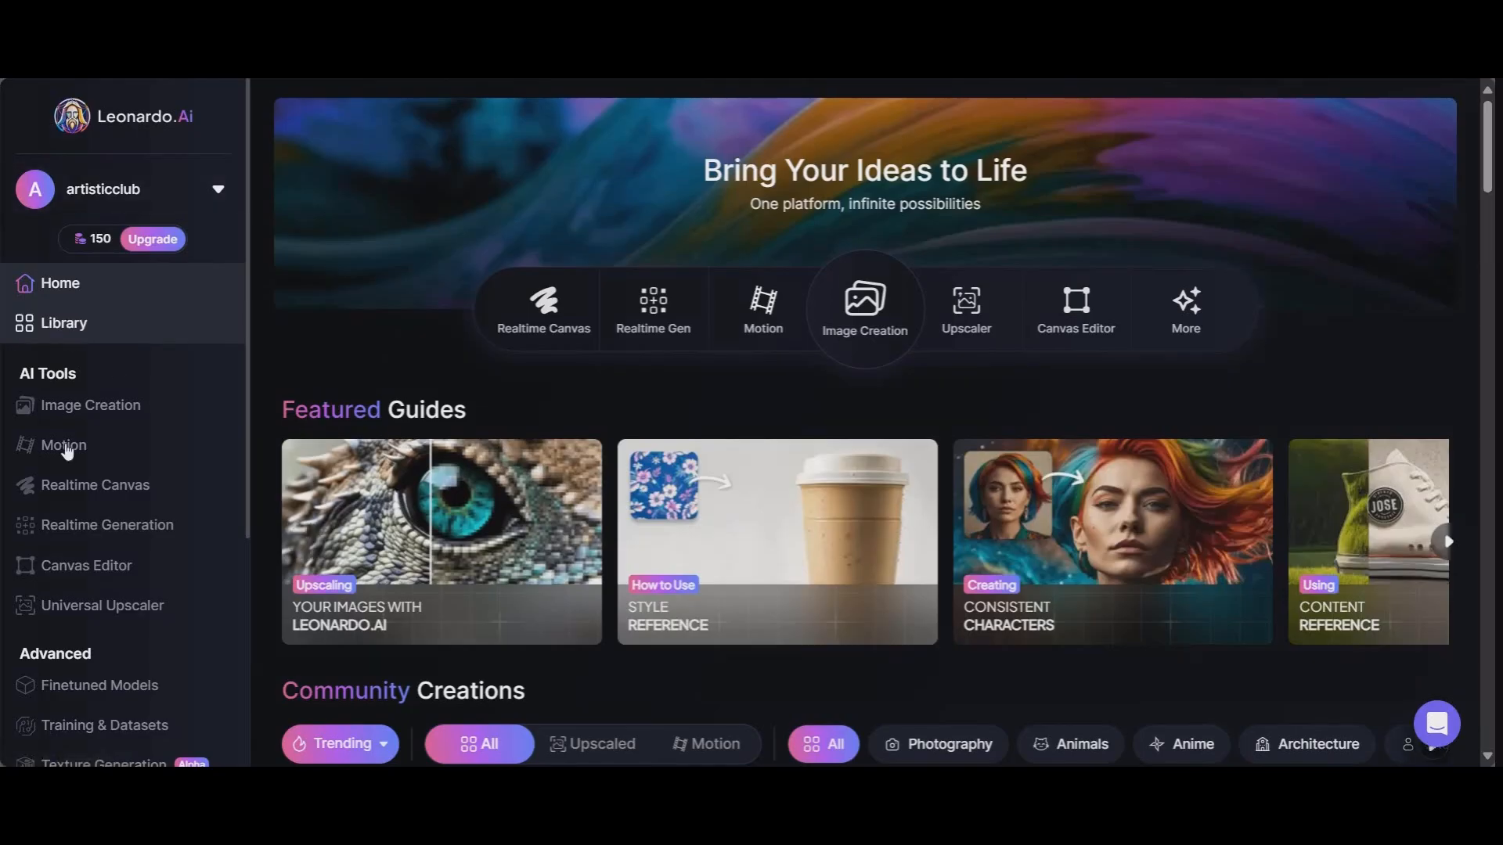
left_click(113, 420)
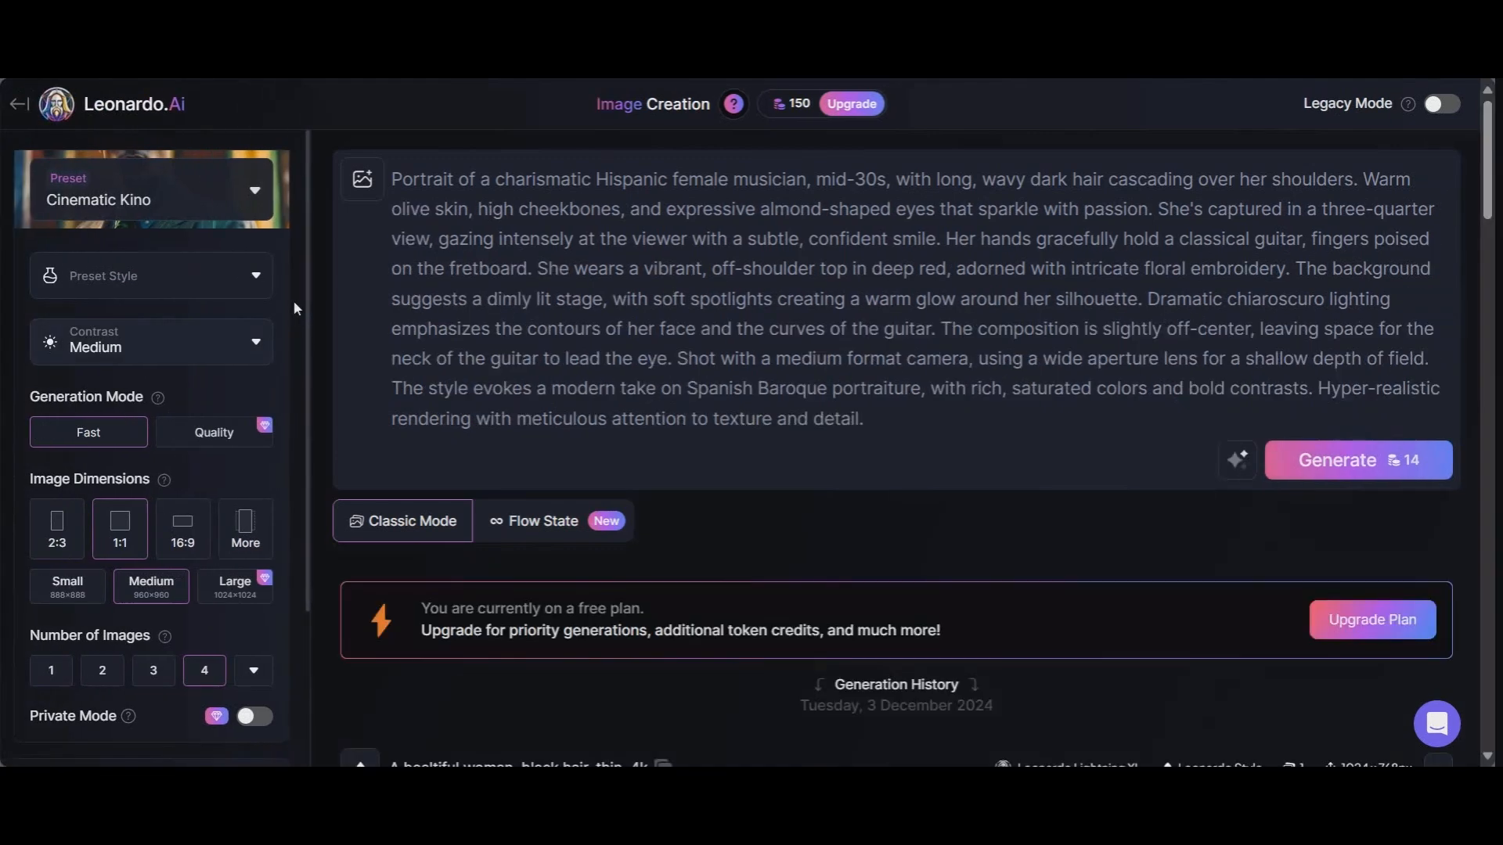
scroll(1055, 514, "down", 5)
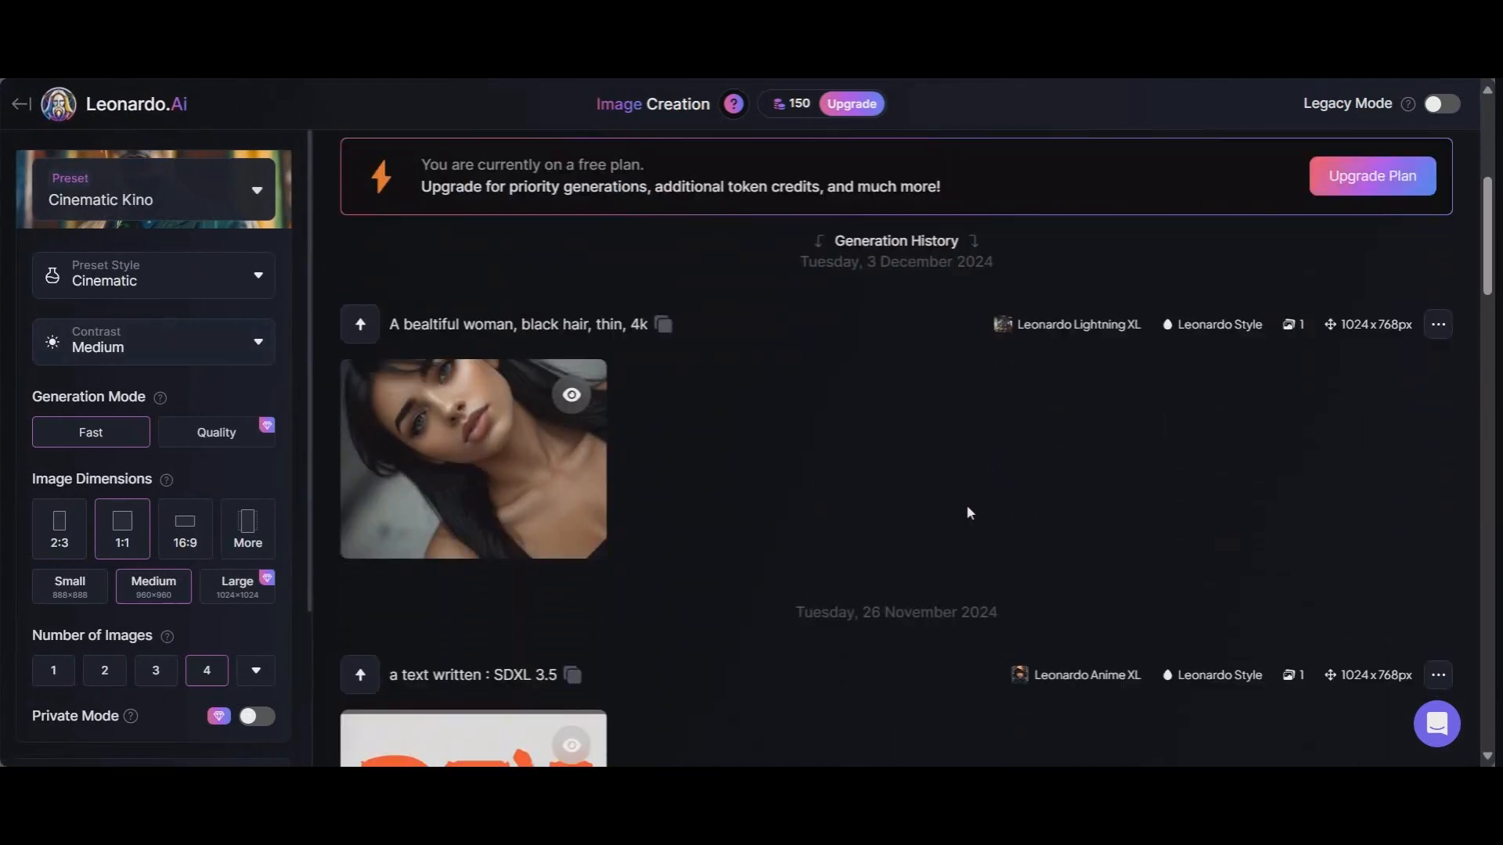
scroll(740, 283, "down", 2)
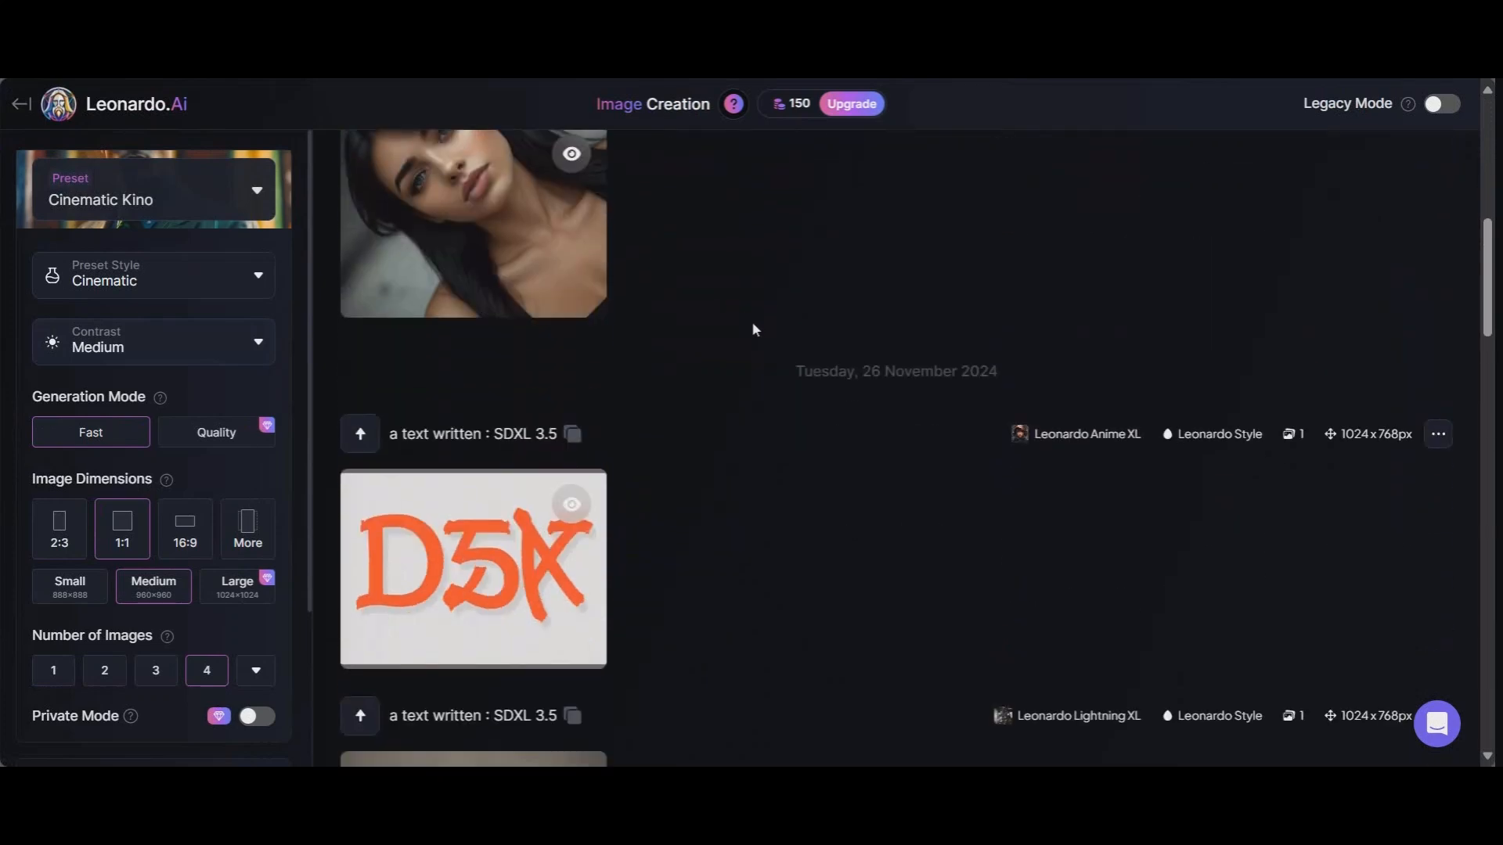
scroll(736, 393, "down", 13)
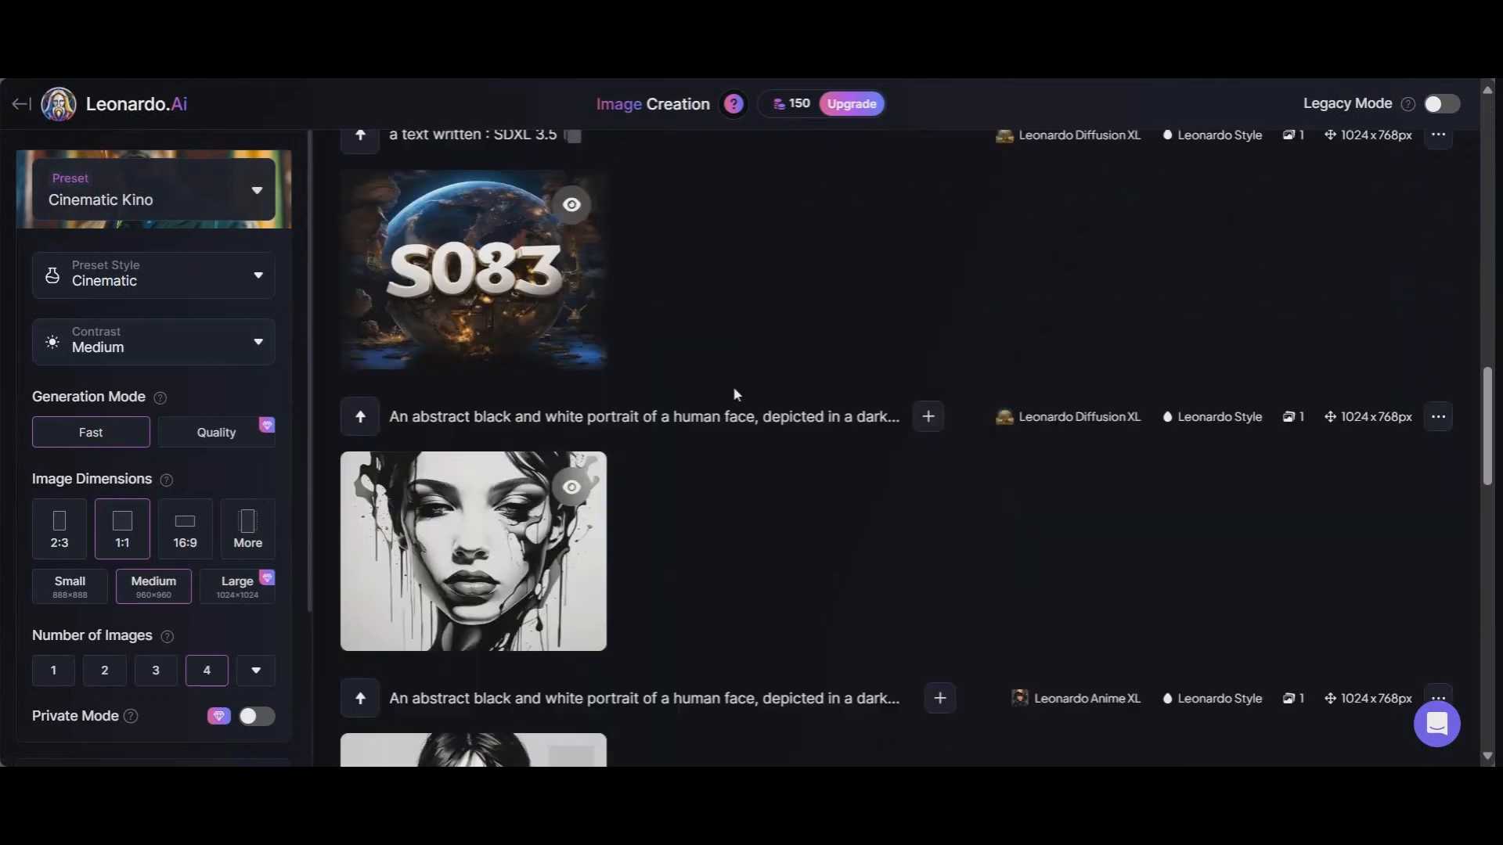
scroll(647, 383, "up", 5)
scroll(647, 383, "down", 11)
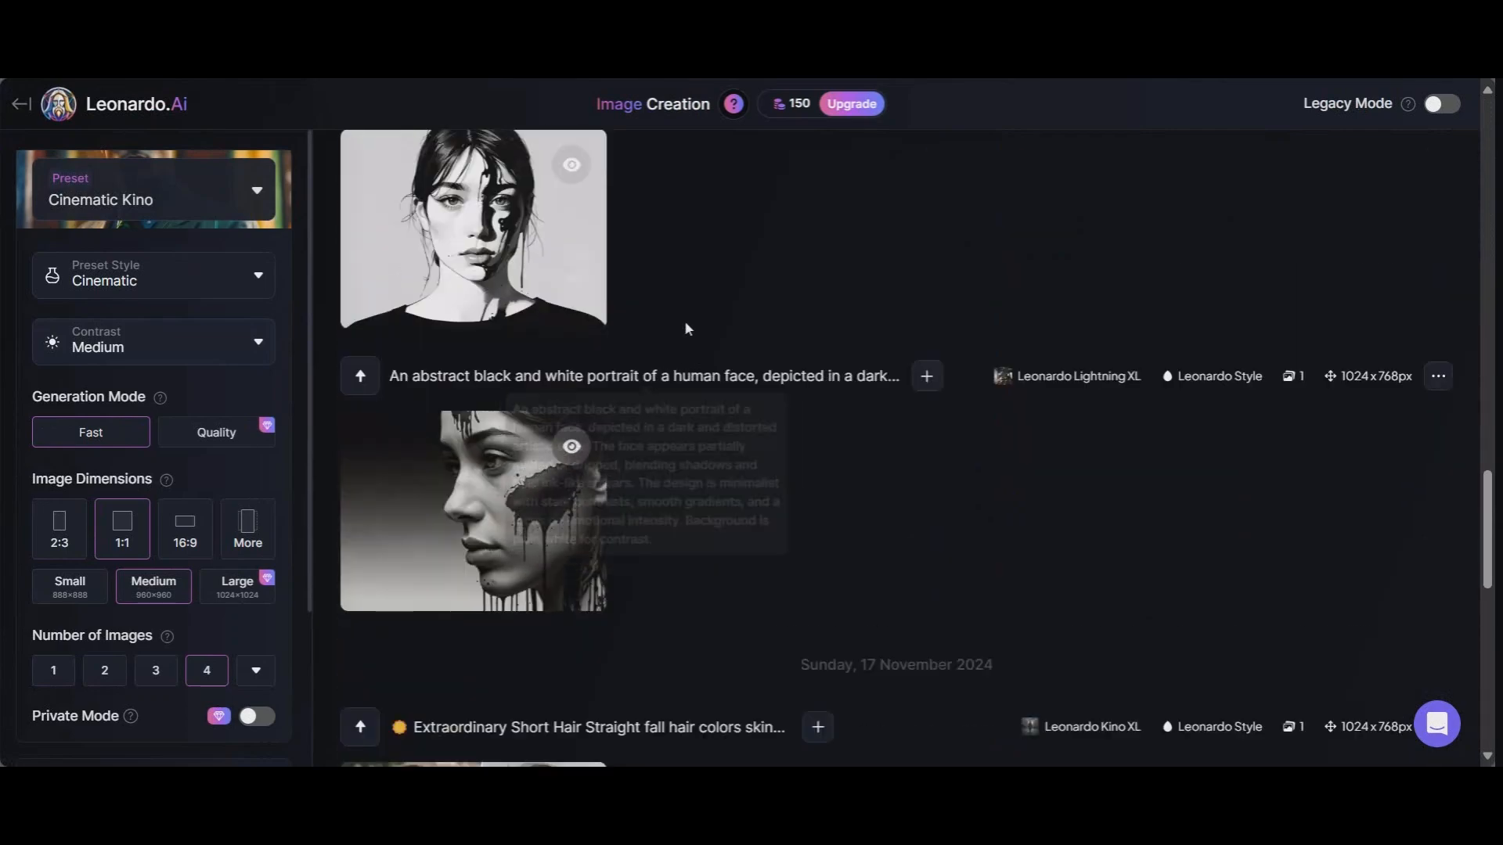
scroll(684, 360, "up", 15)
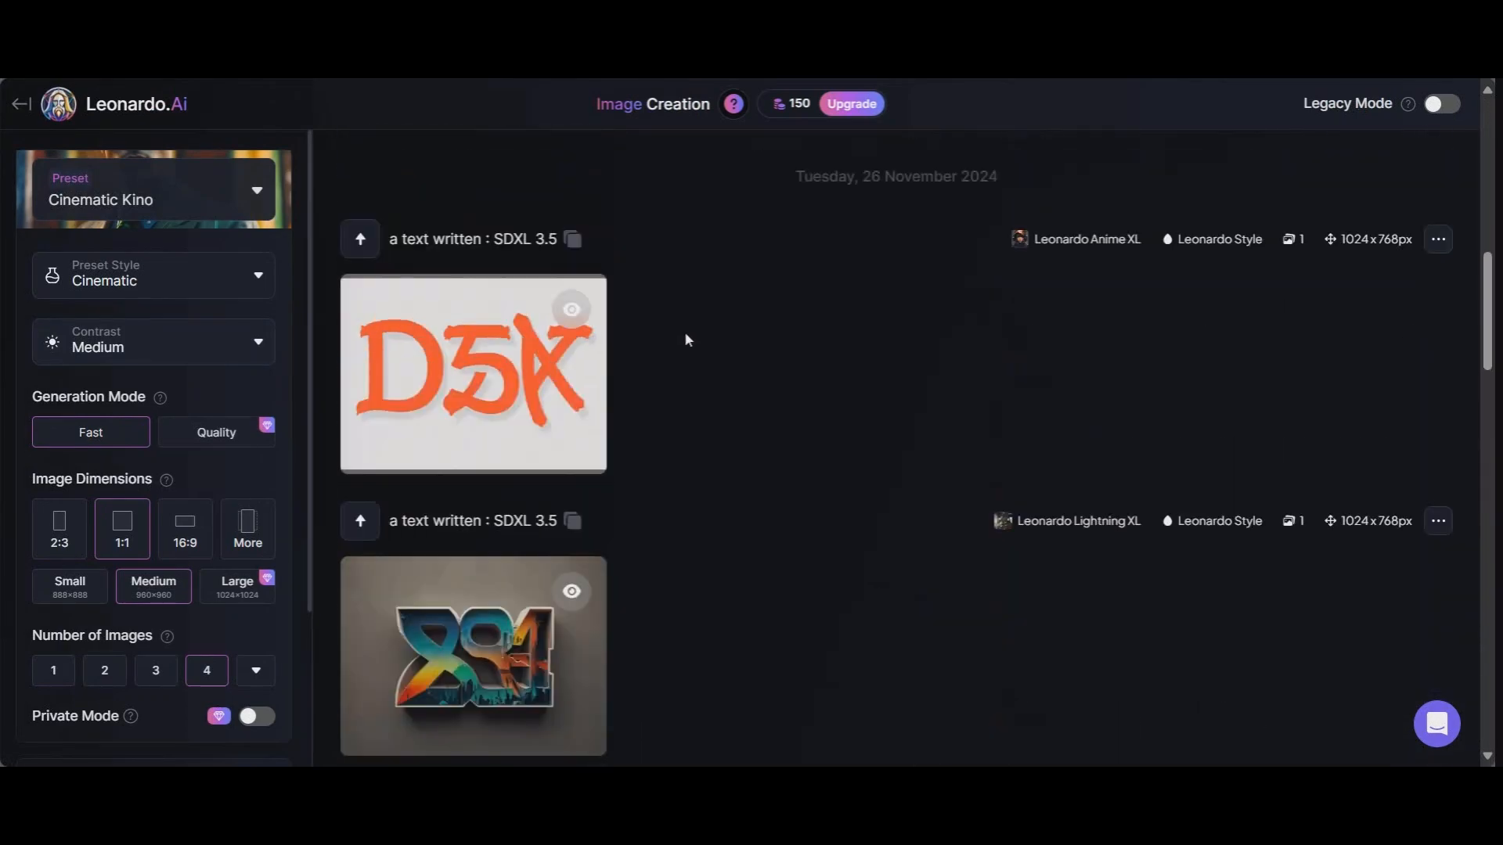
scroll(486, 260, "up", 1)
scroll(485, 260, "down", 8)
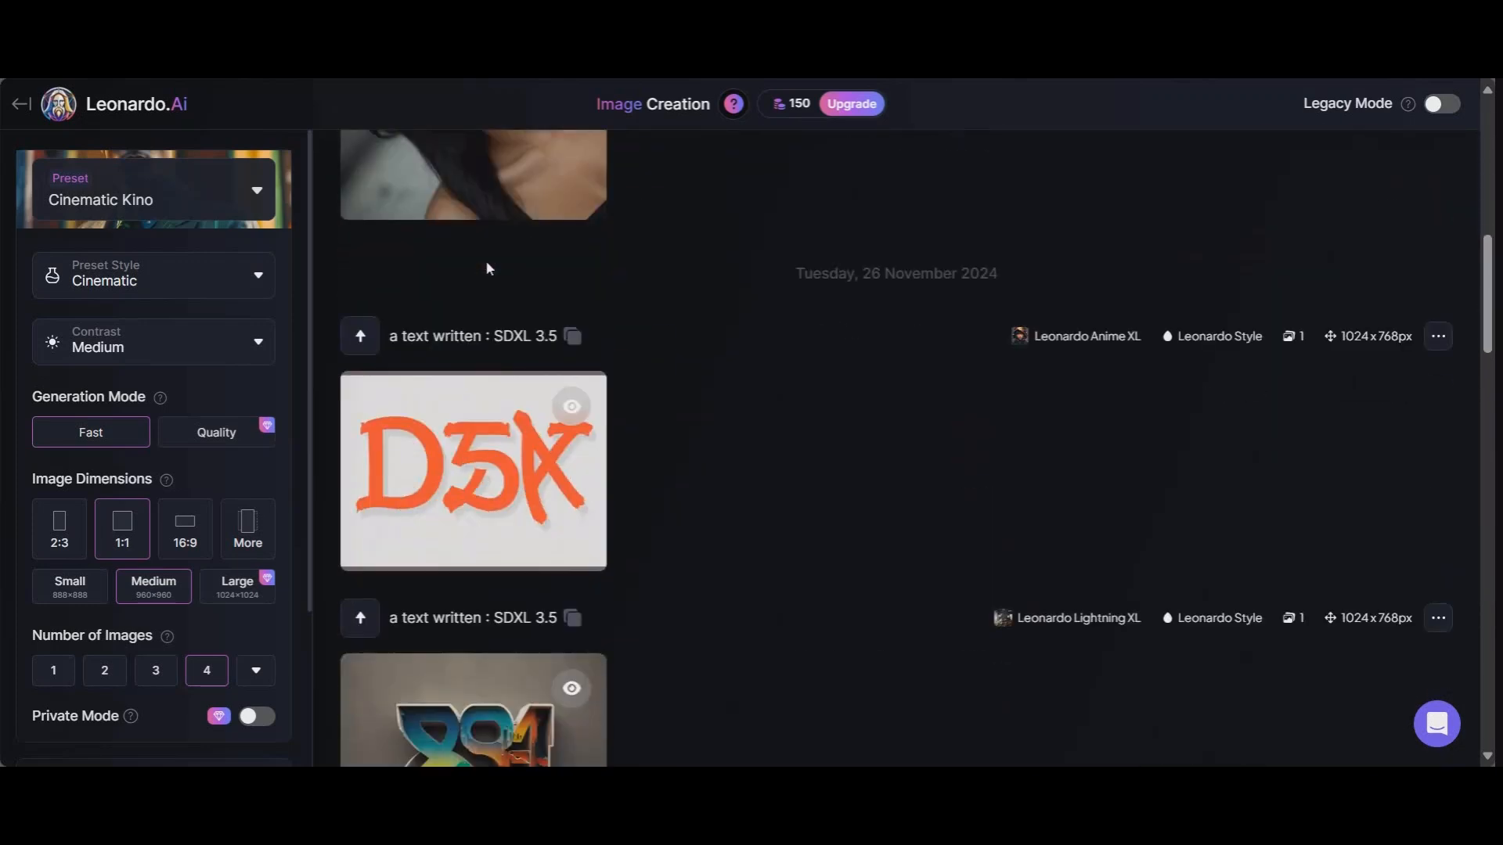
scroll(491, 266, "down", 5)
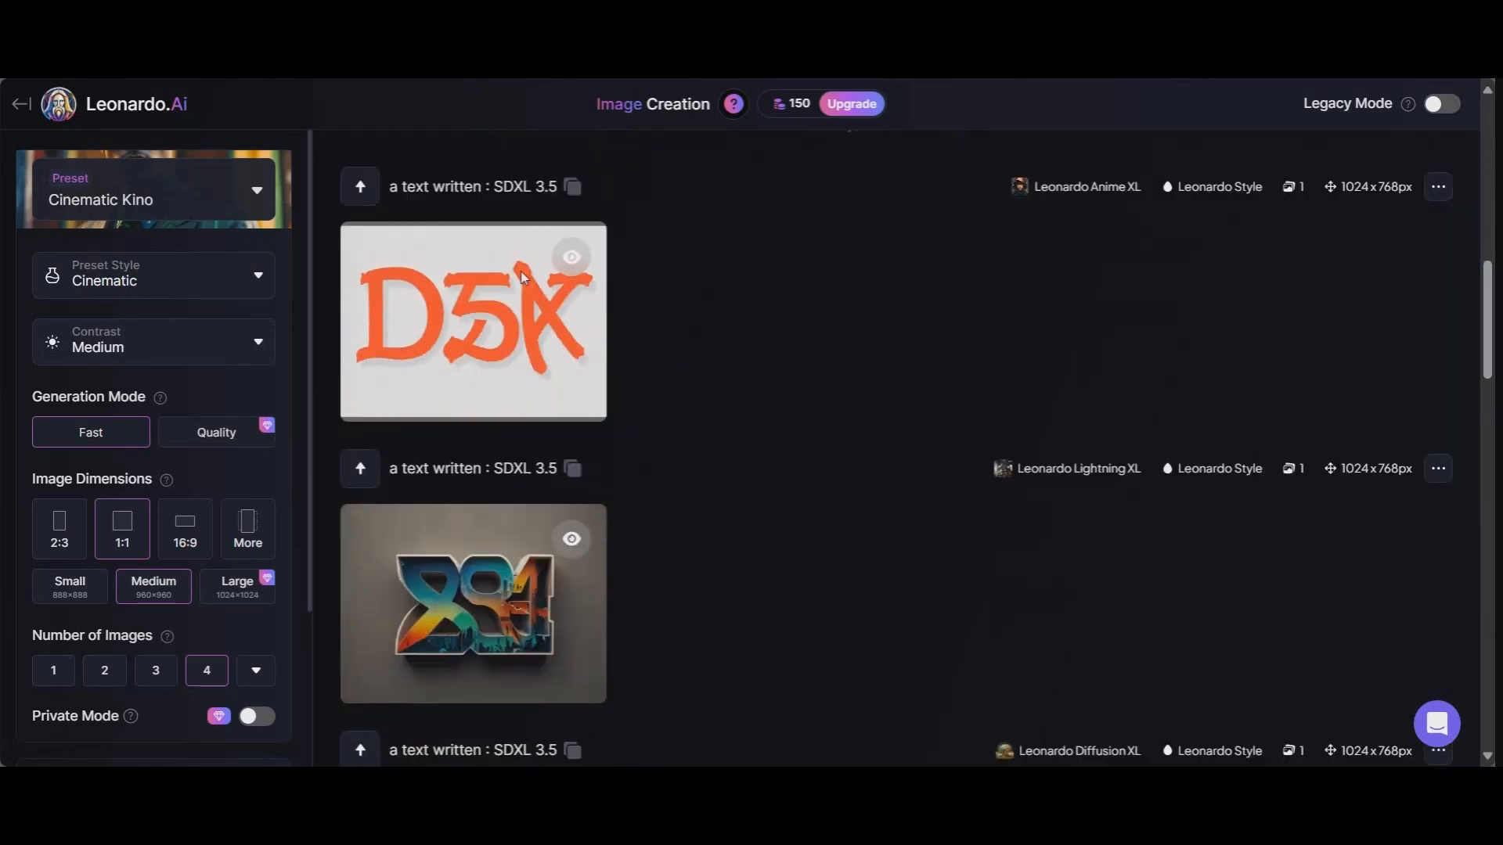
scroll(642, 337, "down", 3)
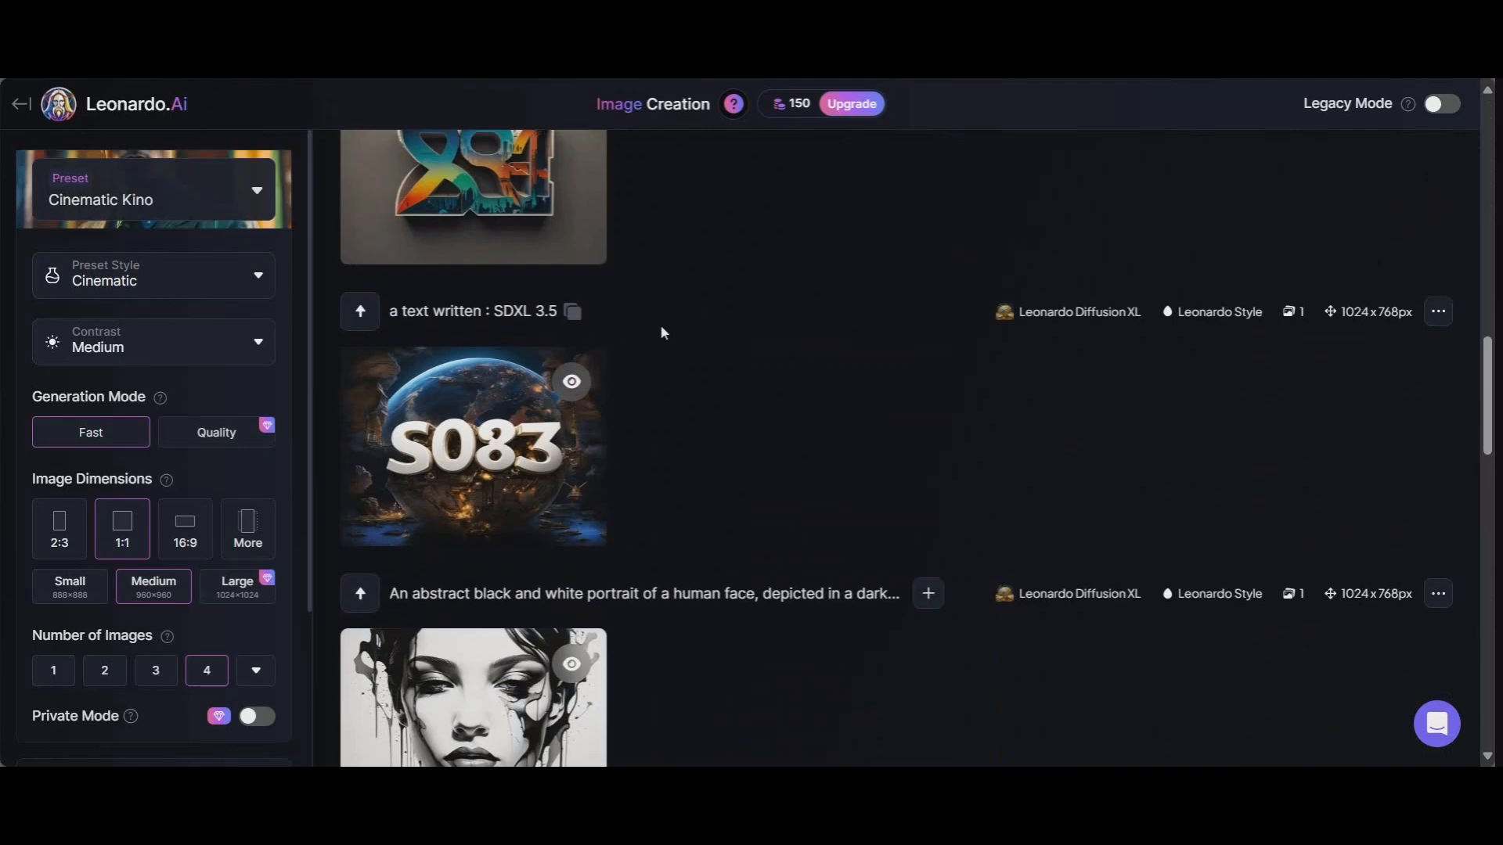
scroll(660, 326, "down", 8)
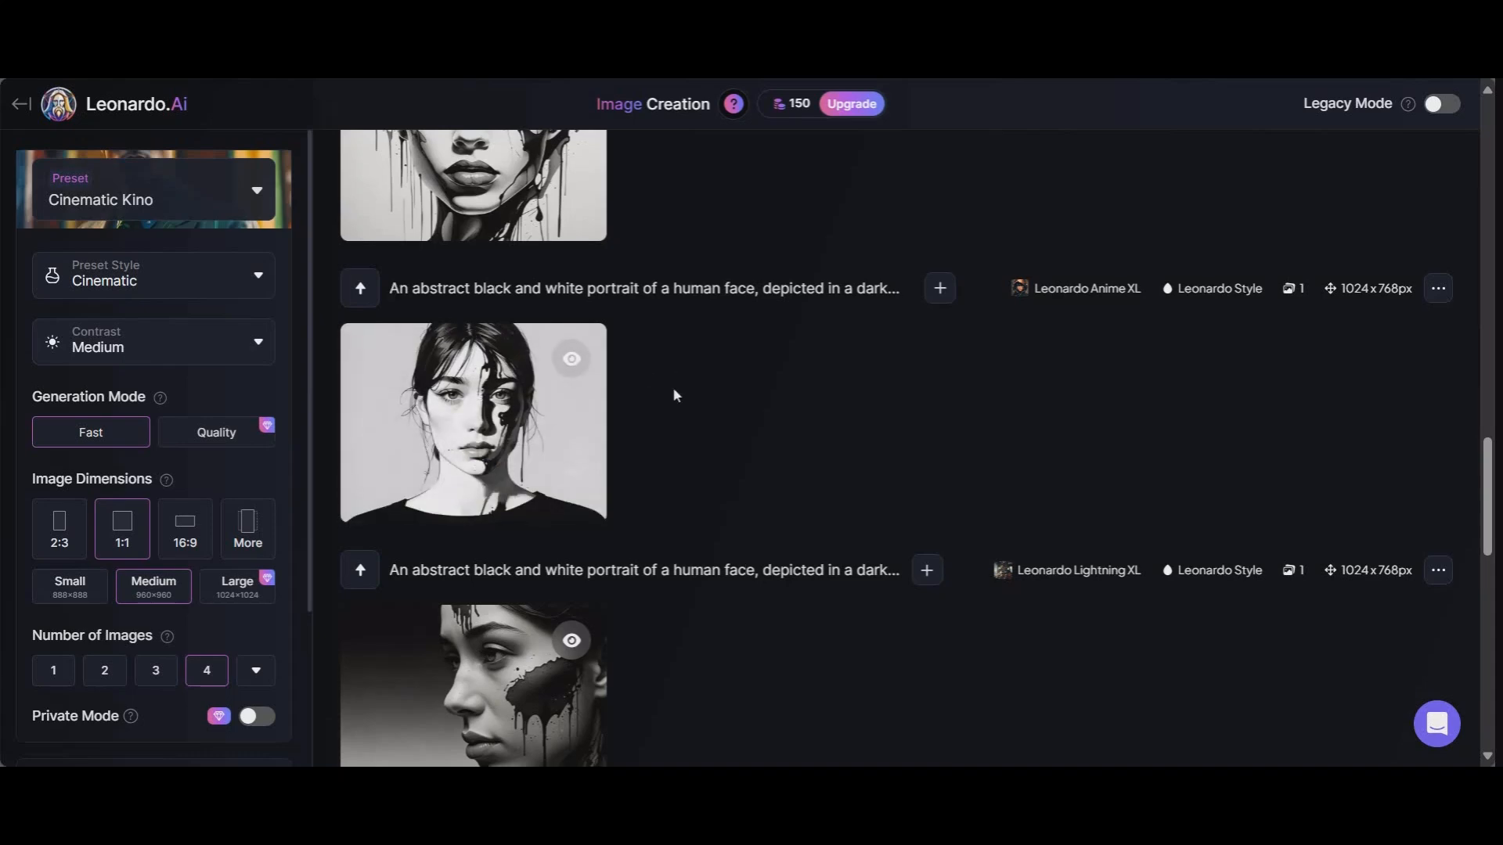
scroll(674, 396, "down", 12)
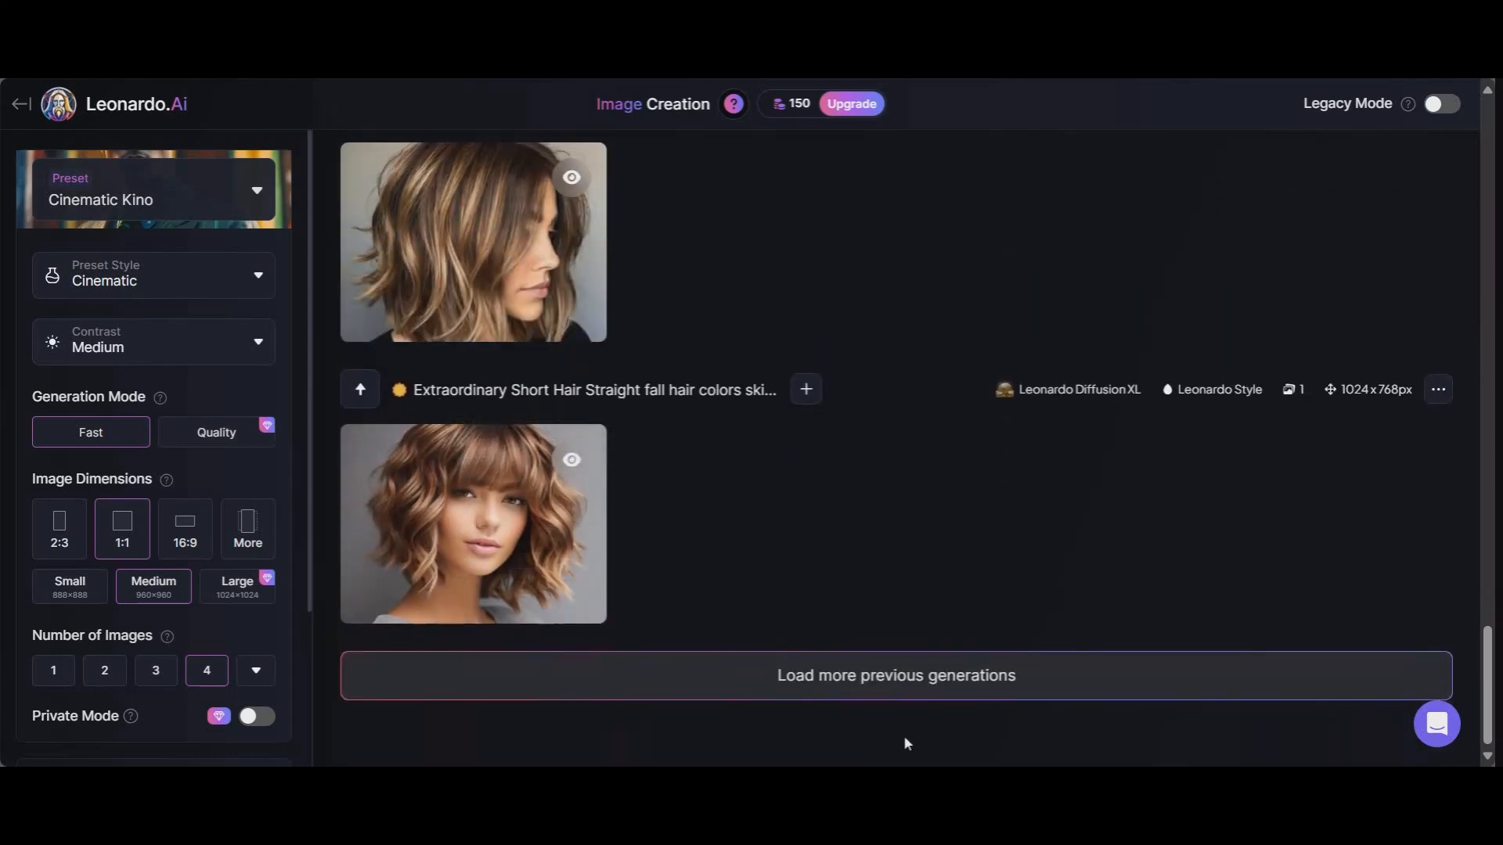
left_click(904, 684)
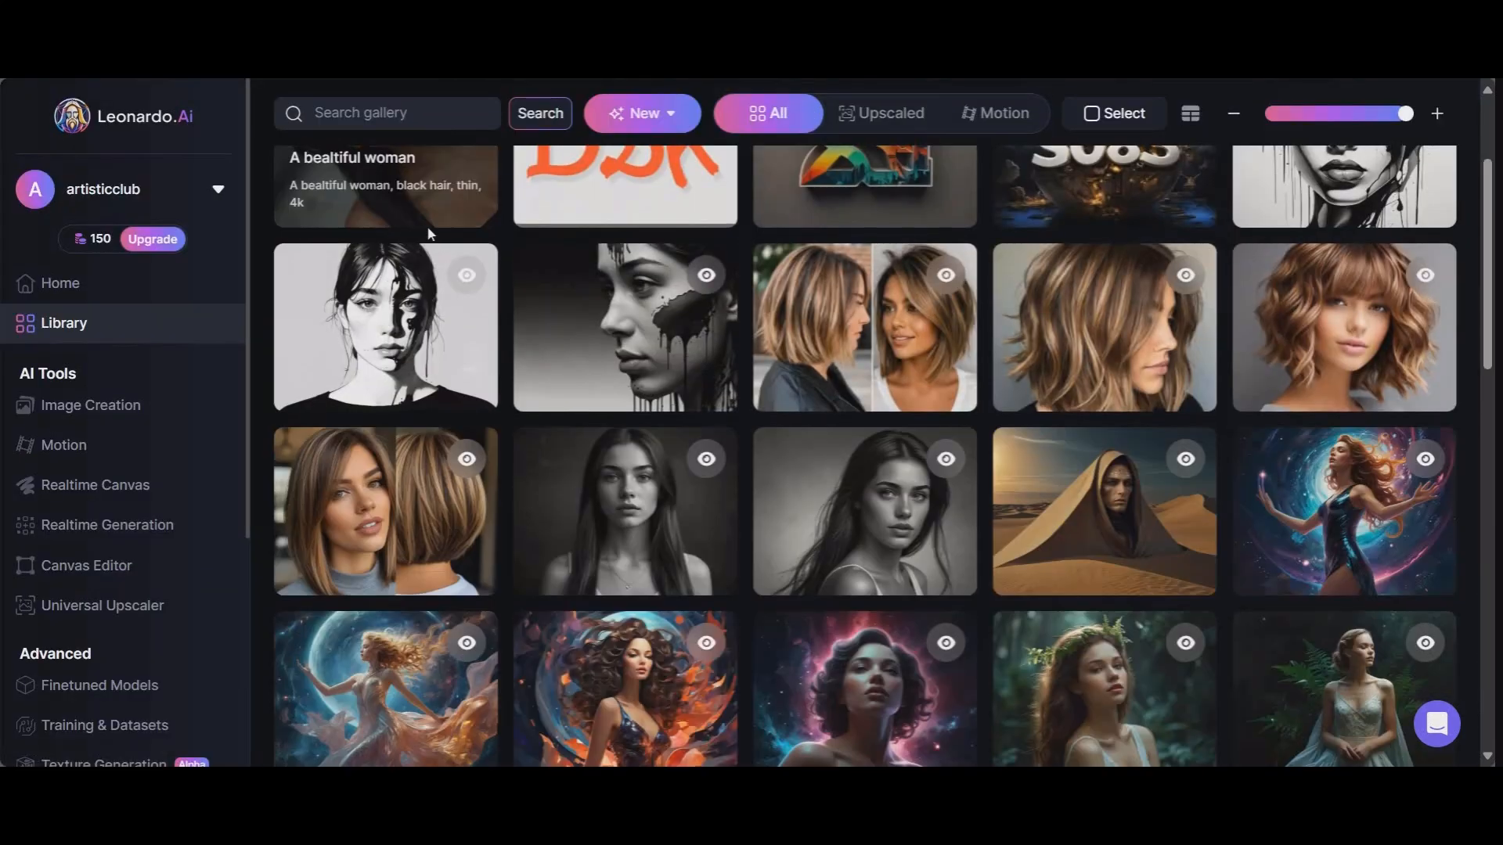
Browse the library of previously generated images for one whose prompt can be reused
scroll(607, 328, "down", 12)
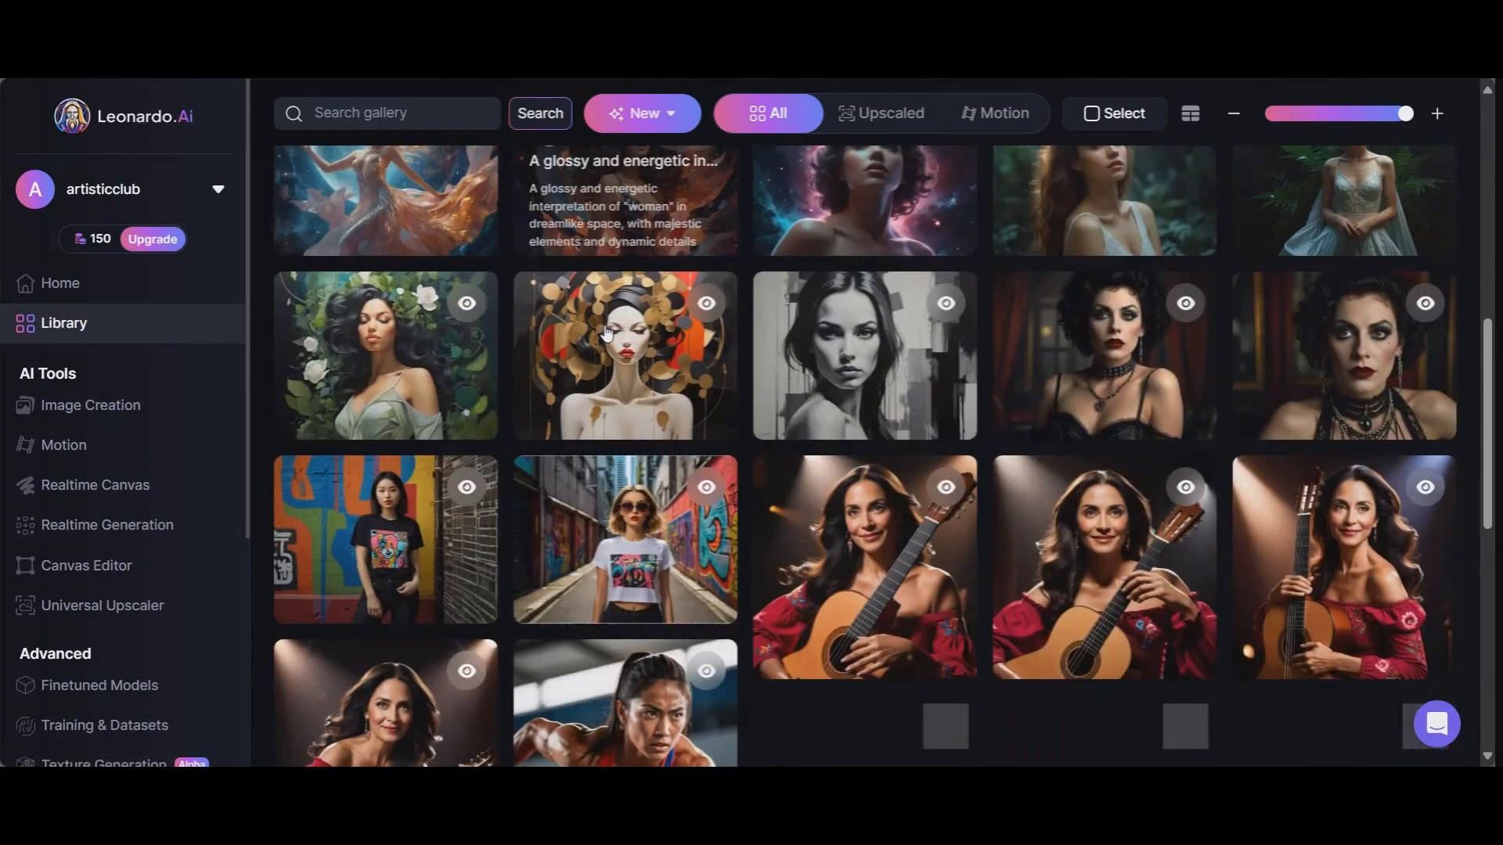
scroll(607, 328, "down", 7)
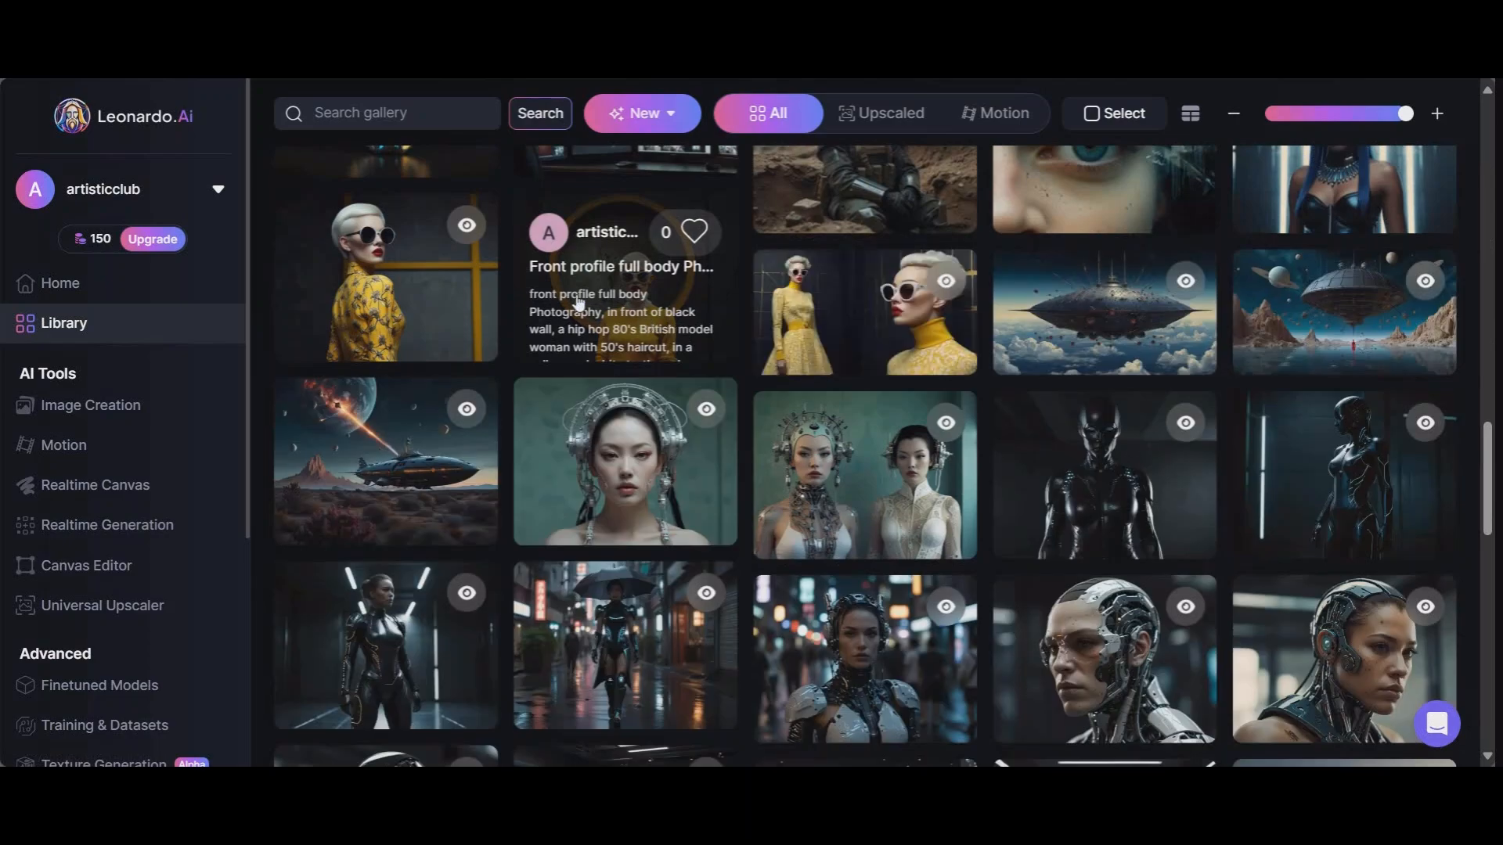
scroll(580, 304, "down", 8)
scroll(591, 313, "down", 10)
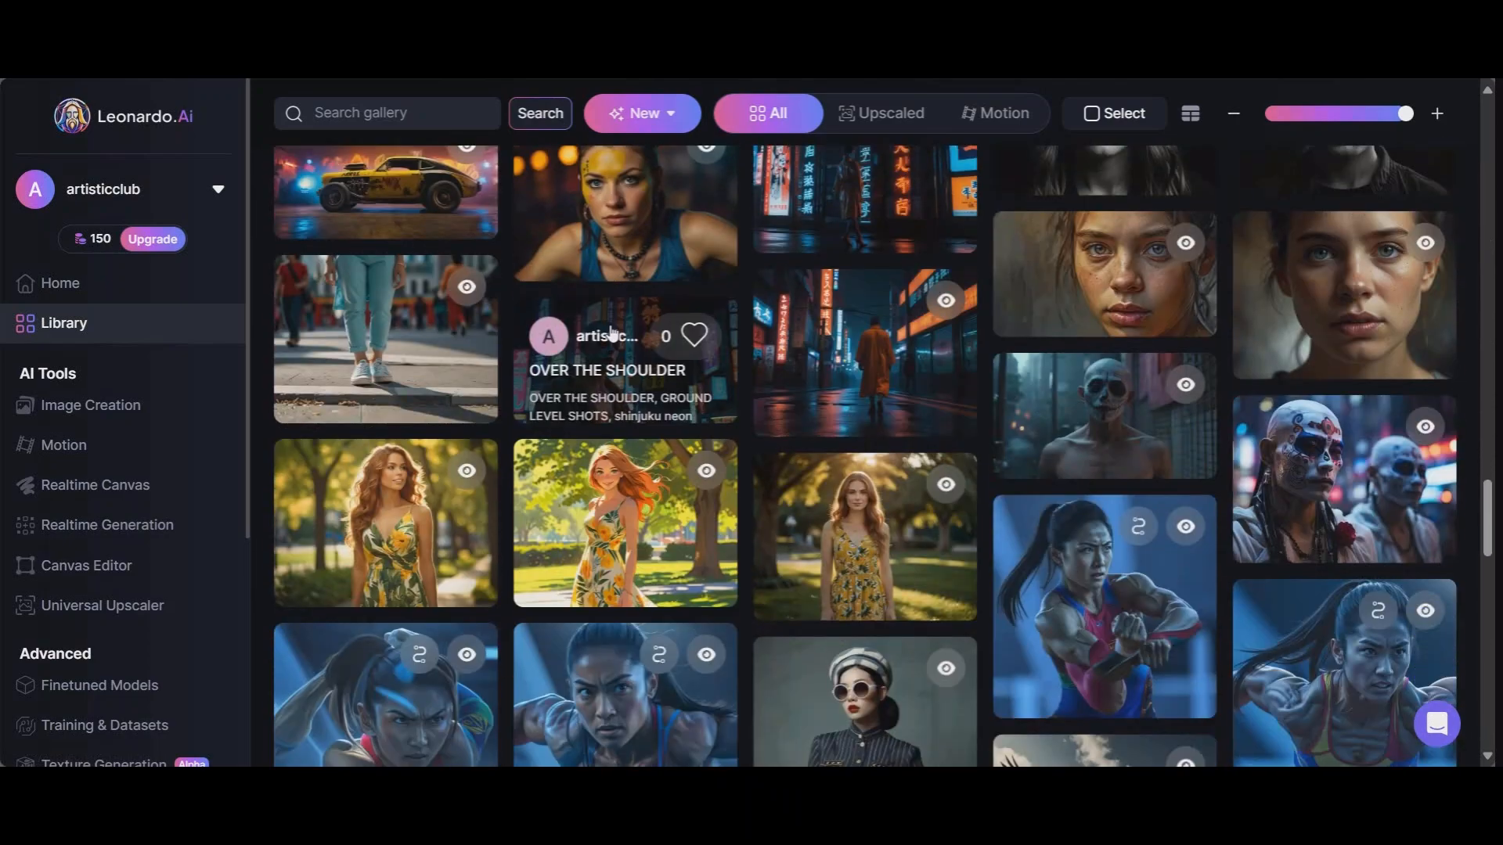
scroll(636, 333, "down", 10)
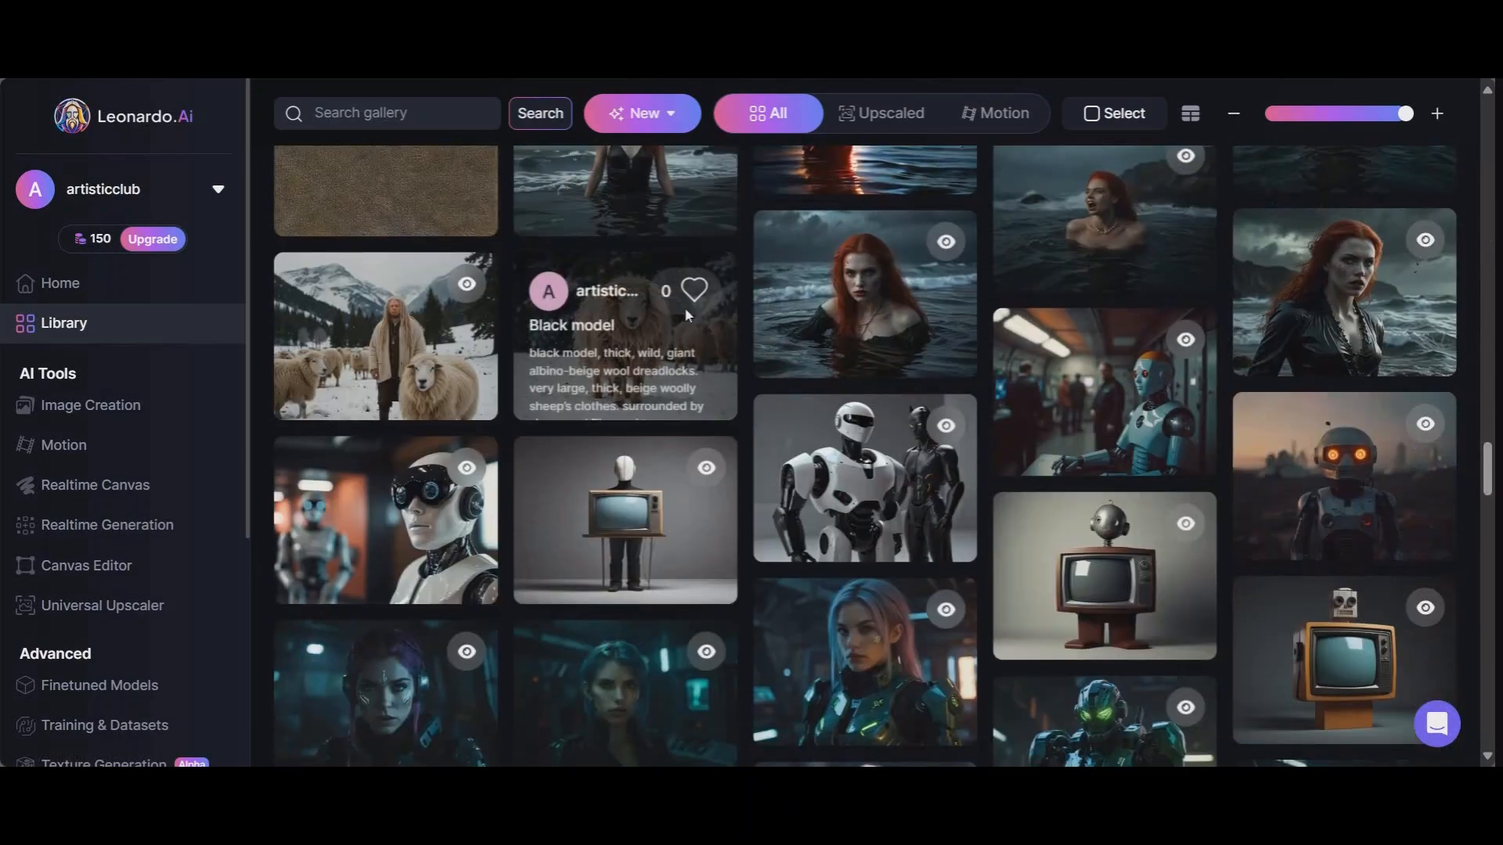
scroll(636, 313, "down", 10)
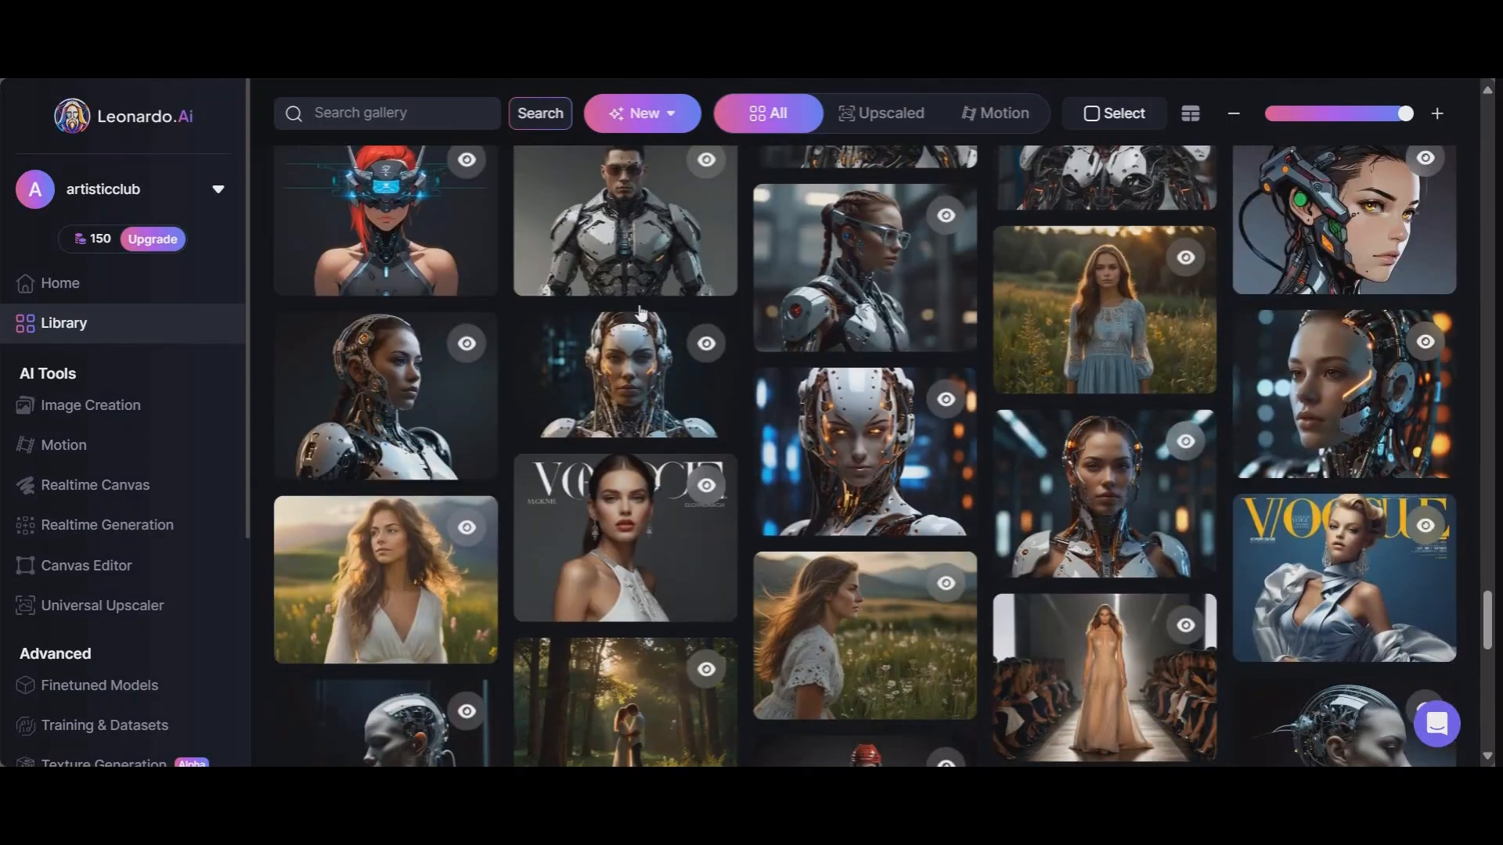
scroll(660, 325, "down", 10)
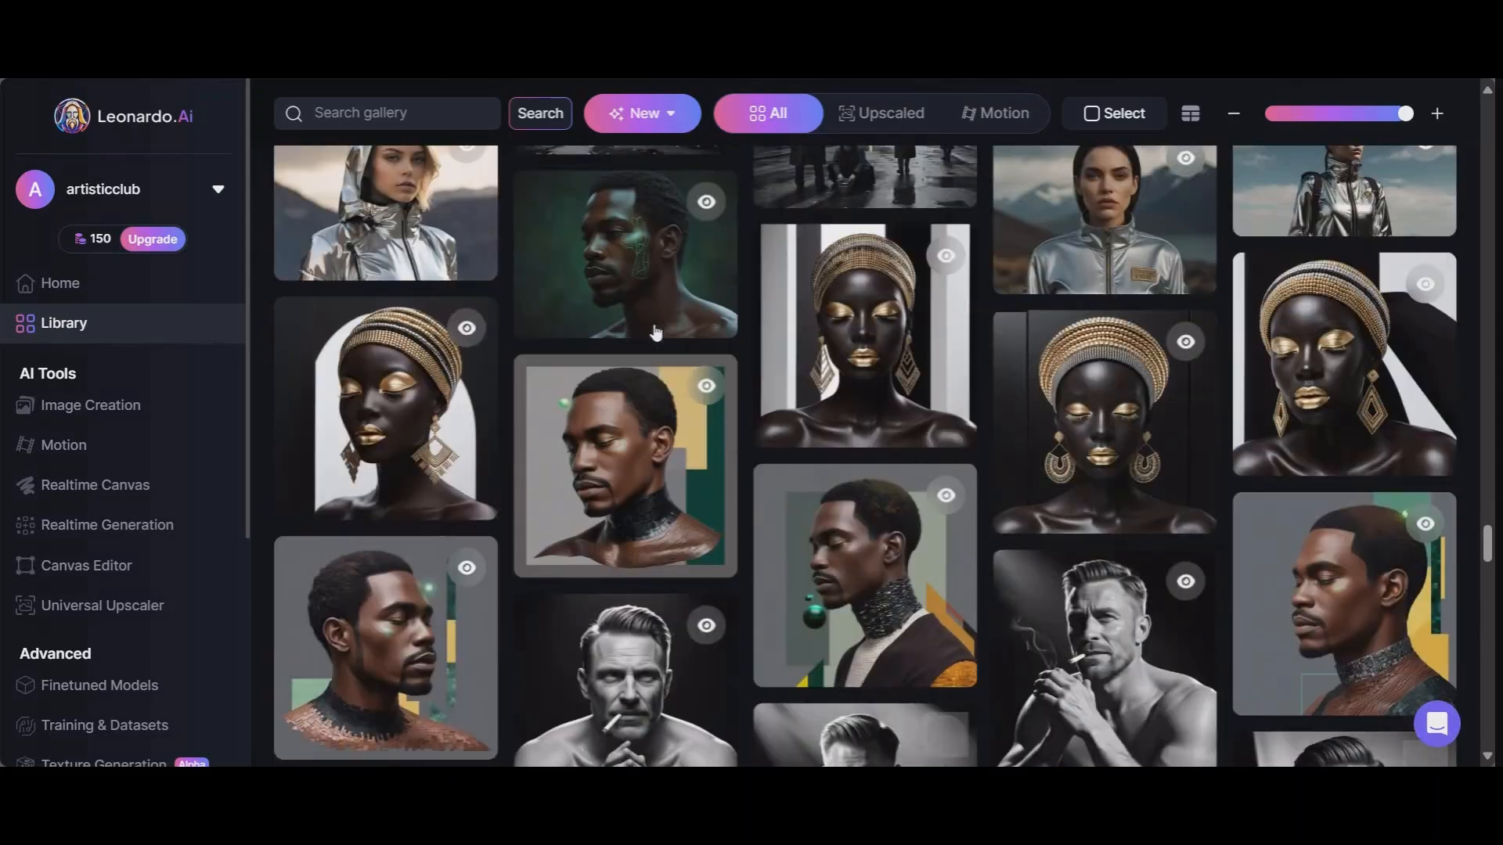
scroll(749, 397, "down", 10)
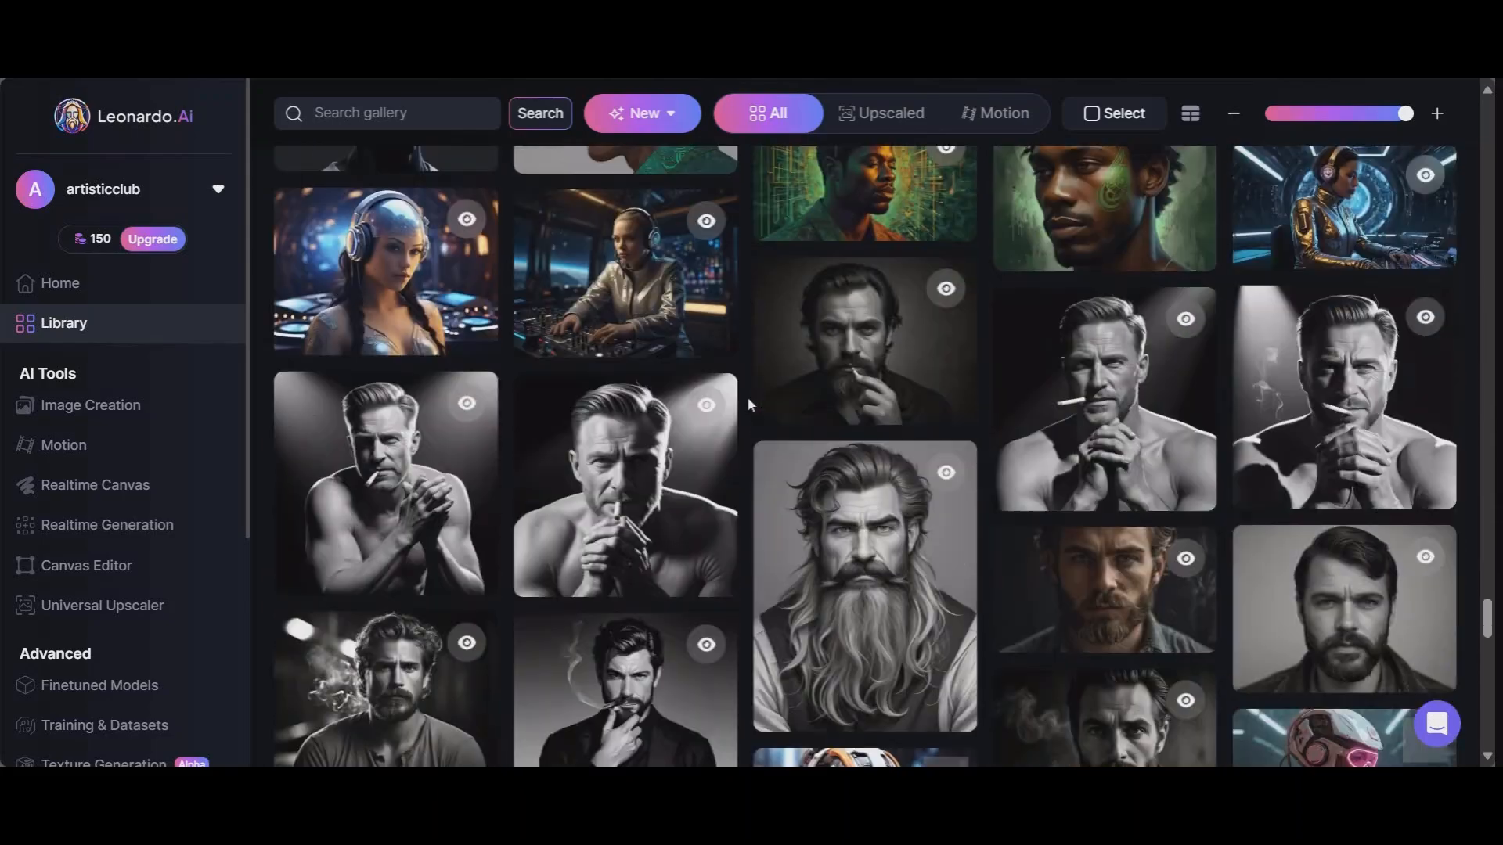
scroll(748, 403, "down", 5)
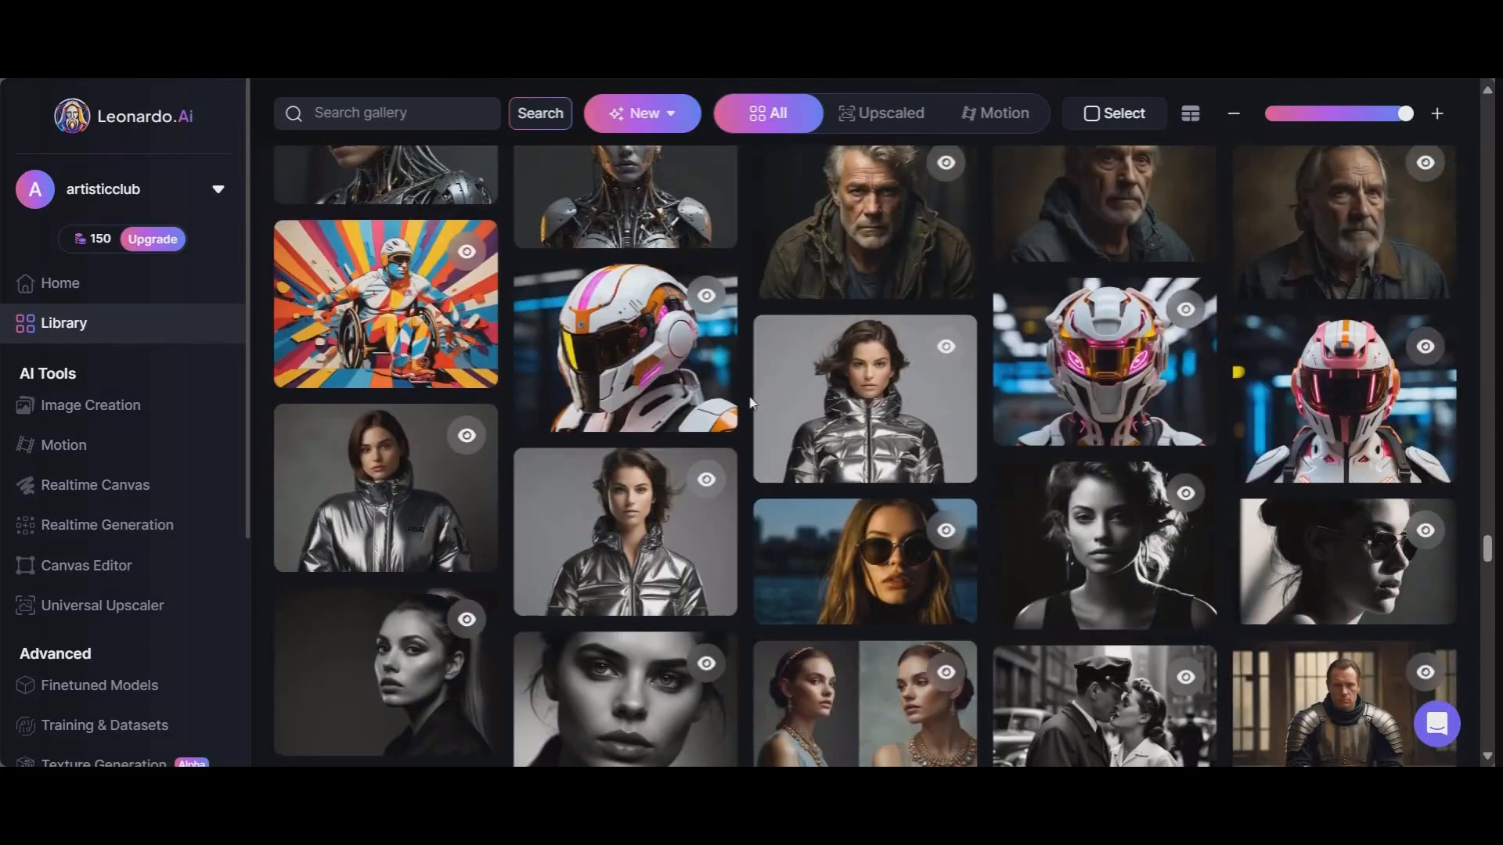
scroll(794, 394, "down", 10)
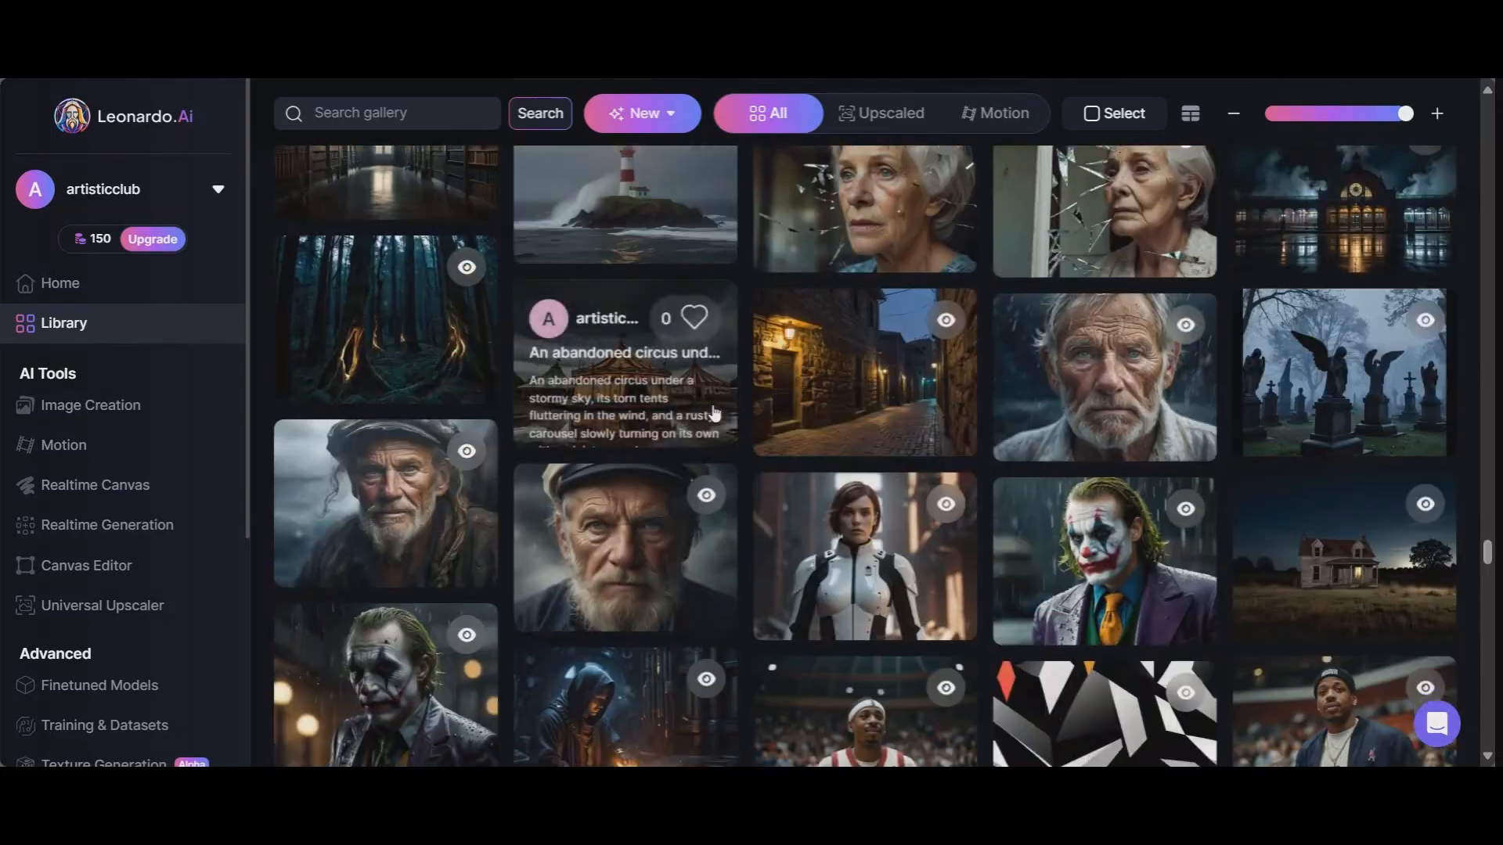
scroll(720, 420, "down", 10)
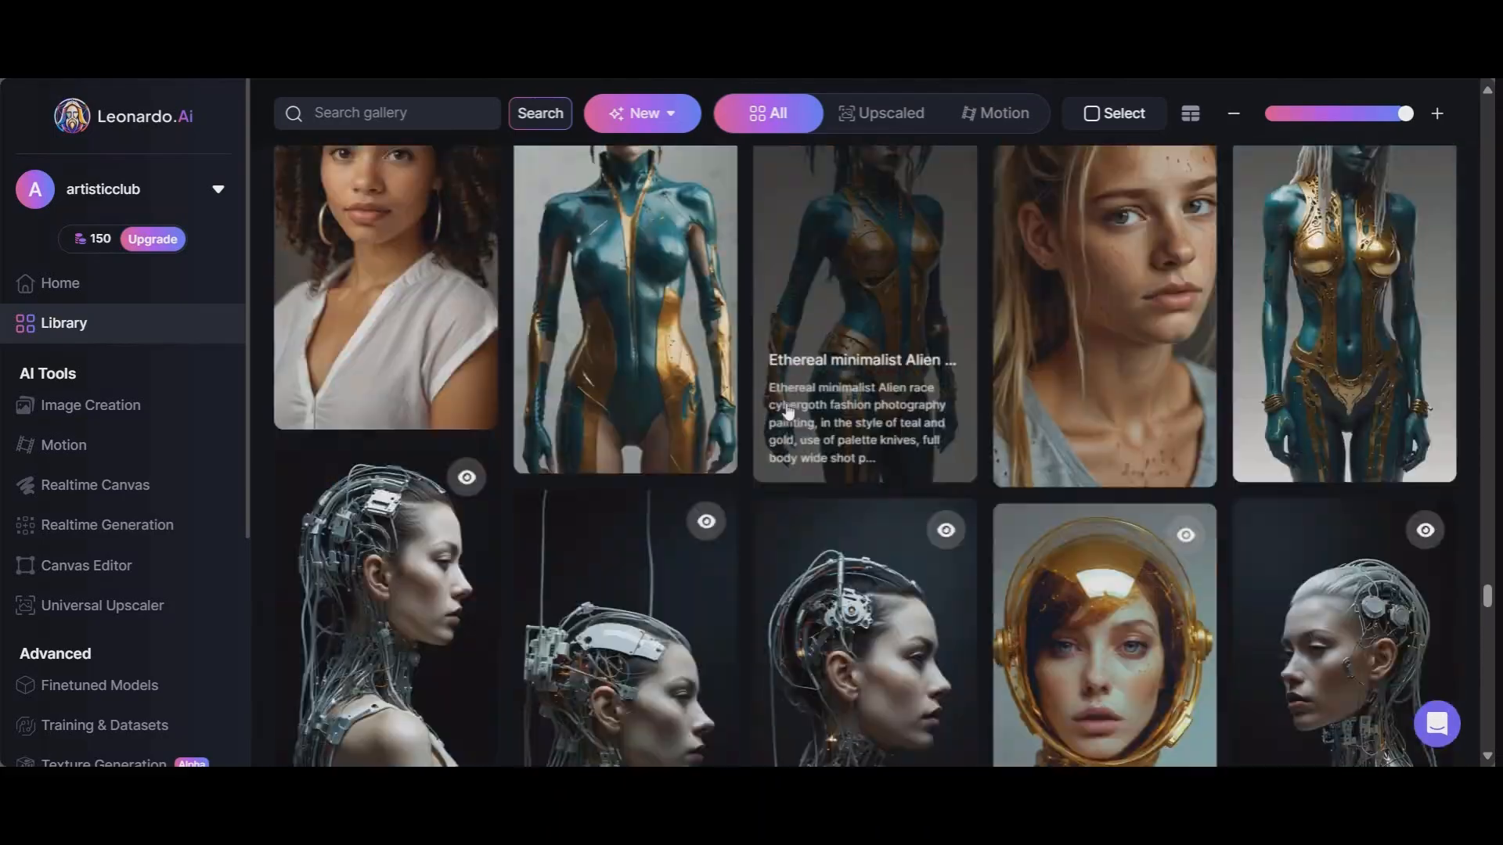
scroll(736, 410, "down", 10)
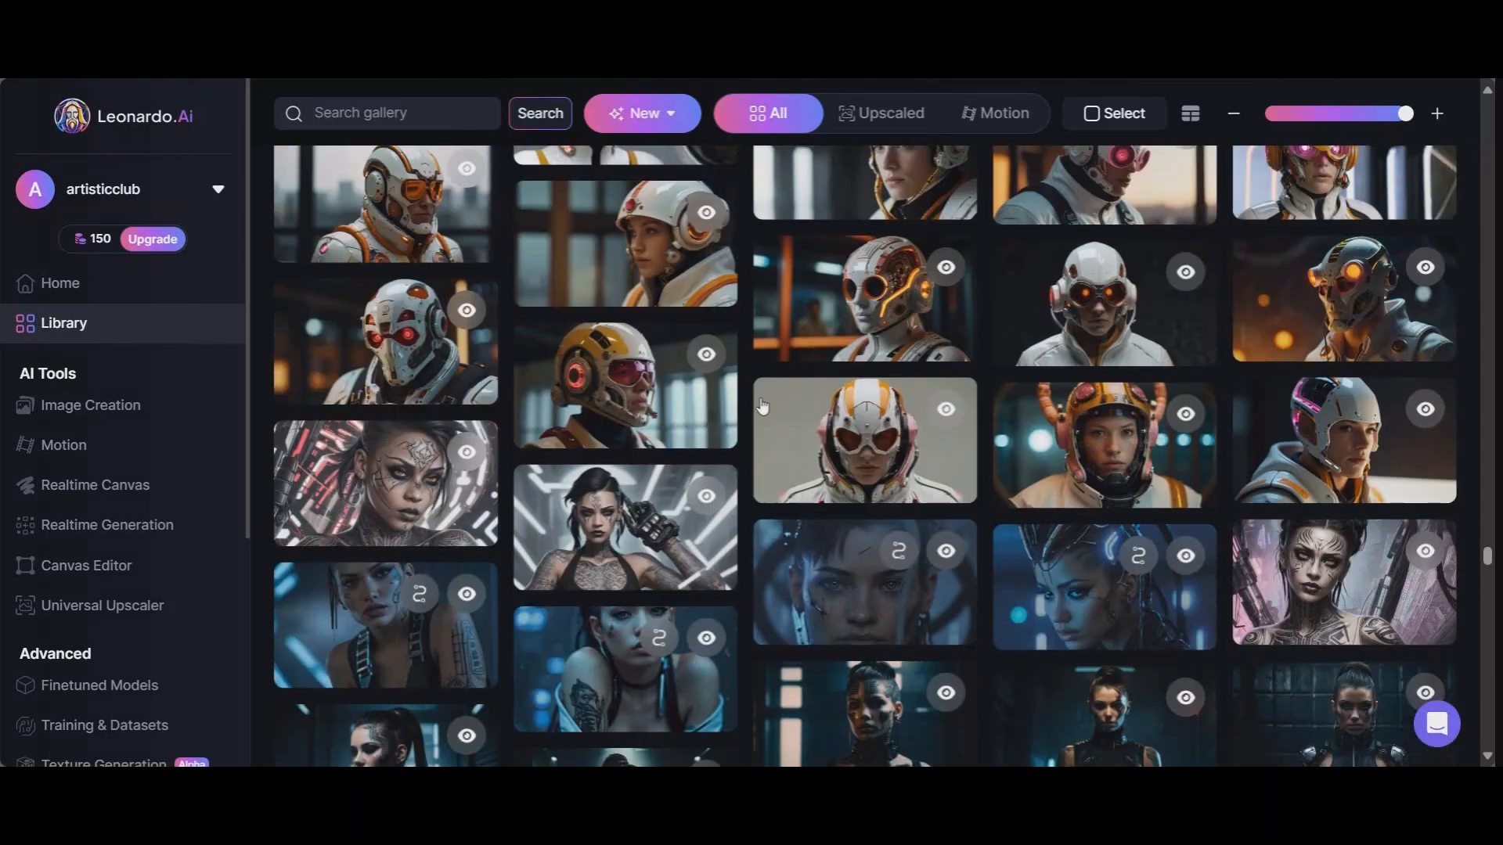
scroll(705, 423, "down", 10)
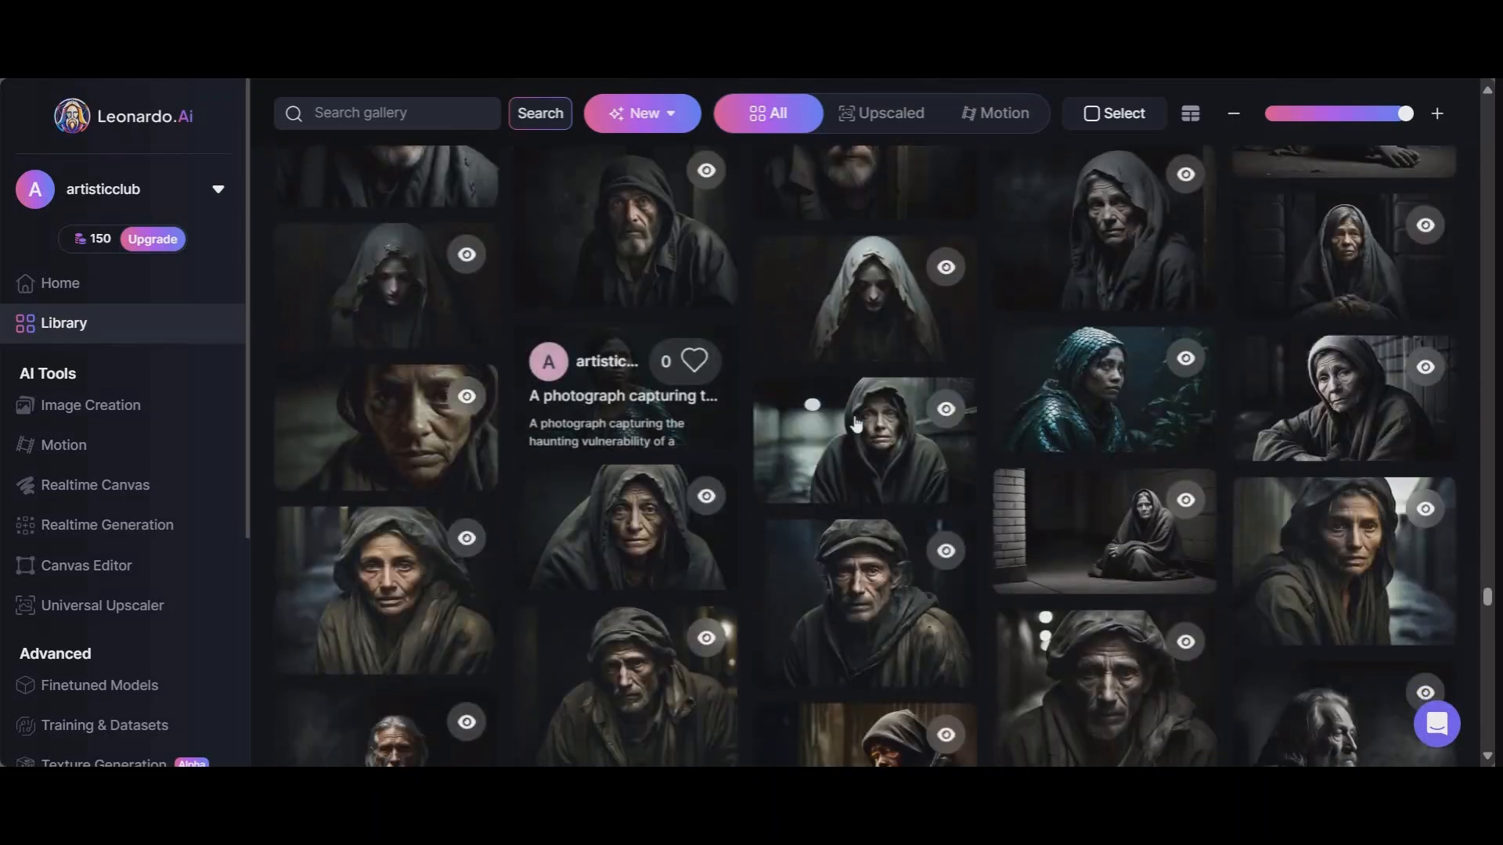
Copy the prompt of the hooded, bearded homeless man photograph from the library and paste it as the Flow State prompt
left_click(646, 246)
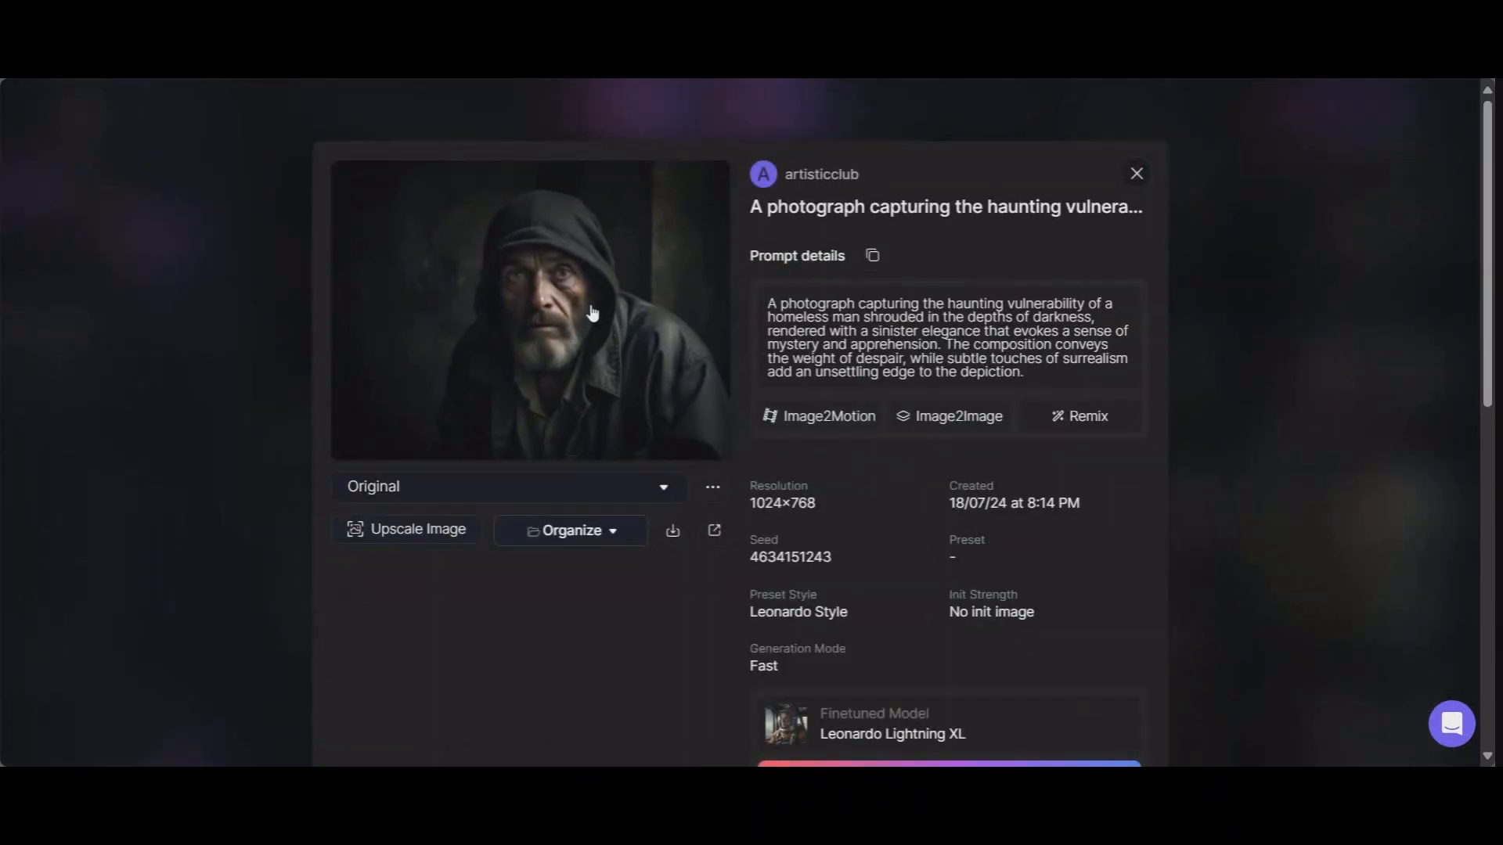
left_click(872, 255)
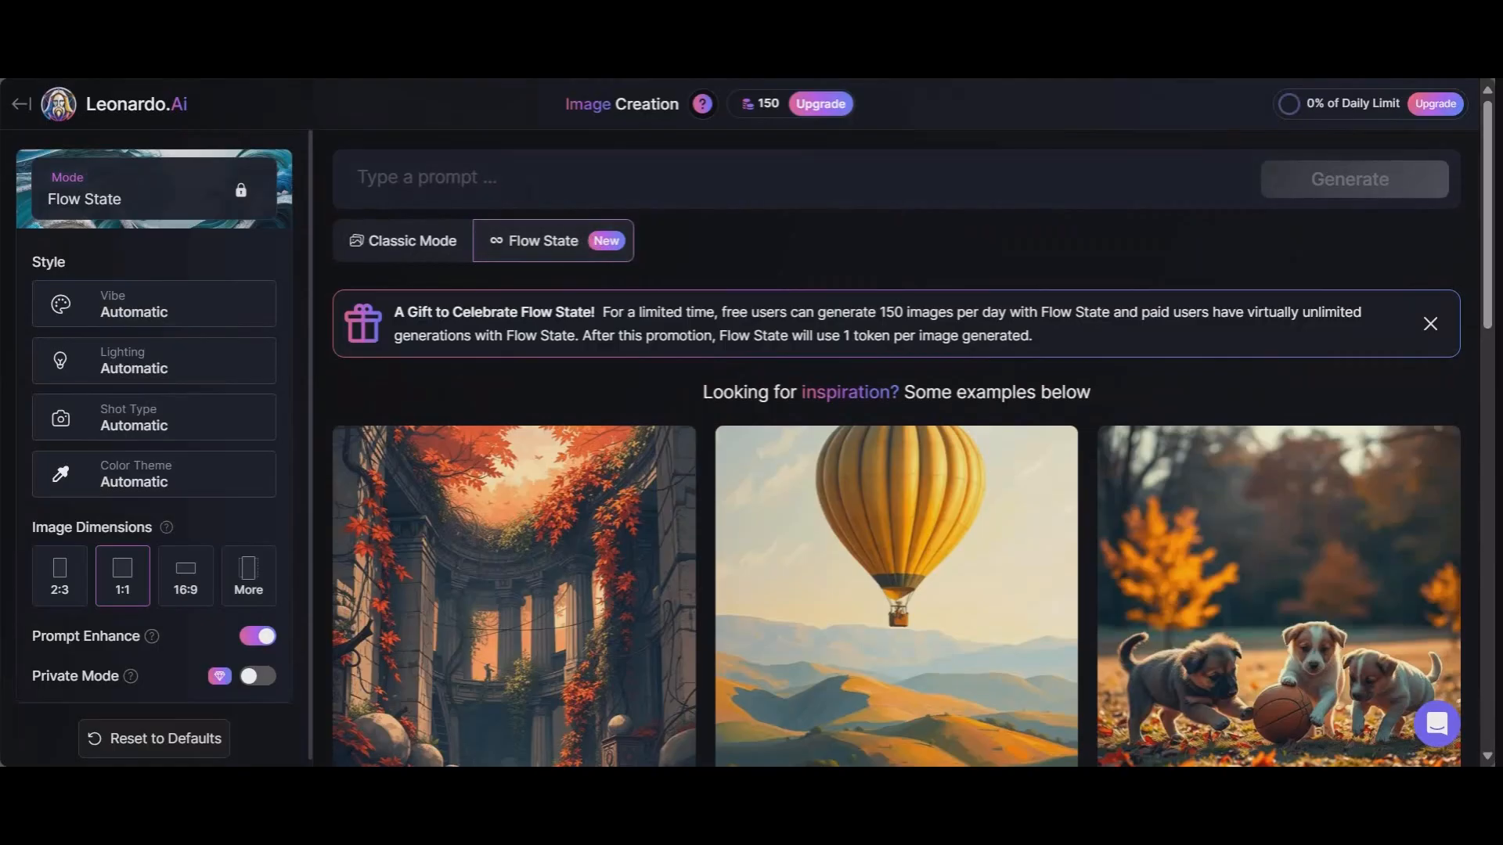
left_click(489, 181)
right_click(489, 181)
left_click(574, 364)
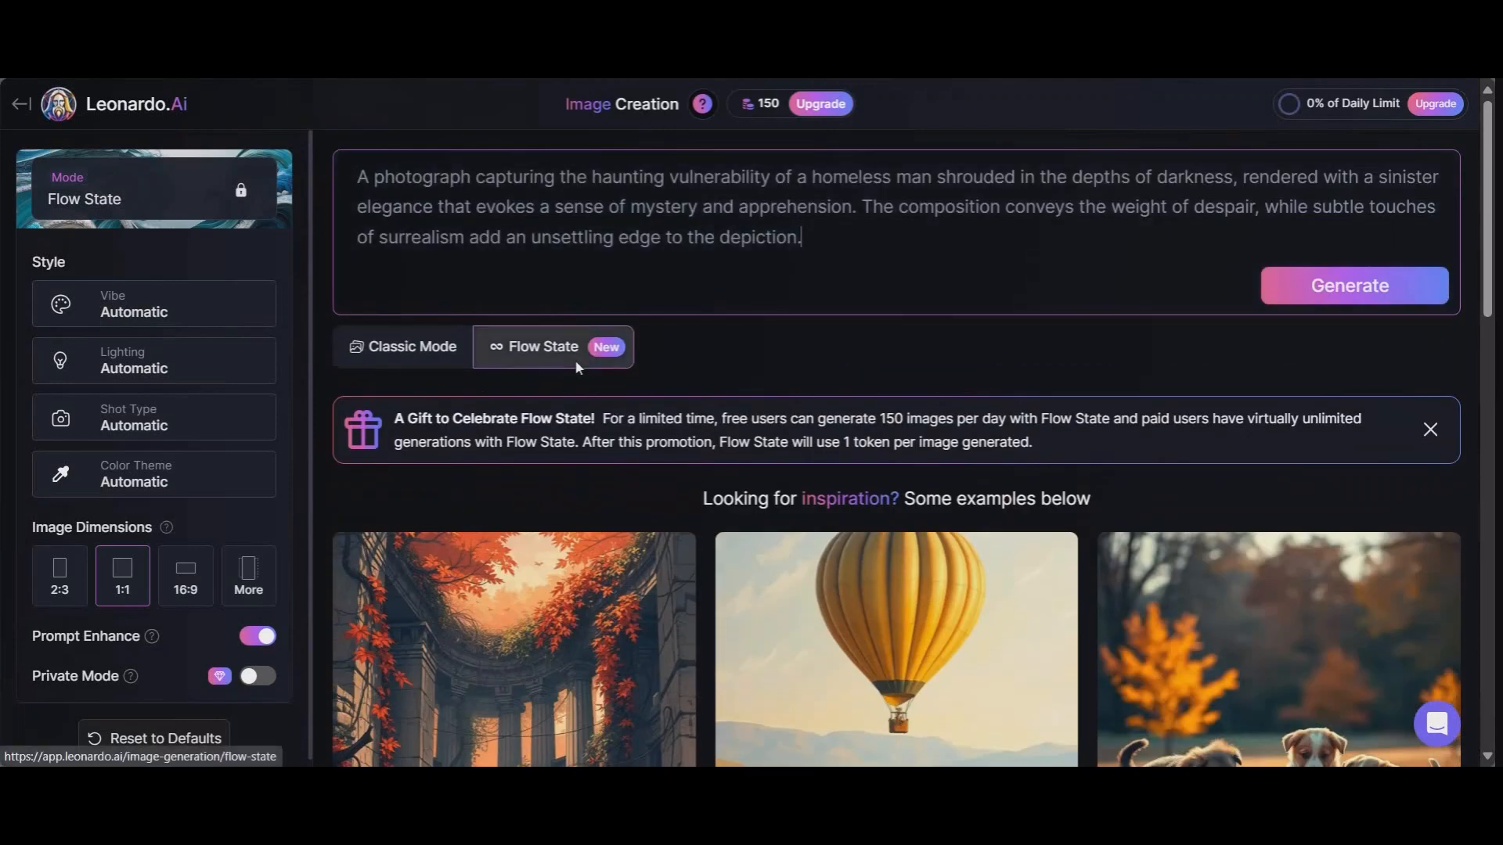
Check the vibe presets, leave the vibe on Automatic, and generate a Flow State image stream from the pasted prompt
left_click(198, 313)
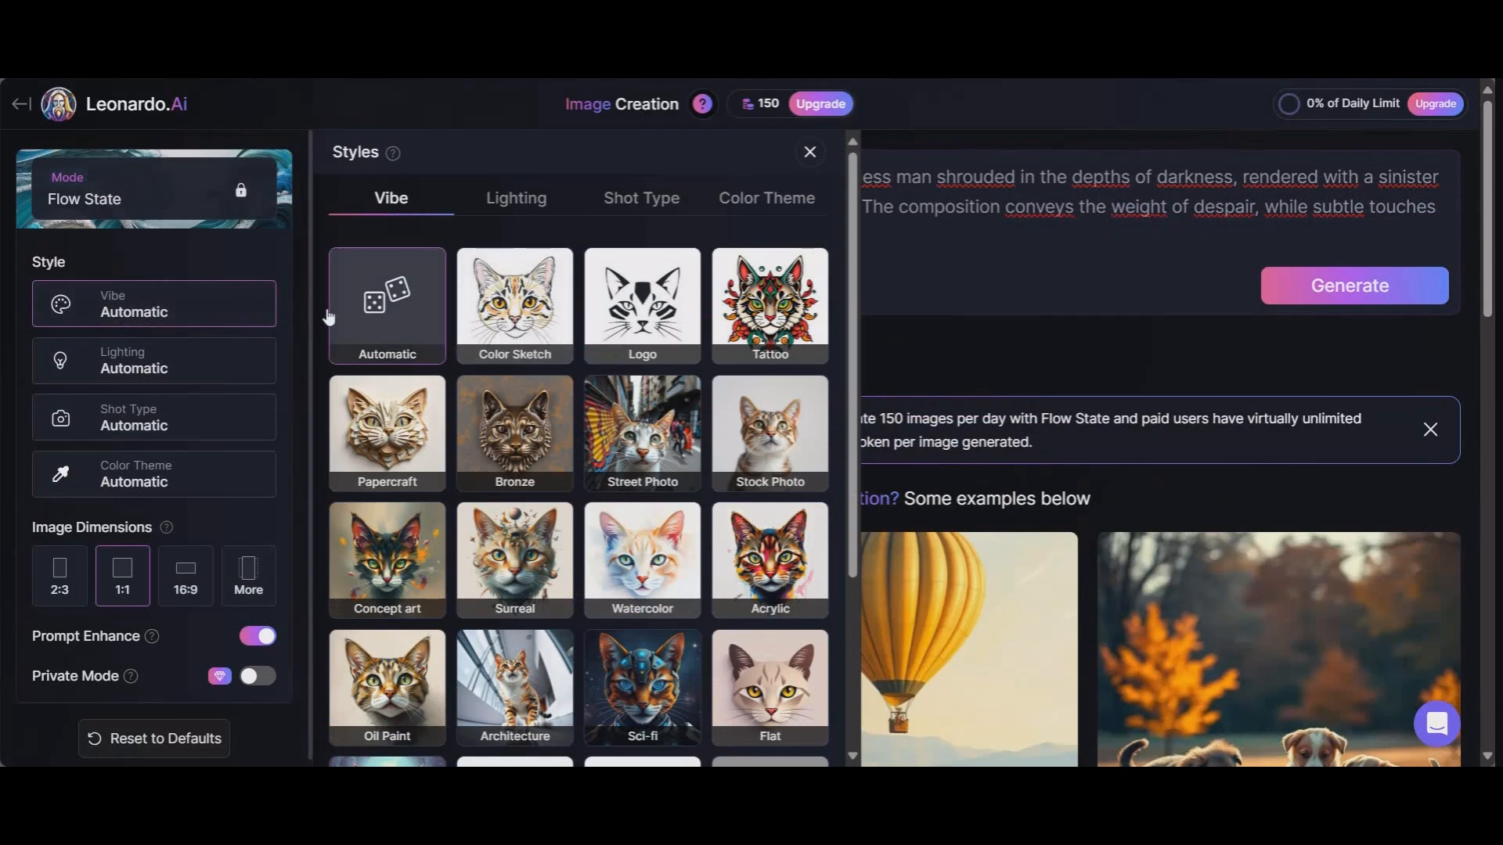
left_click(160, 313)
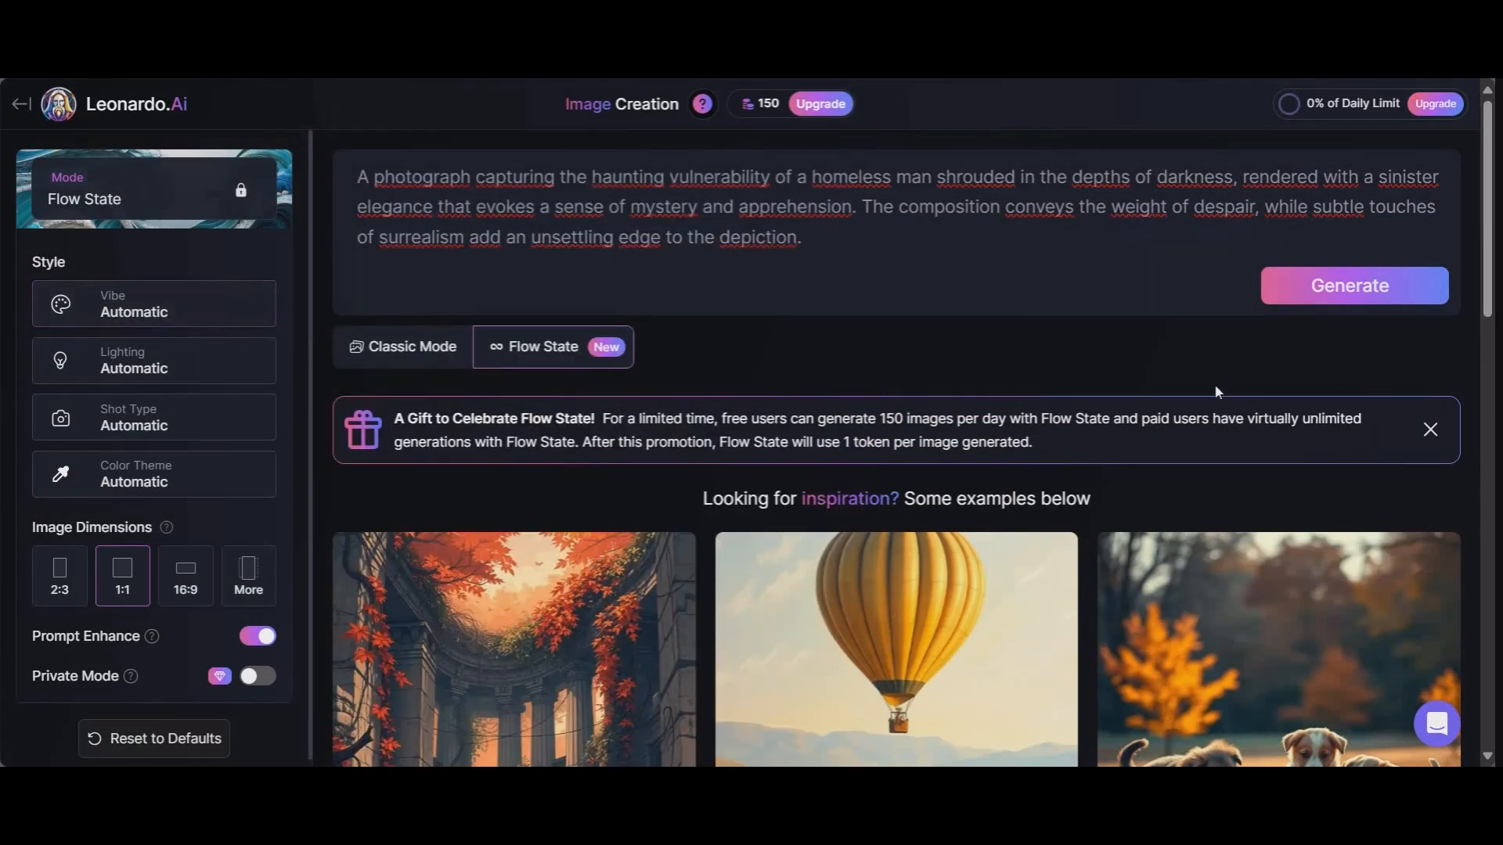
left_click(1352, 292)
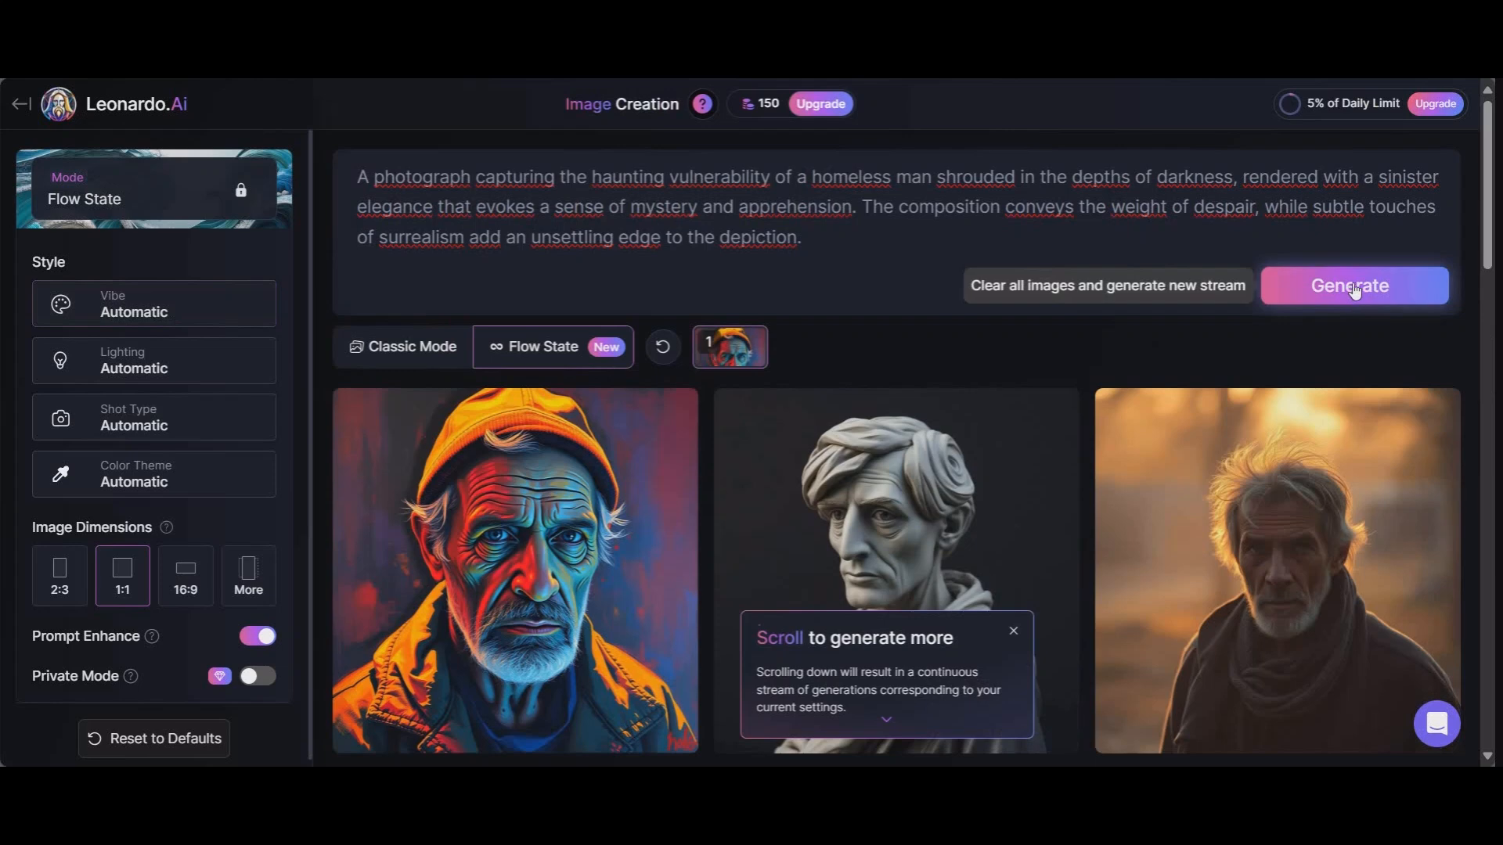
Look over the first generated images and dismiss the tips about fine-tuning the style and saving images
scroll(398, 271, "down", 3)
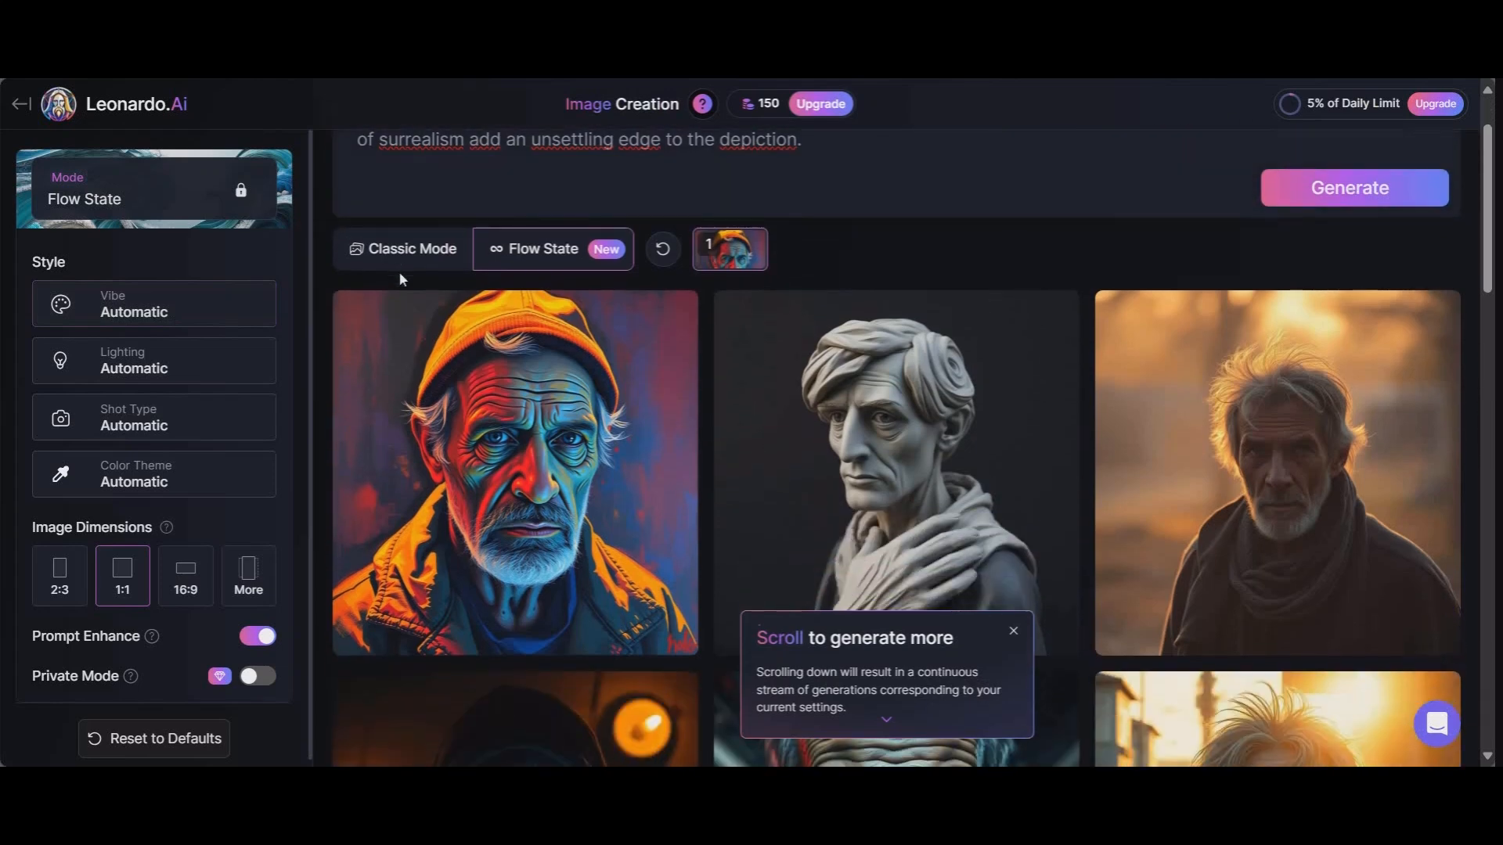
scroll(386, 270, "down", 1)
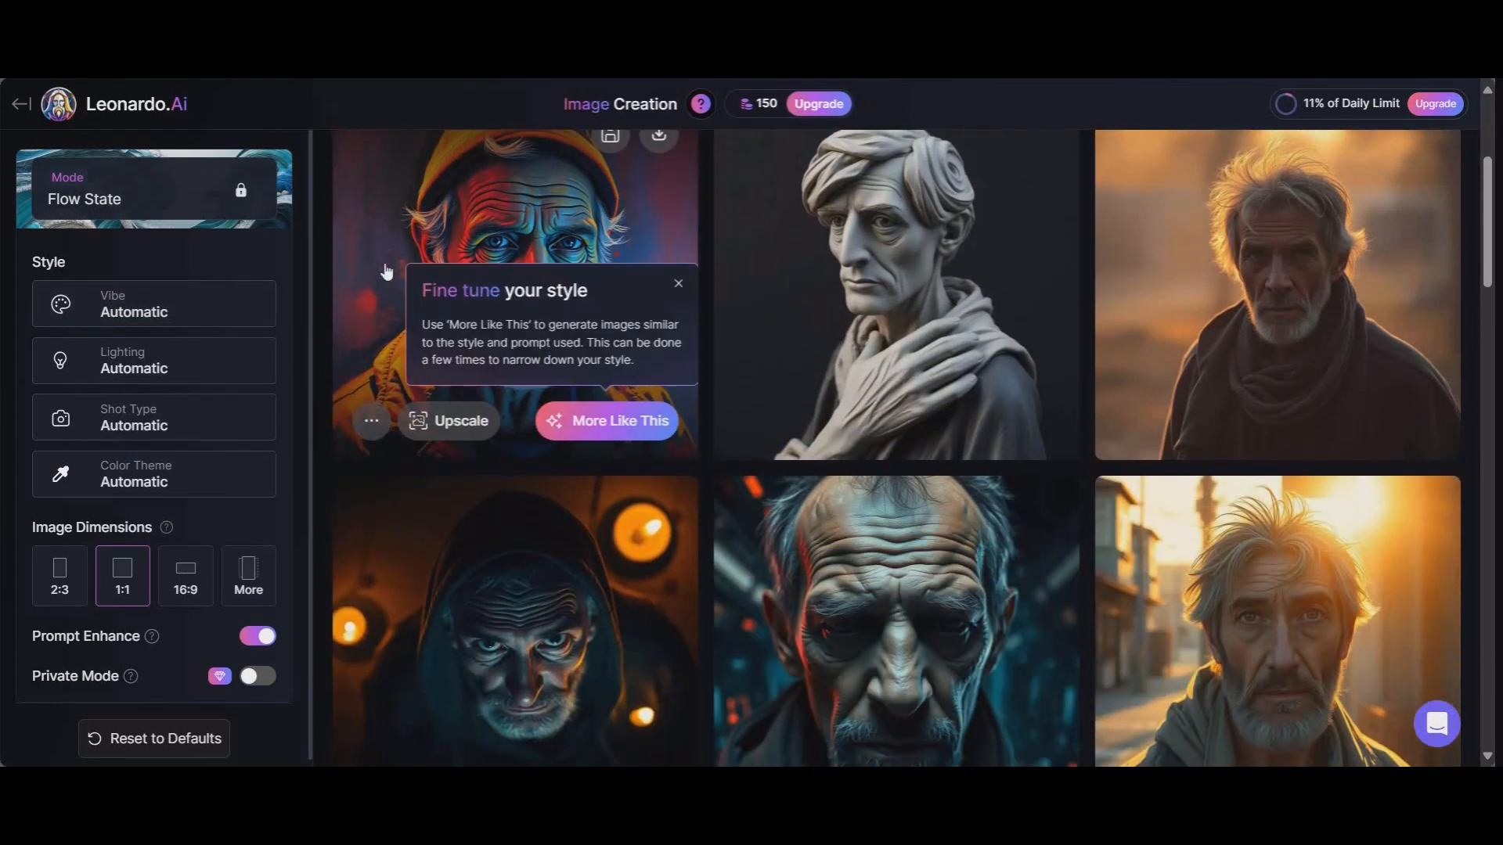
scroll(403, 295, "up", 1)
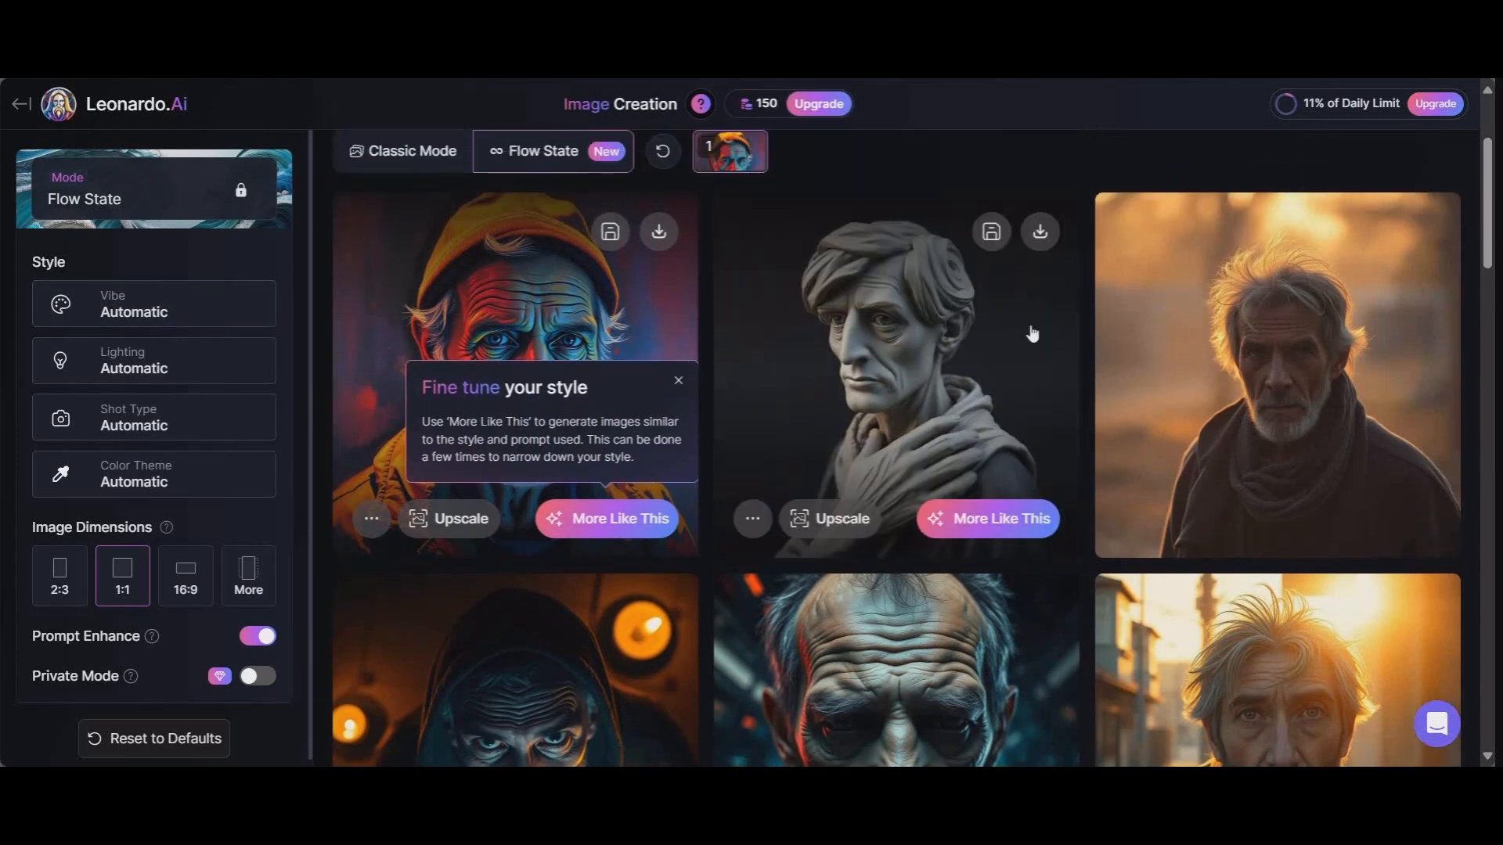
scroll(1381, 306, "down", 3)
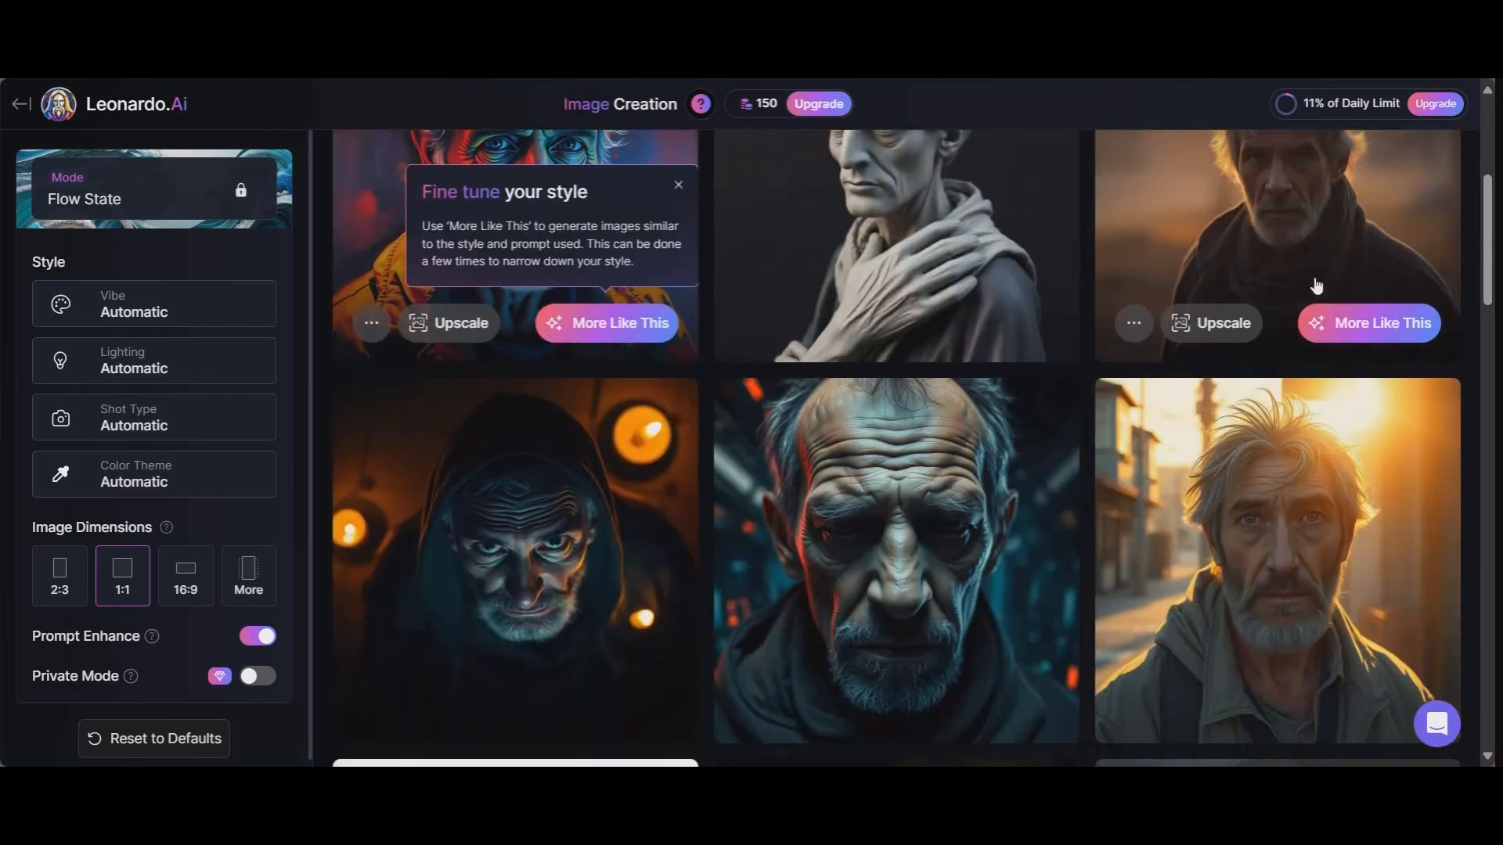
scroll(1310, 284, "down", 3)
scroll(1310, 284, "up", 6)
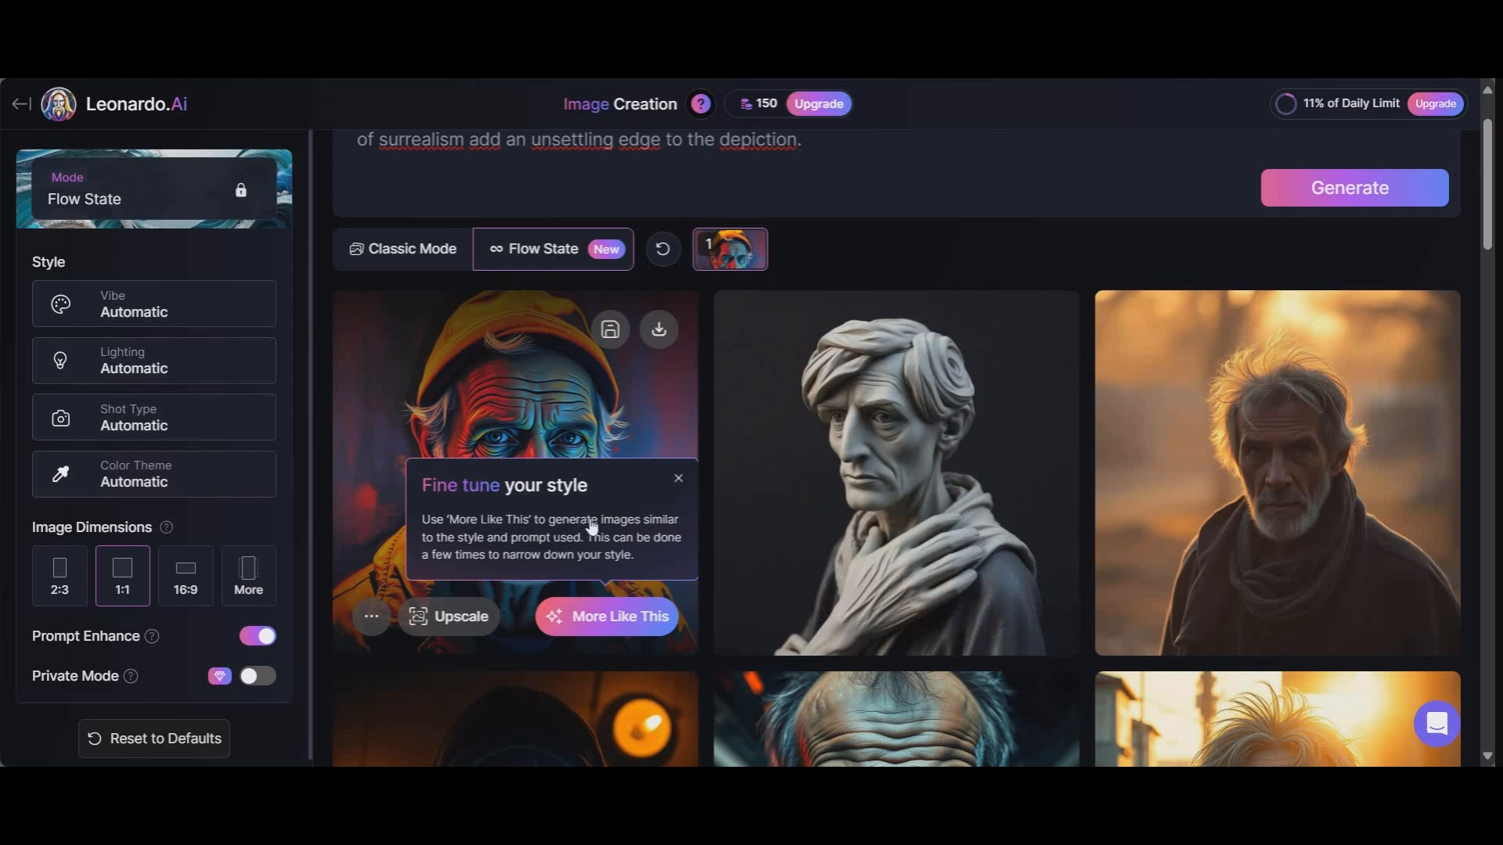
left_click(678, 480)
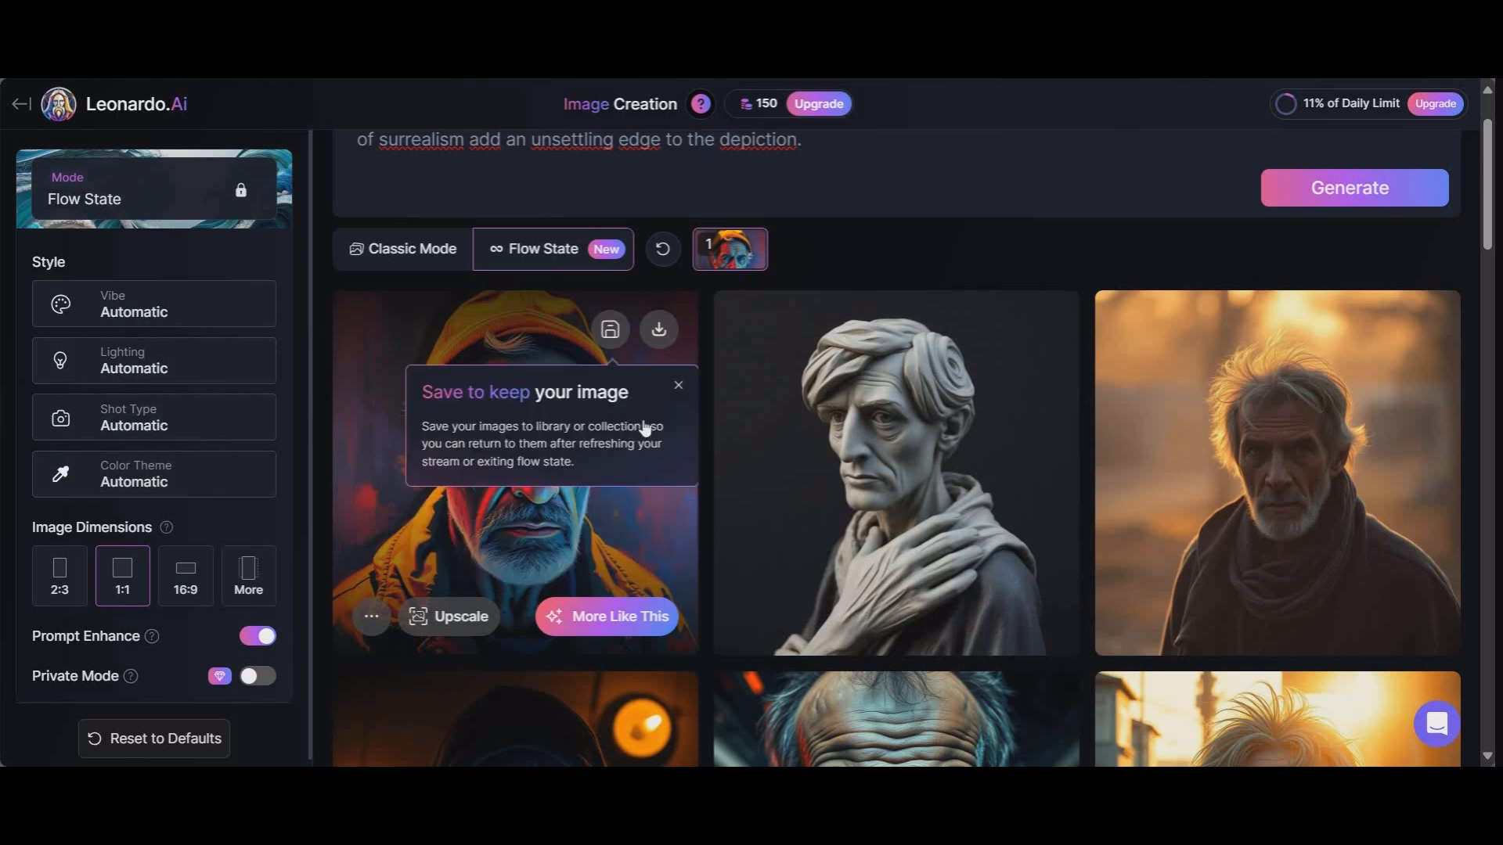
left_click(677, 387)
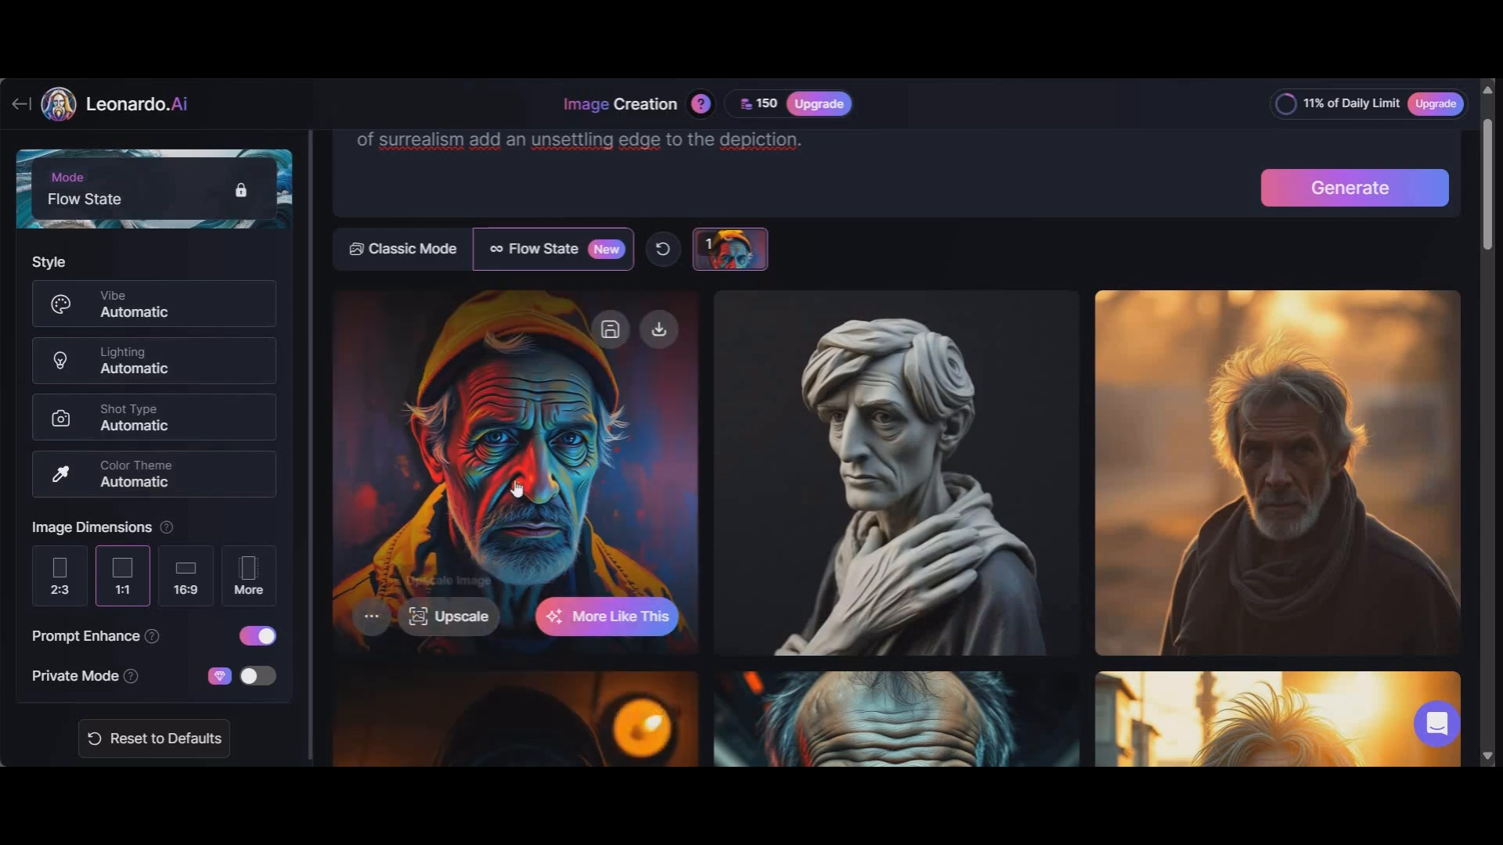
Browse the generated stream and check which styles More Like This would reuse for the hooded man, candlelit man and color sketch images
scroll(1216, 418, "down", 2)
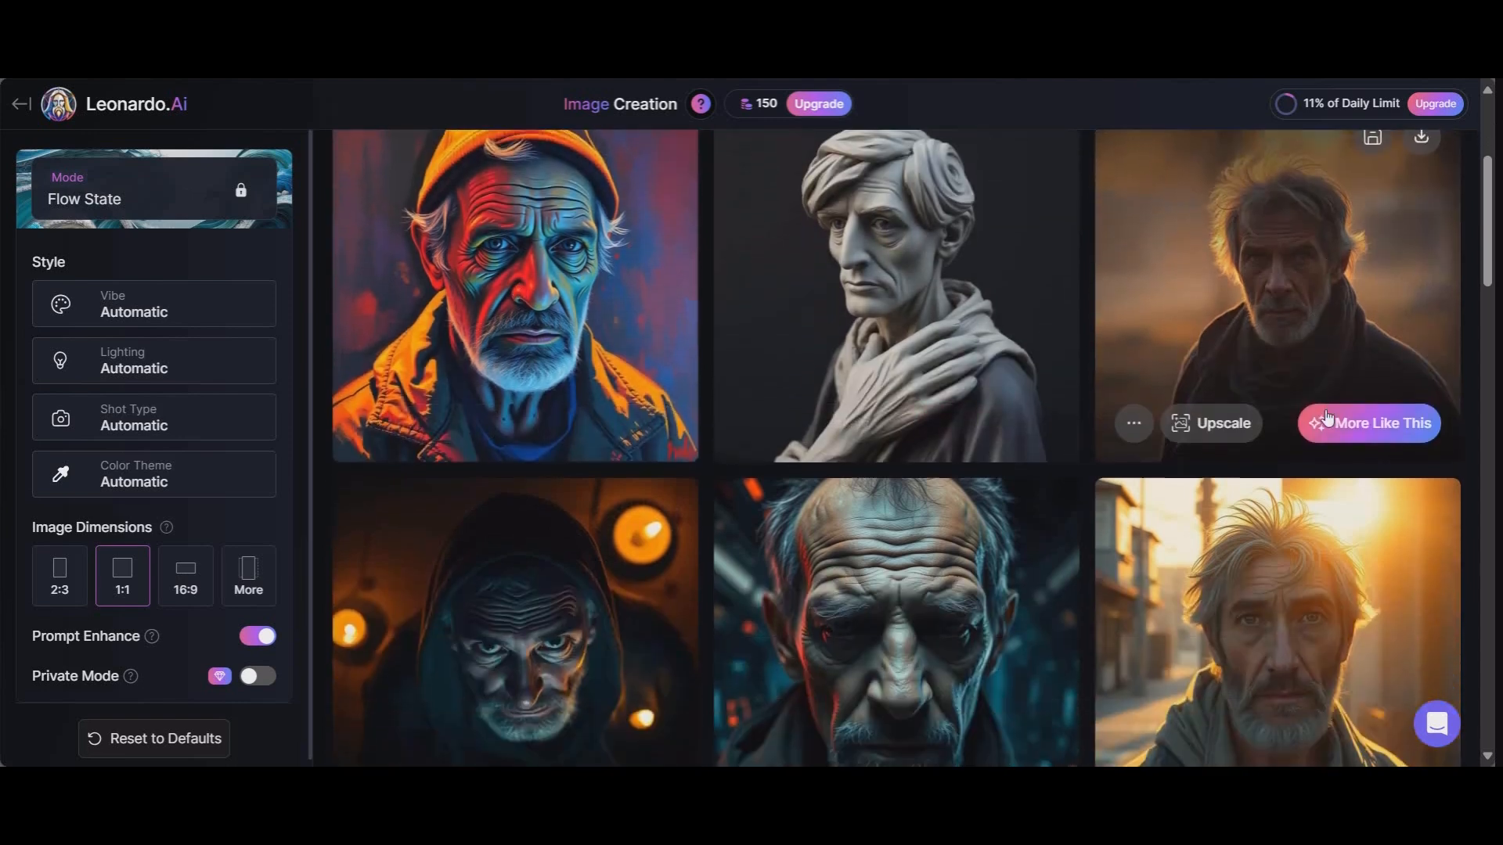
scroll(1200, 342, "down", 4)
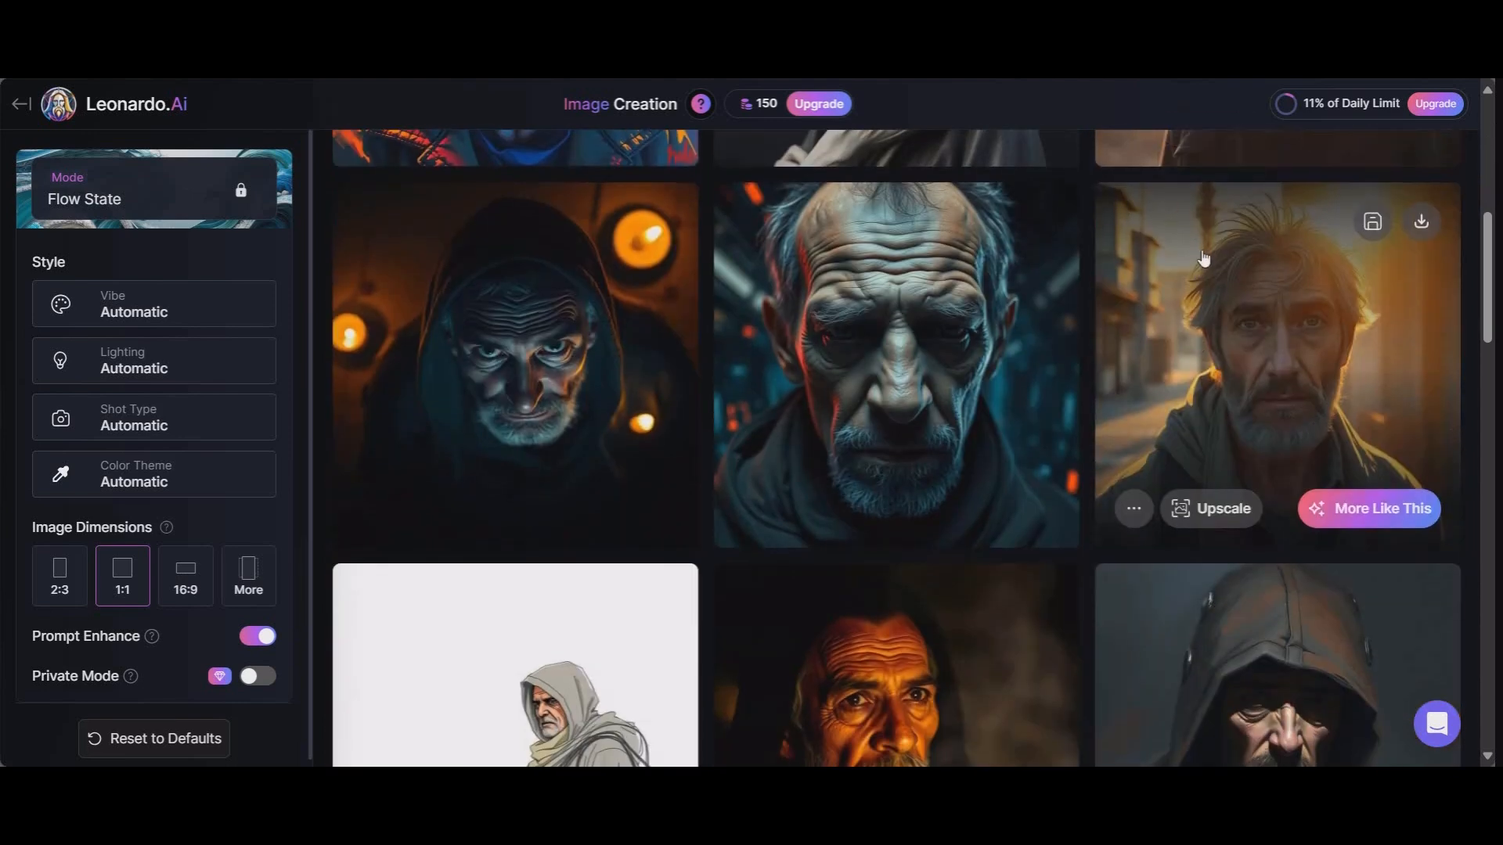
scroll(469, 352, "down", 4)
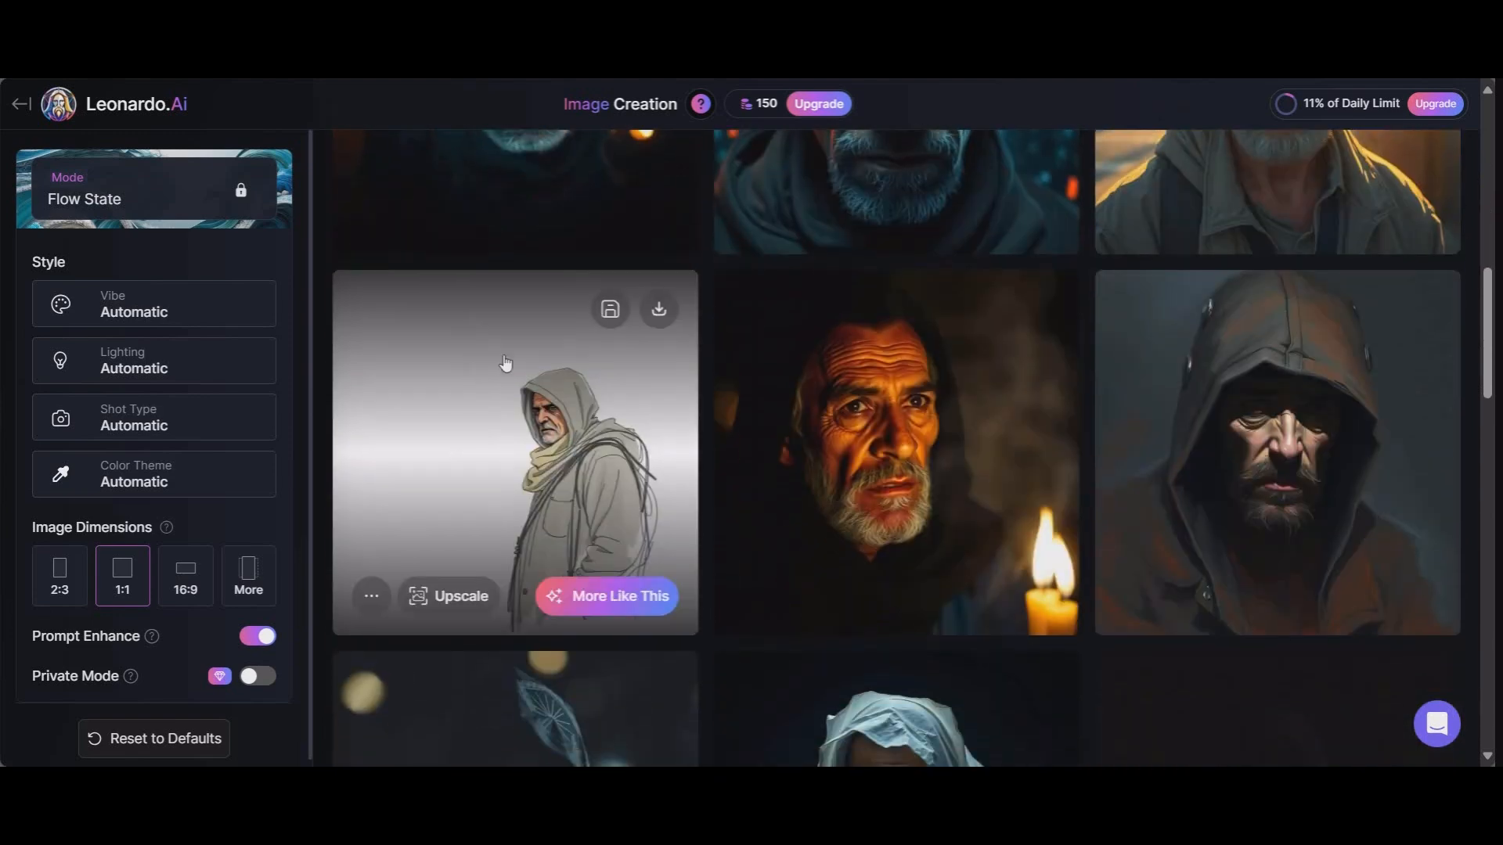
scroll(501, 368, "down", 1)
scroll(986, 328, "down", 5)
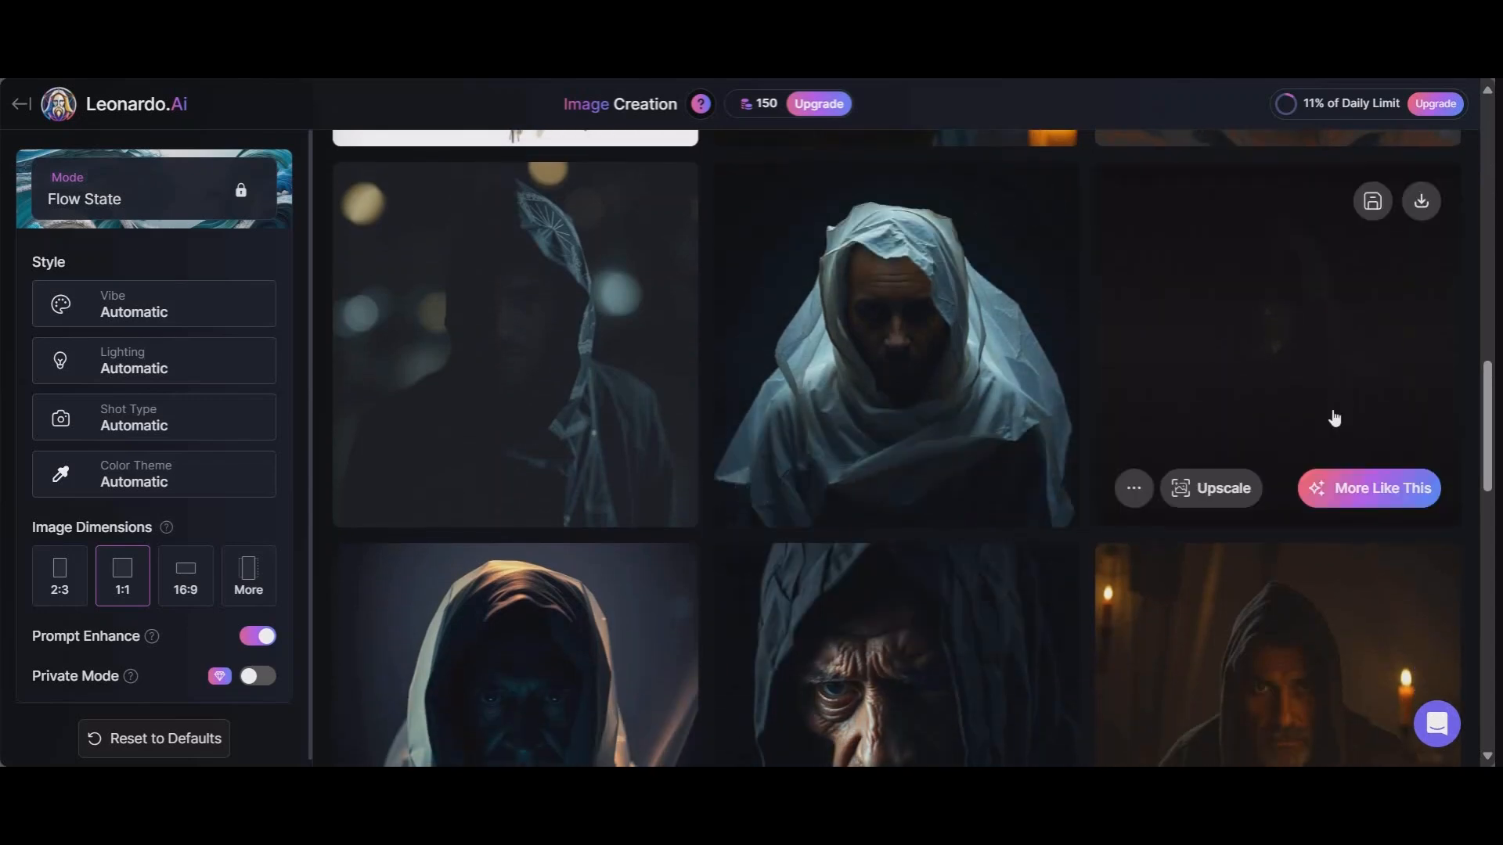
scroll(1334, 419, "up", 4)
mouse_move(1366, 493)
scroll(1334, 356, "down", 2)
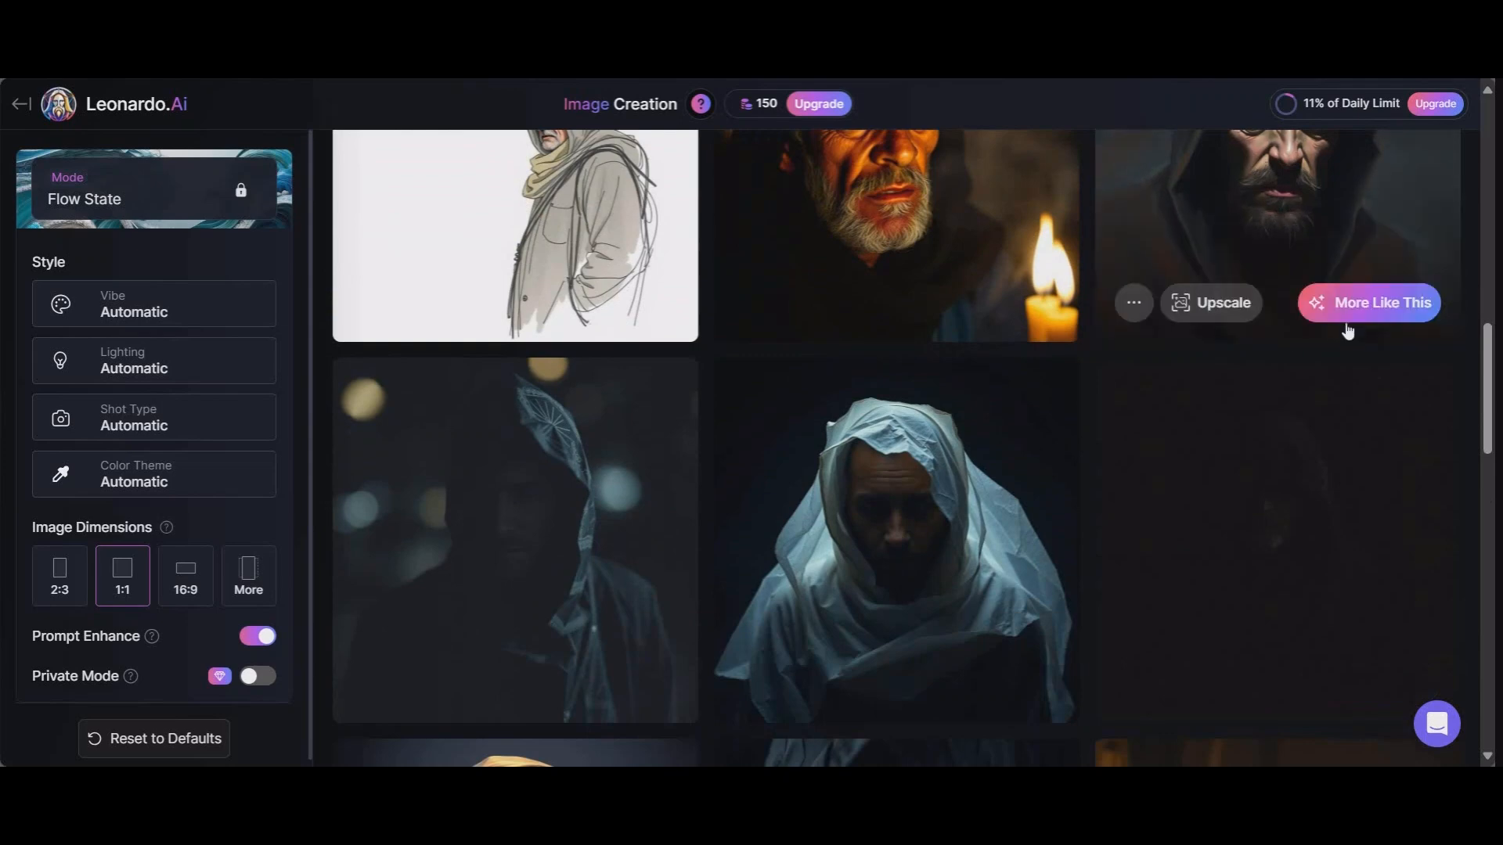
mouse_move(1361, 312)
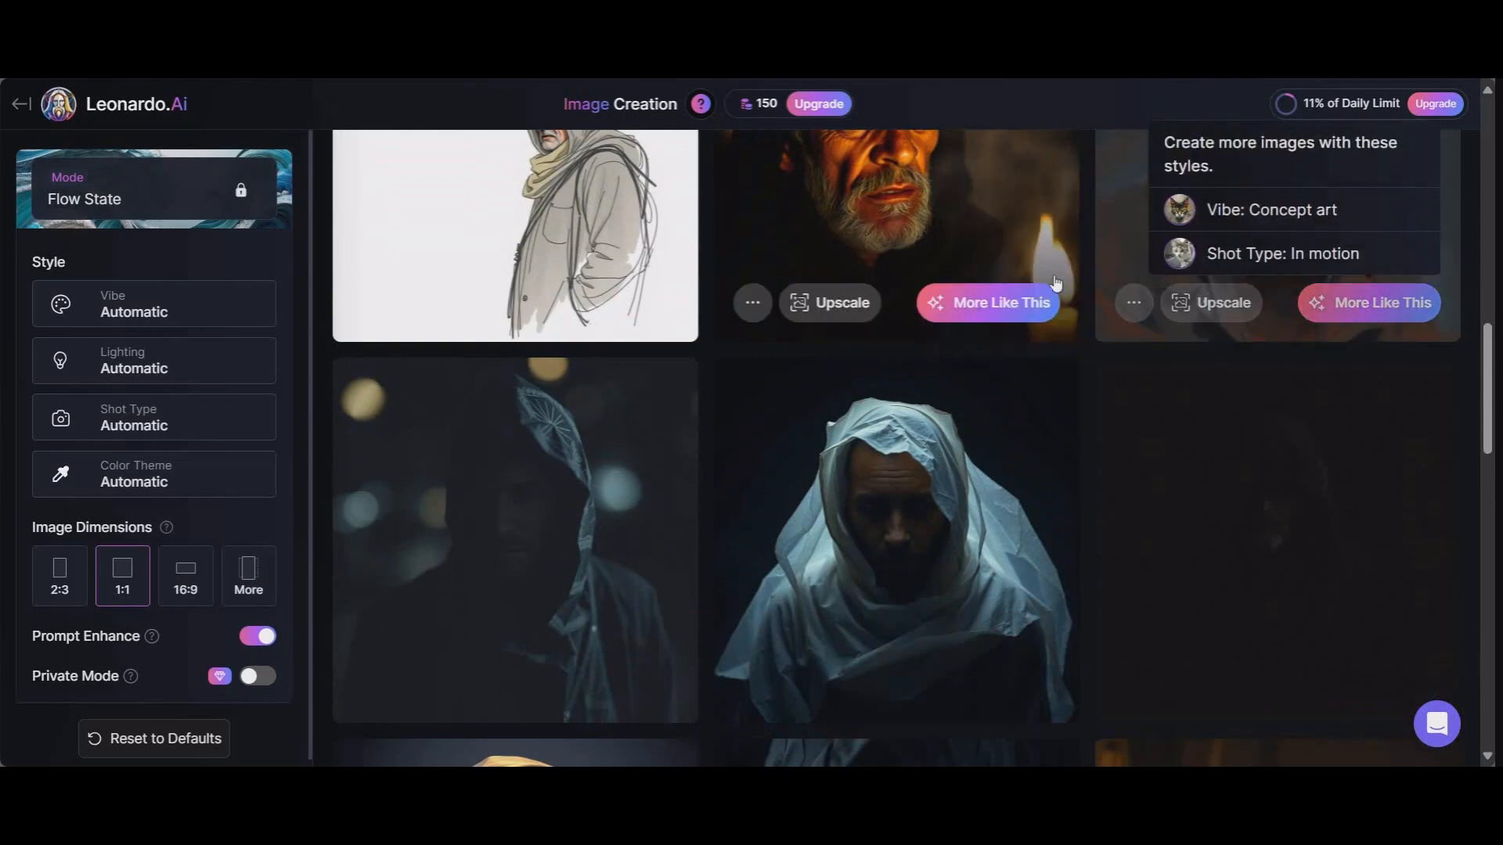
mouse_move(974, 309)
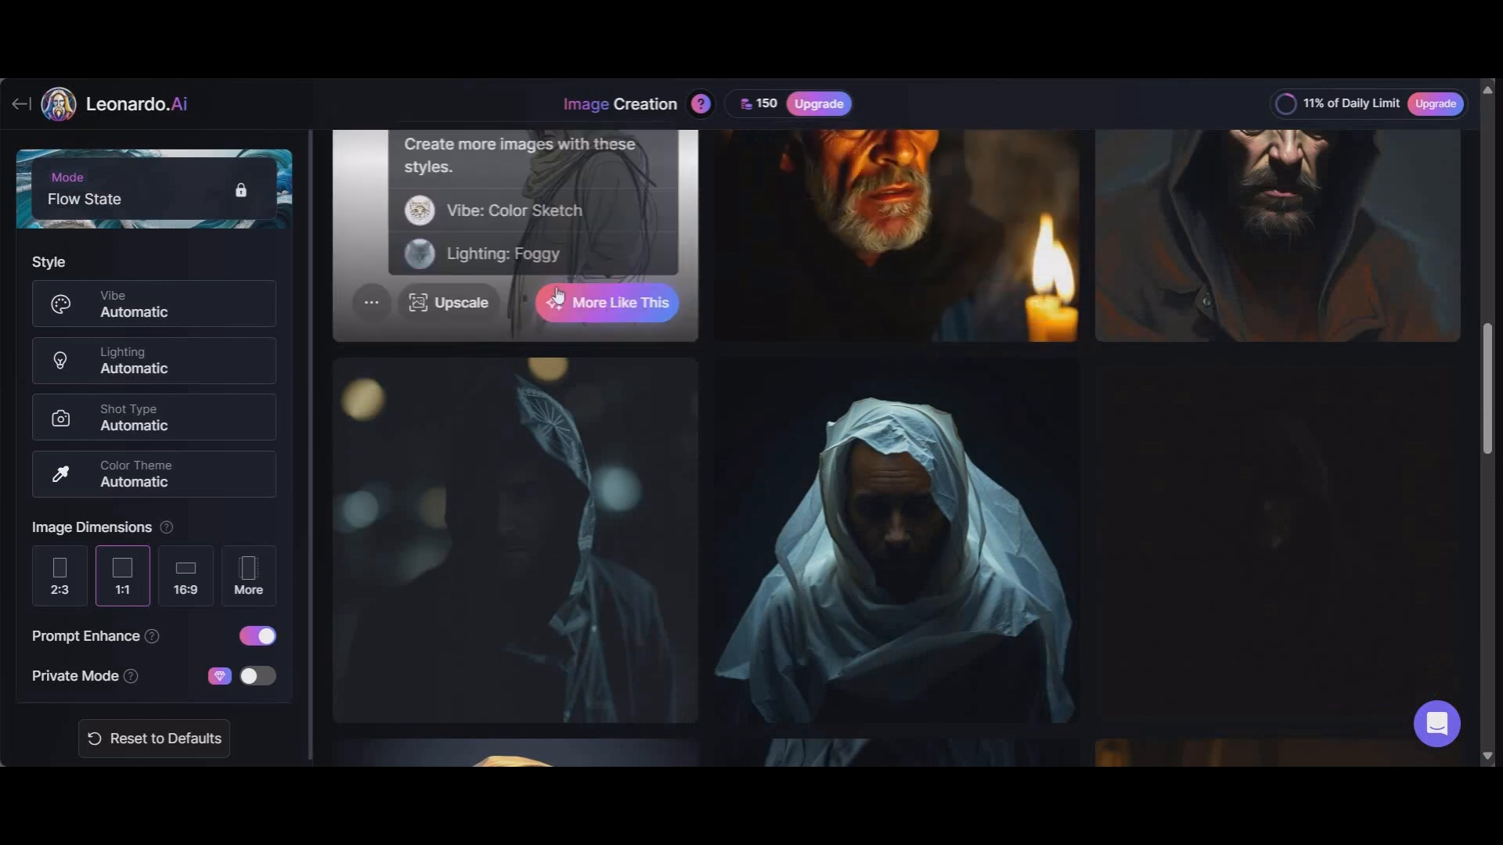
Look through the remaining generated images as far as the red-hooded illustration, and return to the prompt and first row
scroll(484, 453, "down", 1)
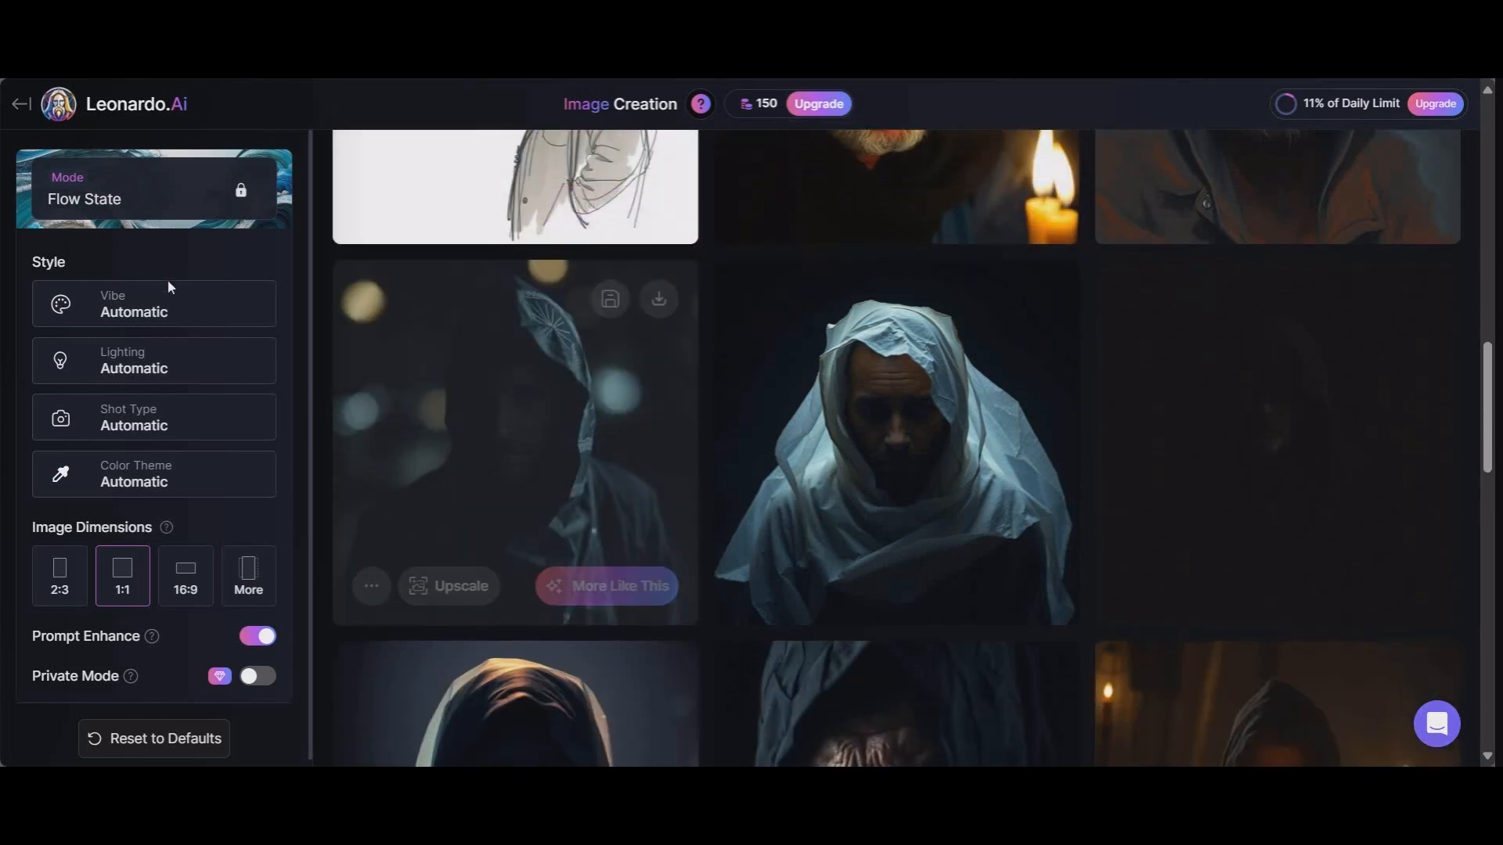
scroll(529, 392, "down", 1)
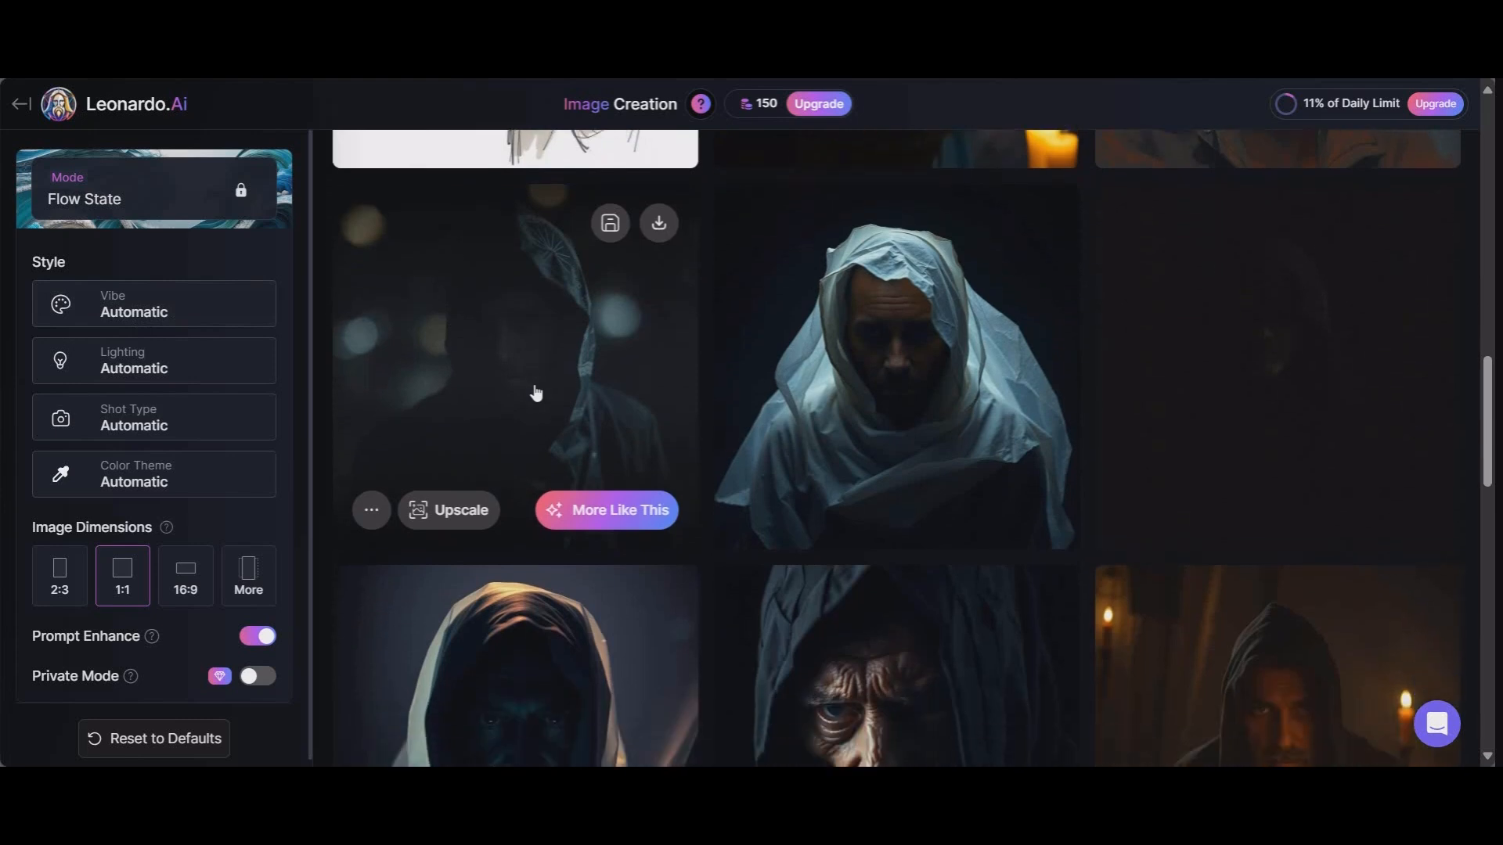
scroll(1073, 326, "down", 2)
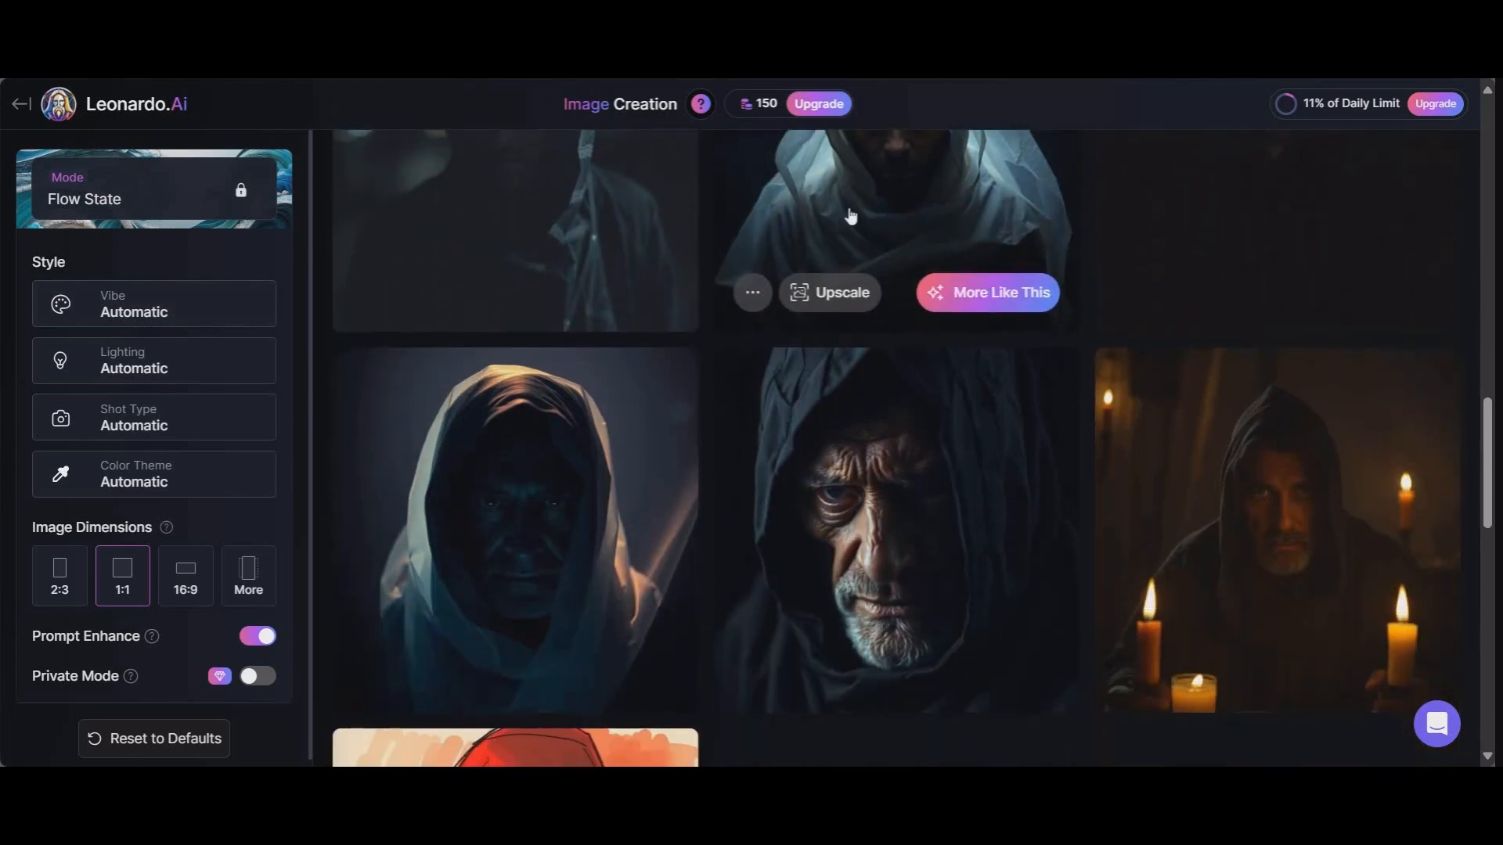
scroll(1275, 215, "down", 3)
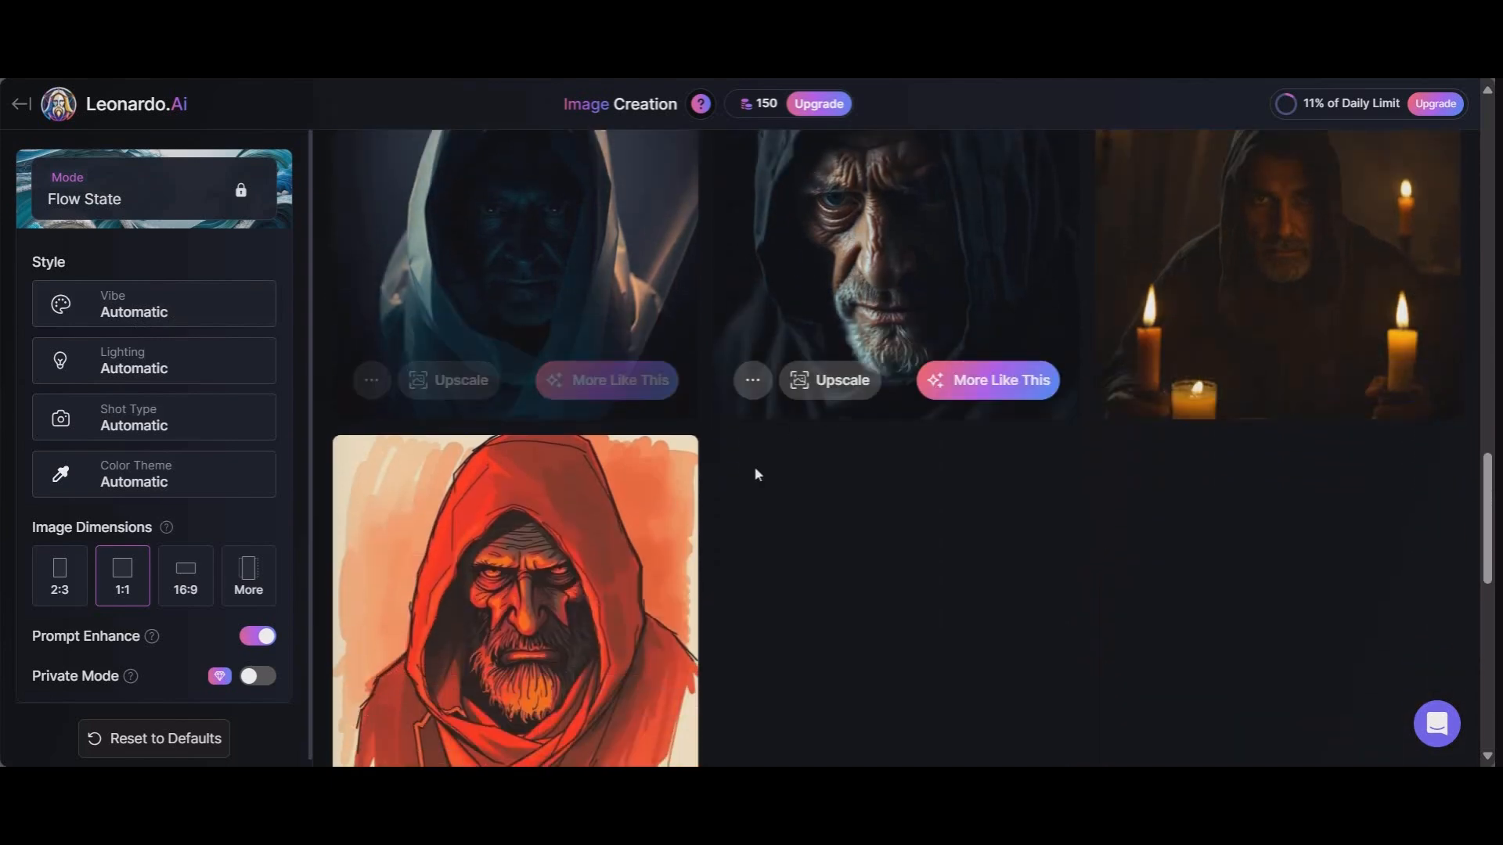
scroll(755, 485, "up", 6)
scroll(757, 503, "up", 5)
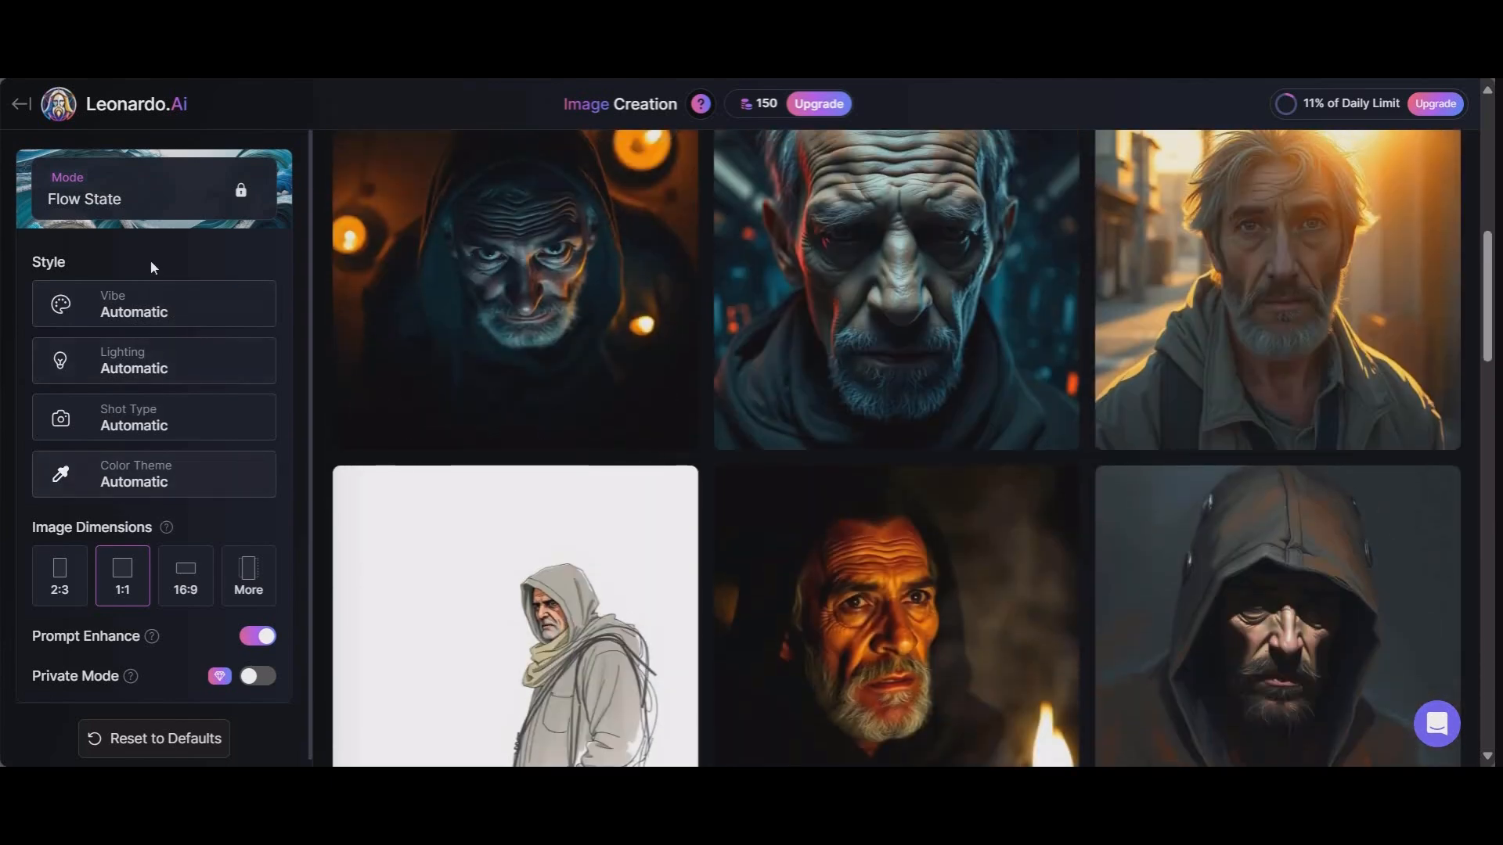
scroll(674, 368, "up", 8)
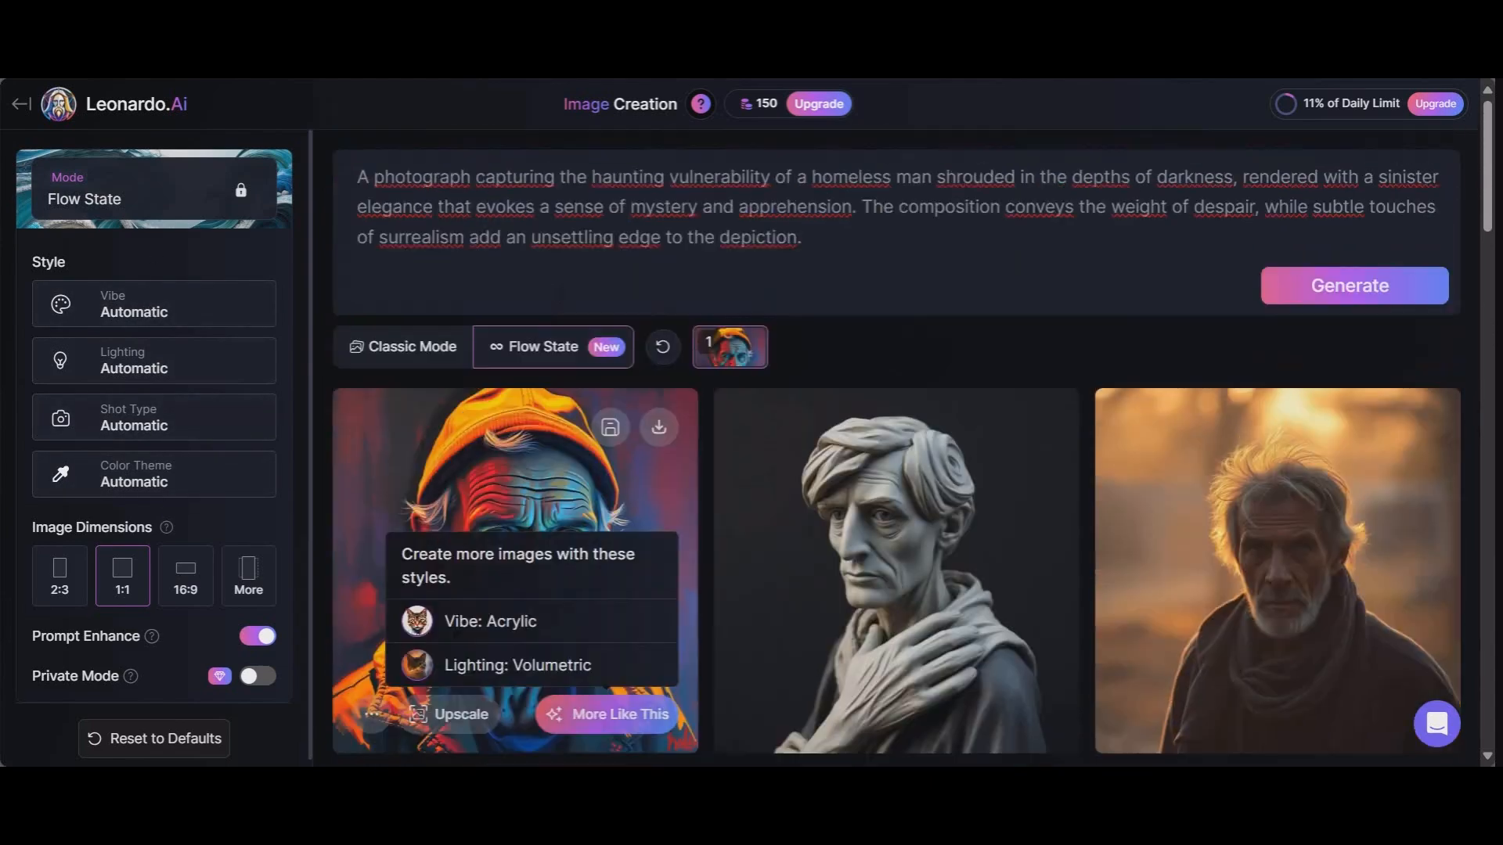
Check the styles behind each of the three first-row images: the yellow-capped man, the grey sculpture and the sunset portrait
scroll(686, 360, "down", 3)
mouse_move(612, 528)
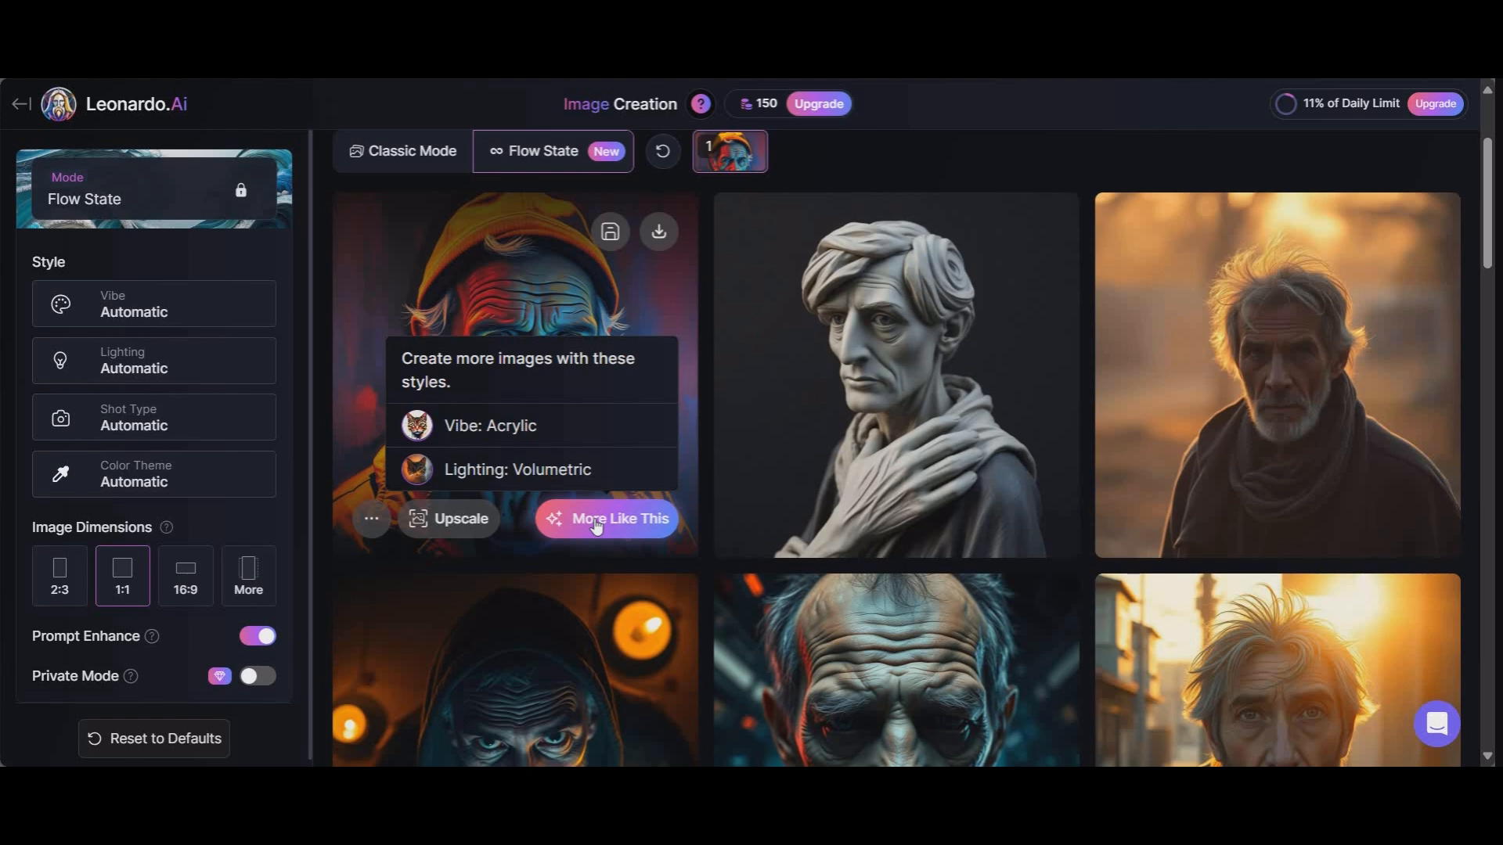
scroll(601, 462, "down", 1)
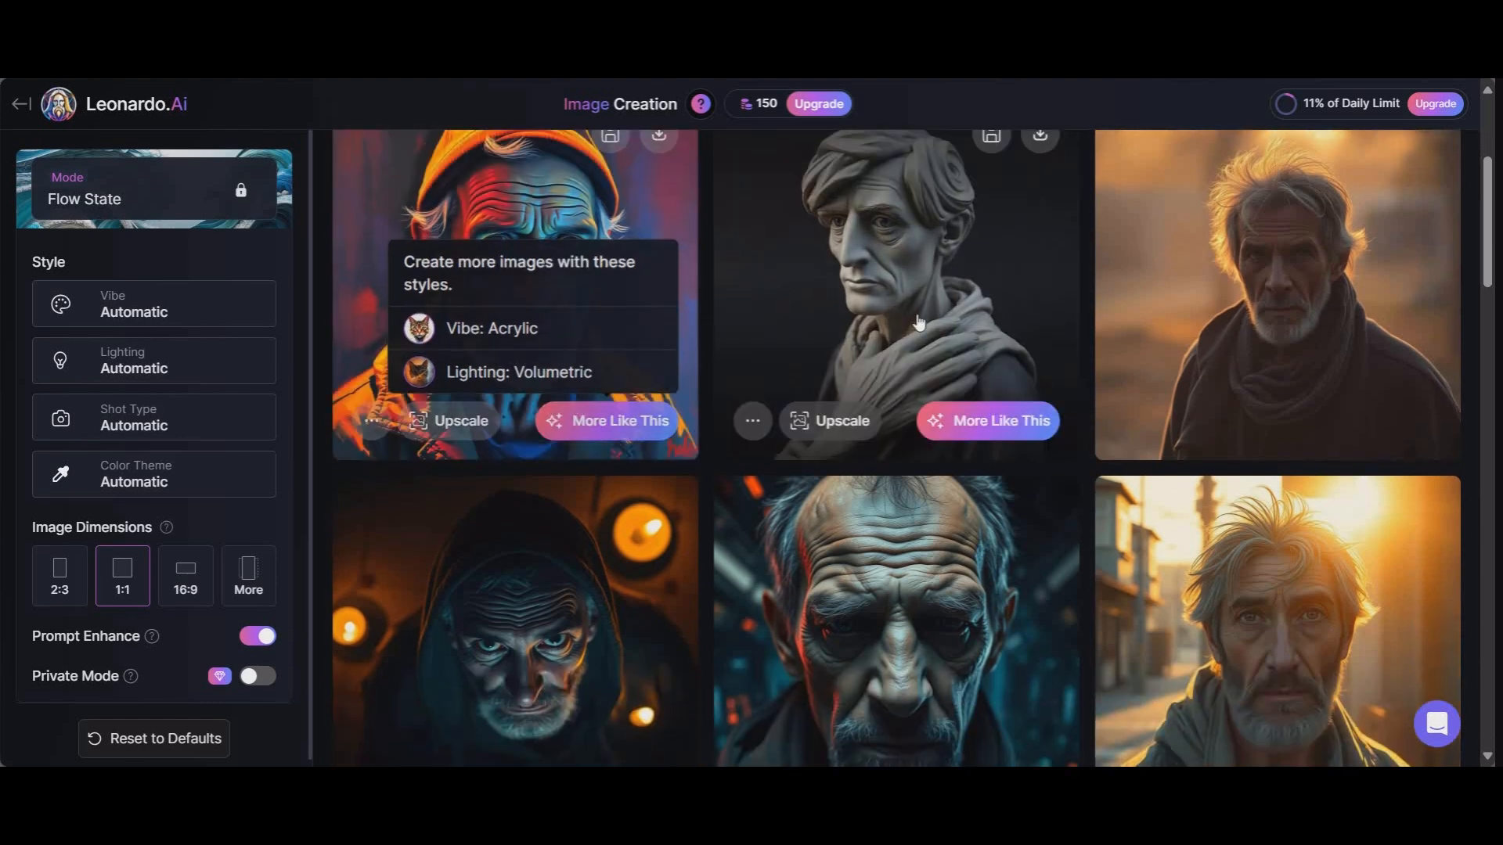
mouse_move(994, 423)
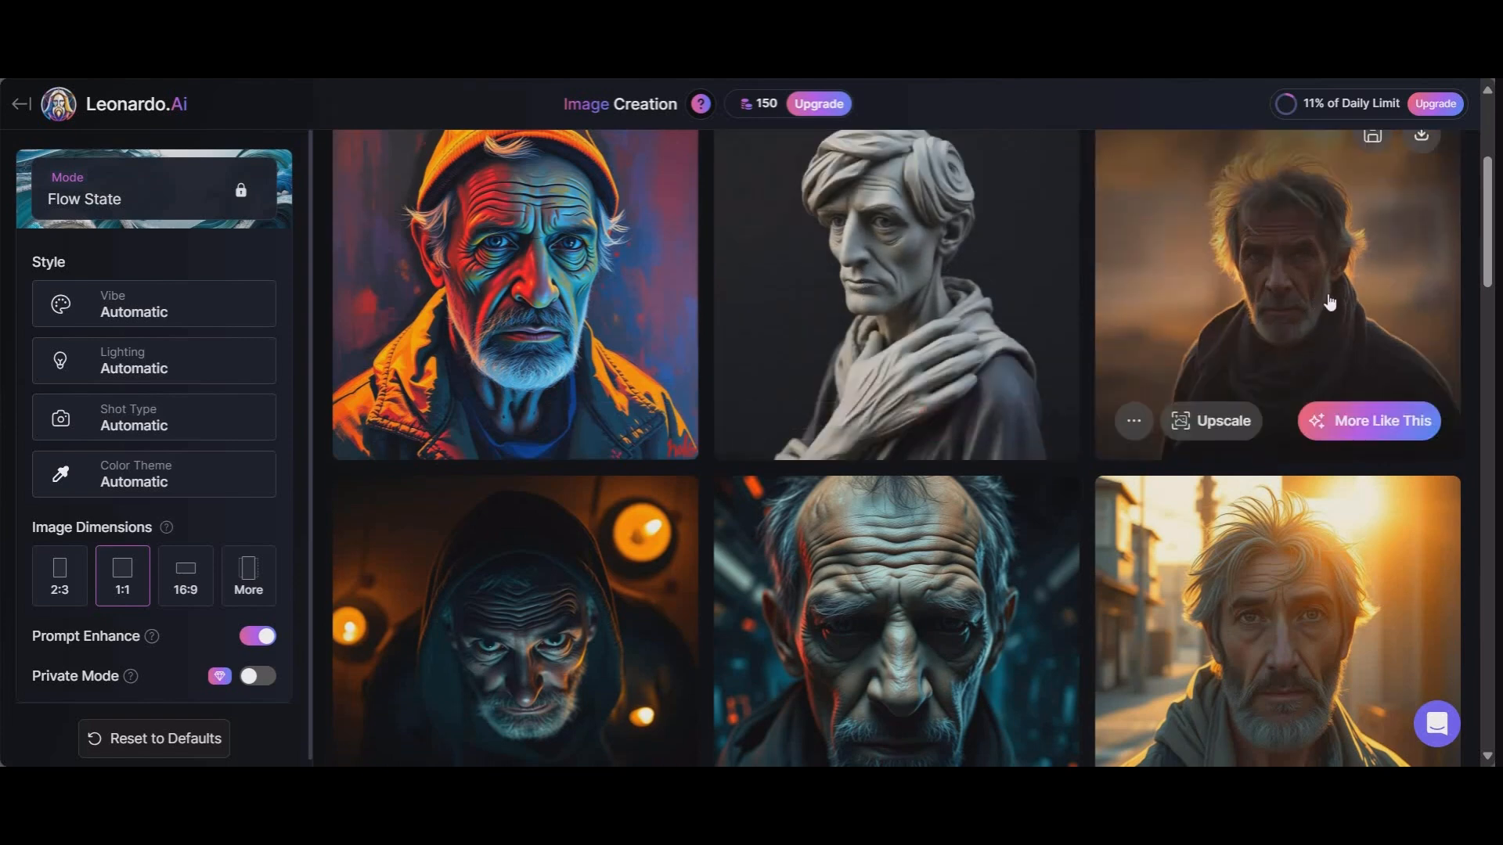
mouse_move(1375, 435)
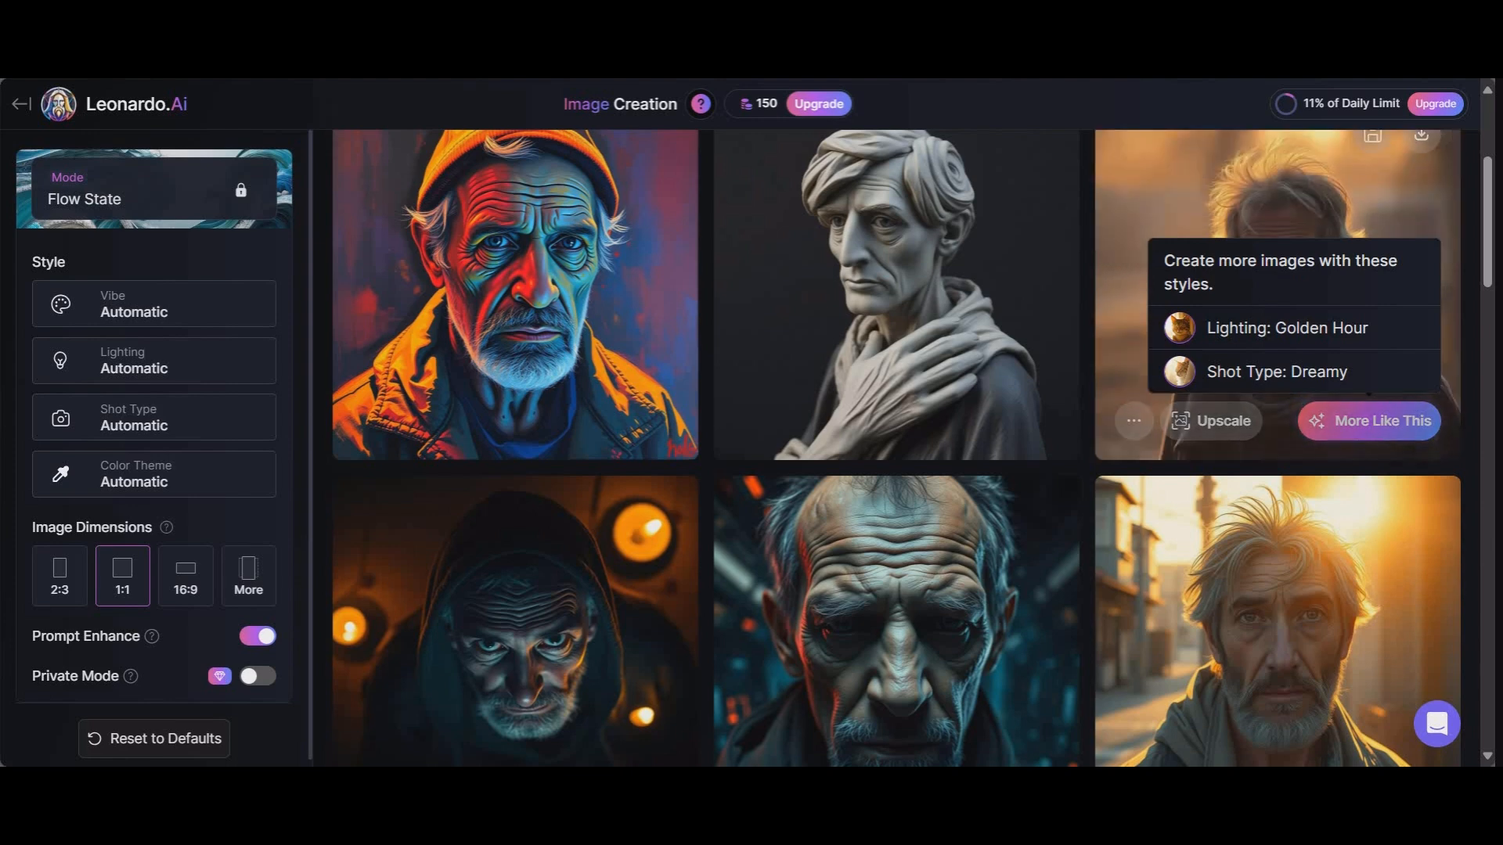
Examine the styles used for the second-row hooded man and the third-row color sketch of the man in a coat
scroll(519, 429, "down", 3)
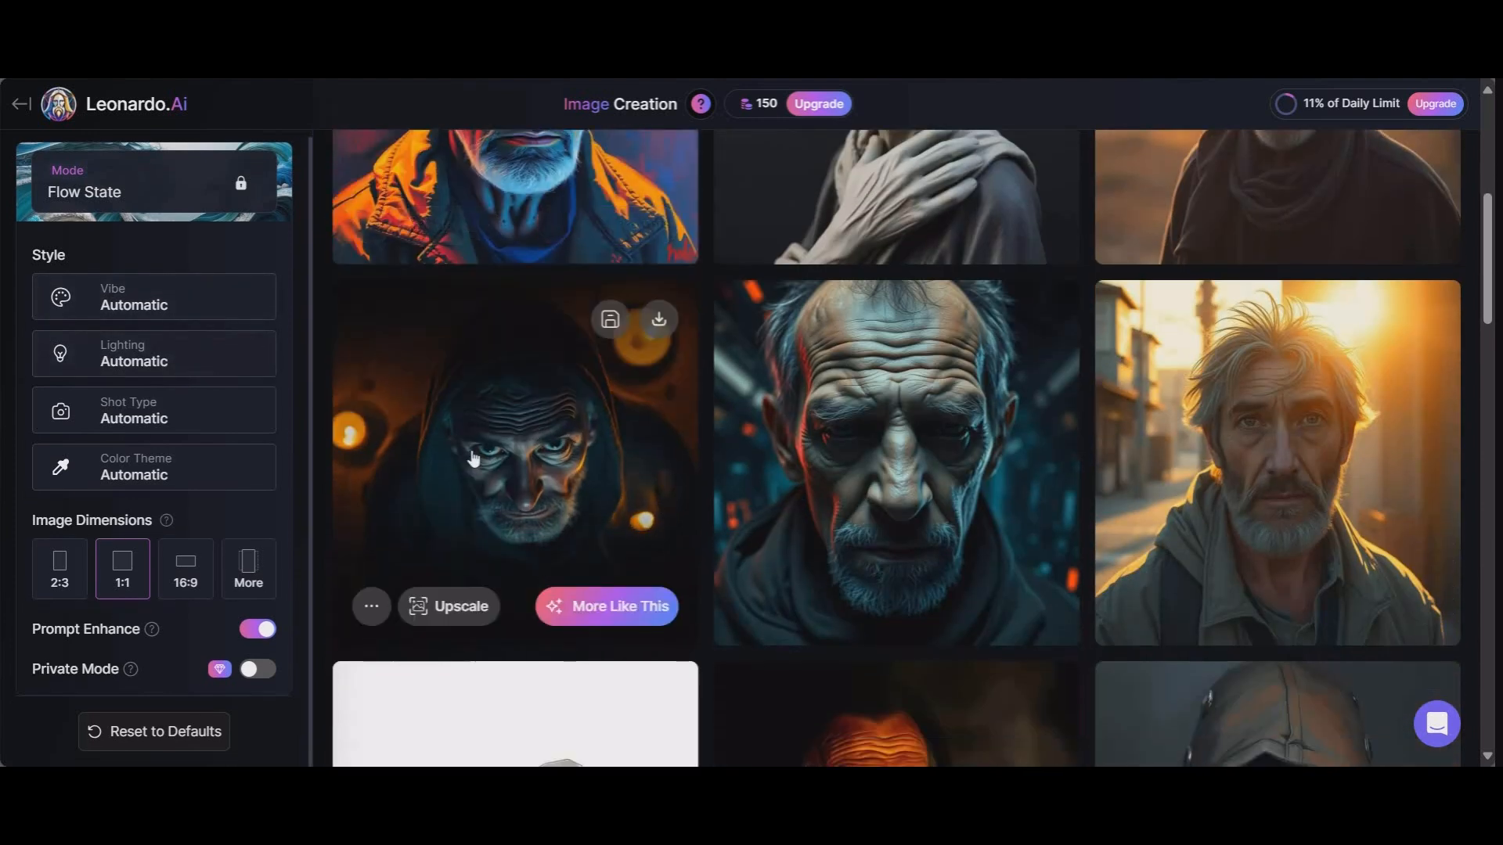
mouse_move(609, 610)
mouse_move(1047, 365)
scroll(1047, 365, "down", 5)
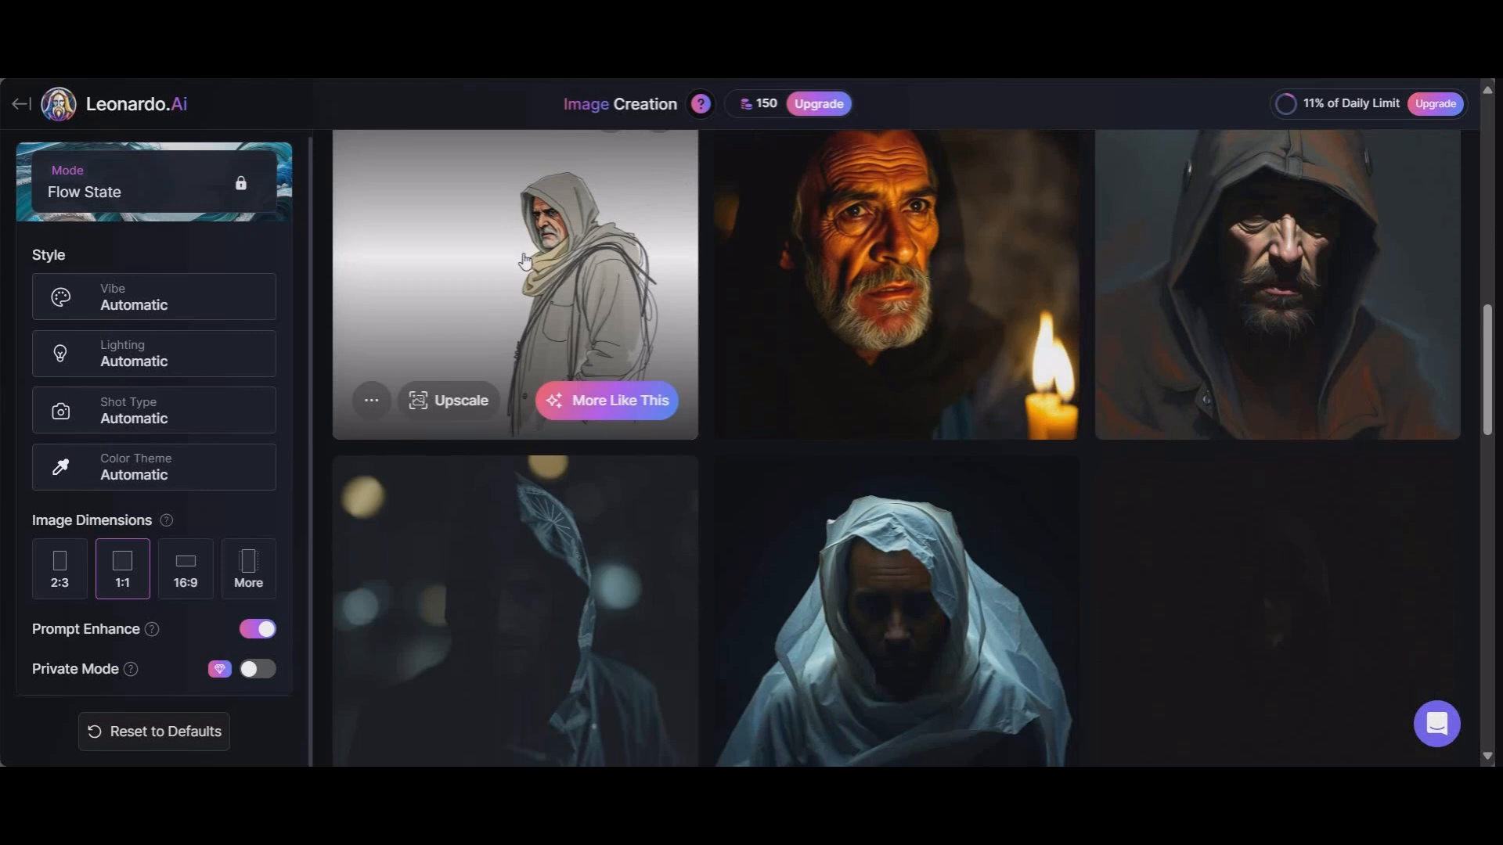
mouse_move(592, 411)
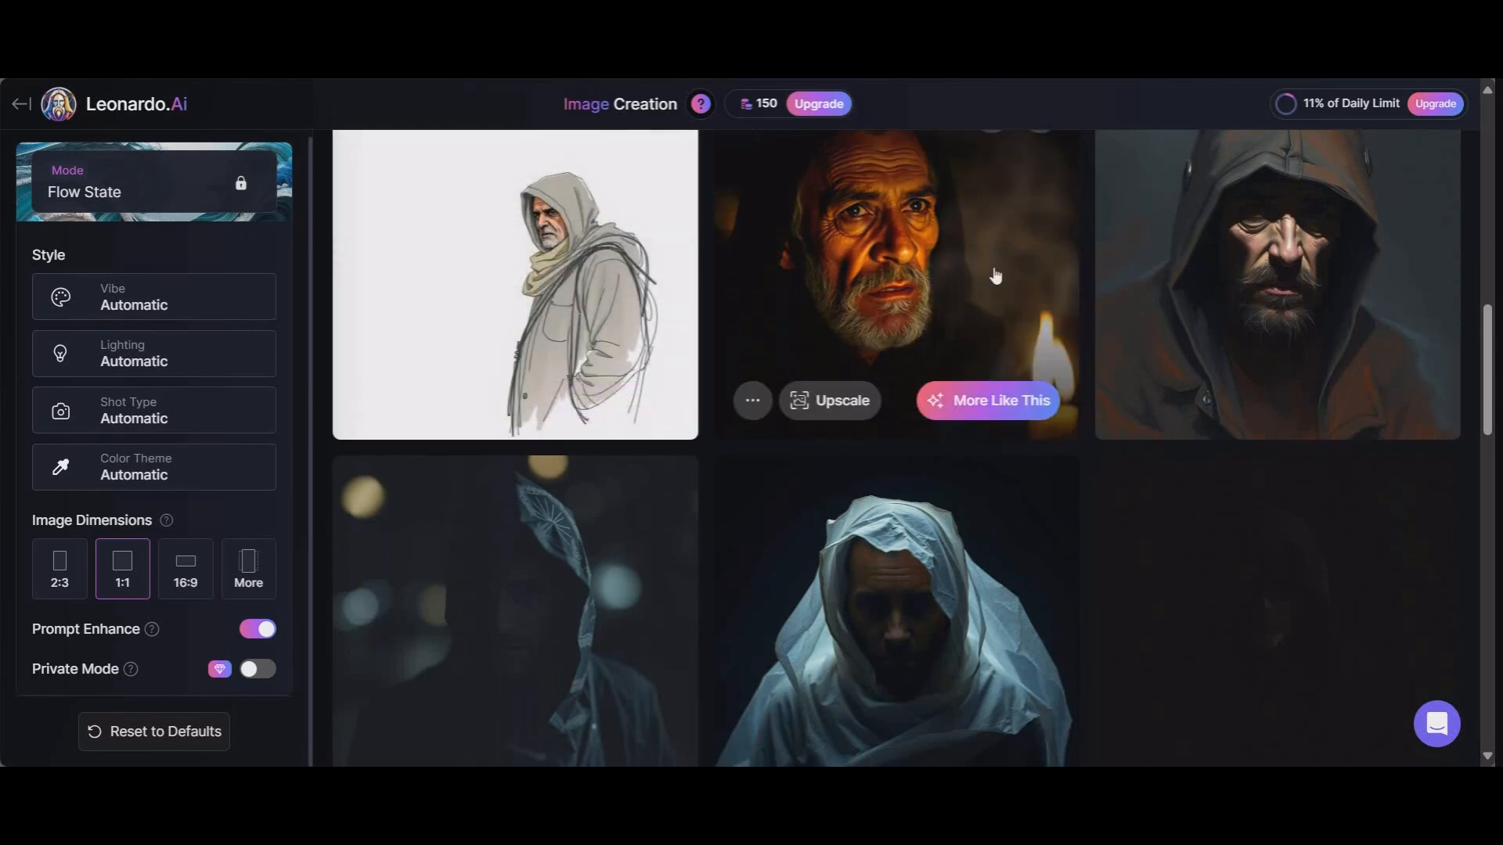
Extend the stream past the red-hooded illustration to generate more images, and check the styles of the dark red-hooded portrait beside it
scroll(691, 282, "down", 5)
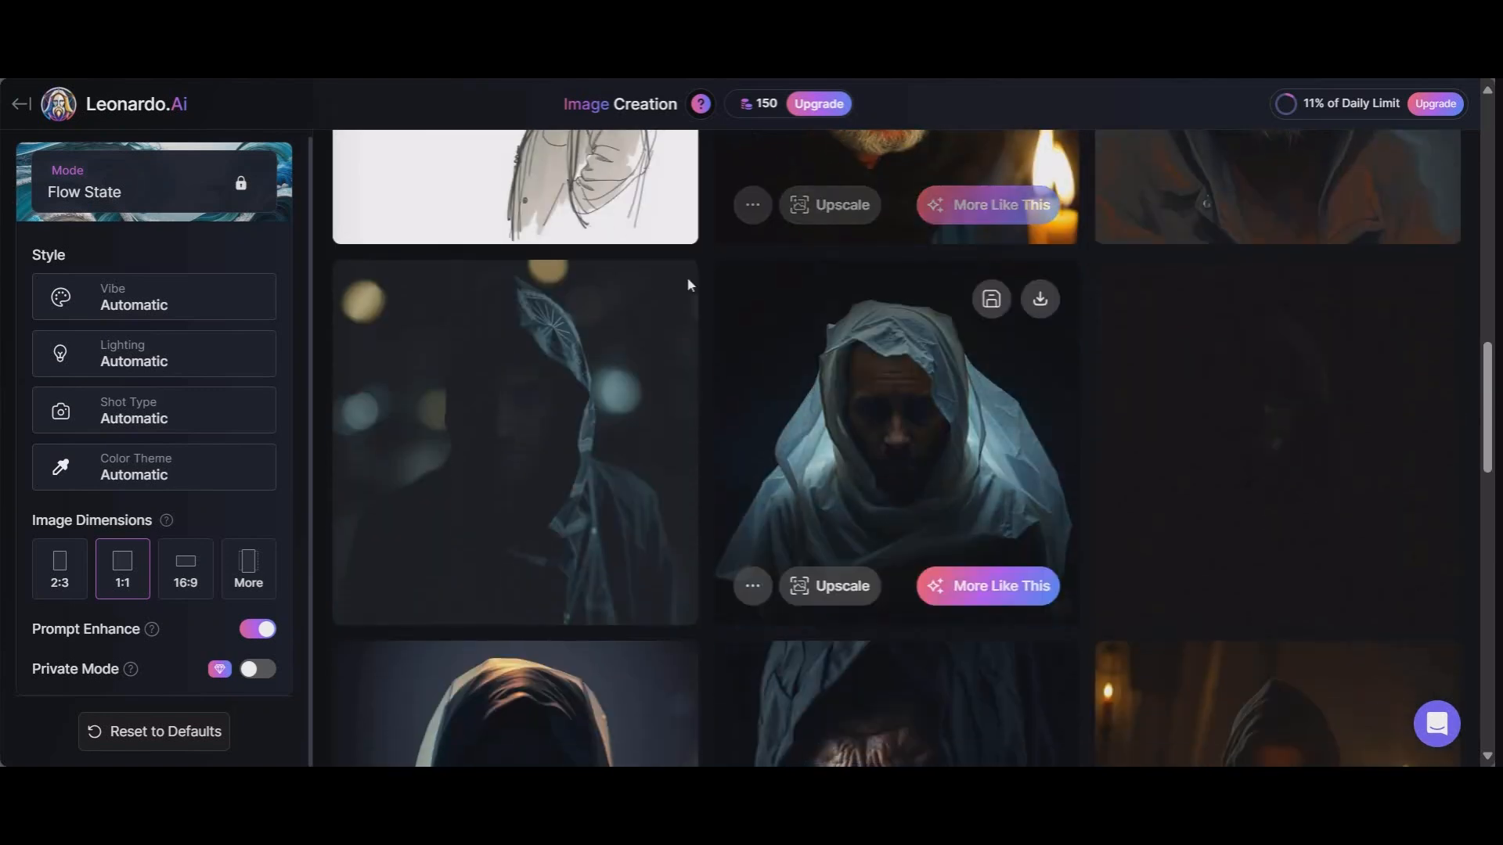
scroll(493, 384, "down", 3)
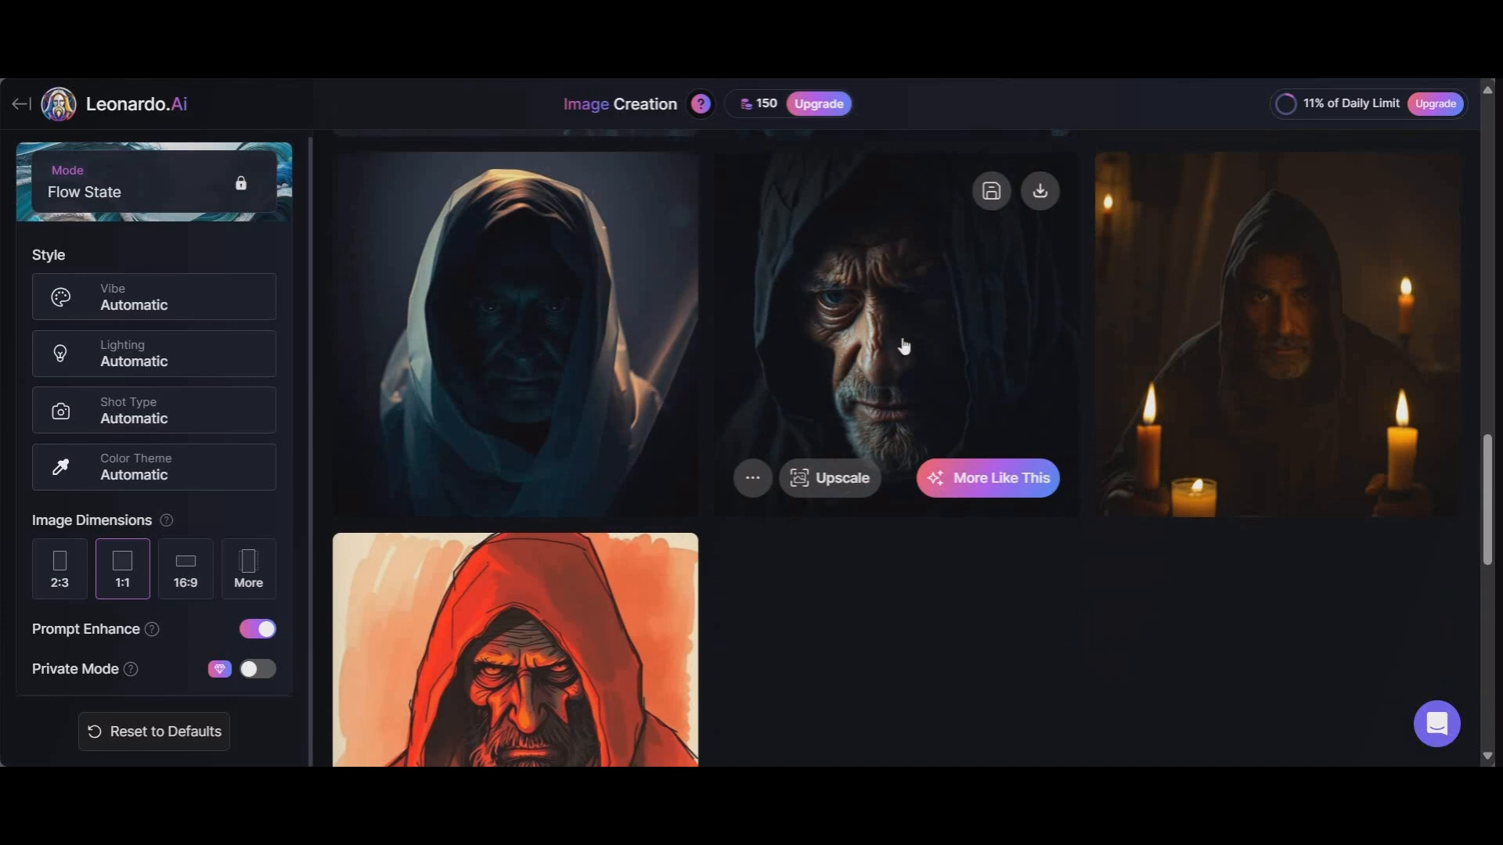
scroll(1229, 348, "down", 8)
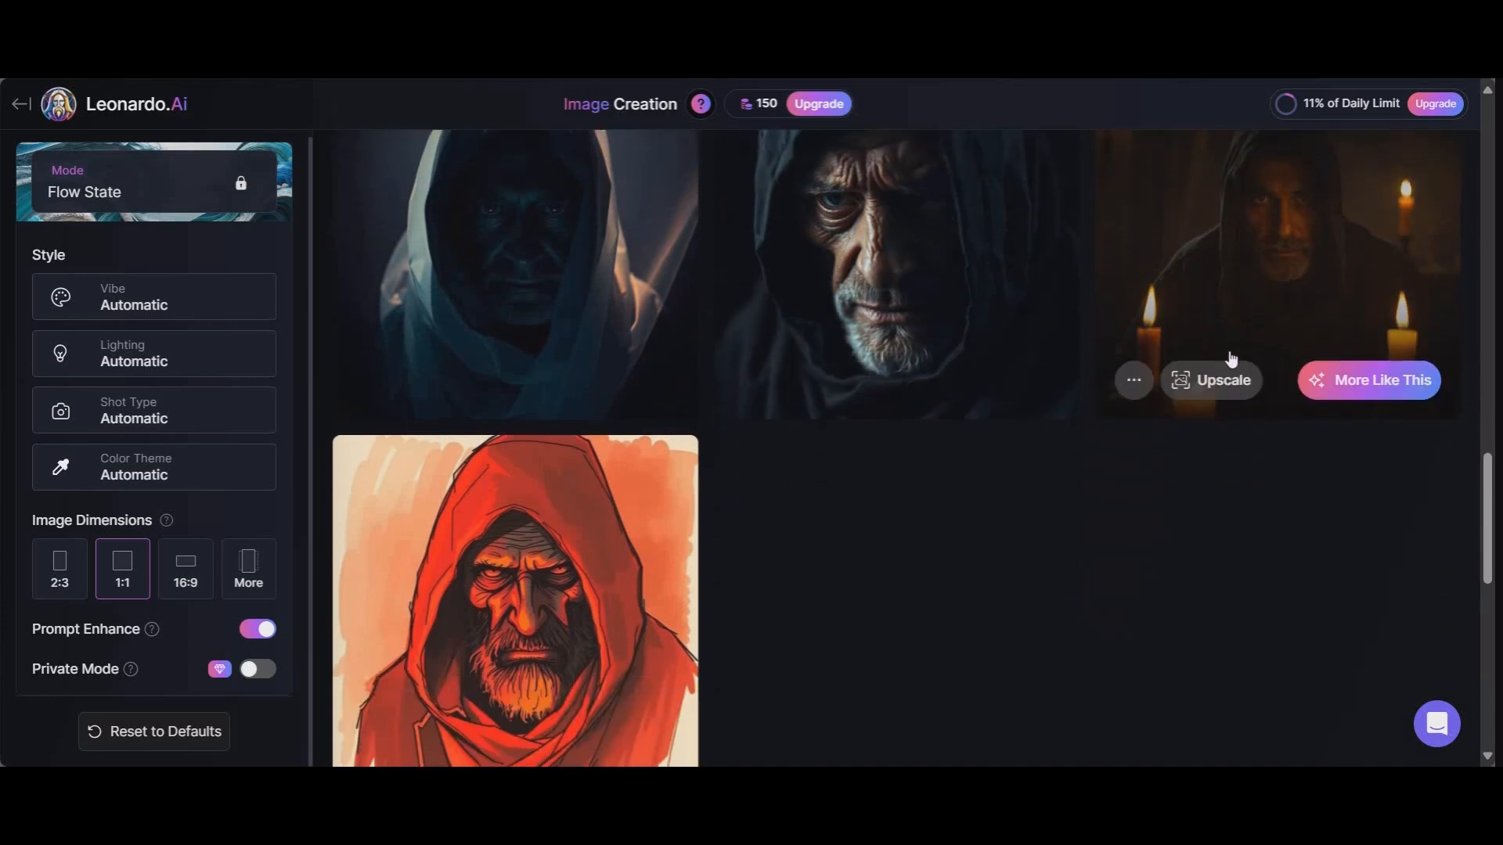
scroll(1202, 492, "up", 2)
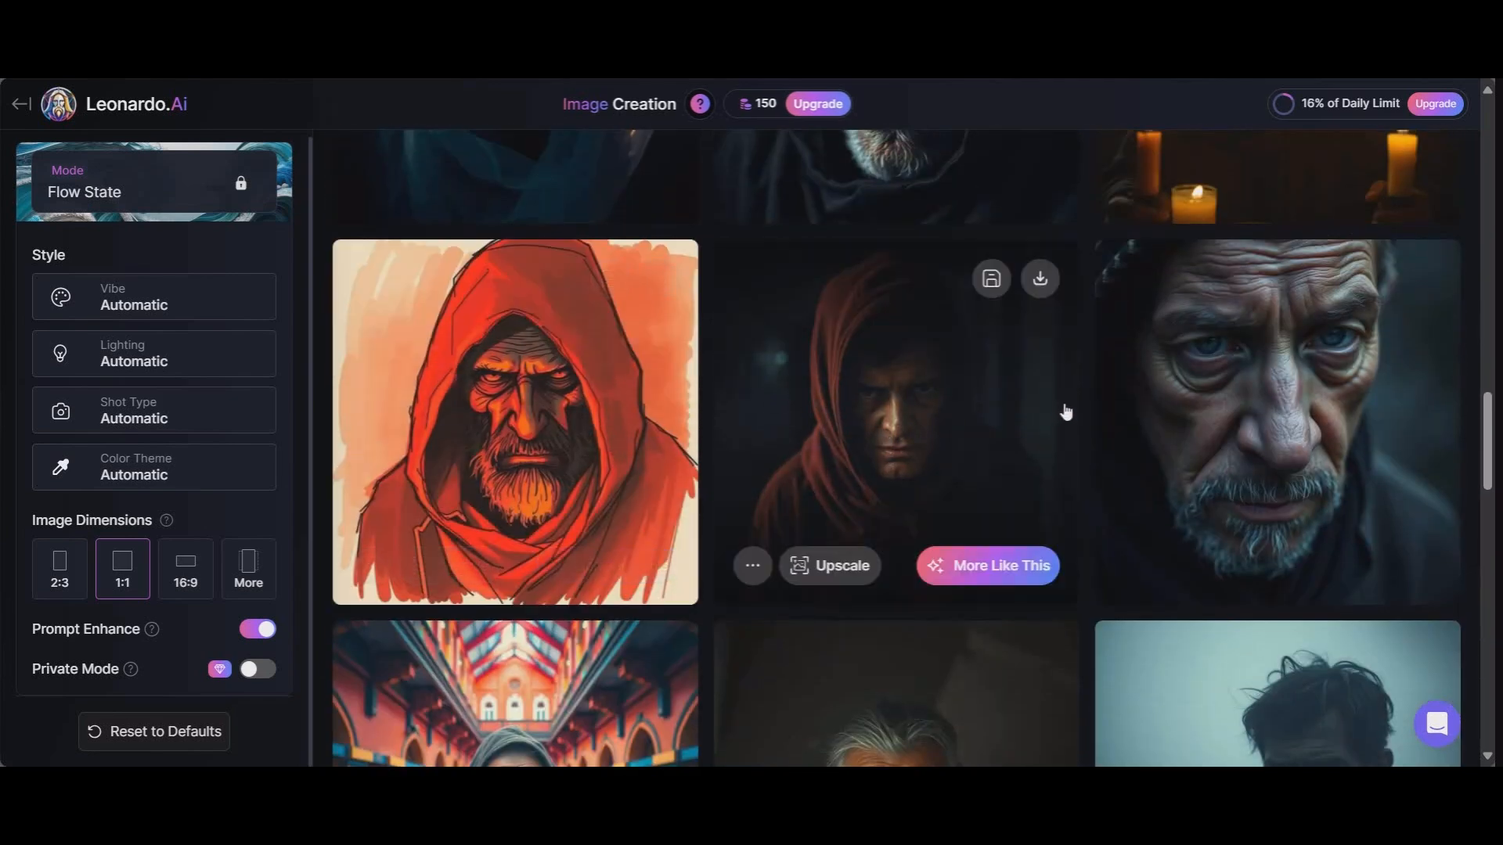
mouse_move(1017, 577)
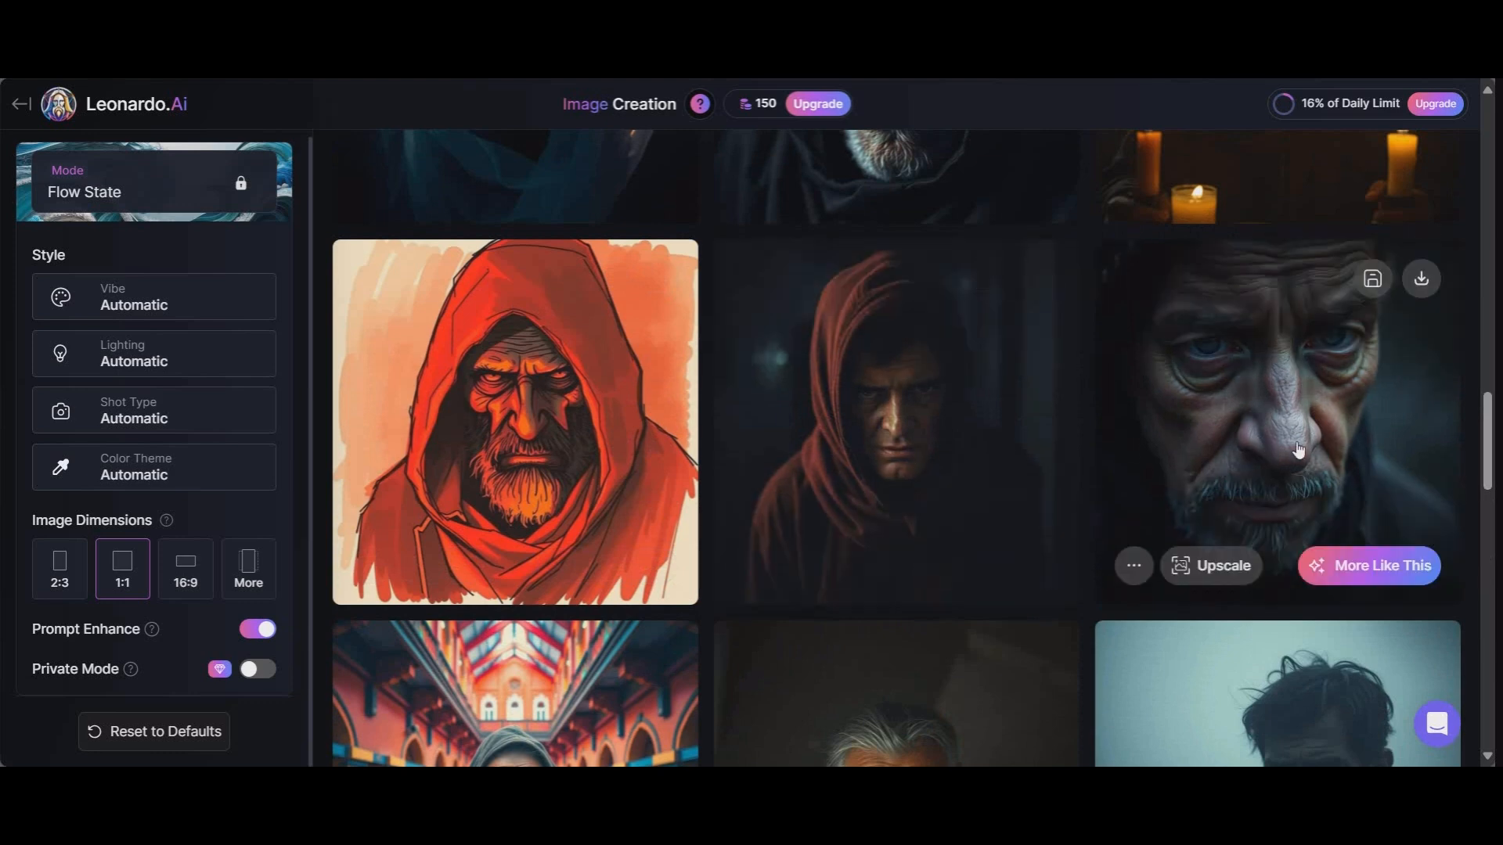
Check the styles behind the close-up portrait beside the dark red-hooded man, and look over the neighbouring rows of generated images
mouse_move(1358, 575)
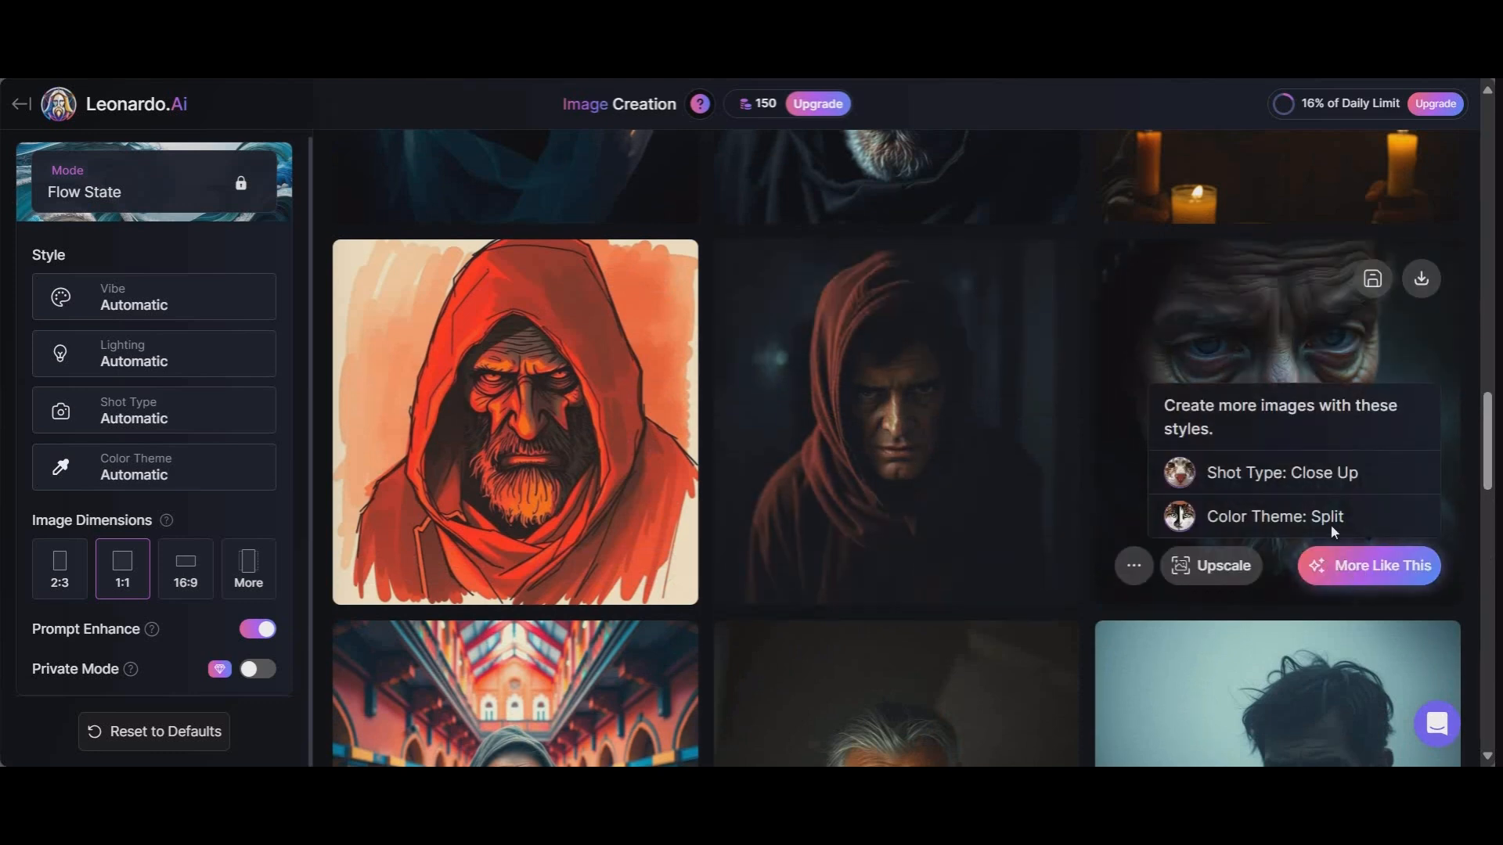
scroll(916, 439, "up", 8)
scroll(916, 442, "down", 5)
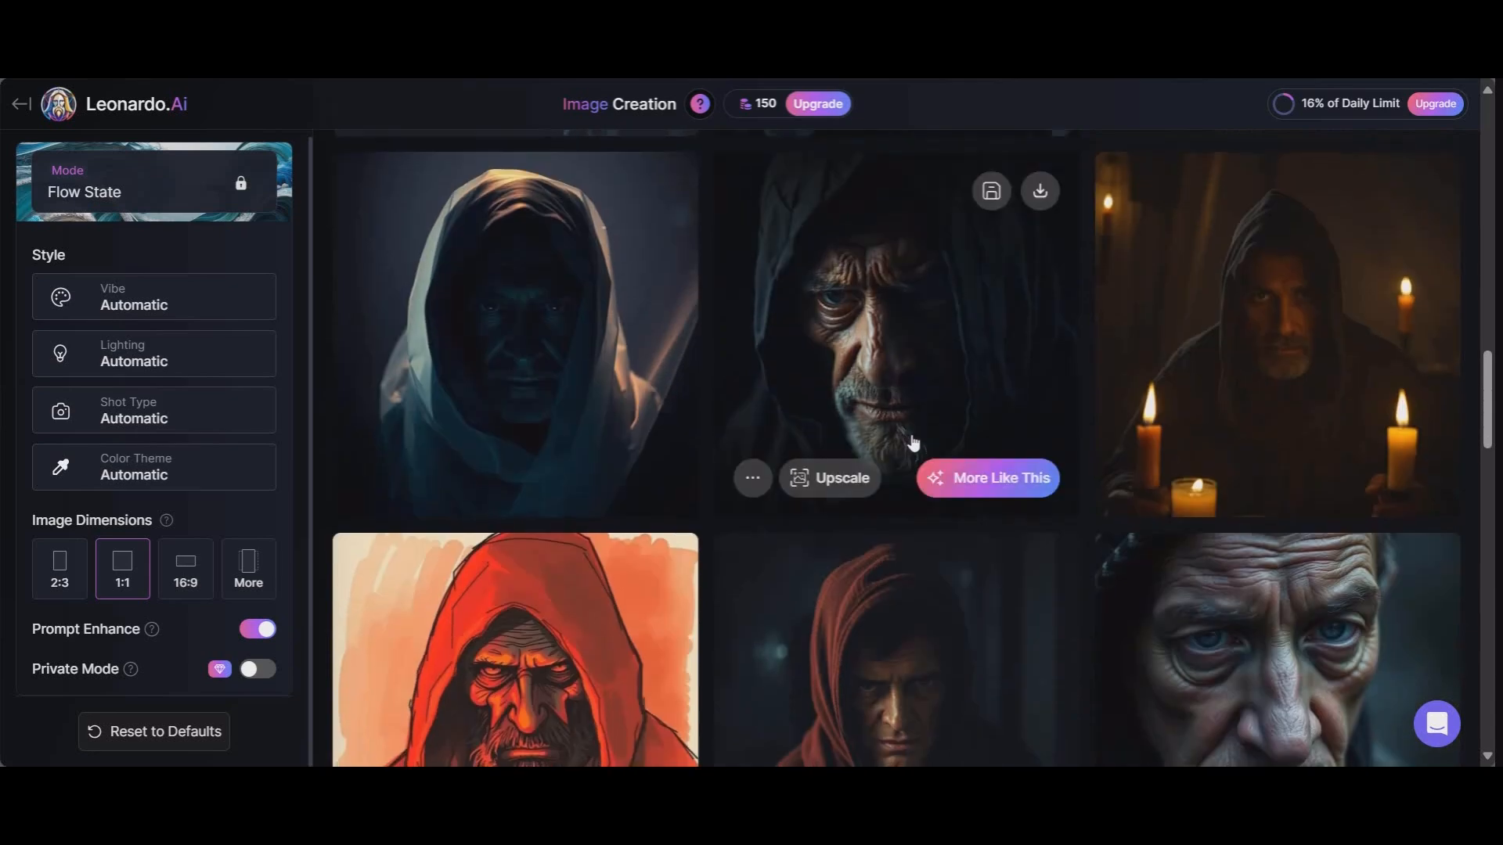
scroll(913, 442, "down", 8)
scroll(715, 392, "up", 3)
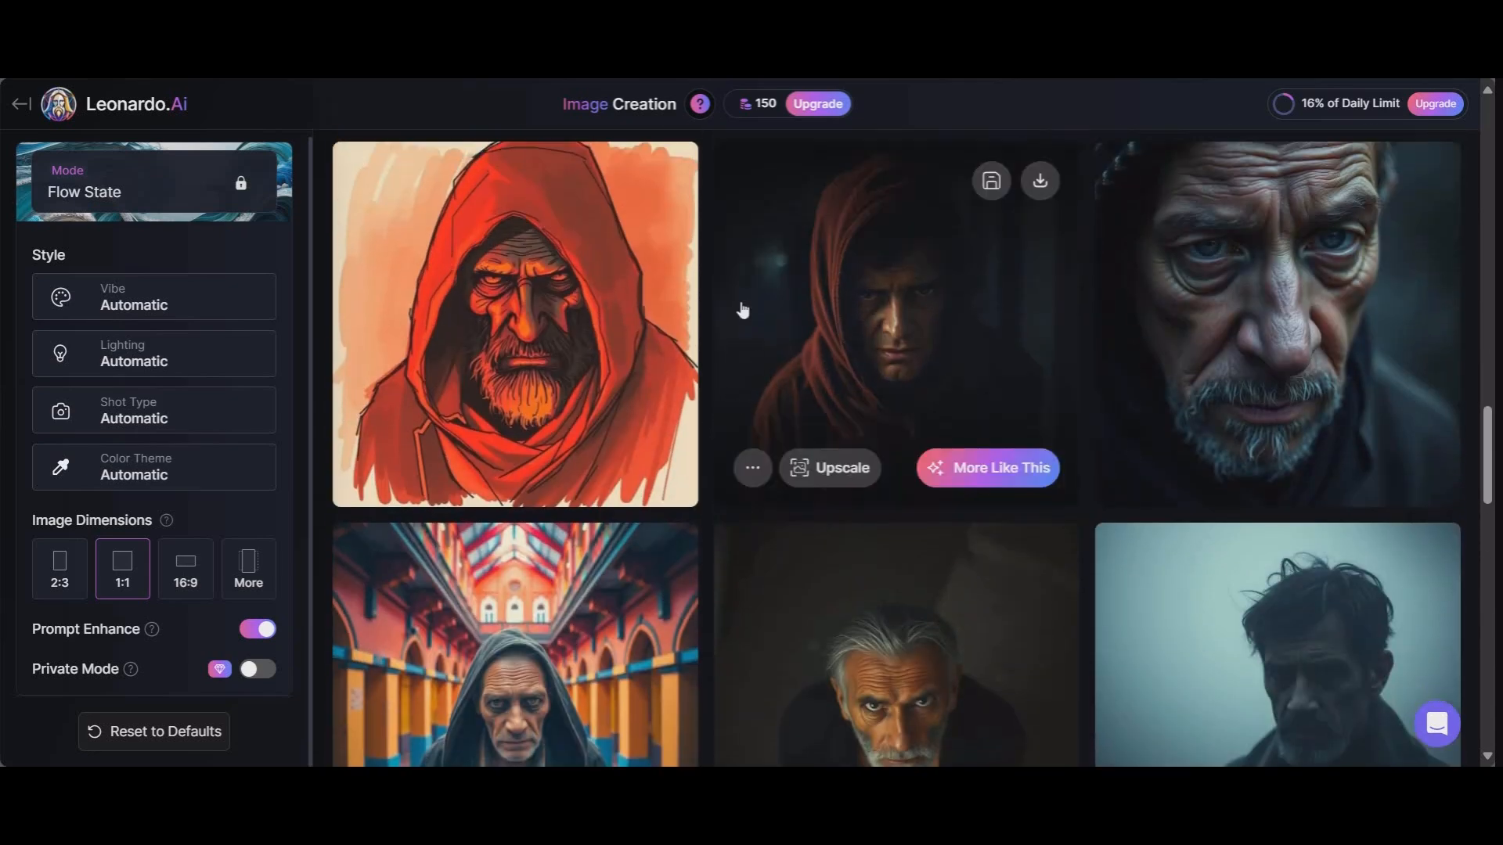
scroll(939, 391, "down", 3)
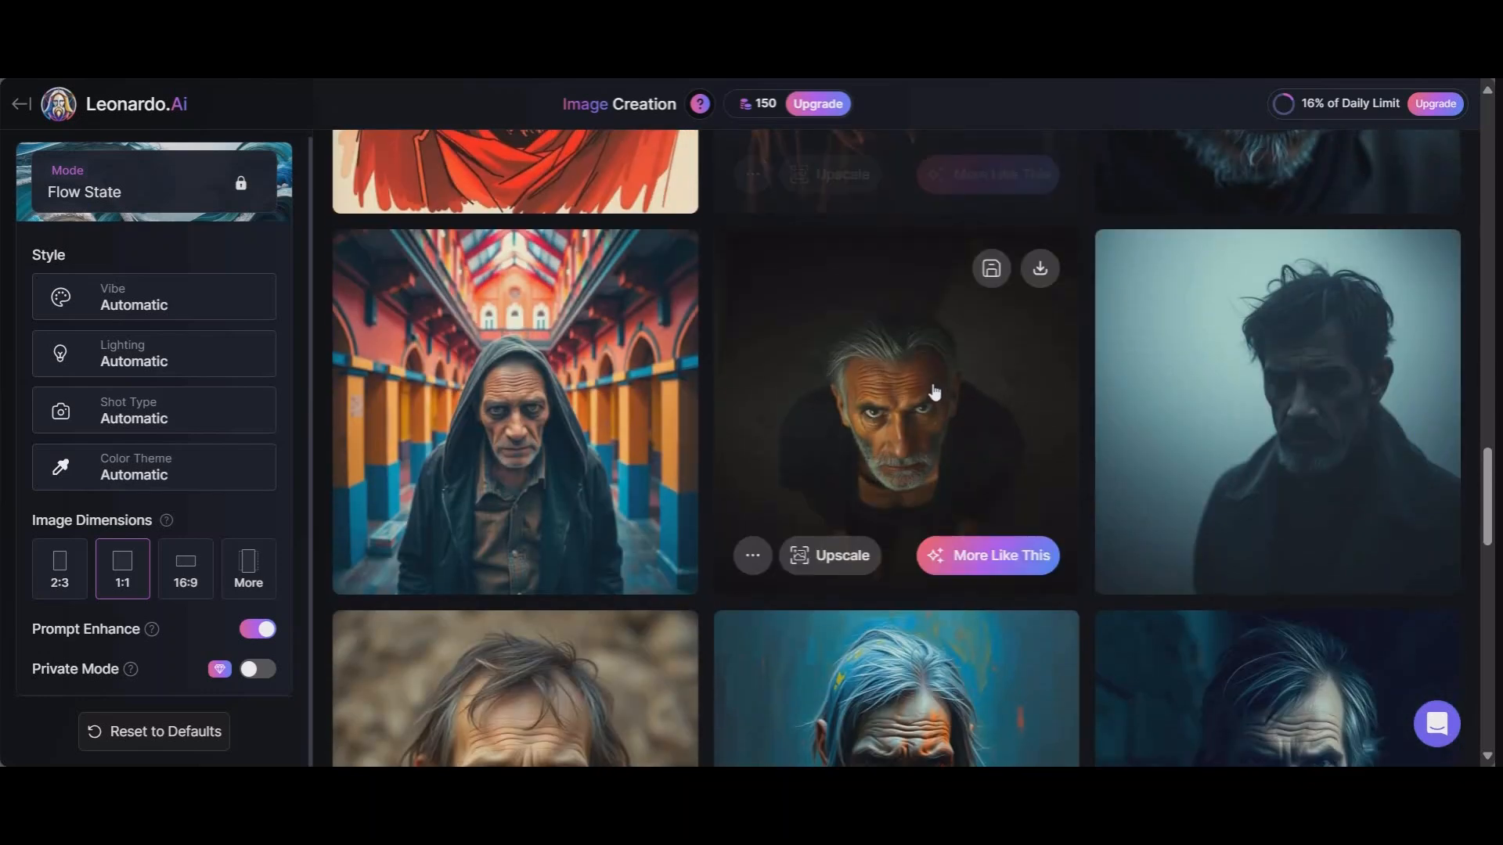
scroll(900, 360, "down", 3)
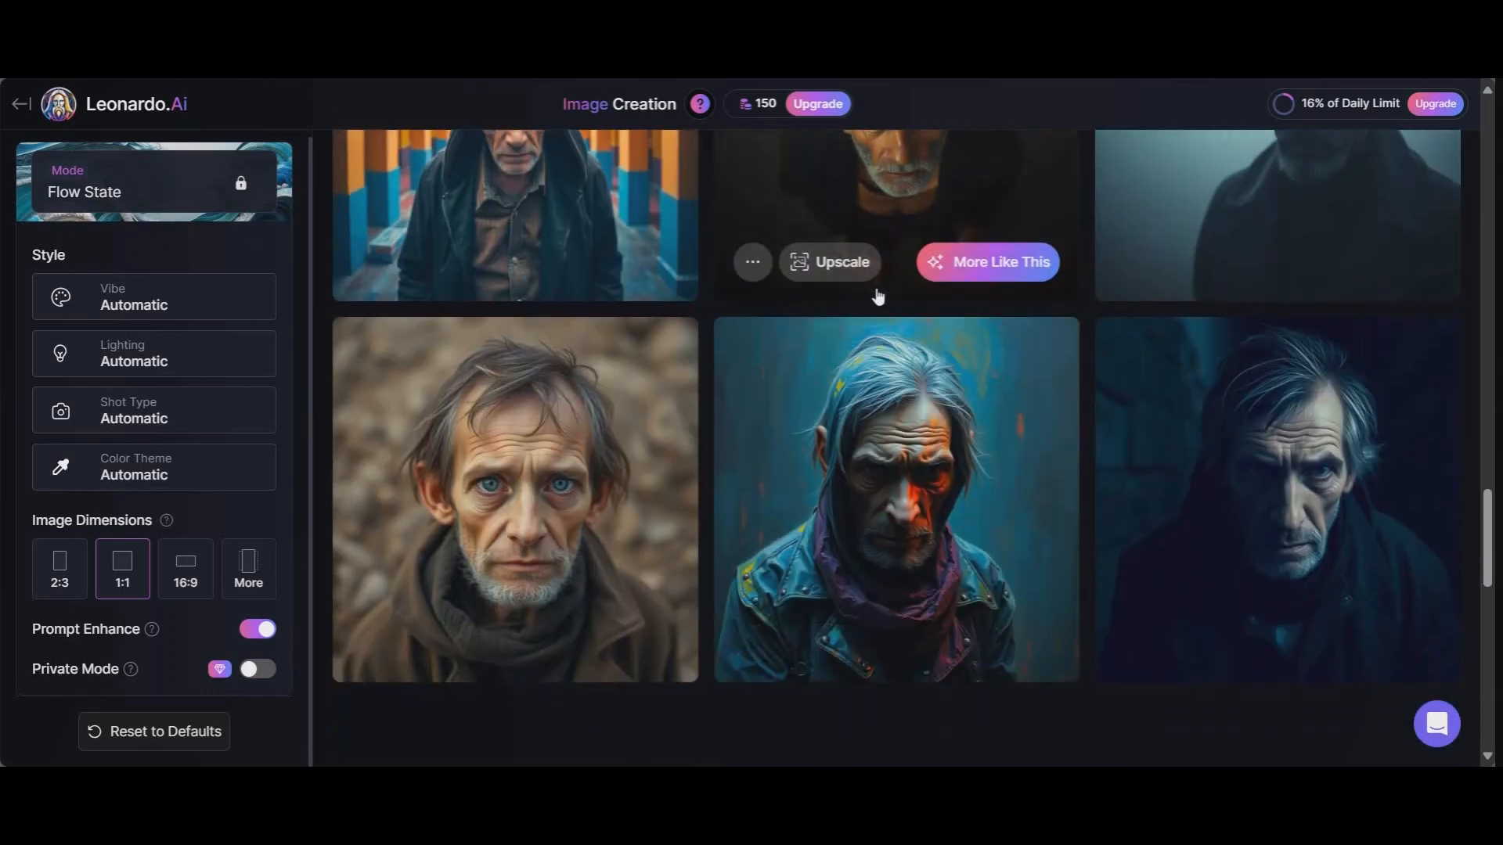
Extend the stream past the row with the dark blue portrait to generate another batch of images
scroll(878, 296, "down", 2)
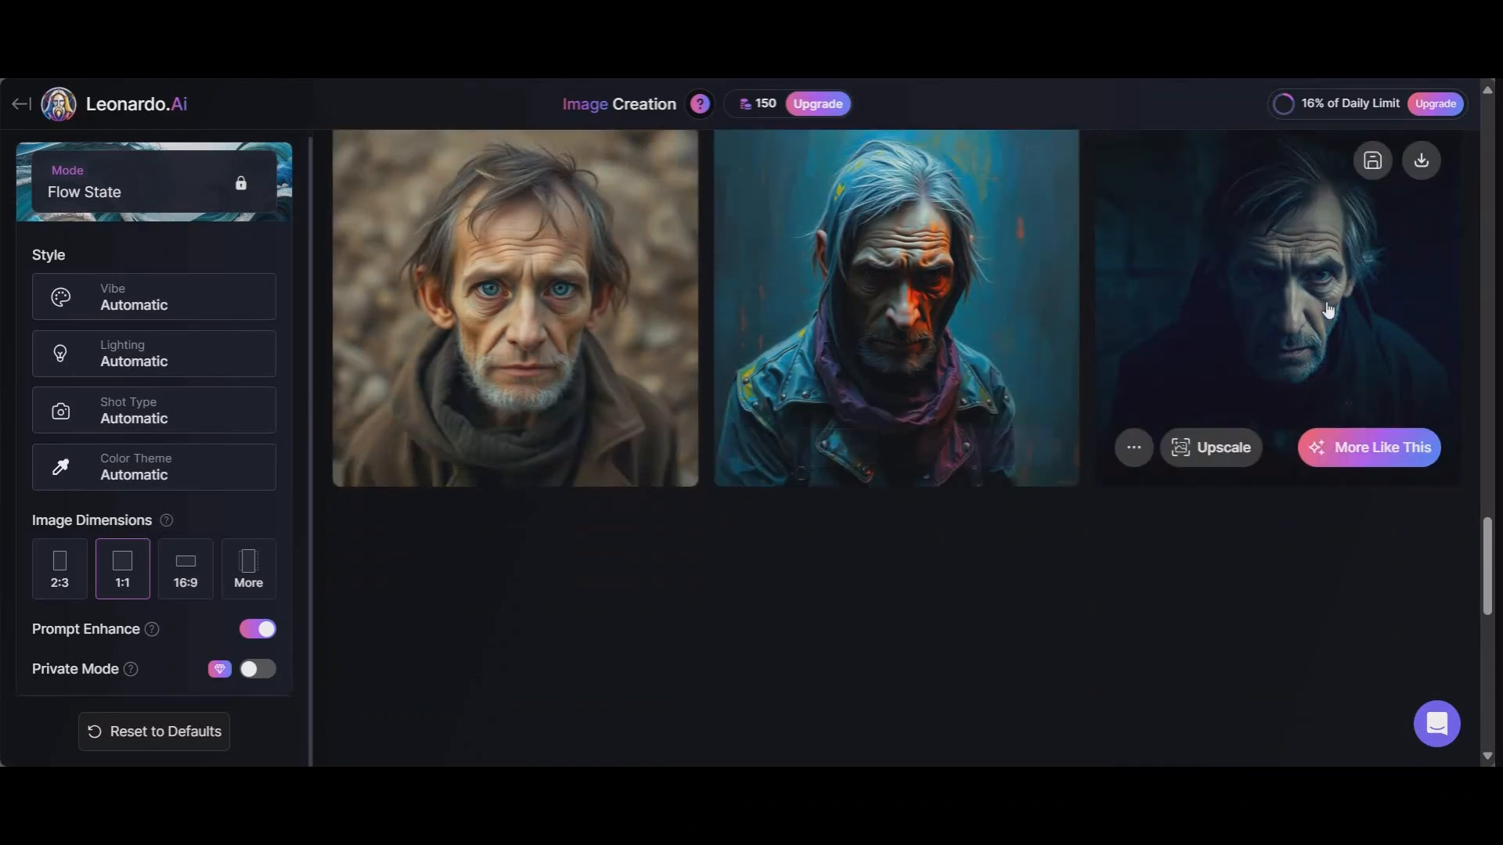
scroll(875, 492, "down", 4)
scroll(876, 491, "down", 3)
scroll(1022, 499, "up", 8)
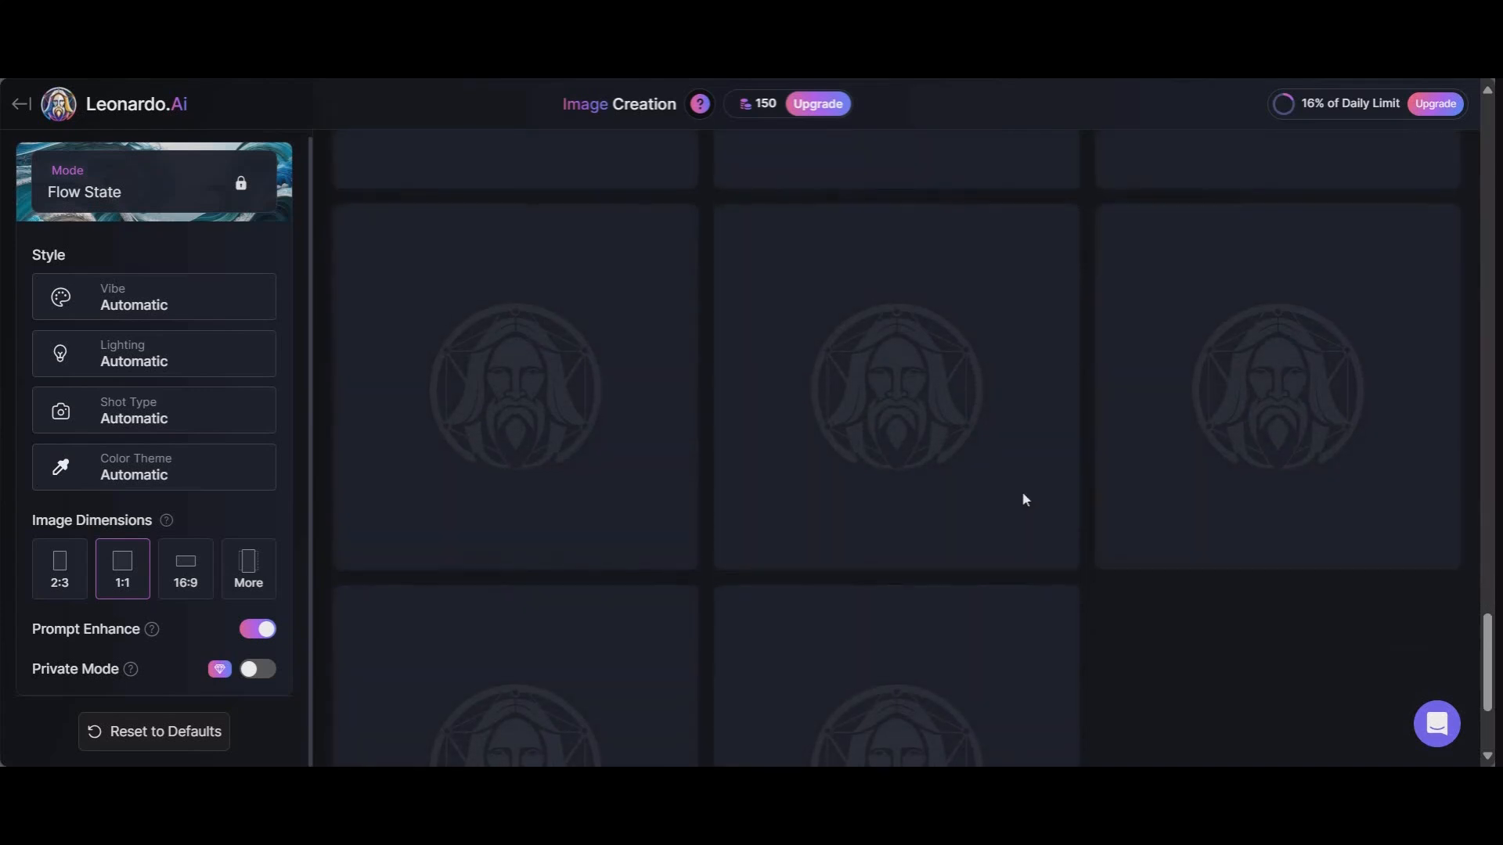
scroll(922, 327, "down", 2)
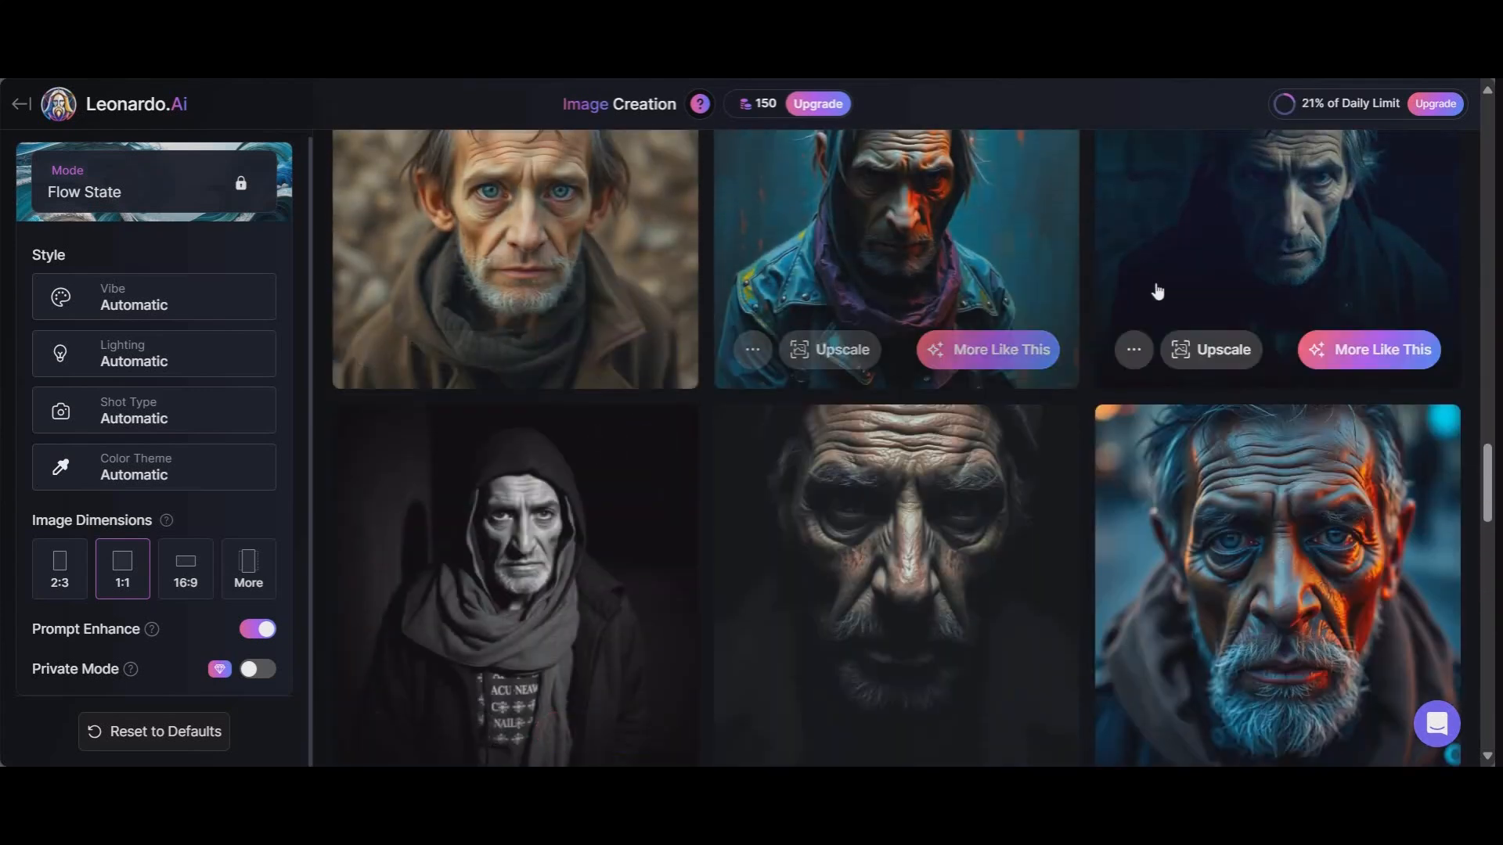
Look through the newly generated portraits and return to the dark blue portrait of the man in a black coat
scroll(1219, 341, "up", 1)
scroll(1225, 325, "down", 5)
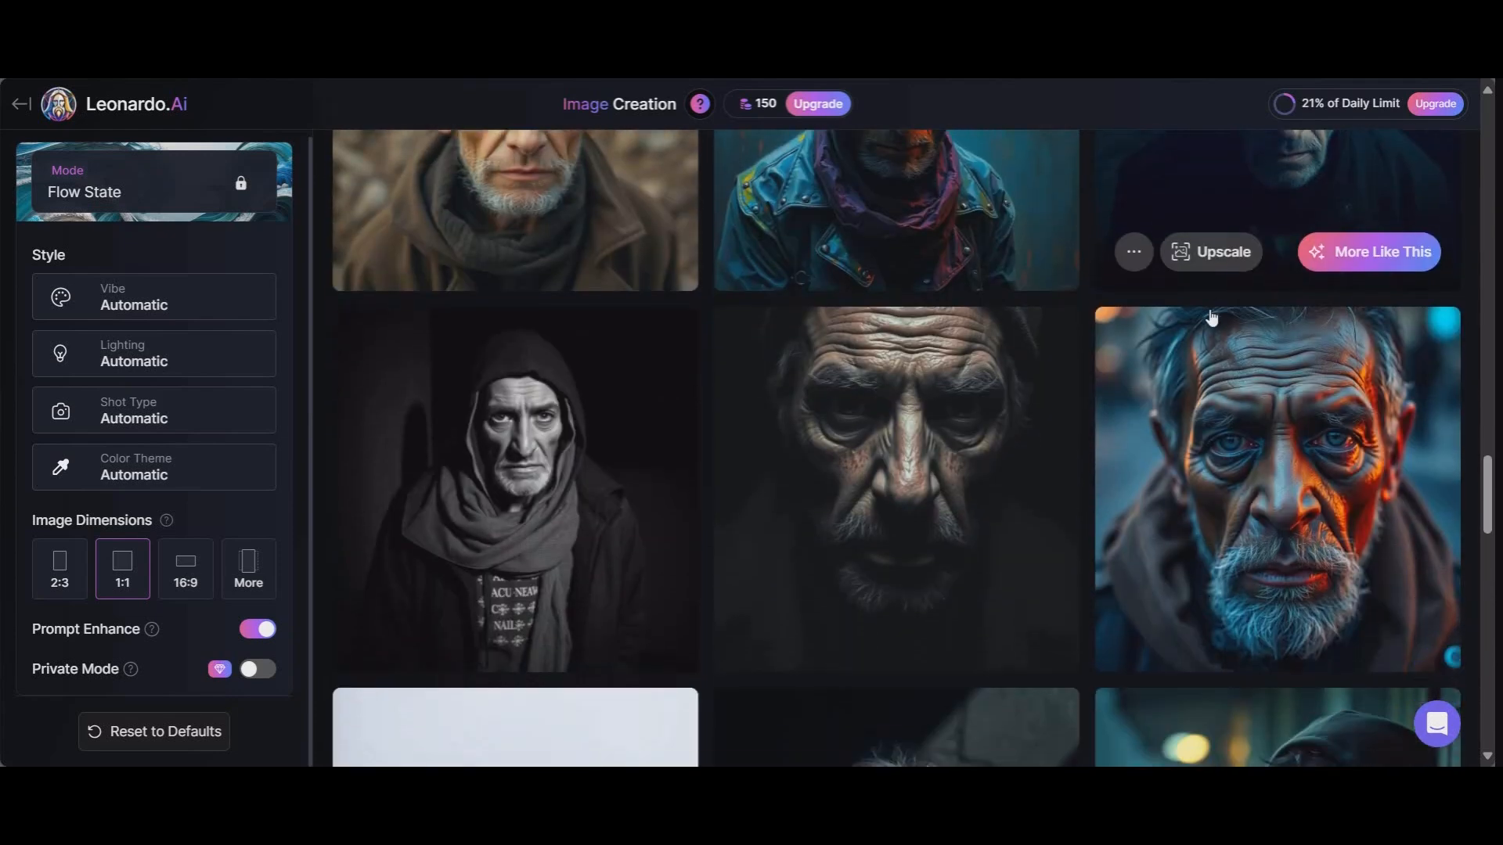
scroll(1190, 312, "down", 3)
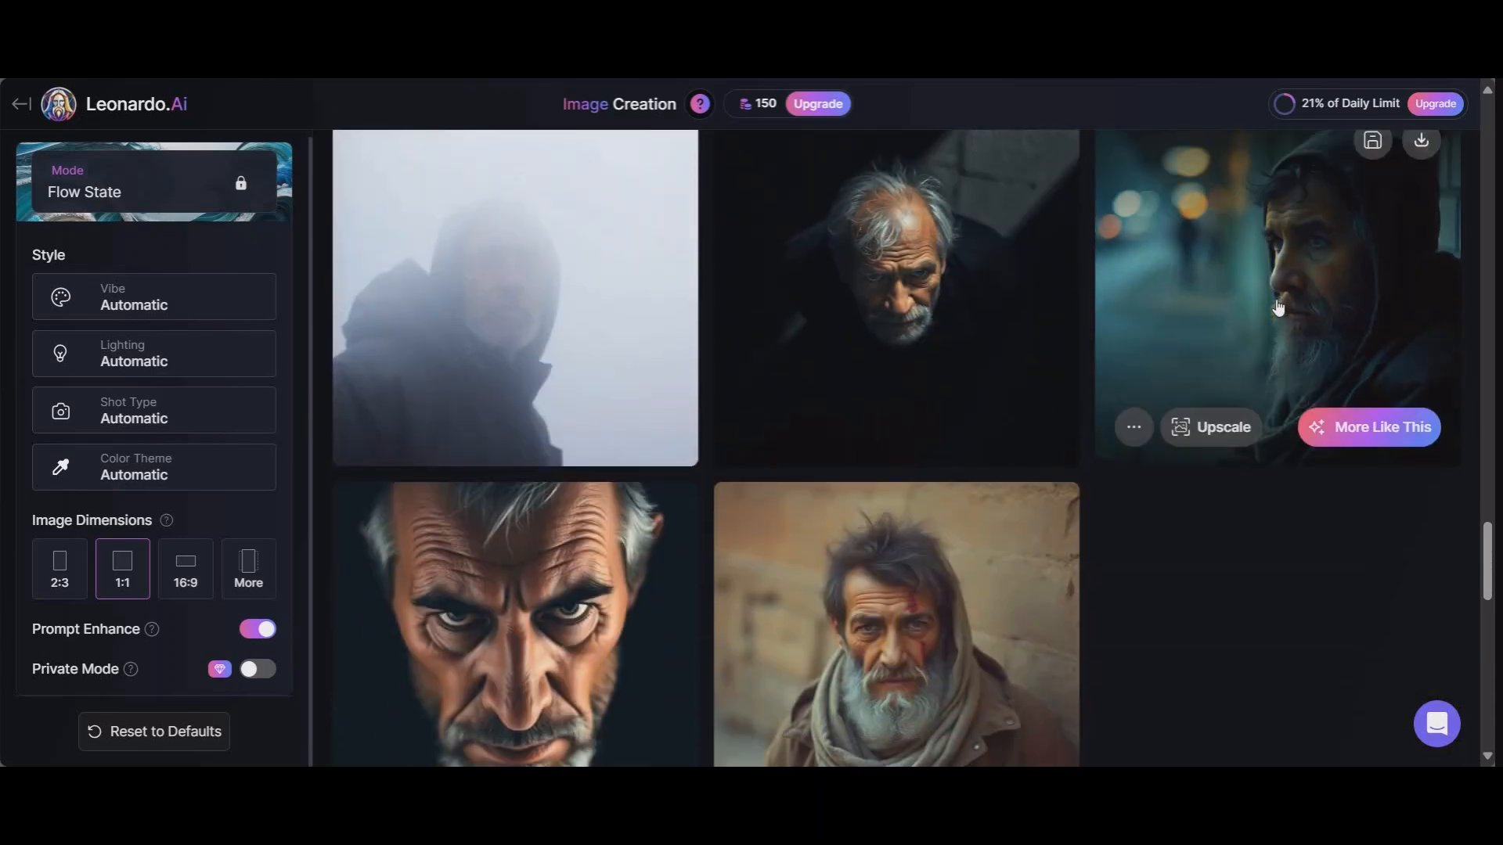
scroll(1180, 429, "down", 1)
scroll(1163, 433, "up", 6)
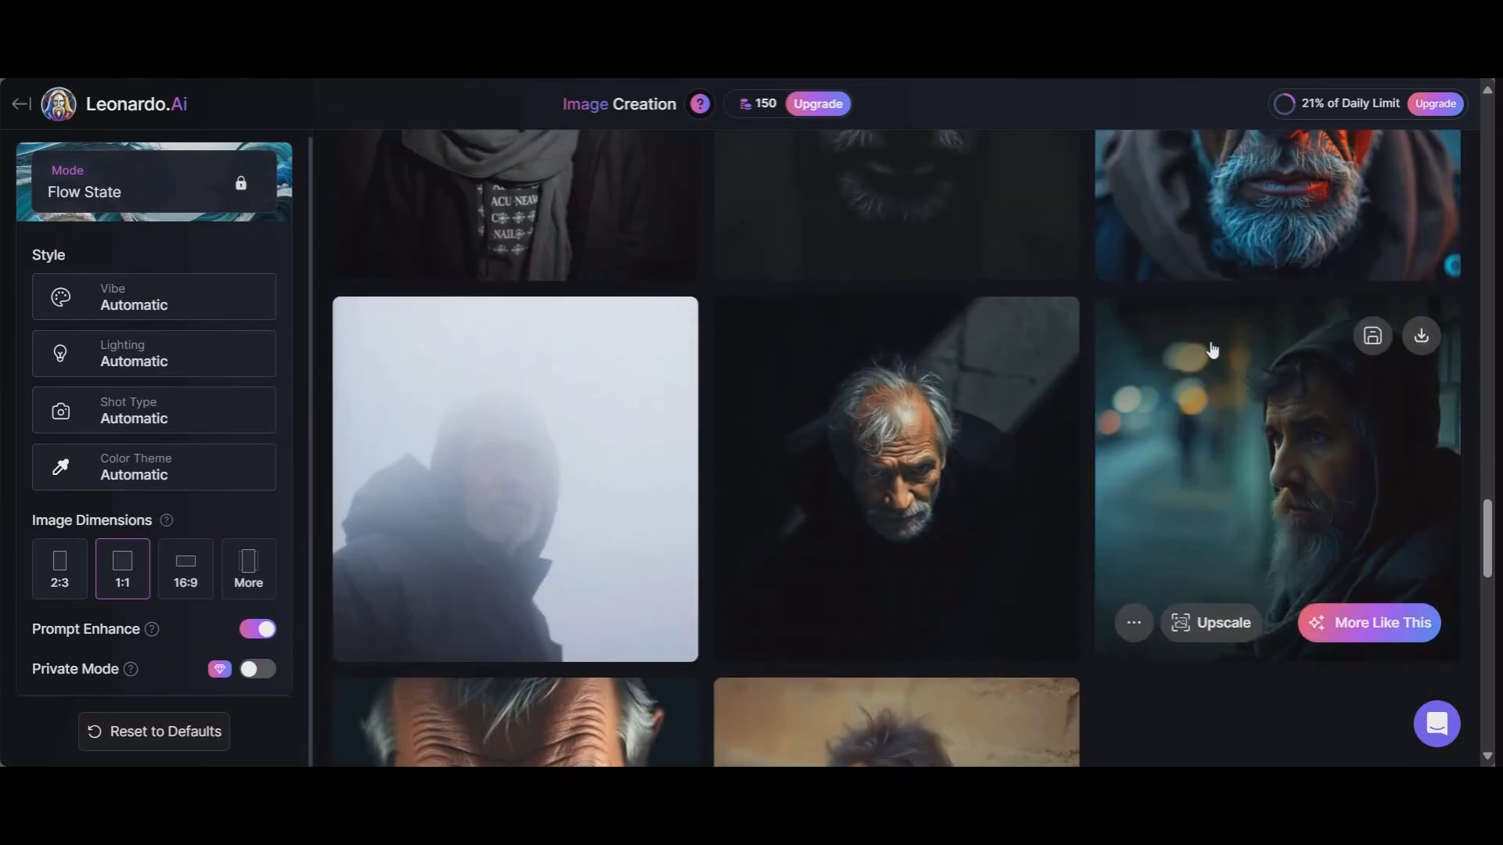
scroll(1241, 420, "up", 2)
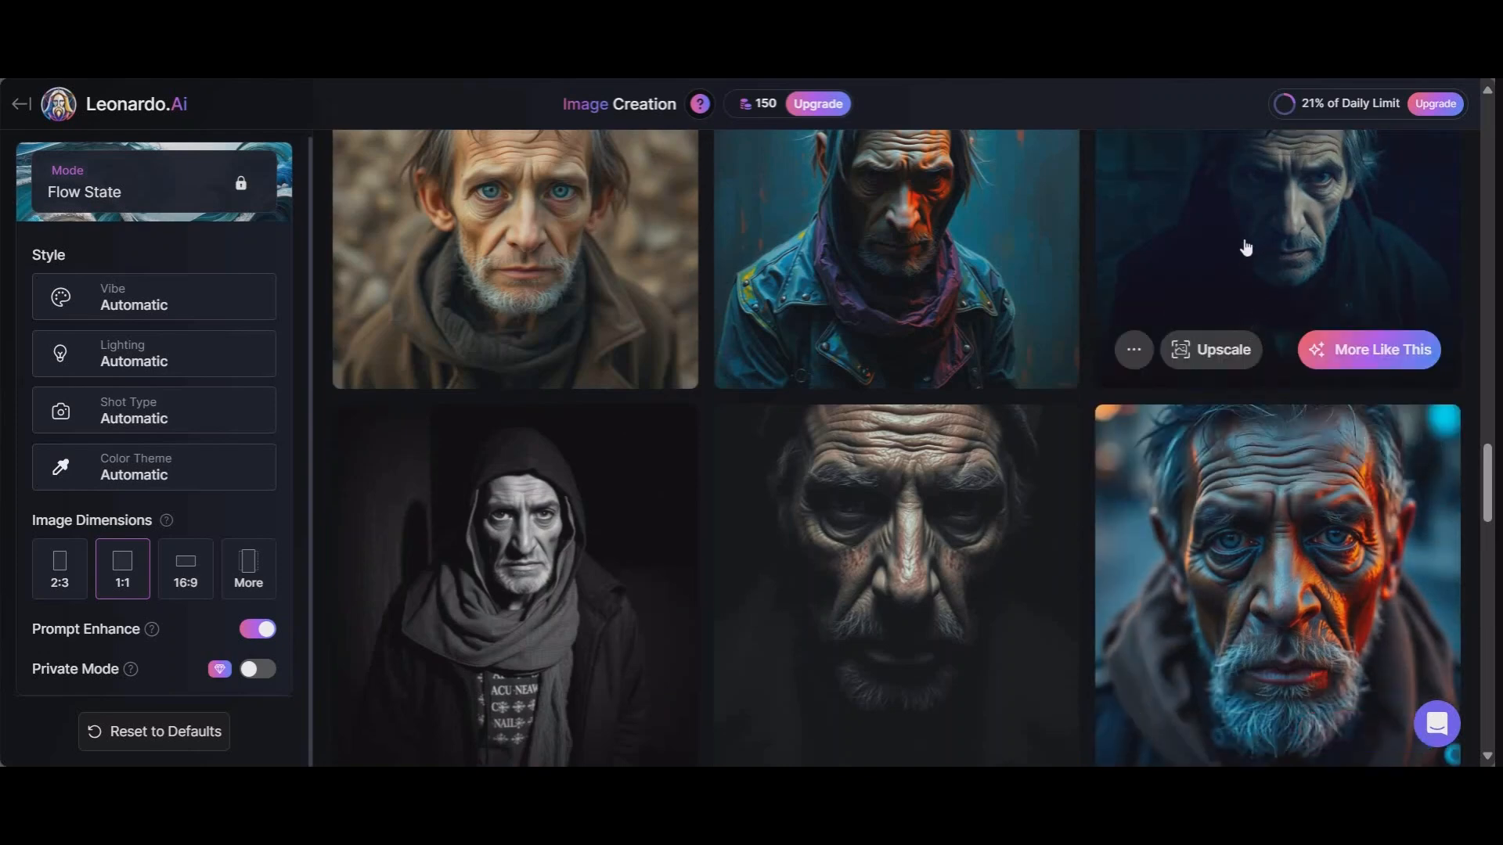
scroll(1245, 245, "down", 2)
scroll(1260, 481, "up", 3)
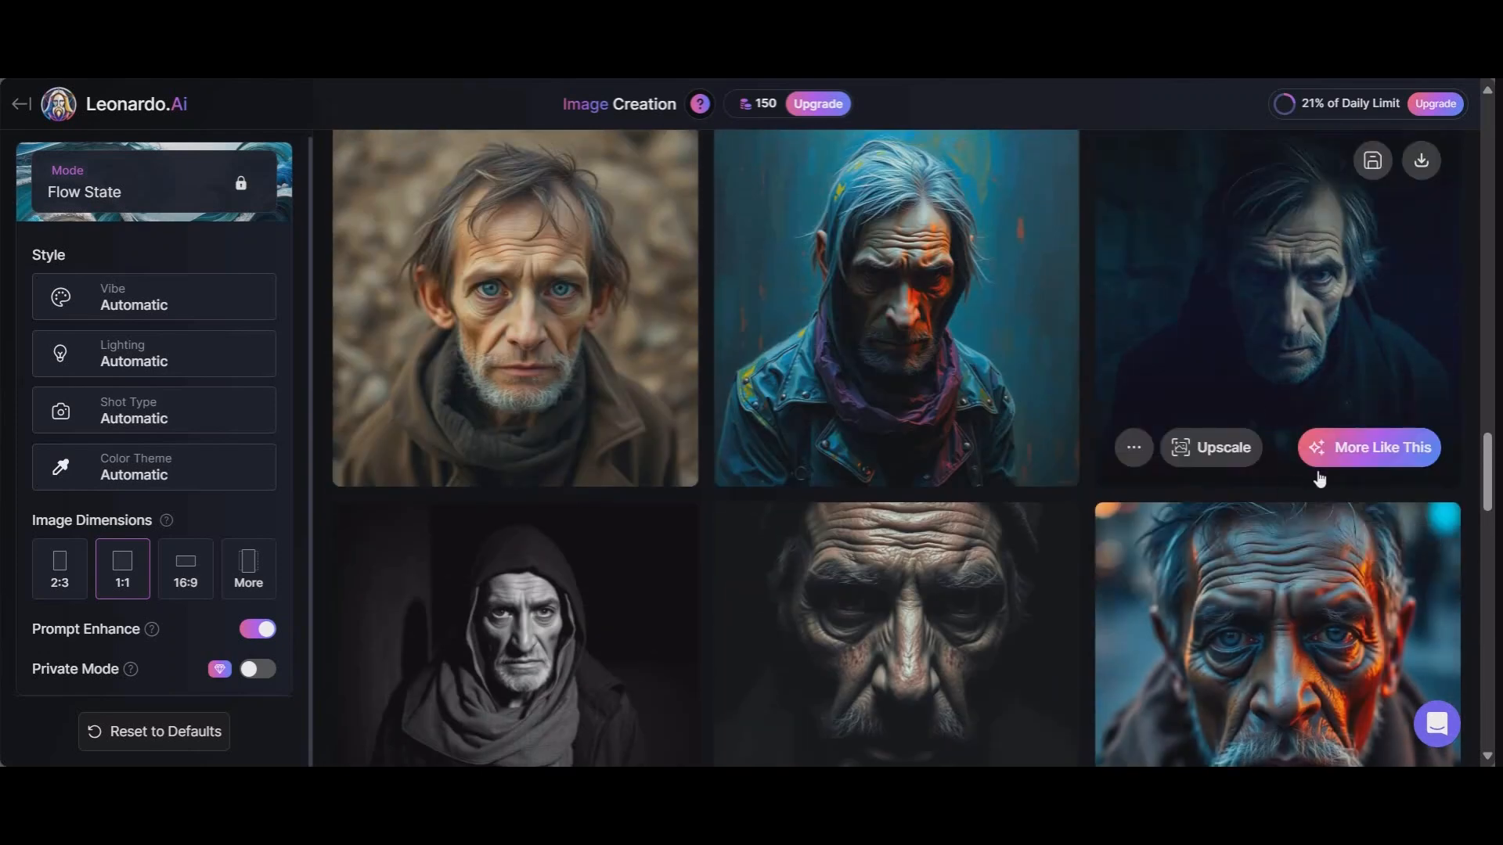
Check the styles behind the dark blue portrait and view its additional image options
mouse_move(1371, 452)
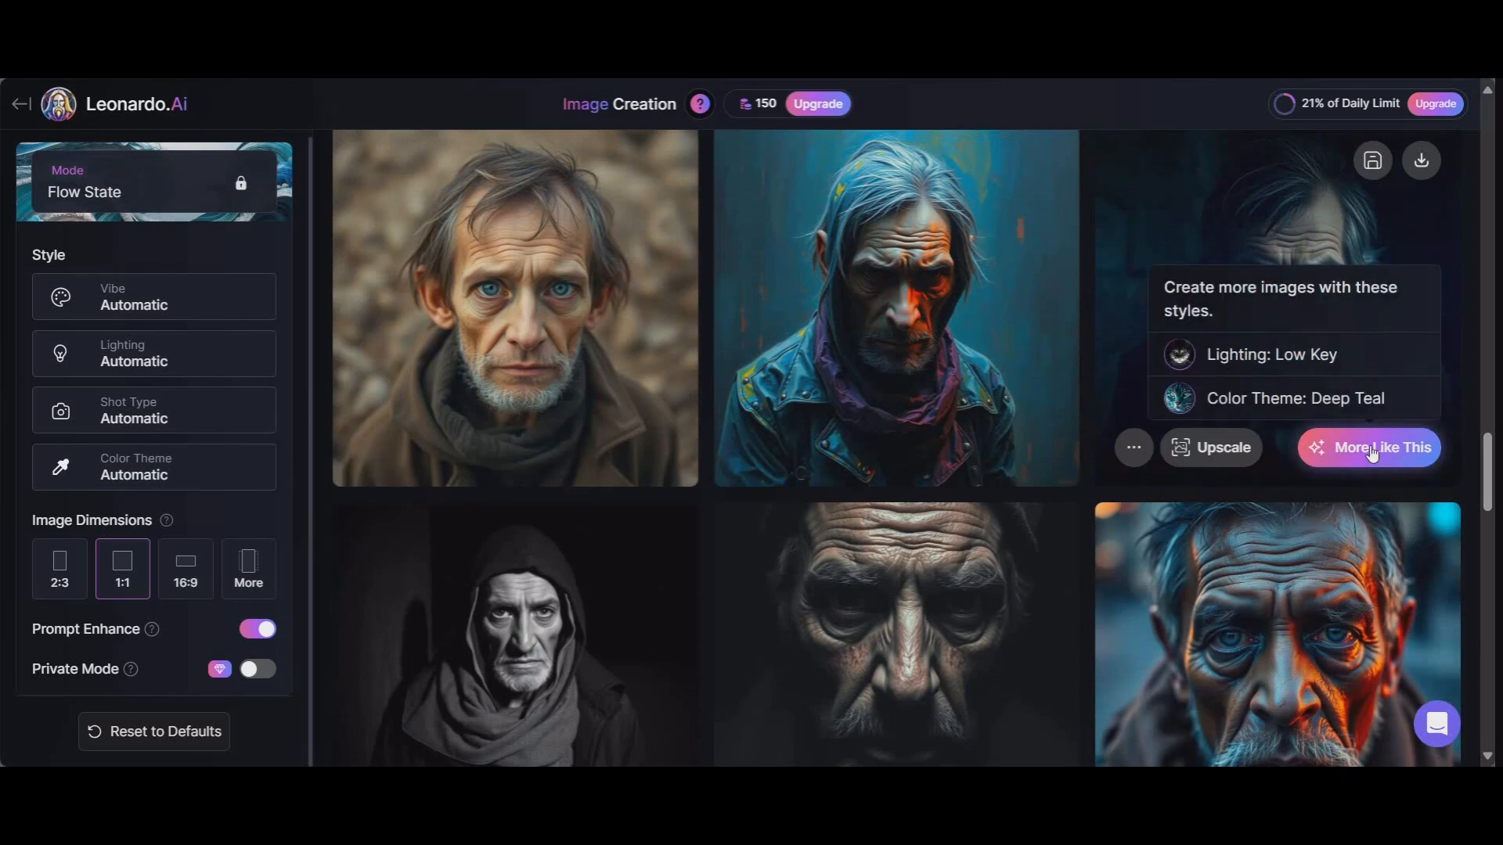
left_click(1137, 450)
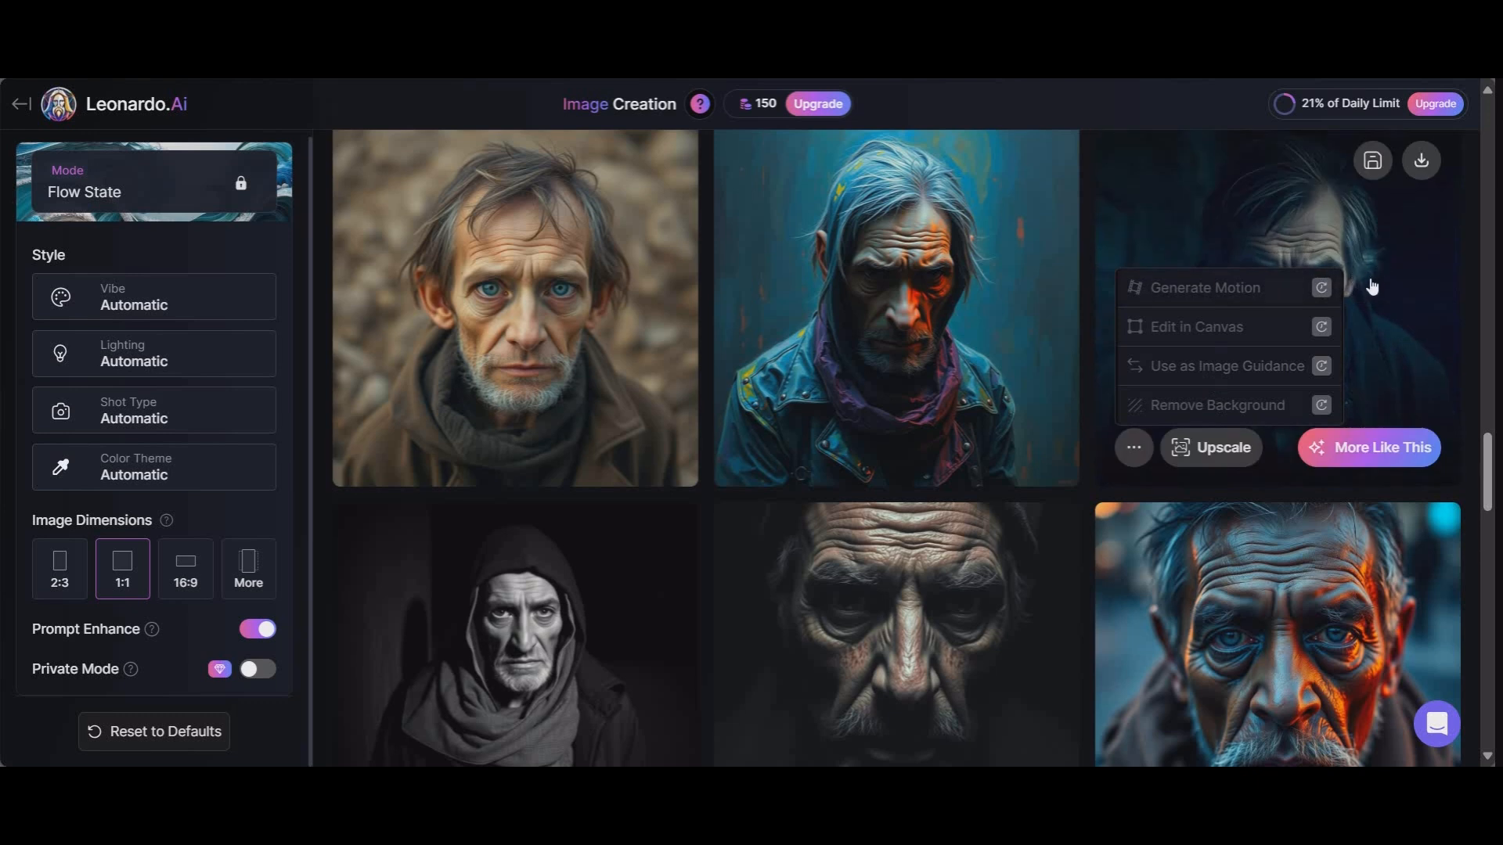
left_click(1145, 454)
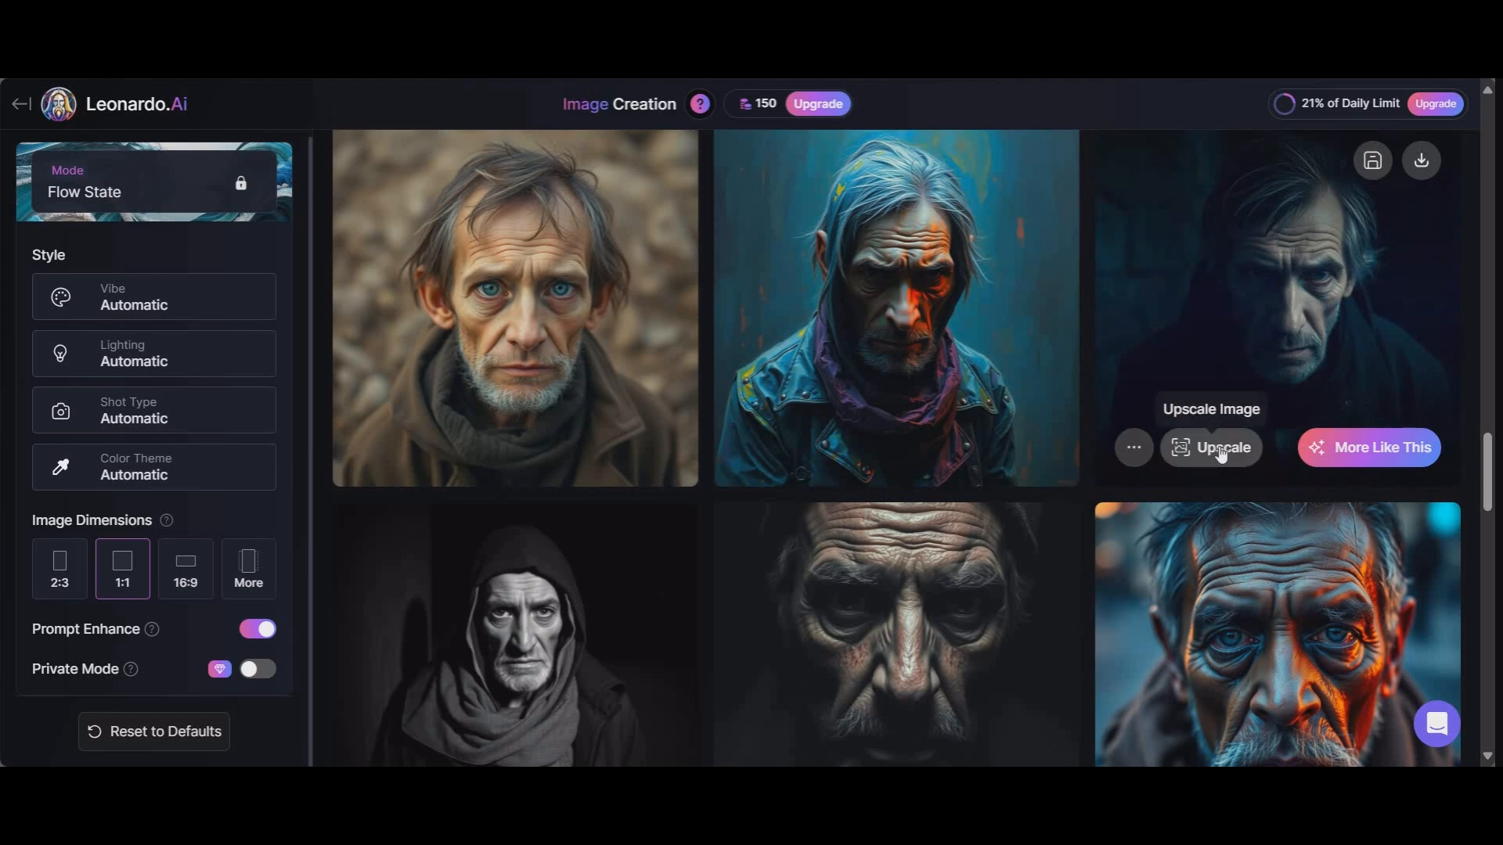
Generate a new stream of images like the dark blue portrait, using its Low Key lighting and Deep Teal color theme
mouse_move(1384, 450)
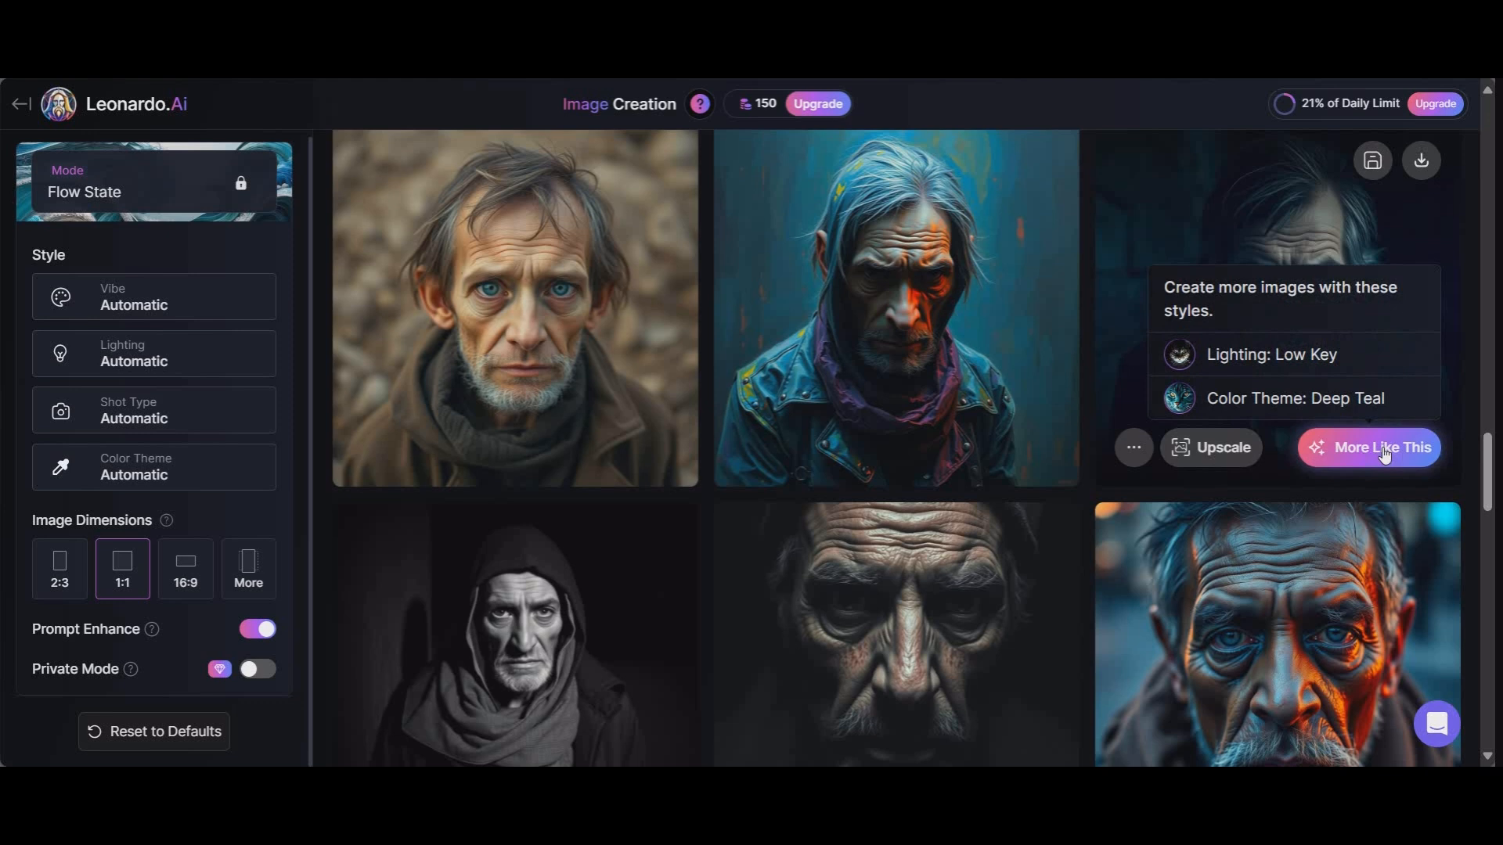
left_click(1384, 452)
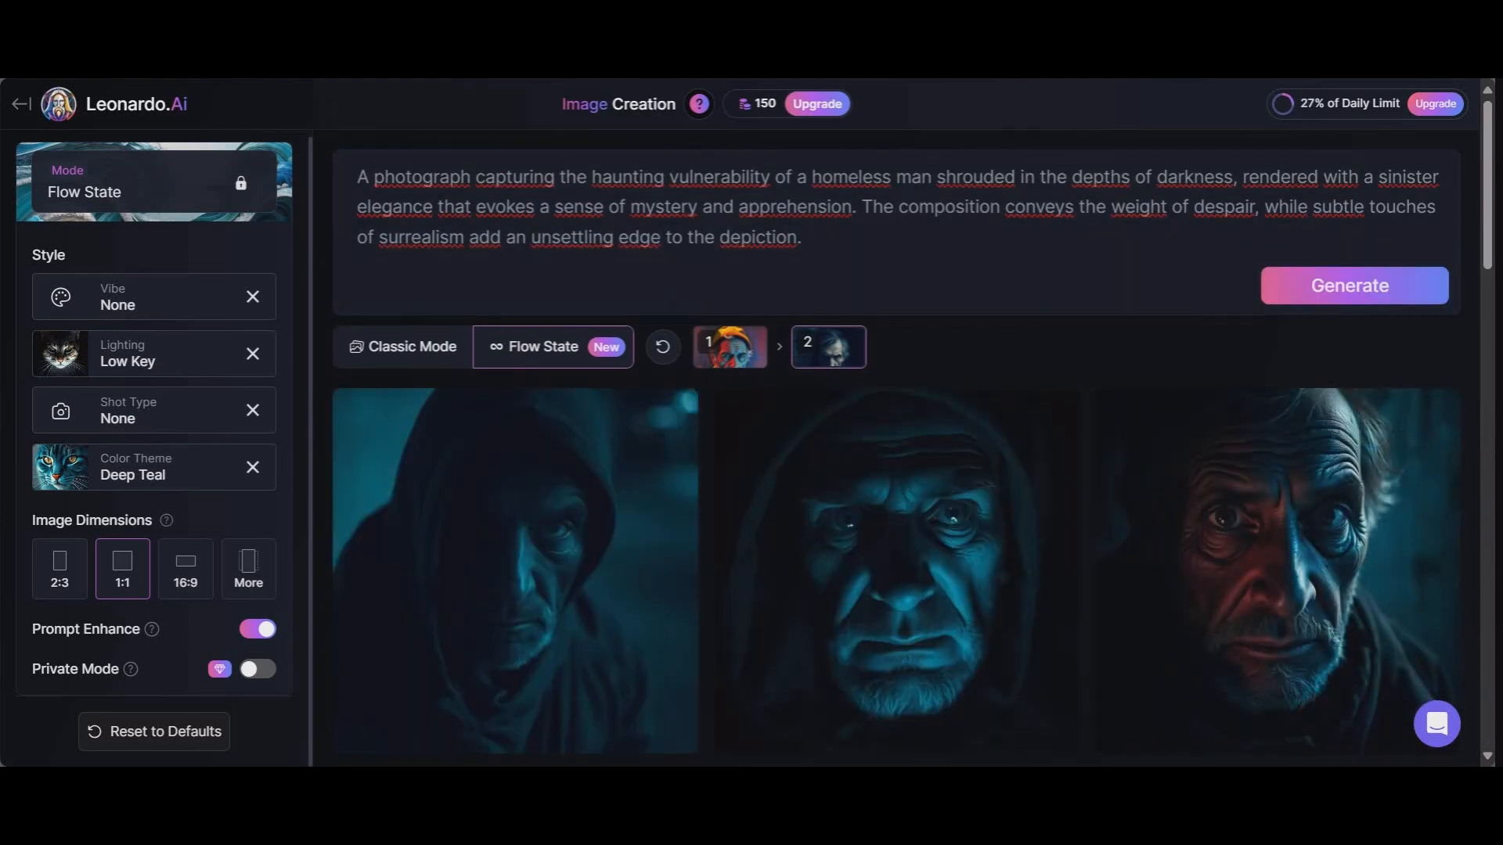
Look through the first rows of the Deep Teal stream and read the prompts behind the third-row portraits
scroll(500, 305, "down", 3)
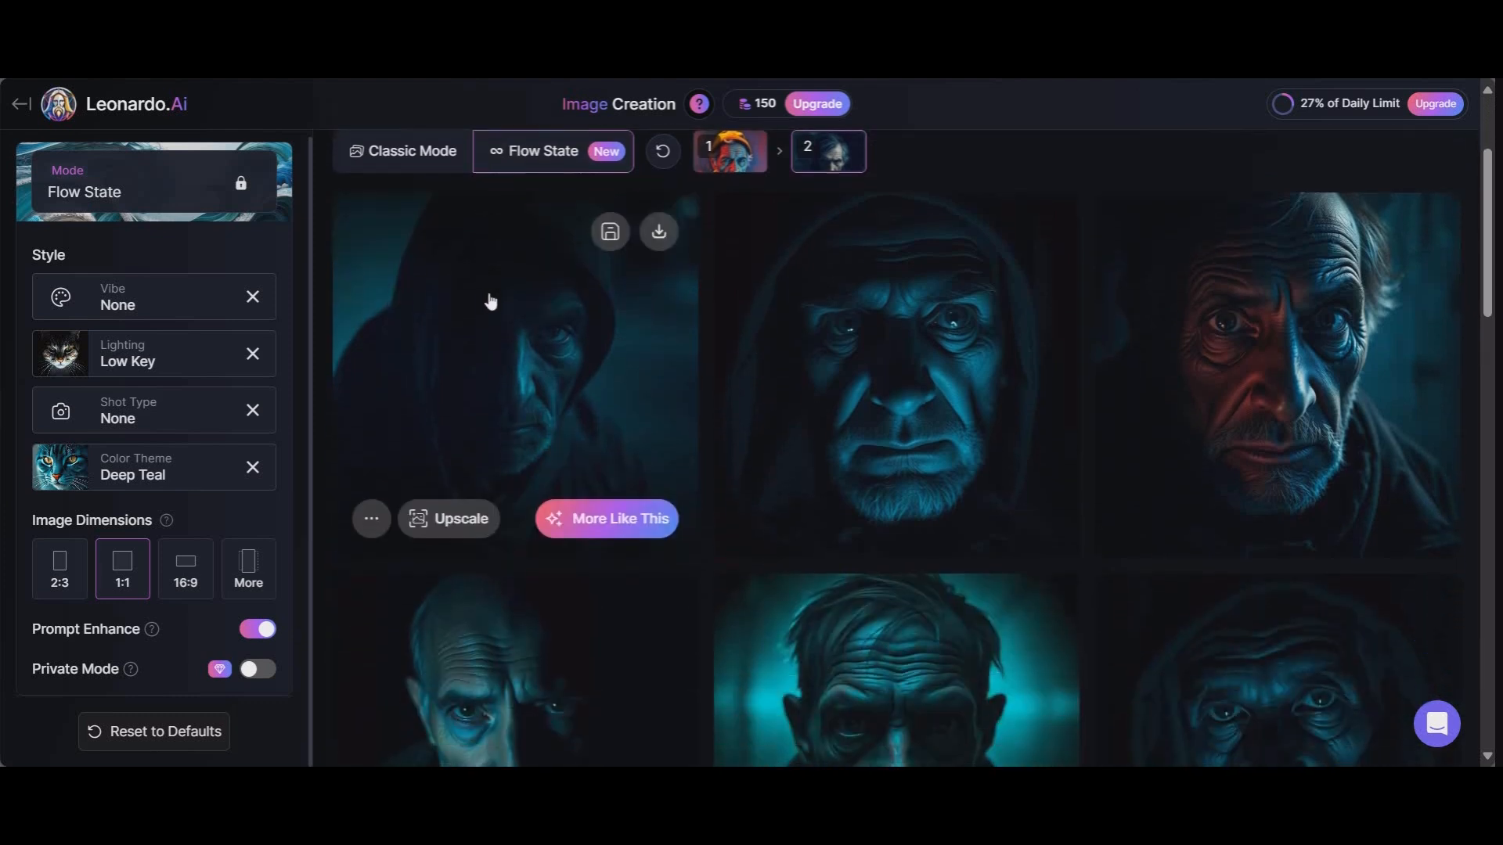
scroll(580, 266, "down", 5)
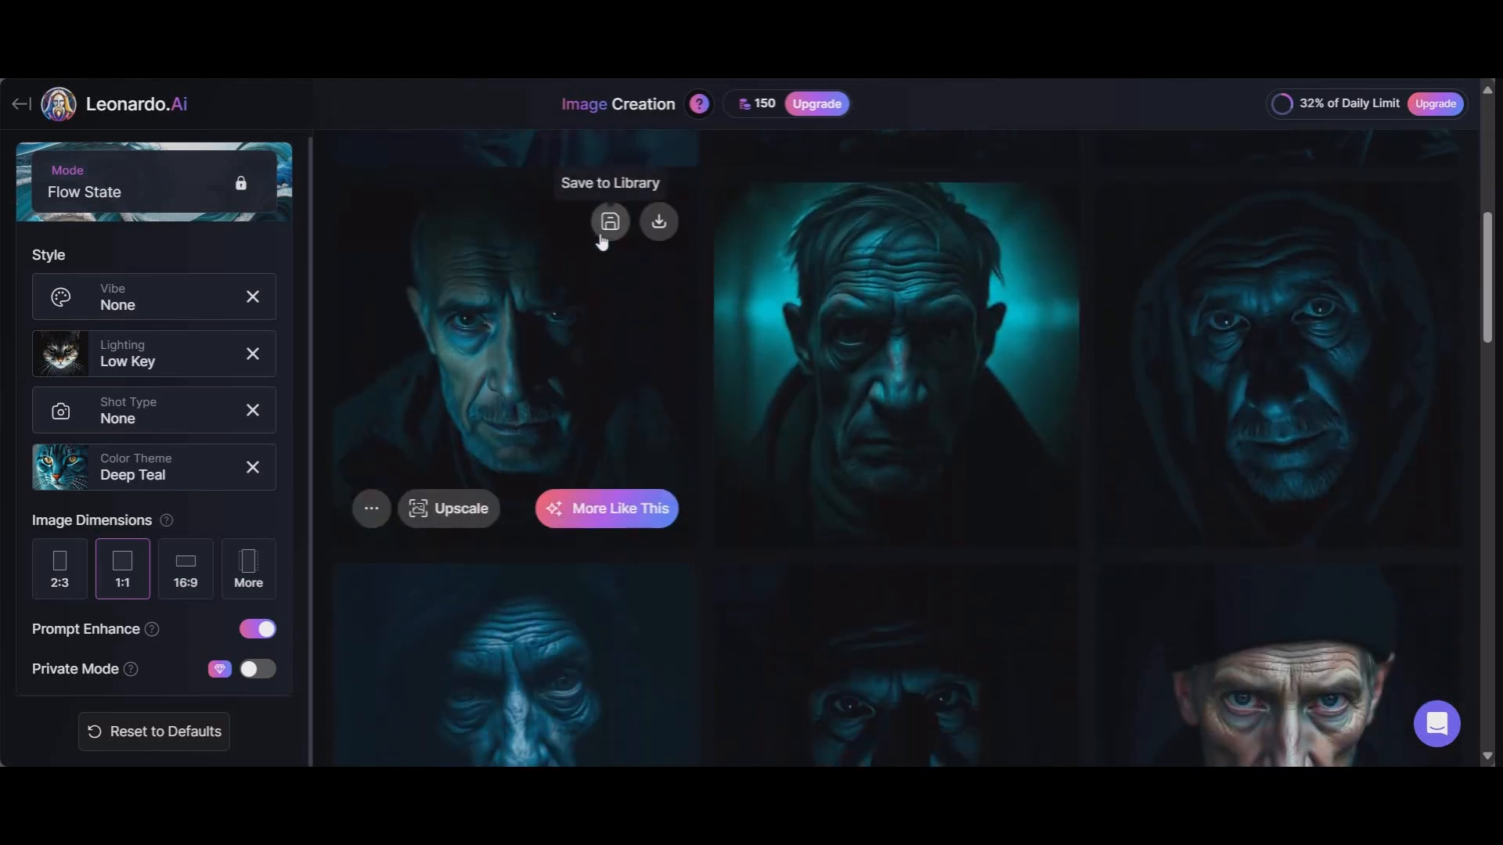
scroll(578, 234, "down", 1)
scroll(1198, 537, "down", 2)
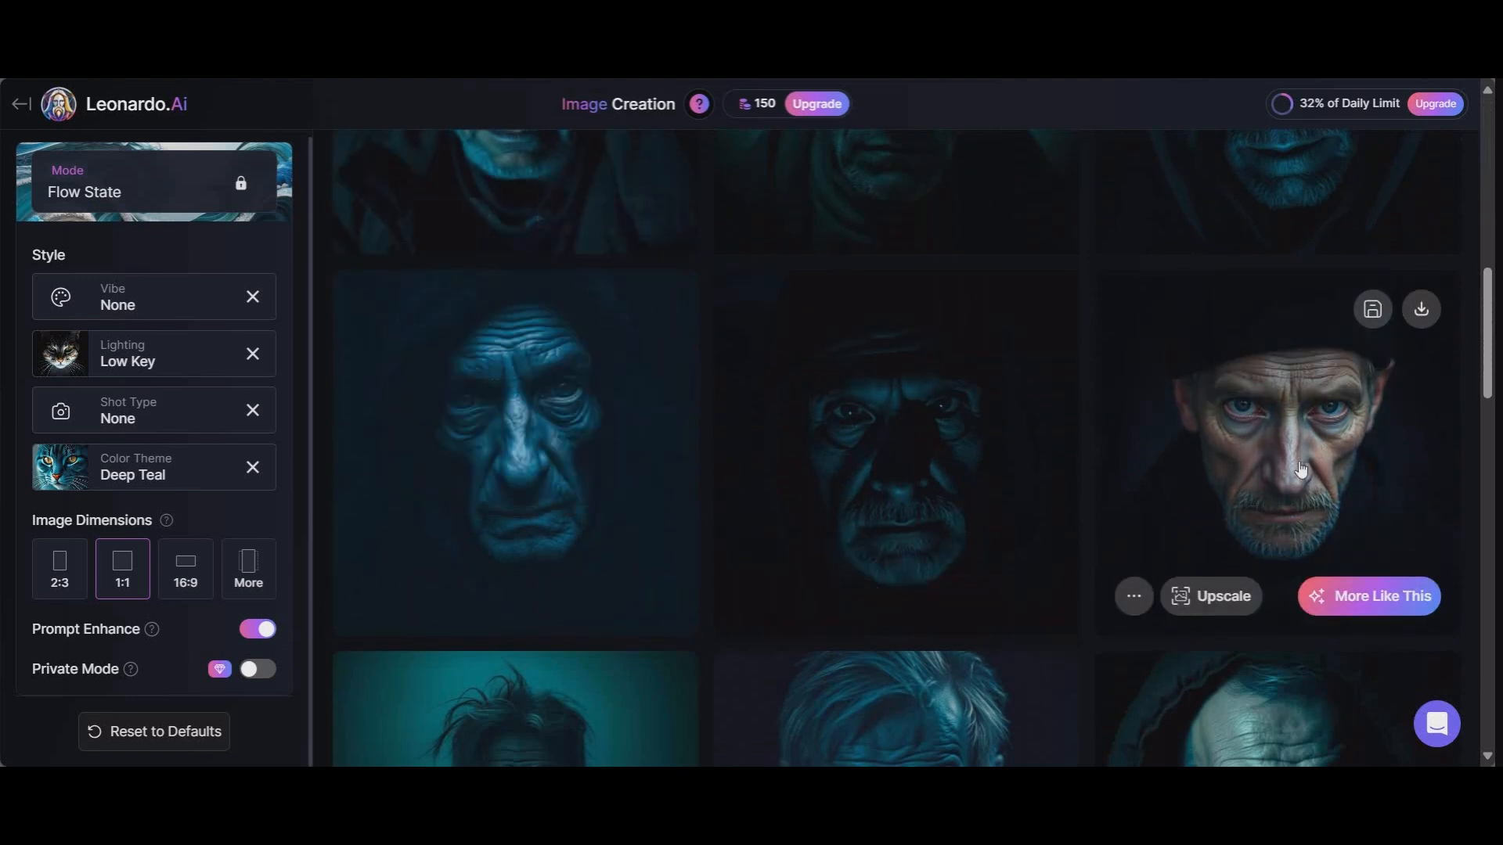
mouse_move(1351, 609)
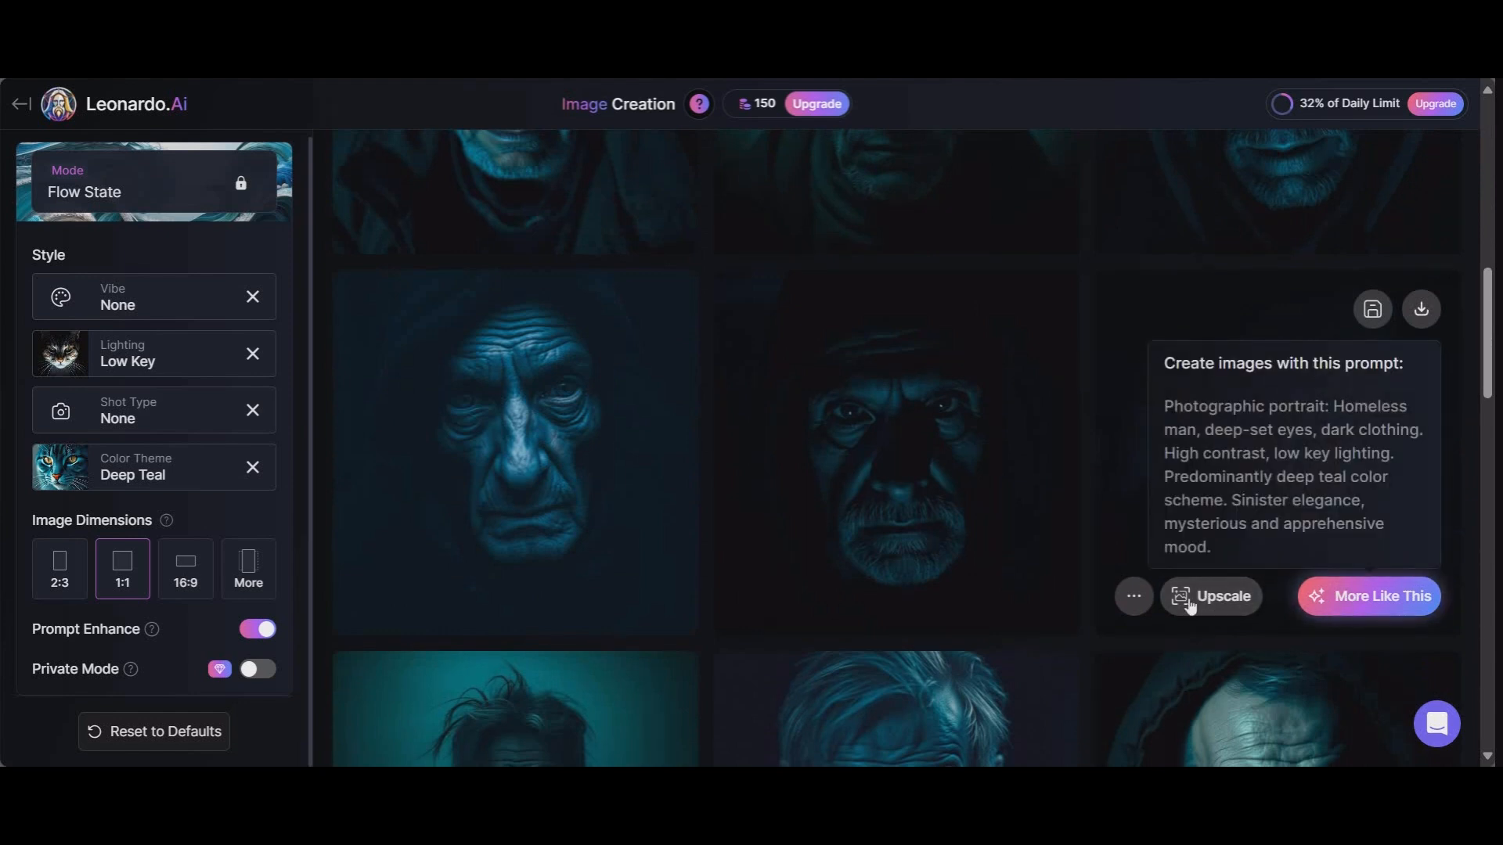
mouse_move(982, 609)
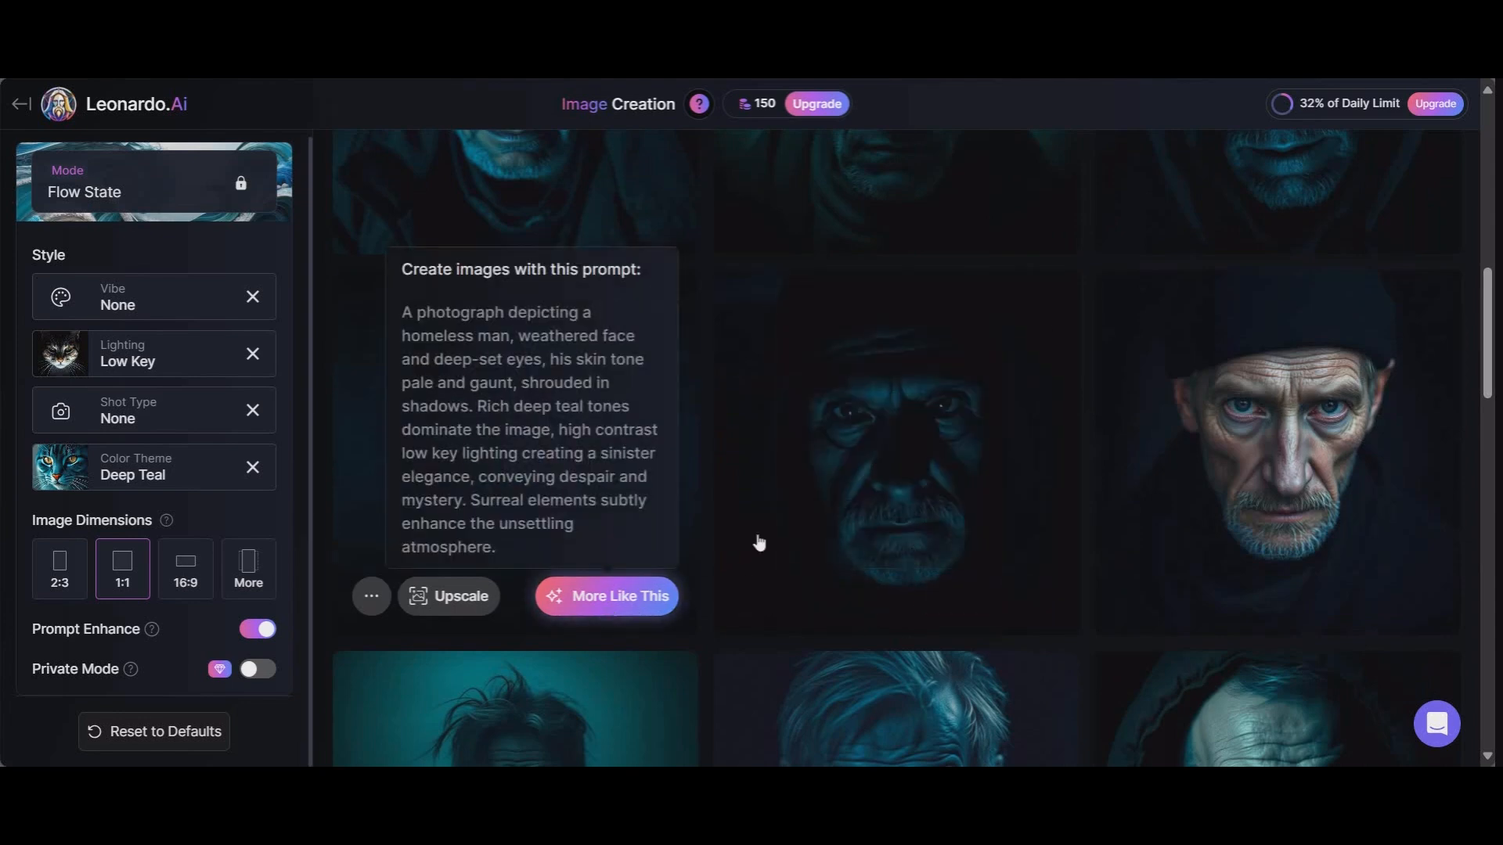
Review the prompts and styles of source images 1 and 2 in the Flow State history
scroll(771, 520, "up", 6)
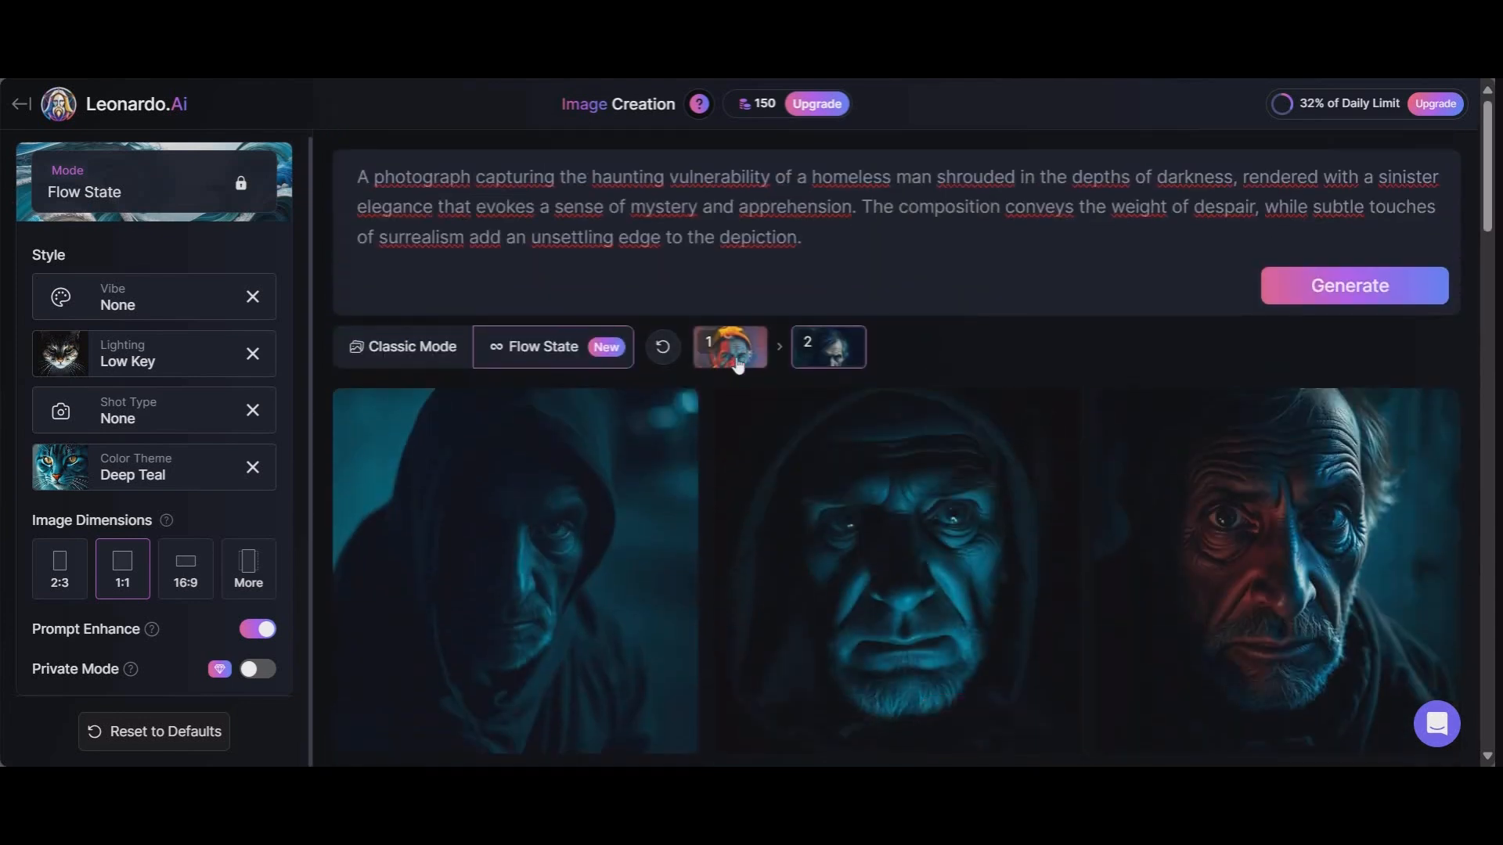
mouse_move(748, 364)
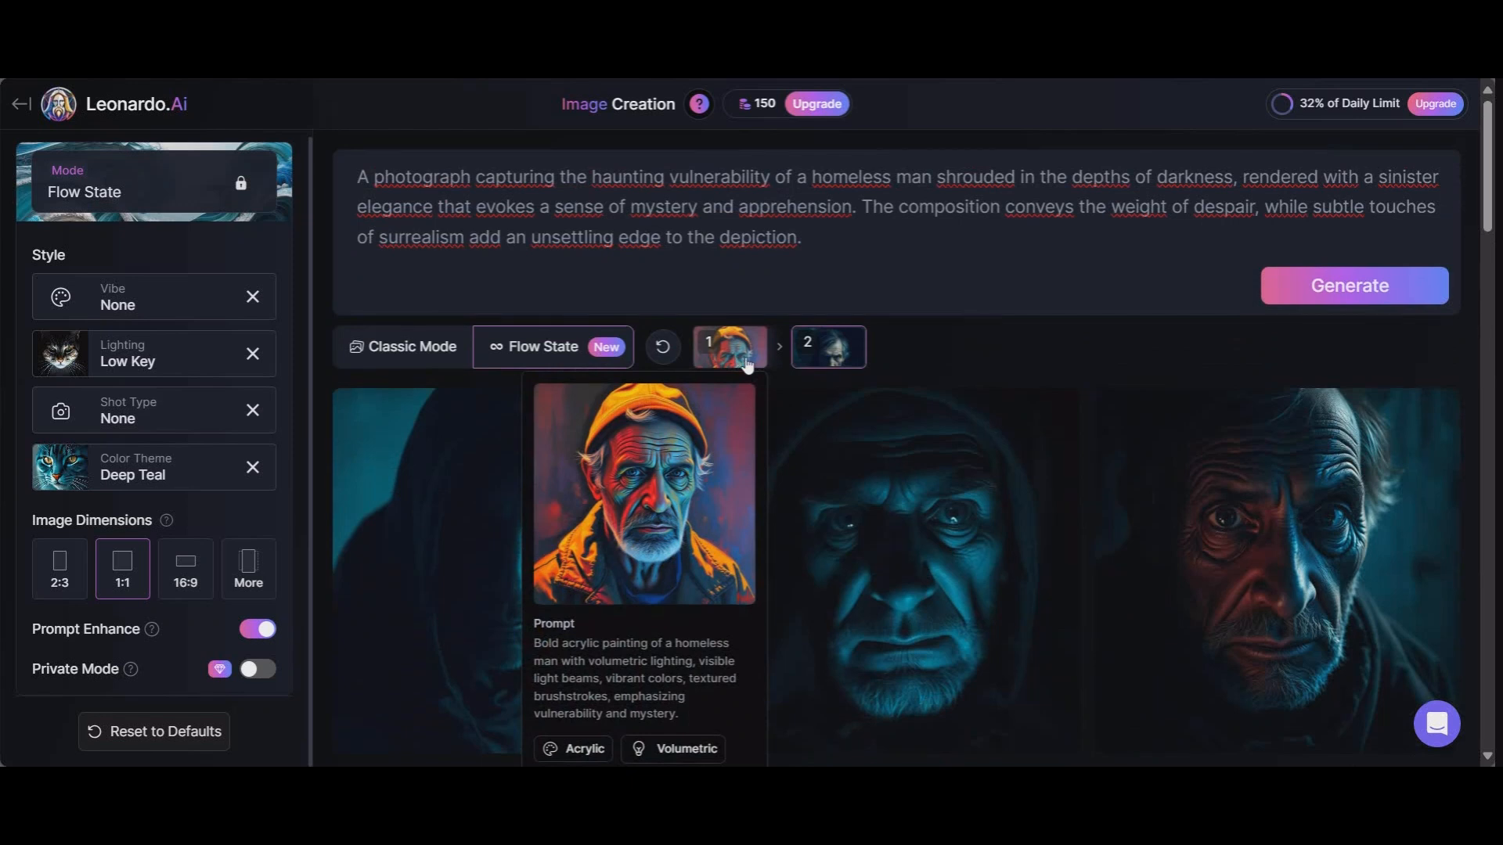
mouse_move(832, 358)
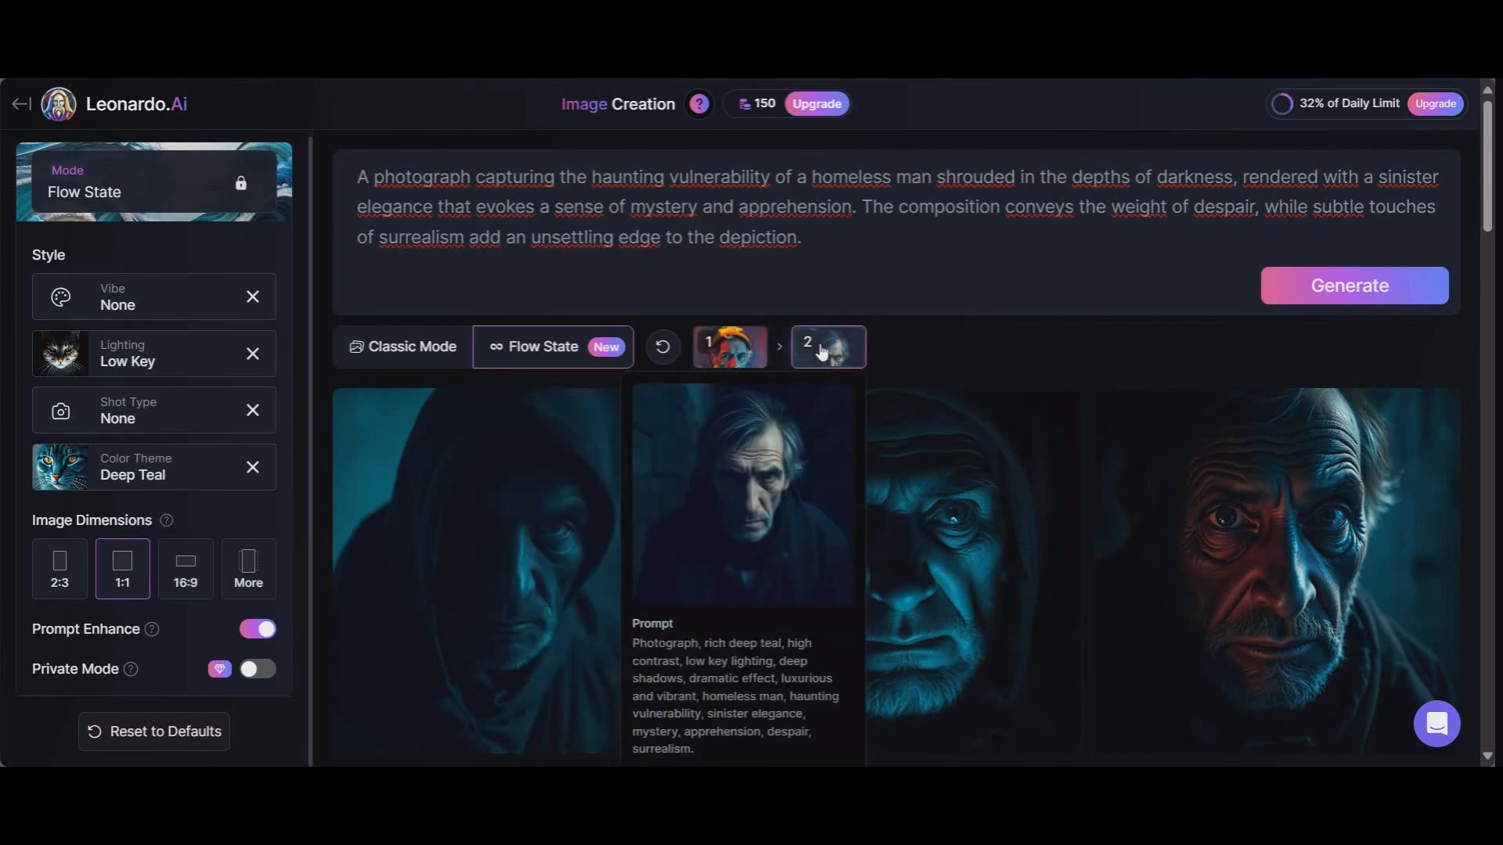
Look through the Deep Teal images to the end of the stream and return to the third-row portraits
scroll(1044, 430, "down", 3)
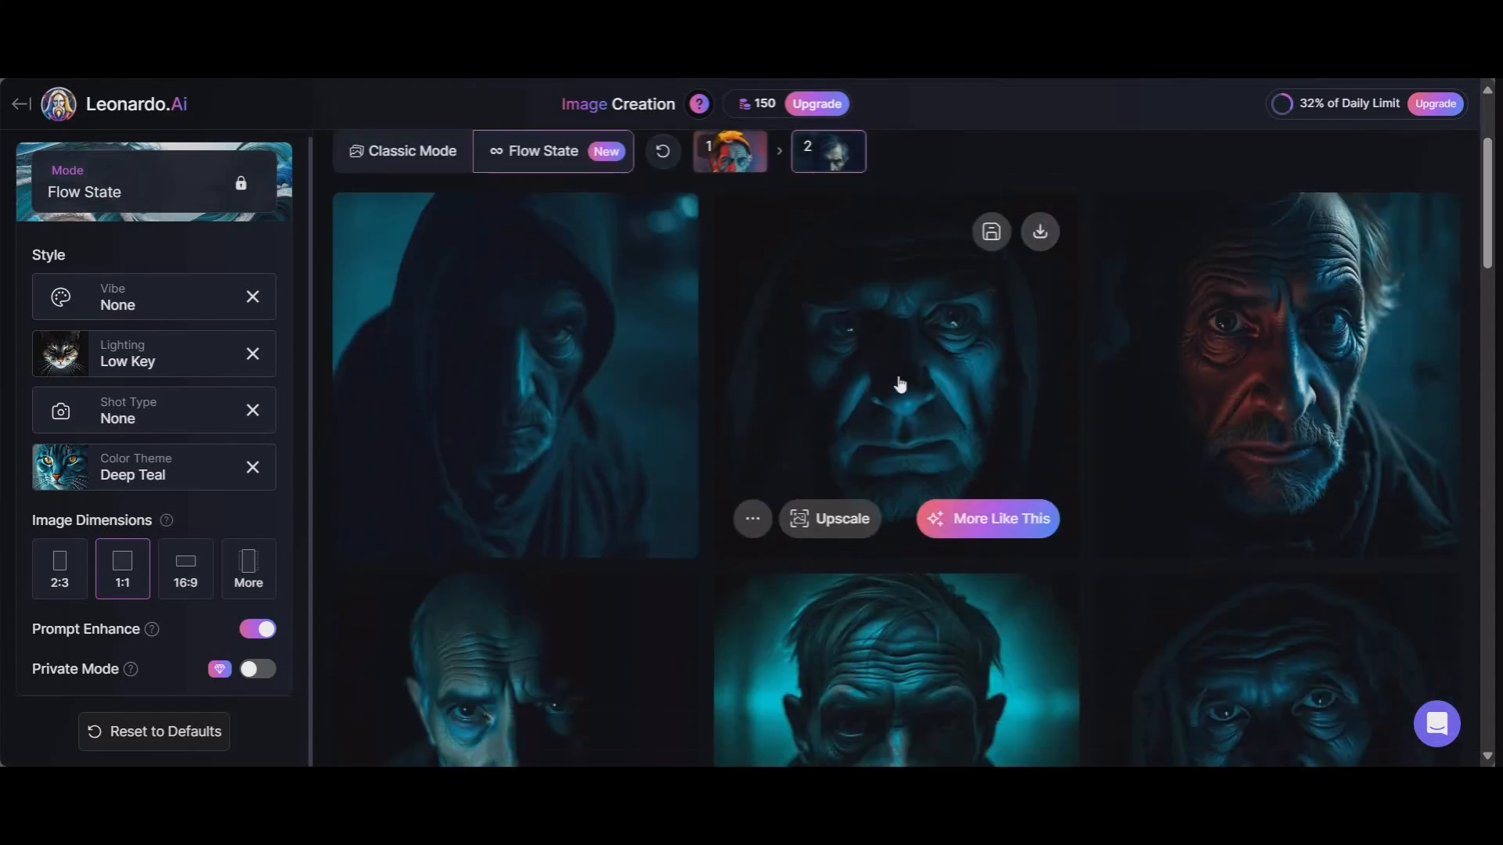
scroll(900, 383, "down", 4)
scroll(571, 337, "down", 10)
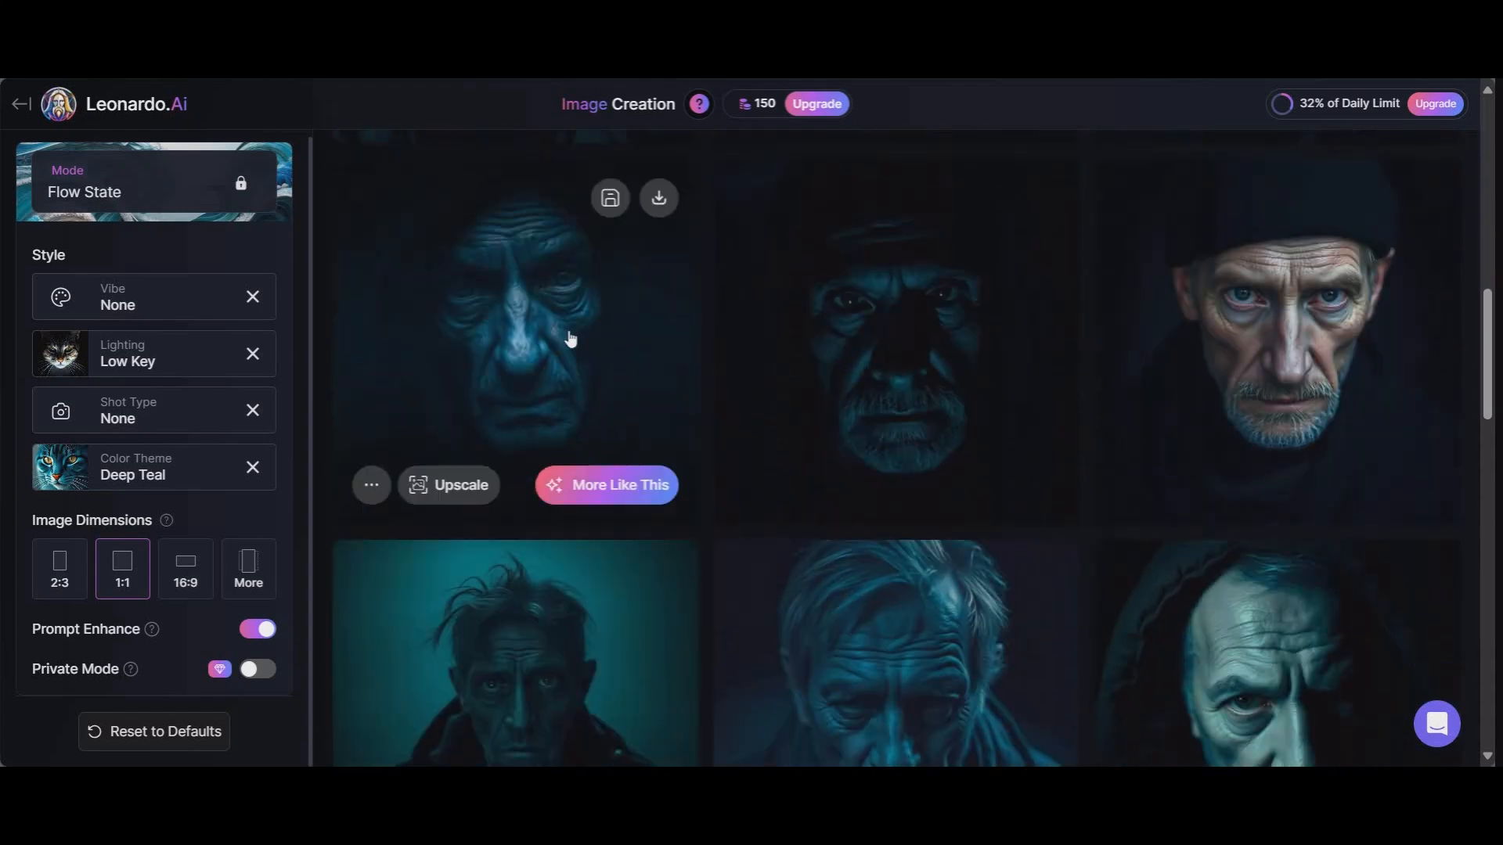
scroll(569, 342, "down", 6)
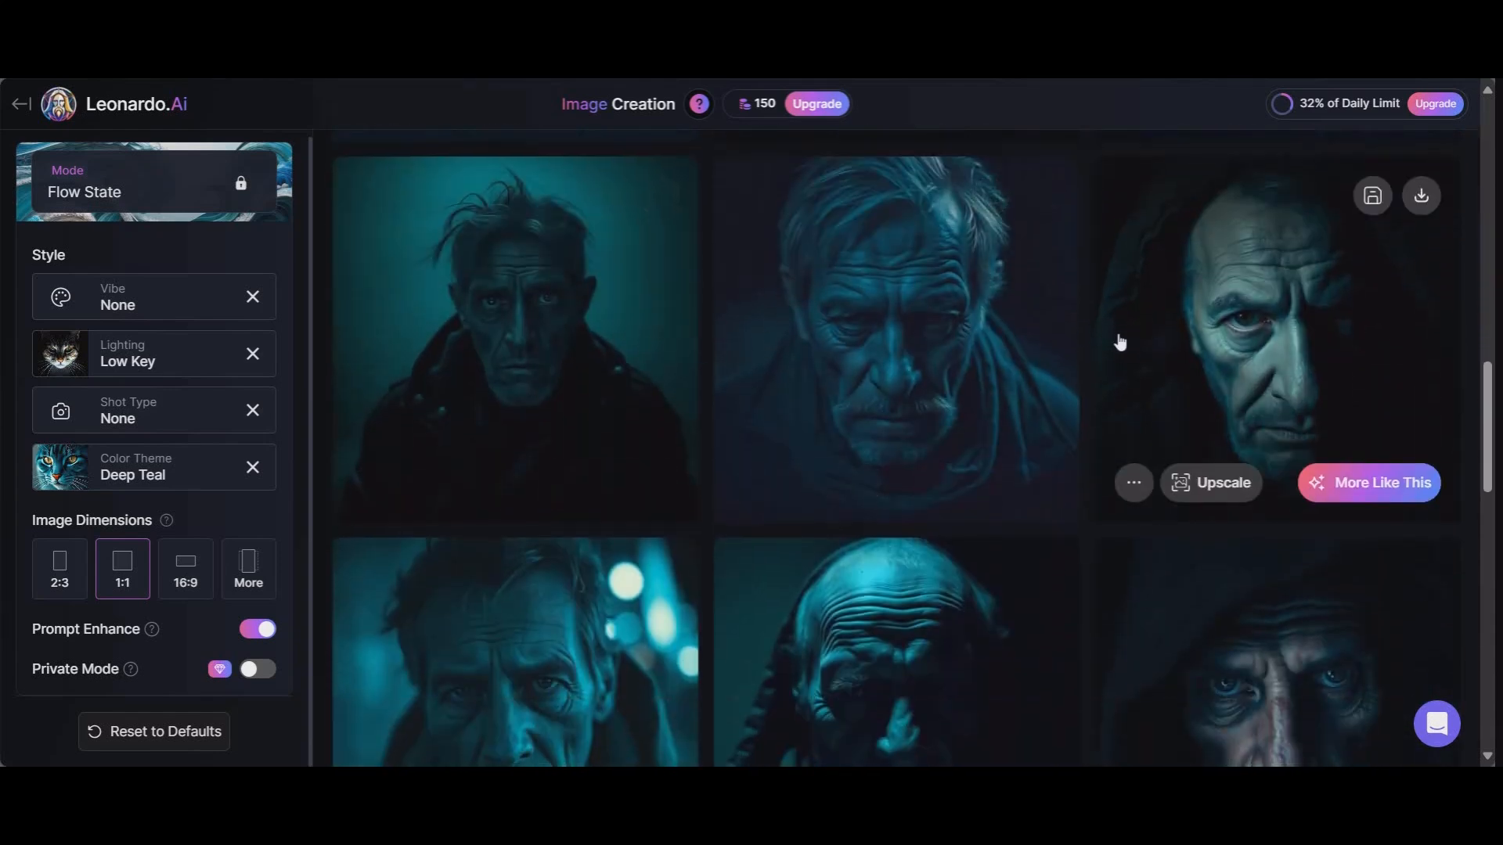
scroll(553, 274, "down", 5)
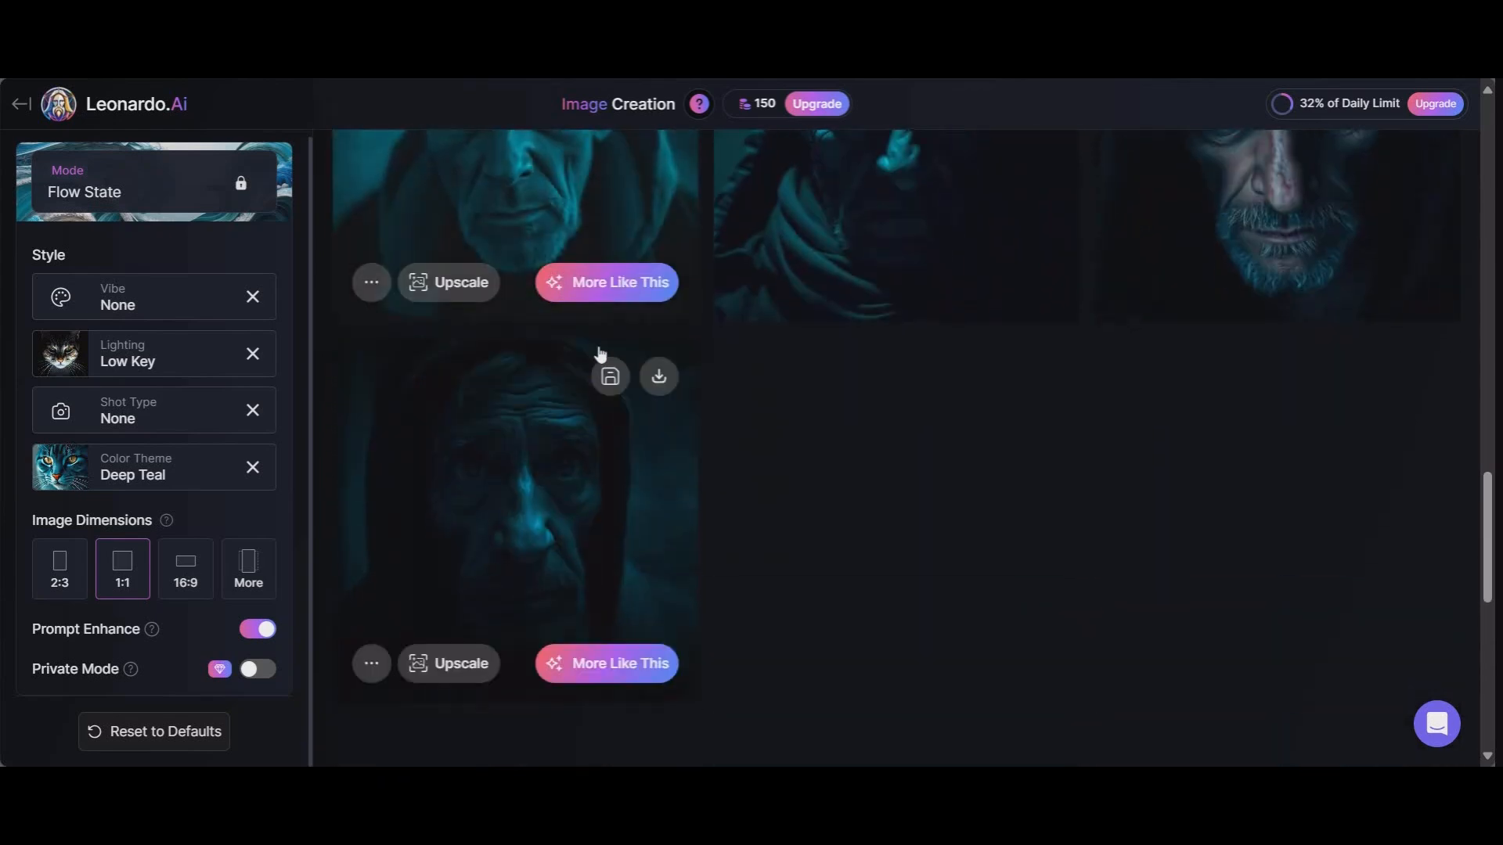
scroll(1018, 498, "up", 5)
scroll(1015, 491, "up", 4)
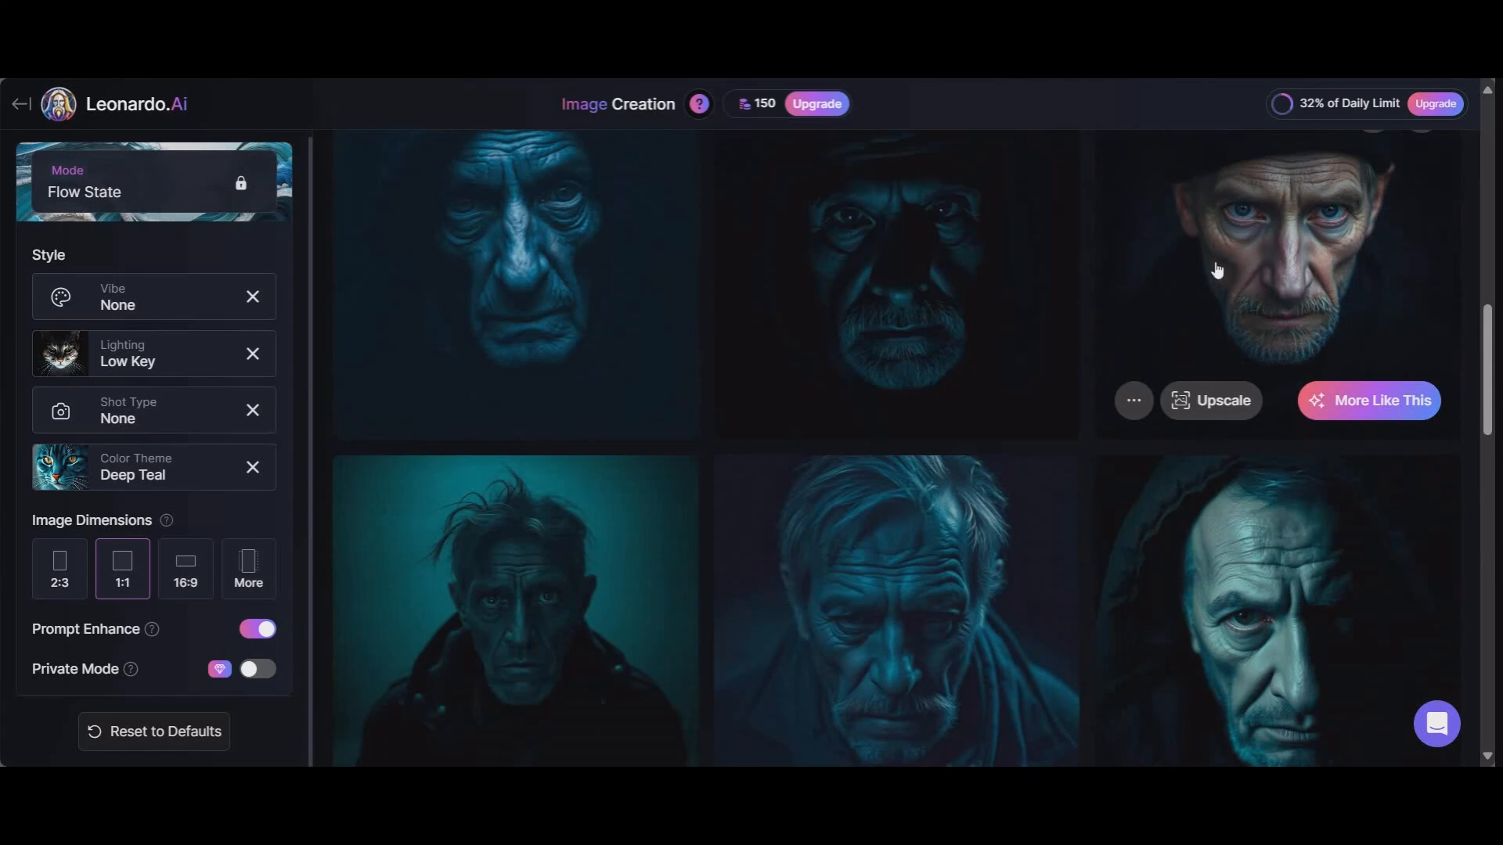
Compare the individual prompts behind the third-row and second-row portraits, and return to the main prompt
mouse_move(1360, 410)
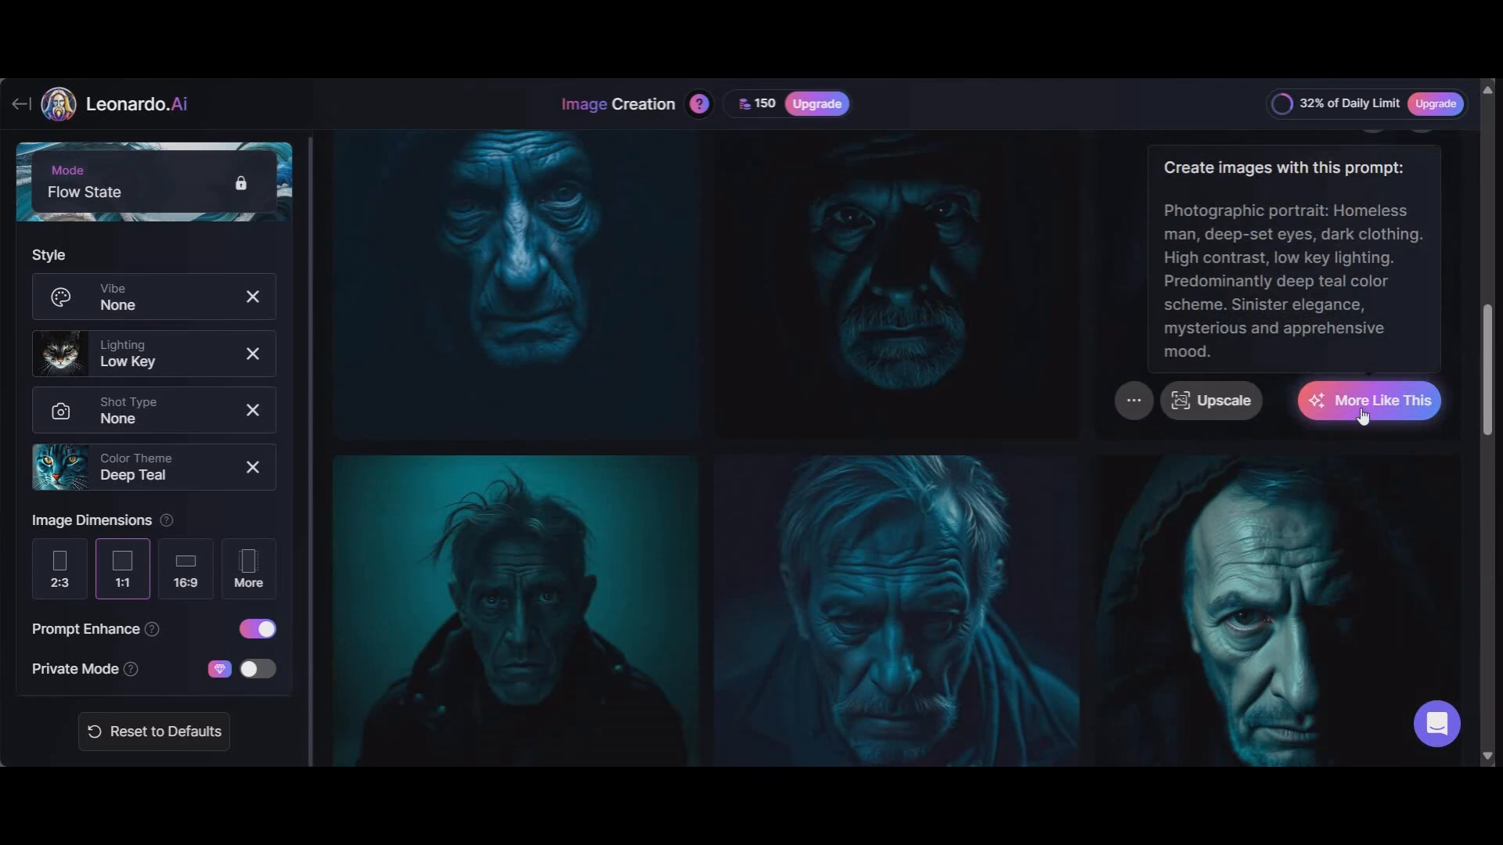
mouse_move(976, 421)
mouse_move(628, 409)
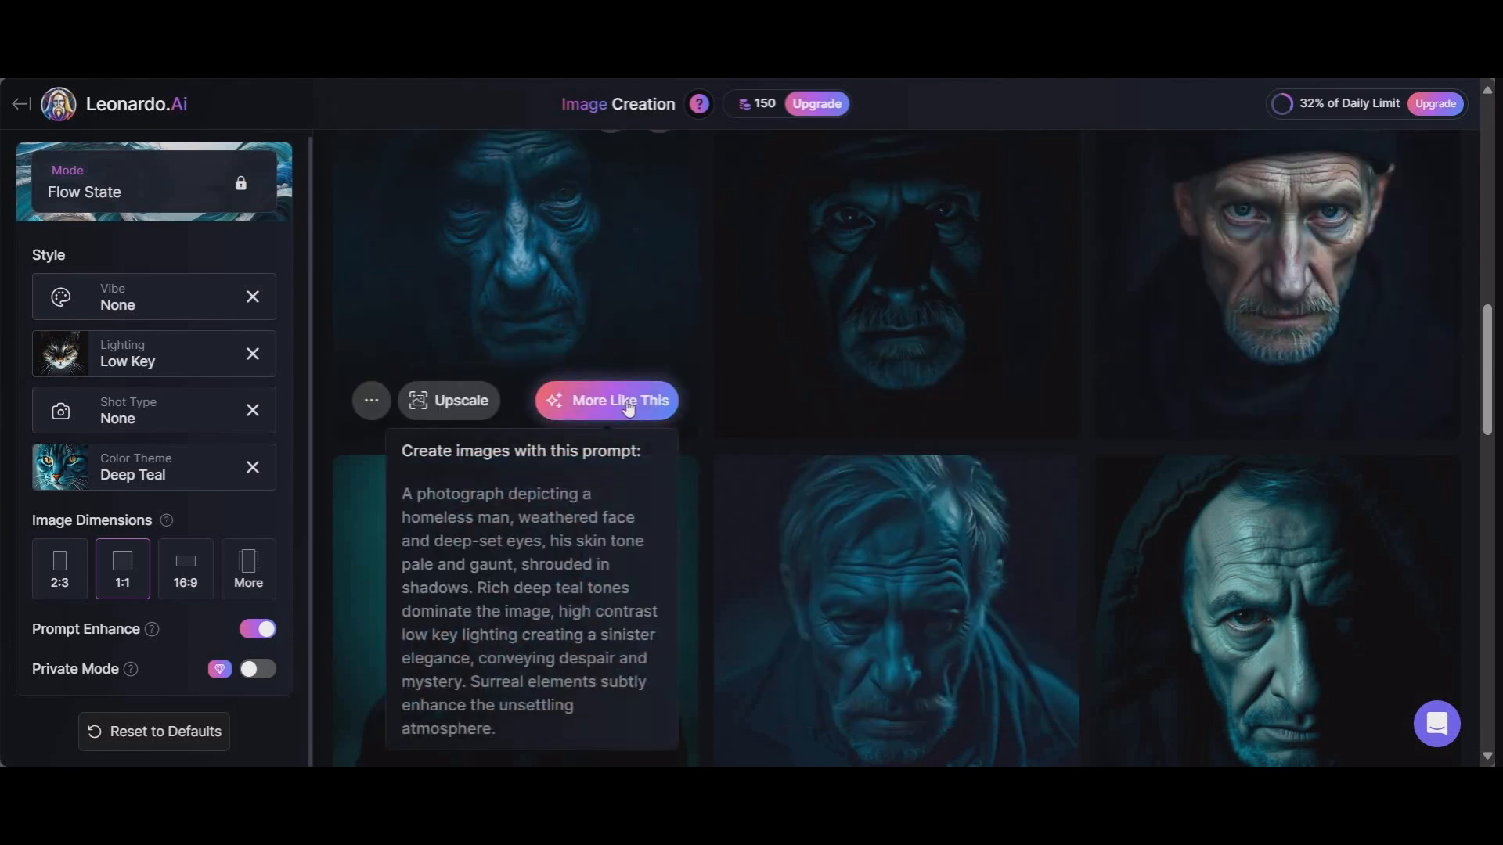
scroll(629, 409, "up", 3)
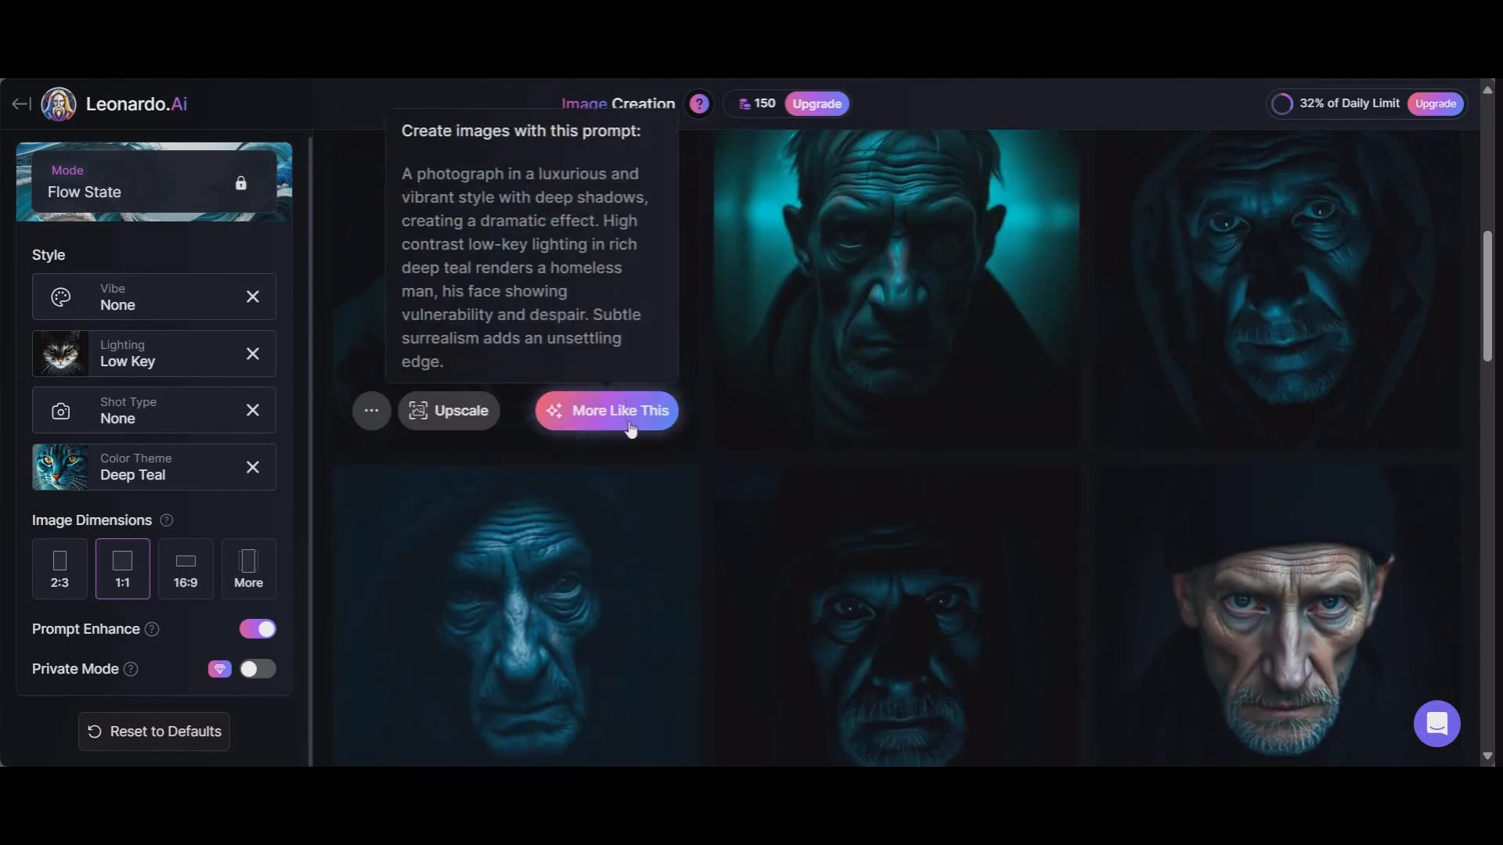
scroll(631, 429, "up", 2)
scroll(614, 426, "up", 5)
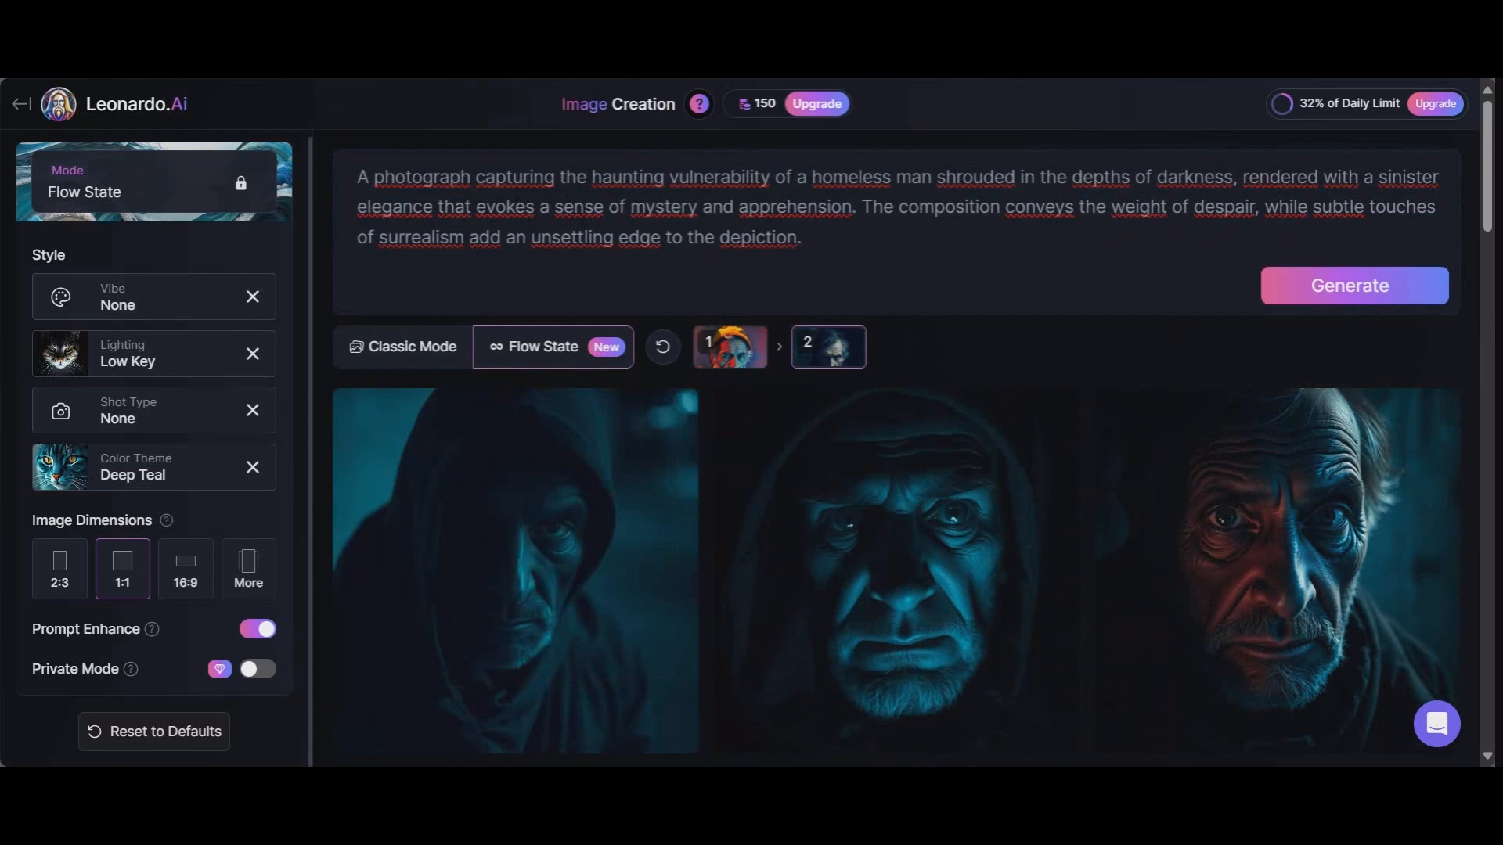
Read the individual prompts behind the three first-row portraits and the last third-row portrait
scroll(644, 309, "down", 4)
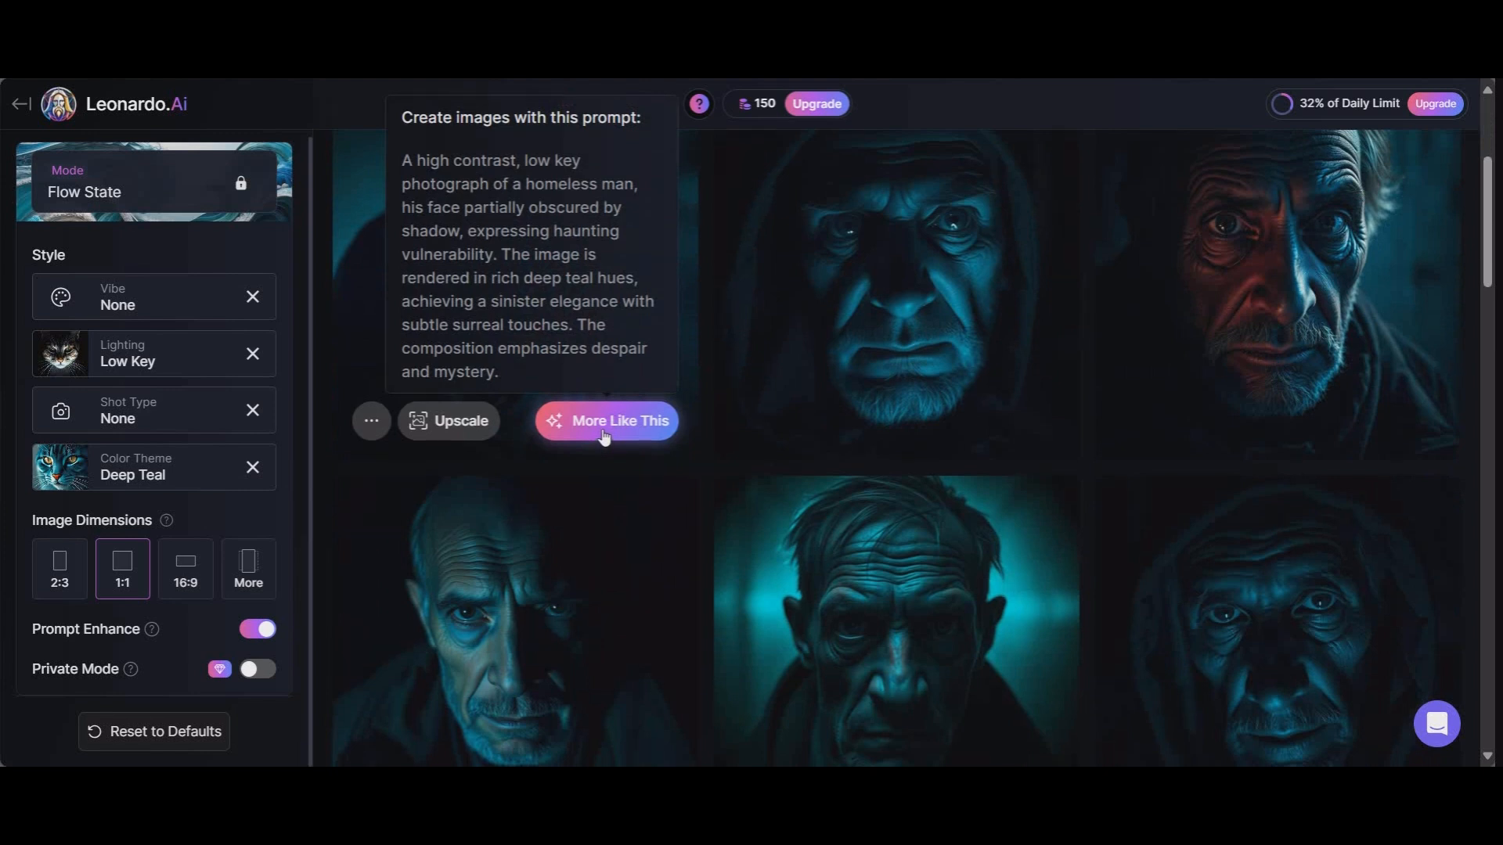
mouse_move(996, 437)
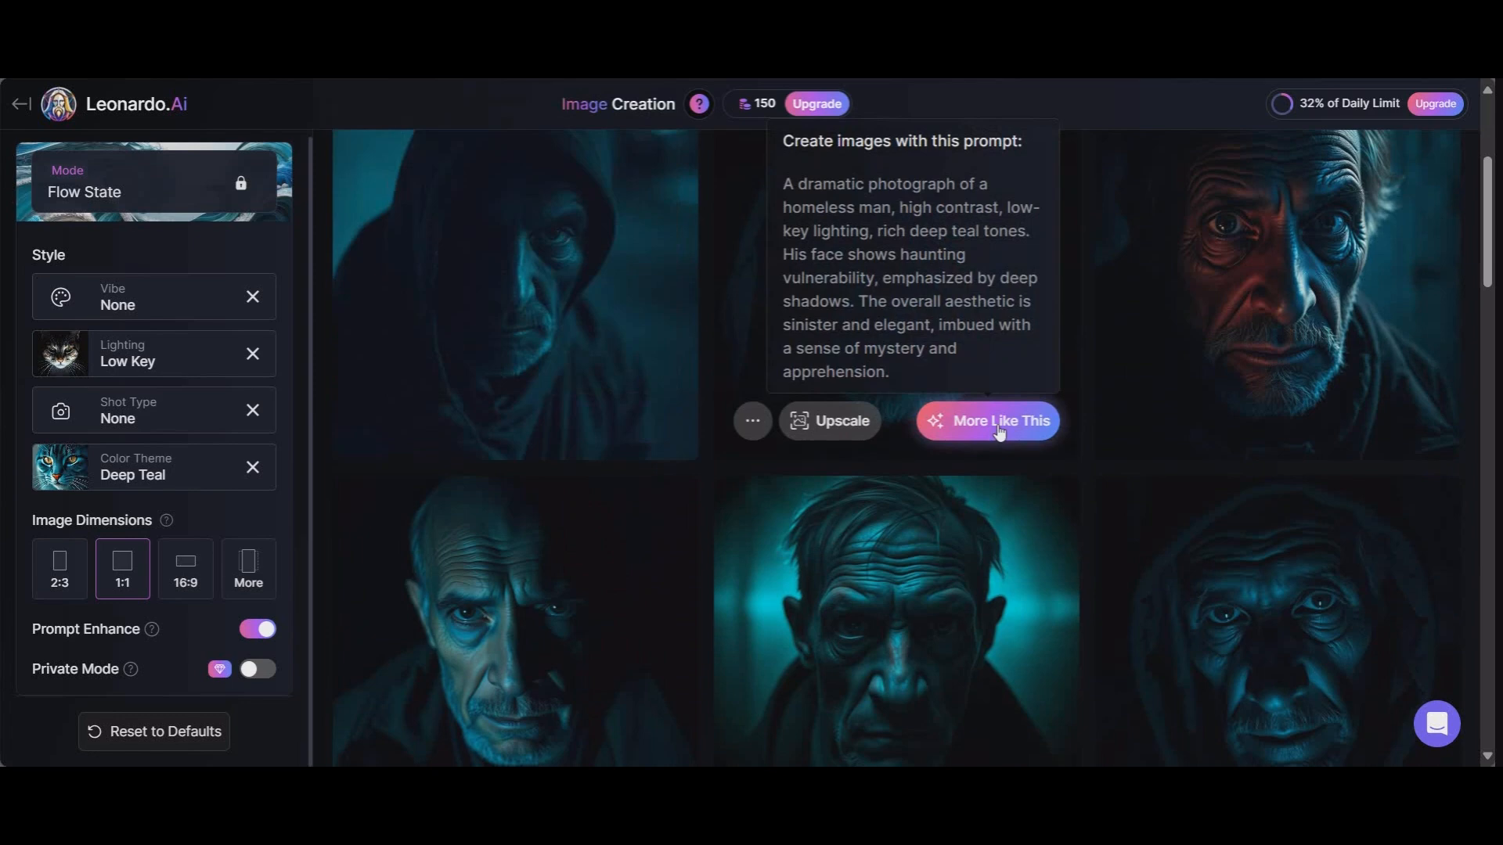
mouse_move(579, 419)
mouse_move(1360, 435)
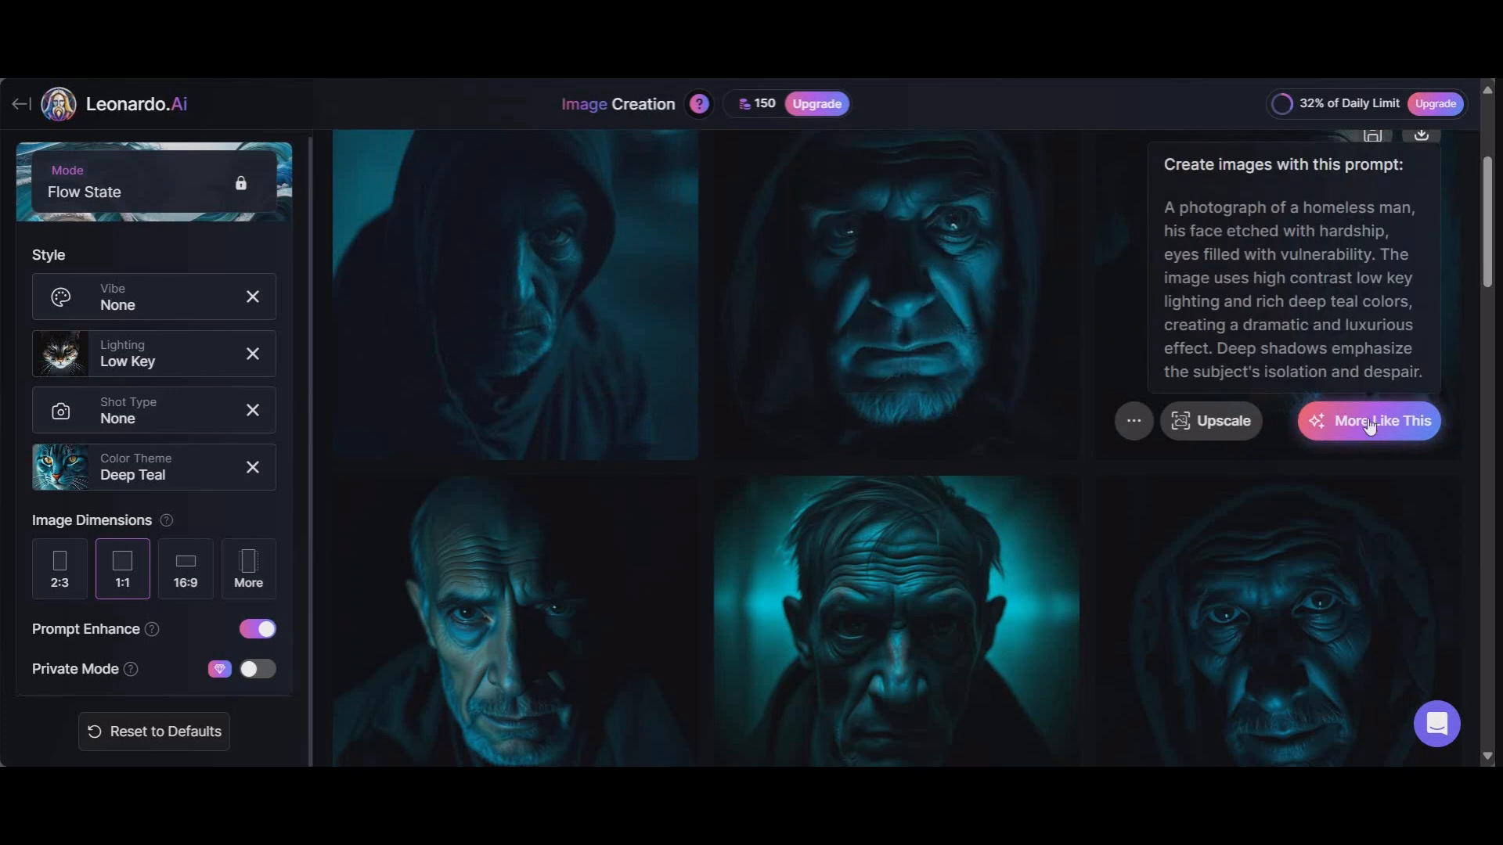
scroll(1369, 427, "down", 3)
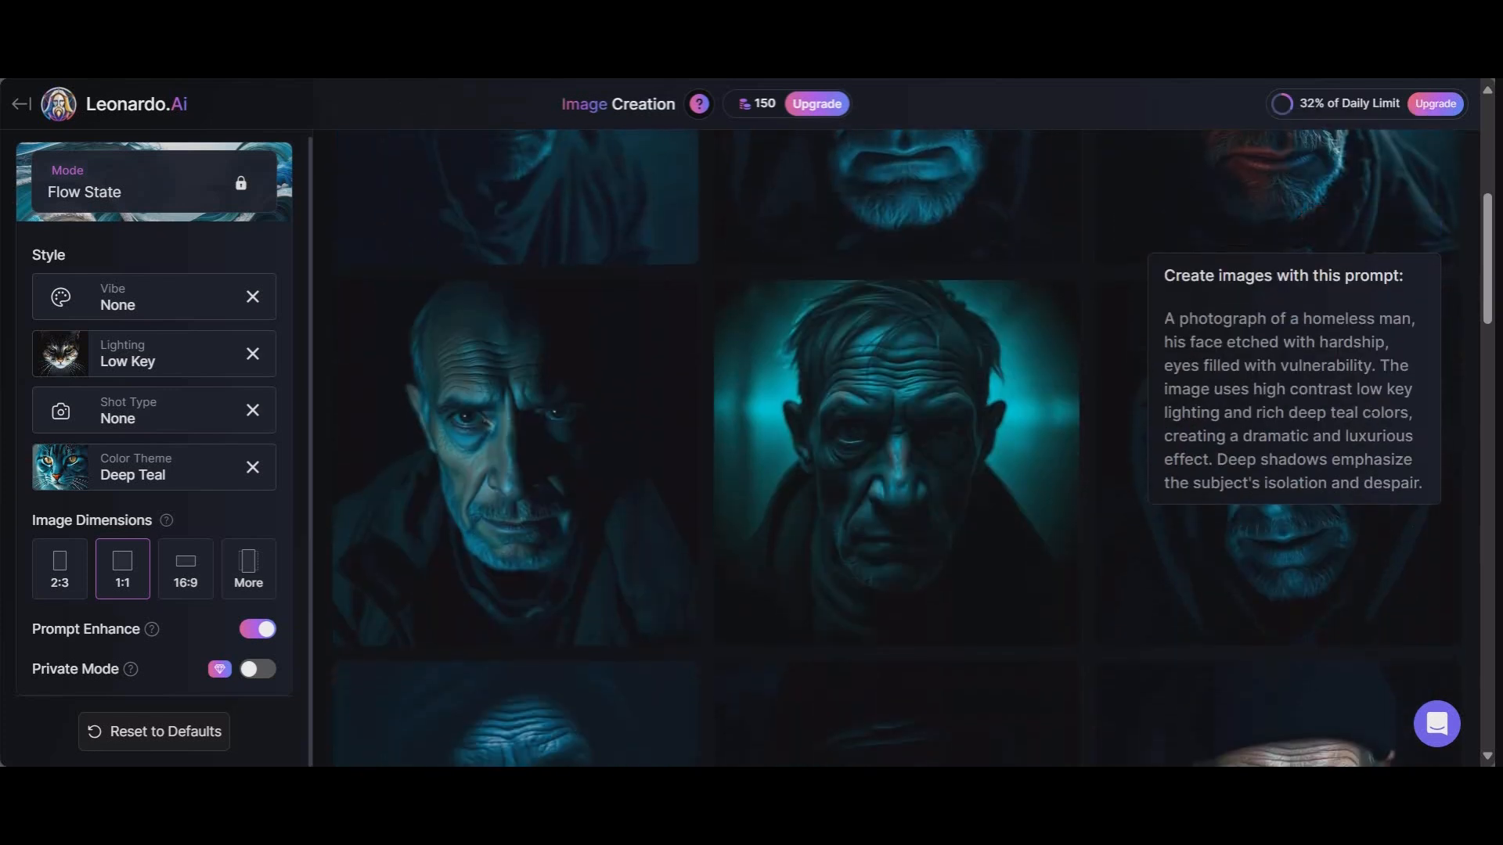
scroll(1370, 426, "up", 3)
scroll(1370, 426, "down", 4)
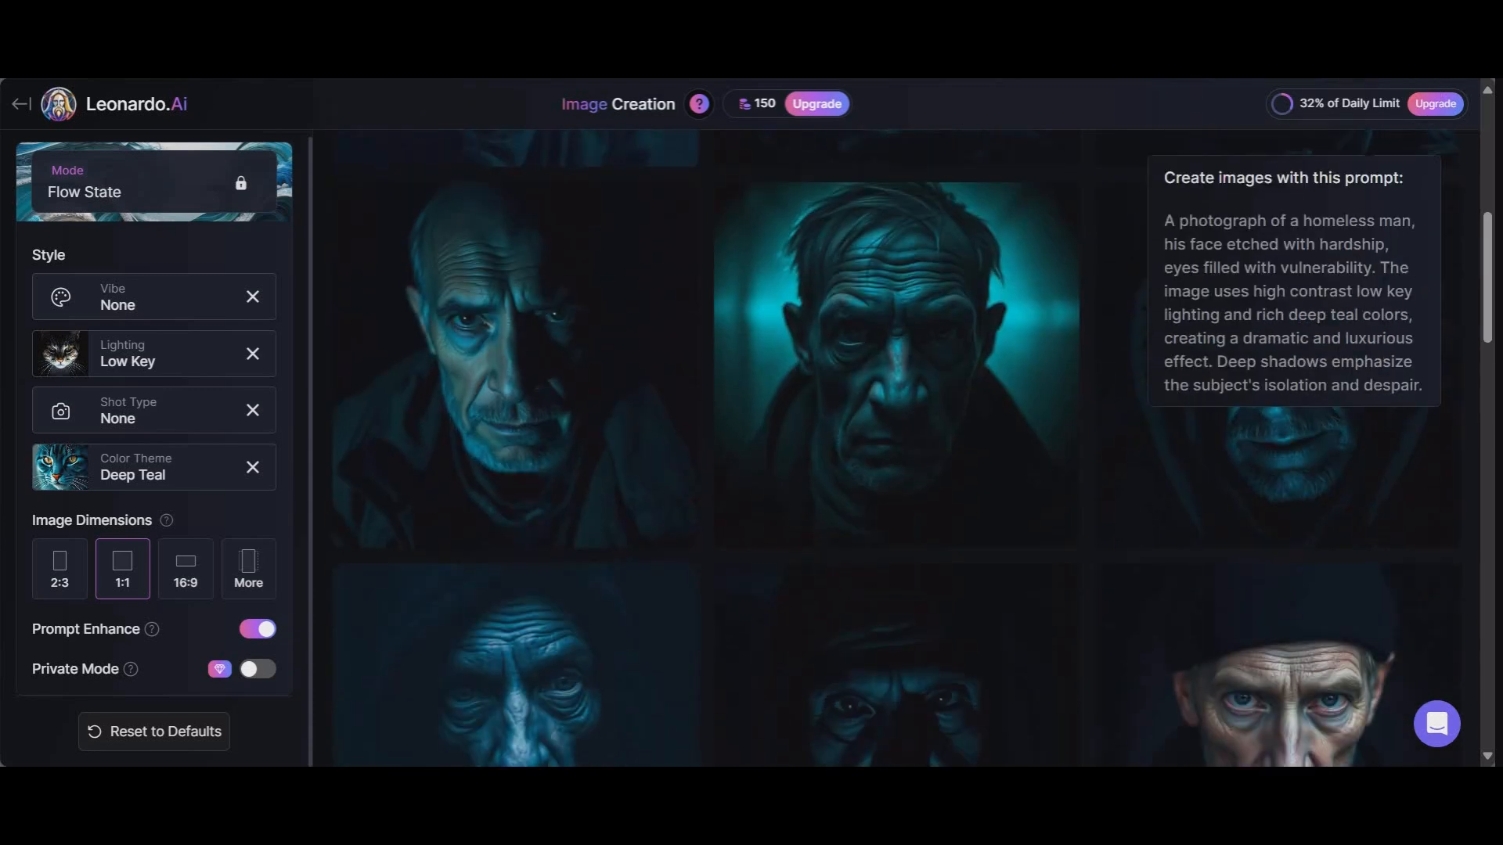
scroll(1370, 427, "up", 5)
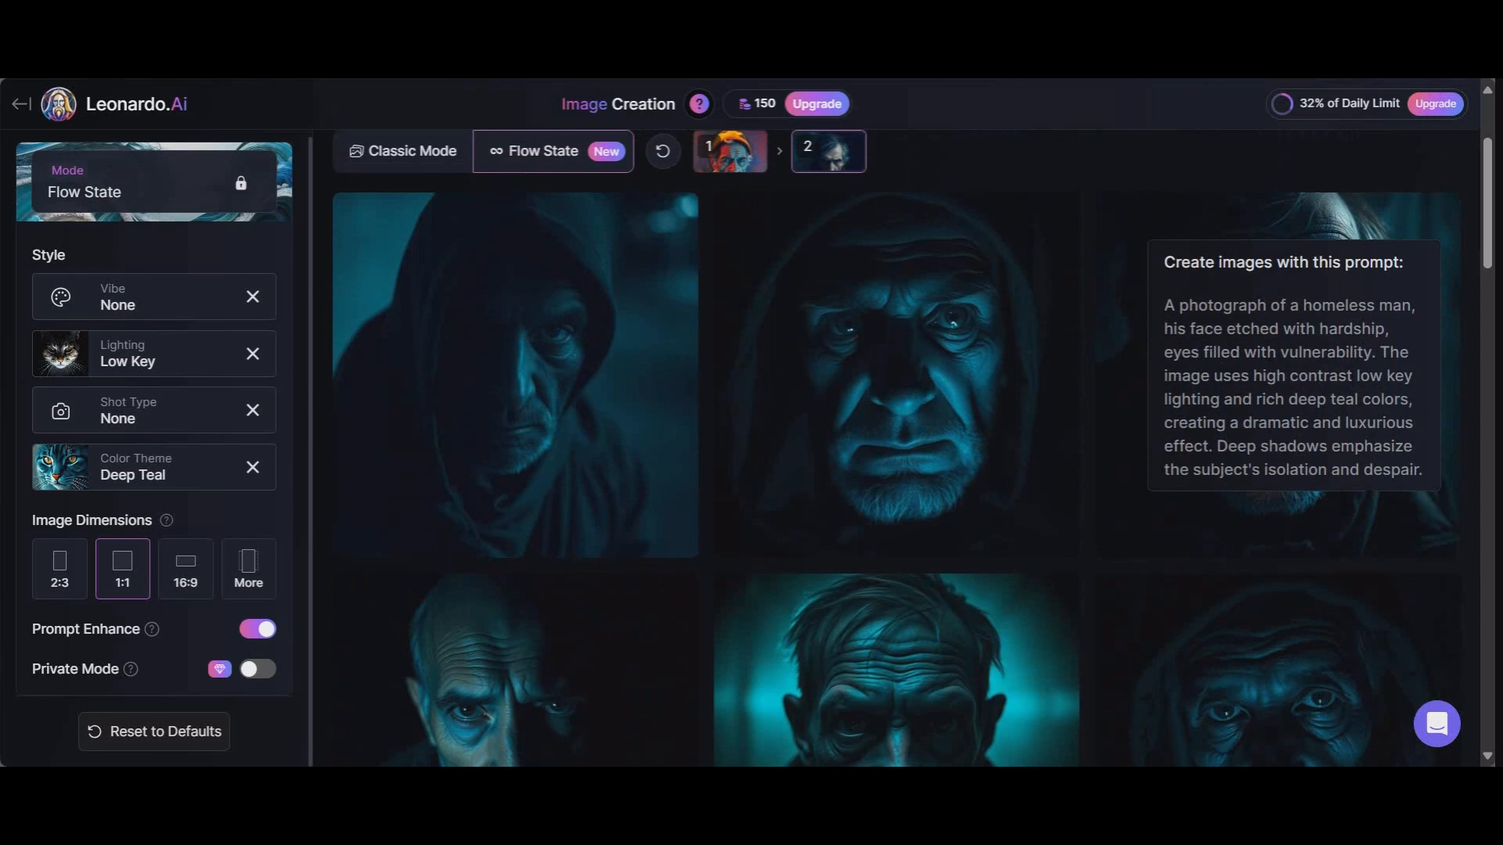
scroll(1351, 376, "down", 10)
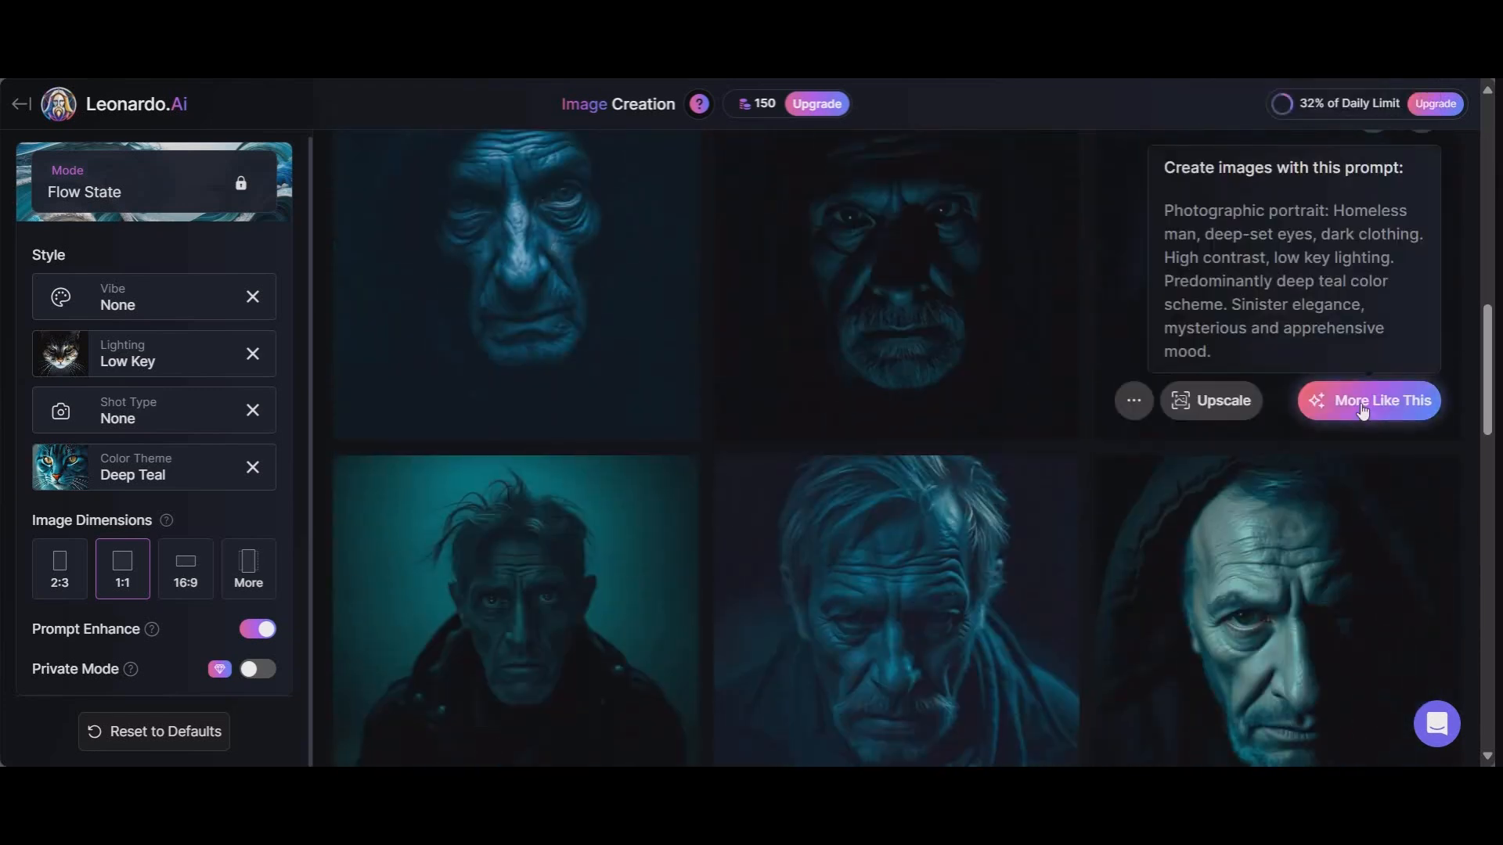
scroll(1330, 391, "up", 5)
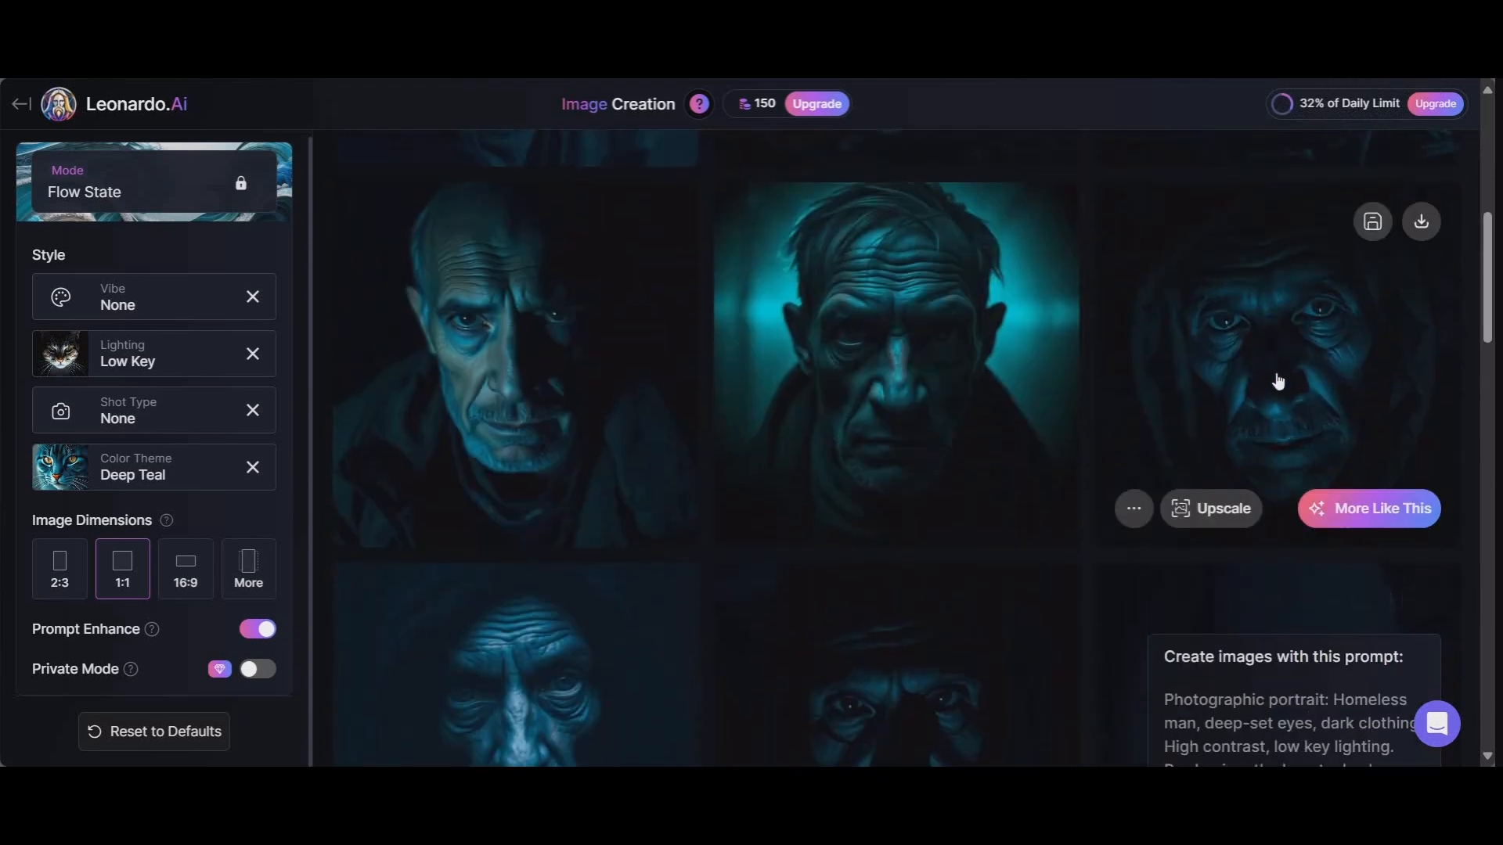
Try to select the prompt text shown for the middle second-row portrait
mouse_move(990, 517)
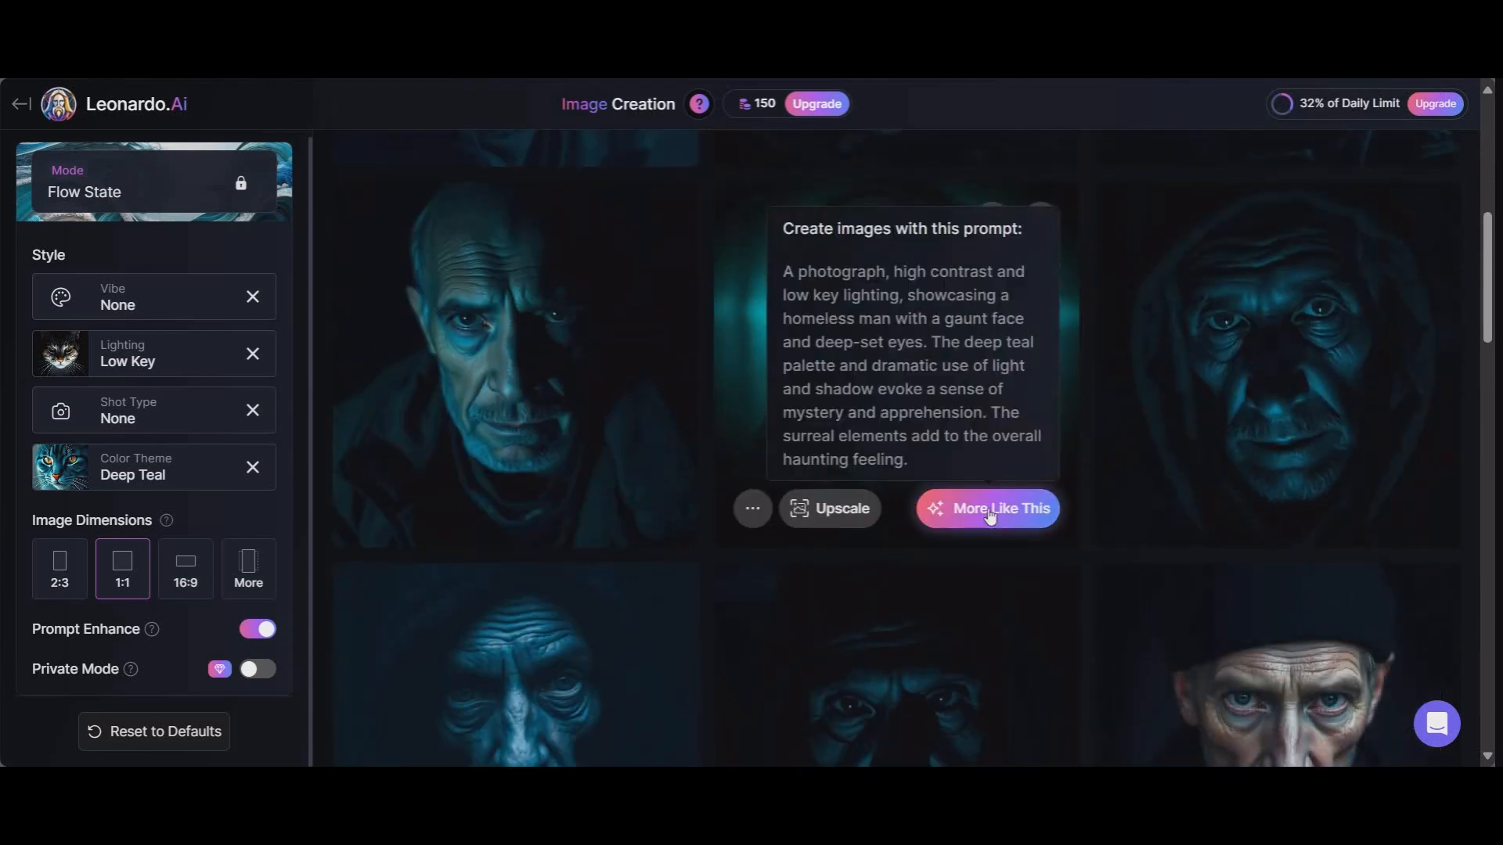
left_click_drag(917, 463, 766, 279)
mouse_move(999, 512)
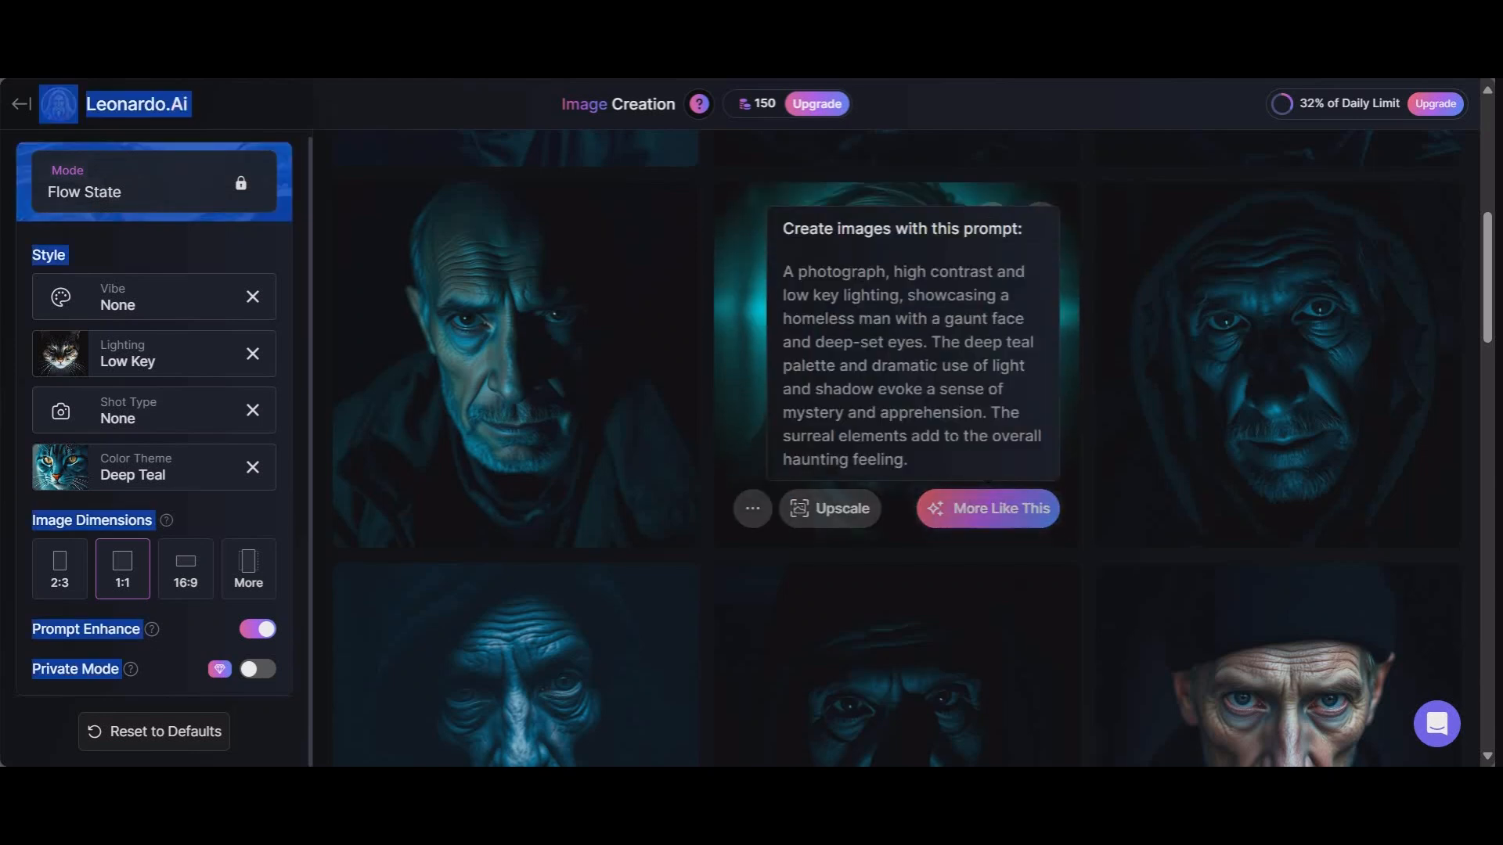
left_click(918, 465)
left_click_drag(917, 463, 794, 271)
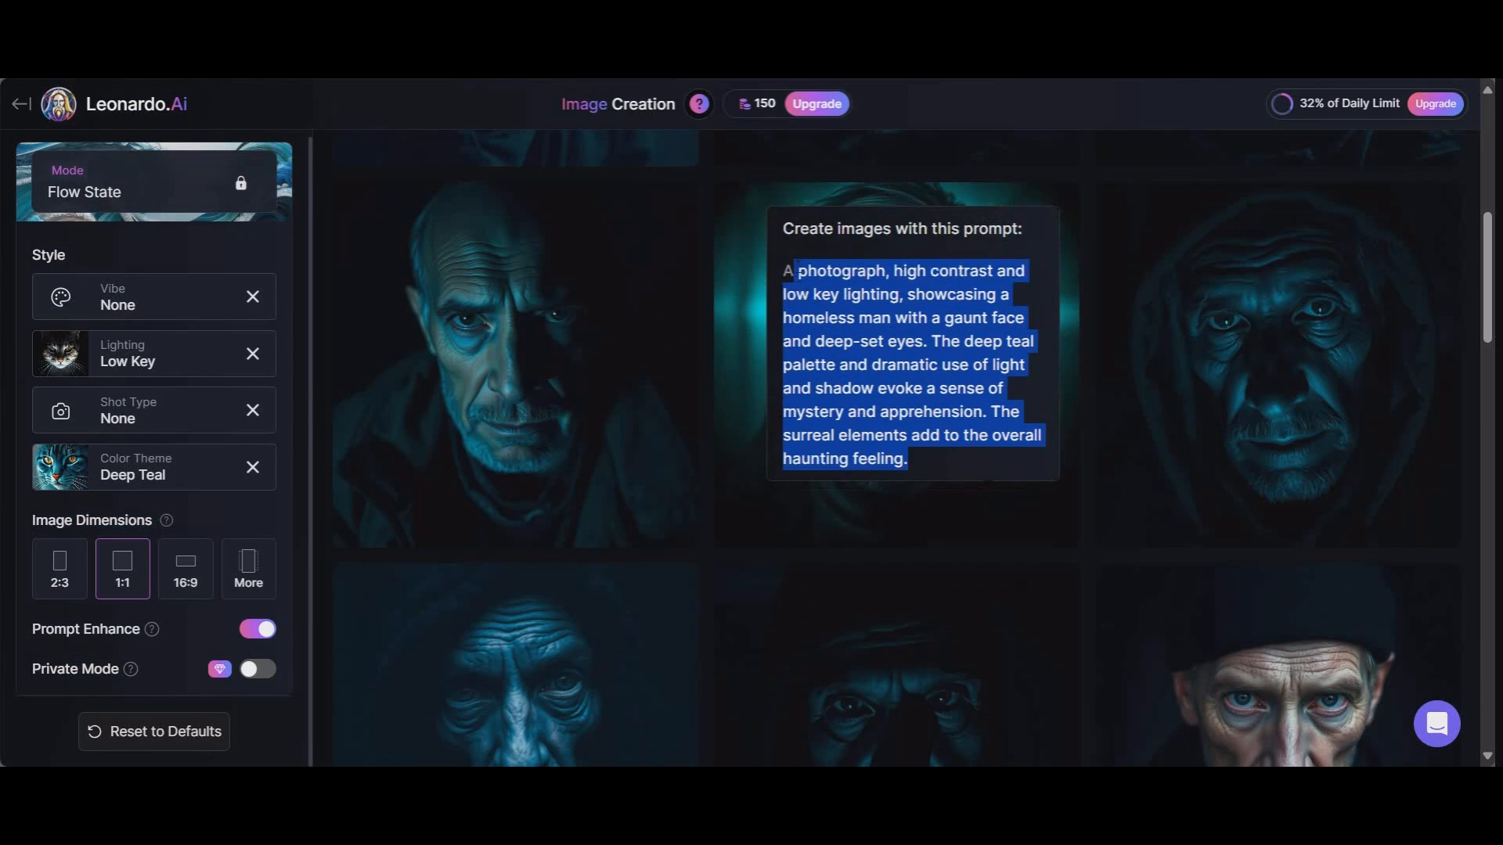
left_click(862, 321)
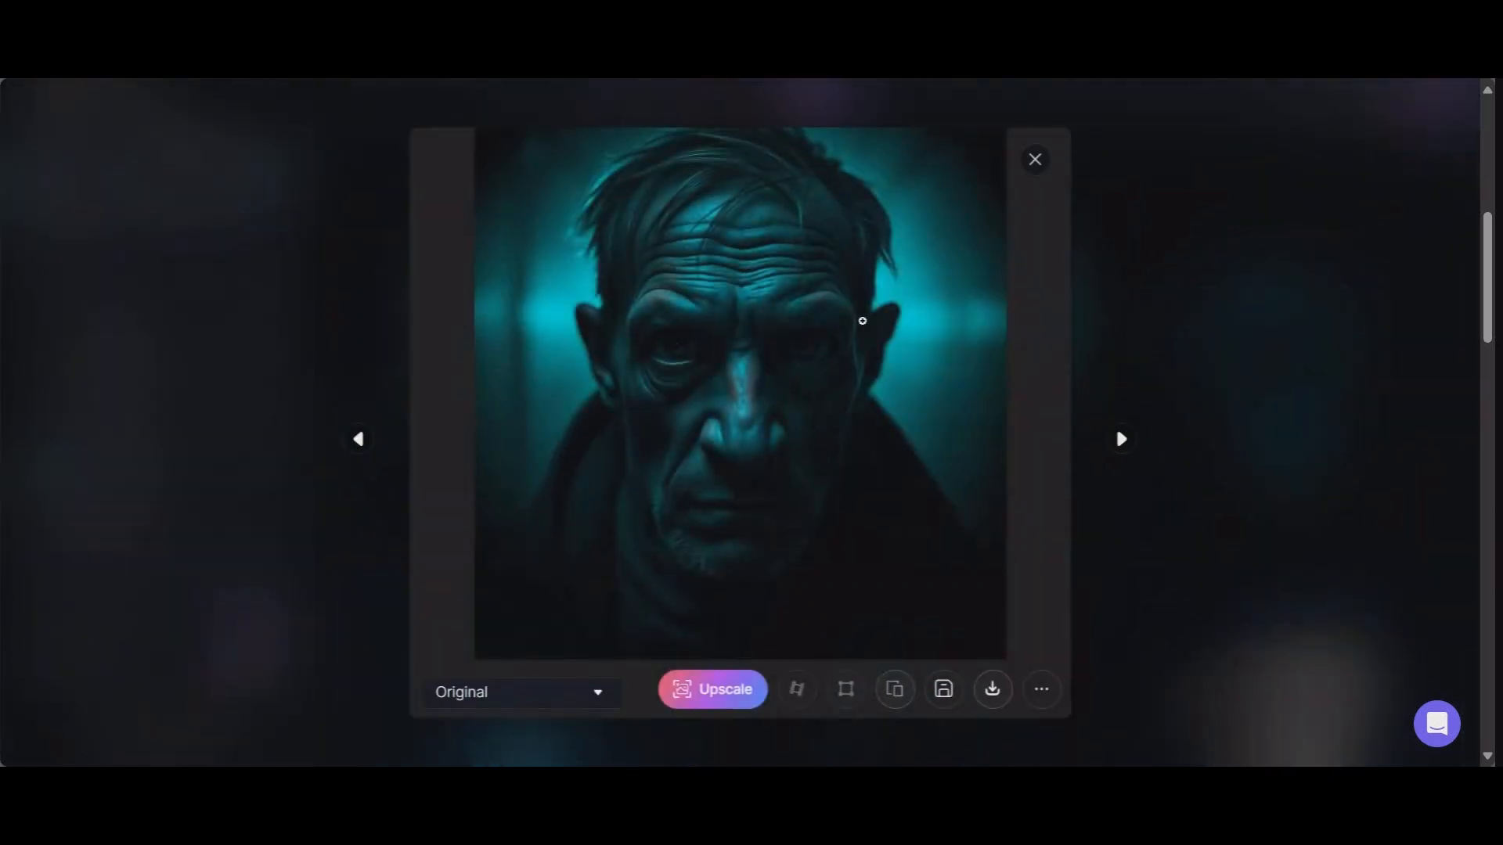
left_click(1035, 160)
Open the enlarged preview of the middle second-row portrait, check its version list and further options, and close it
left_click(929, 336)
left_click(603, 698)
left_click(603, 697)
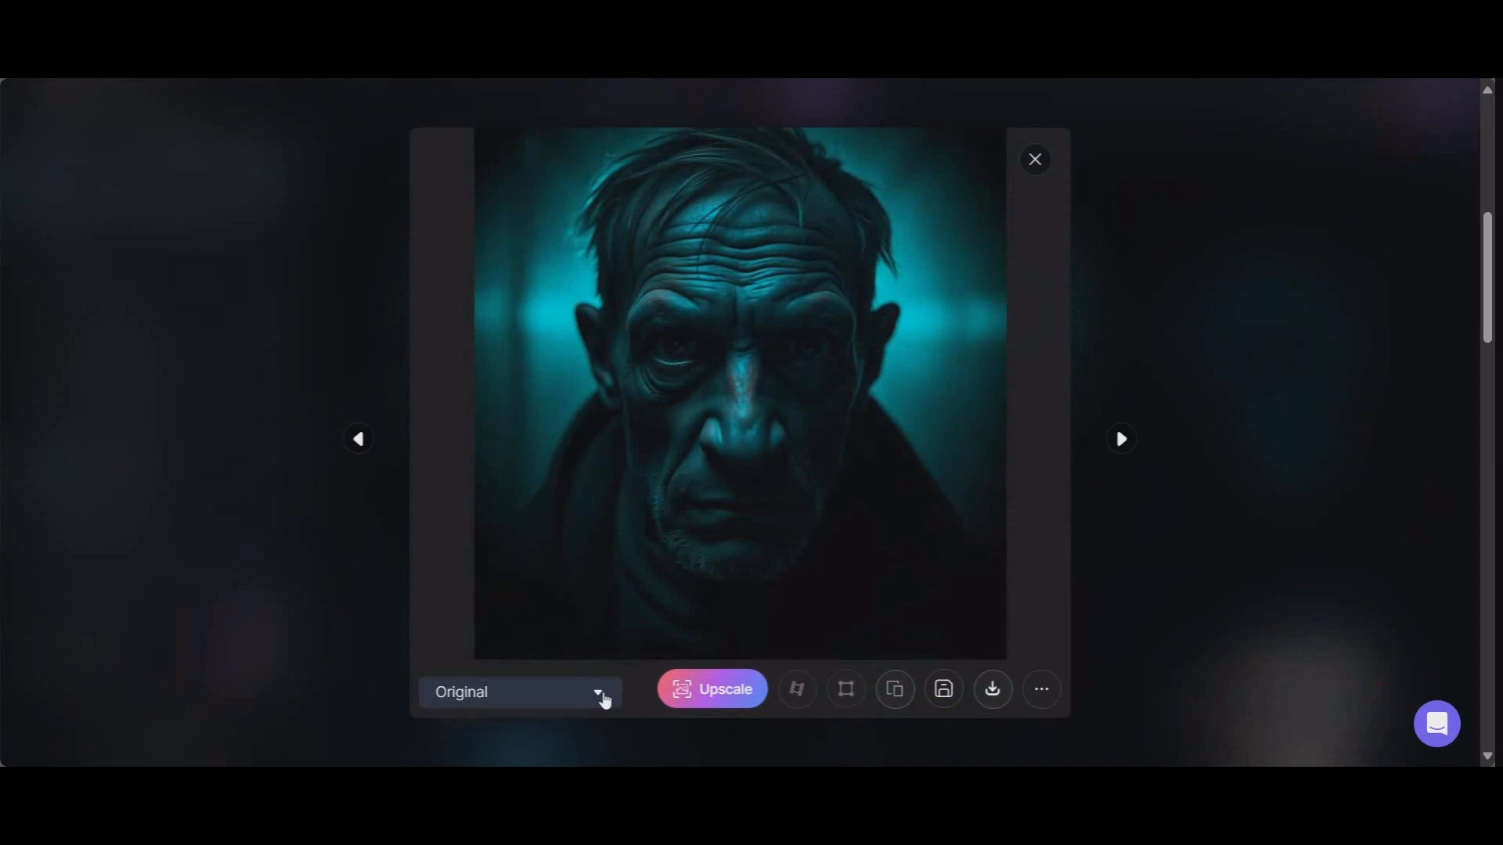
left_click(1042, 690)
left_click(1042, 695)
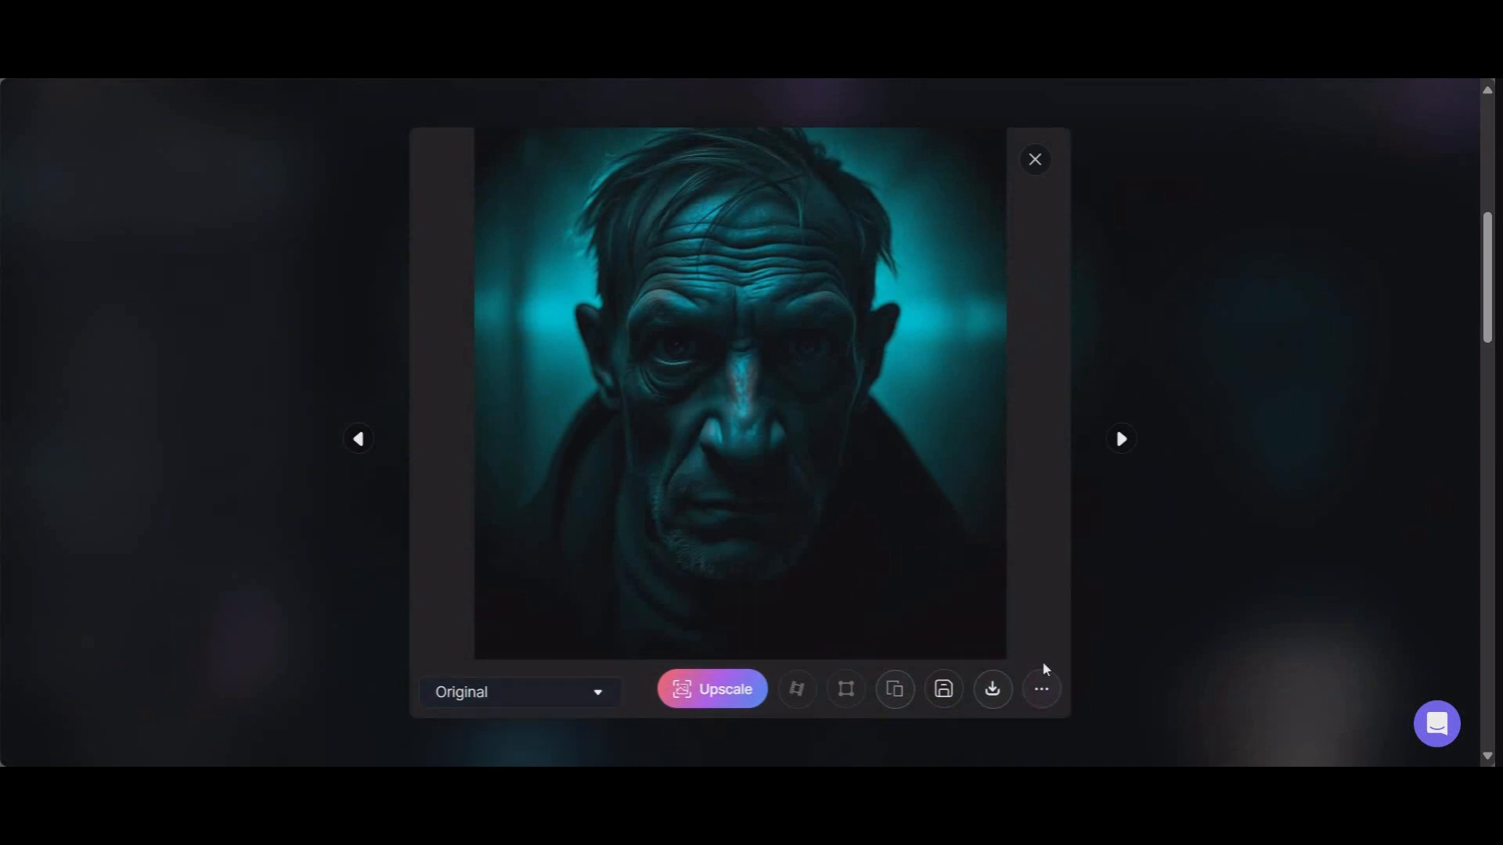
left_click(1122, 440)
left_click(1036, 161)
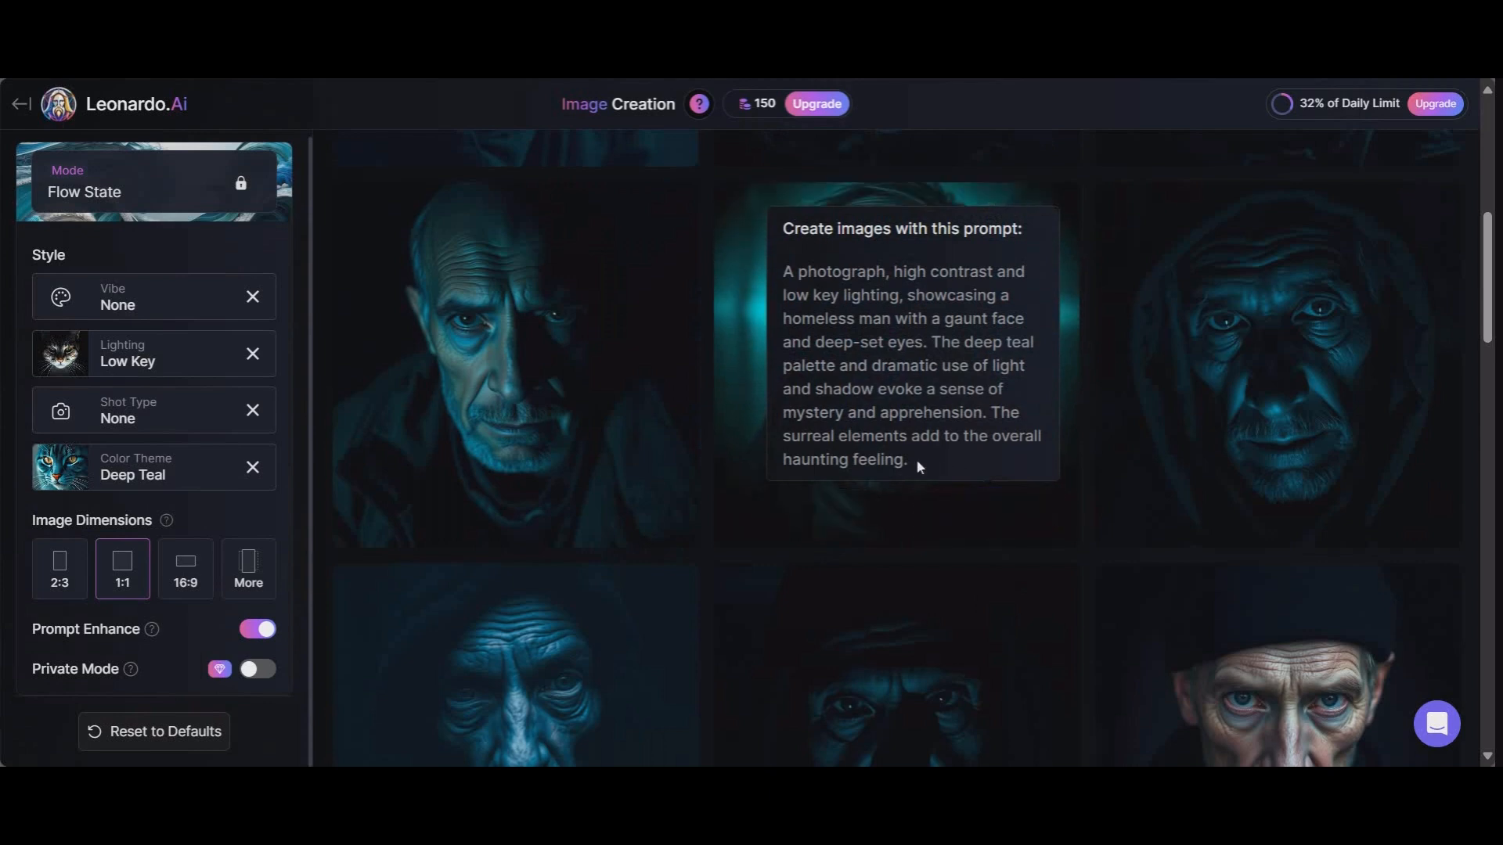
Try once more to select the full prompt of the middle second-row portrait from its More Like This tooltip
left_click_drag(912, 462, 794, 271)
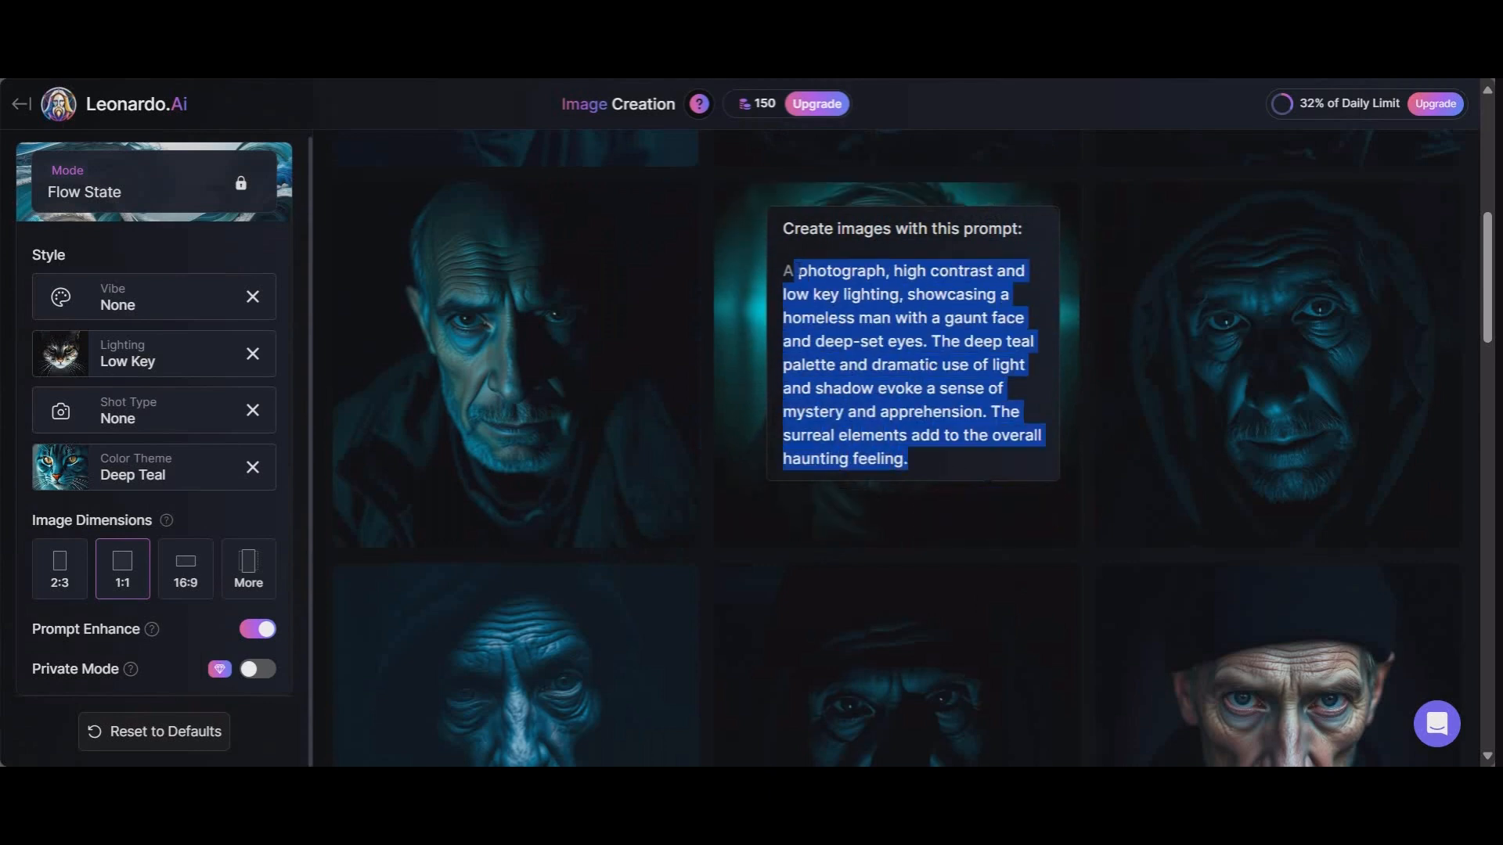
left_click(786, 270)
left_click(1035, 161)
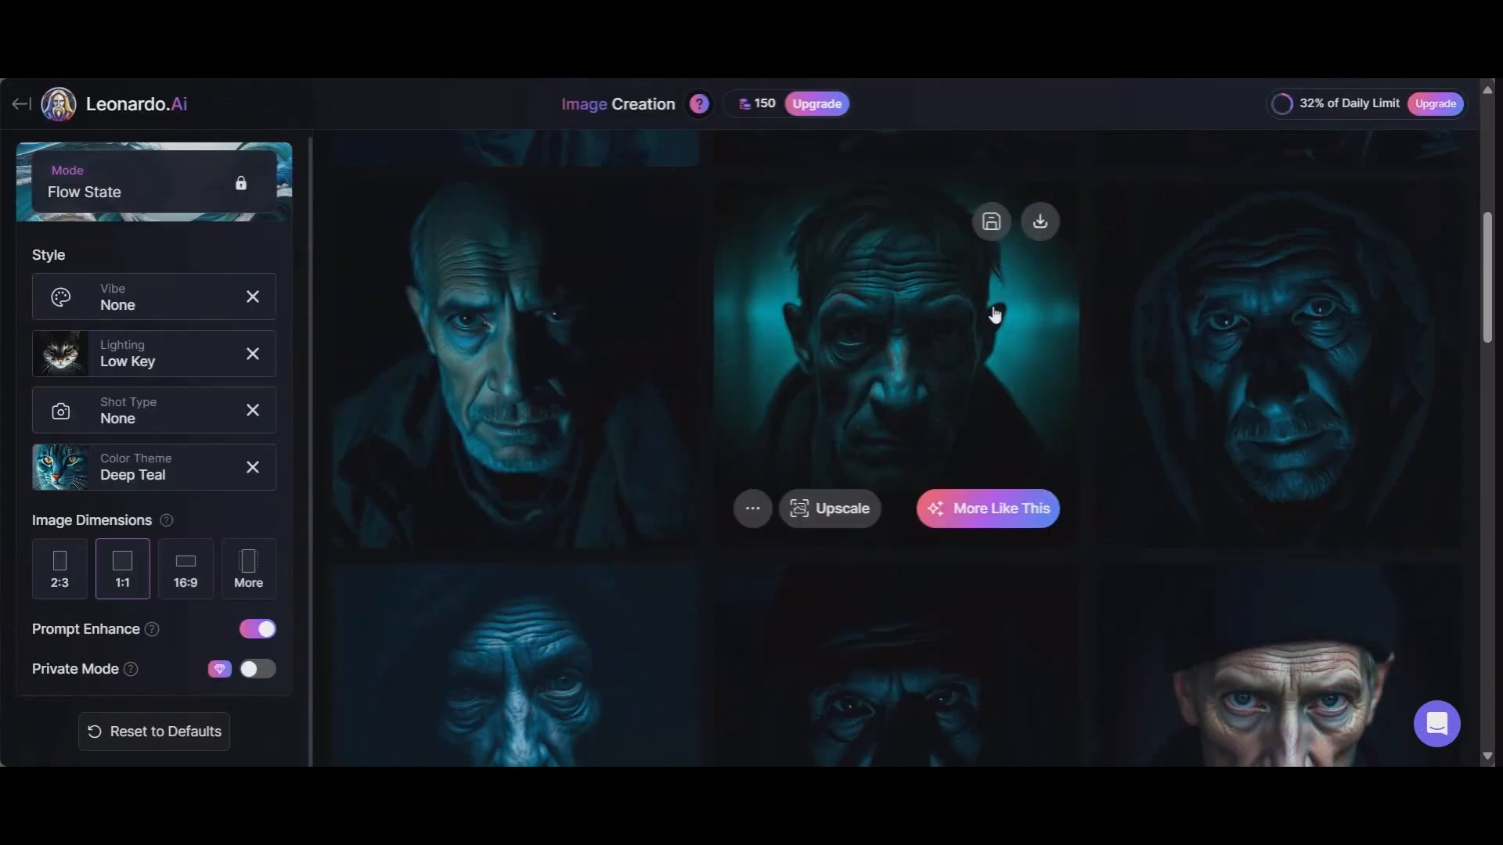
Look through the lower rows of the Deep Teal stream as far as its end, and return to the first row
scroll(862, 389, "down", 3)
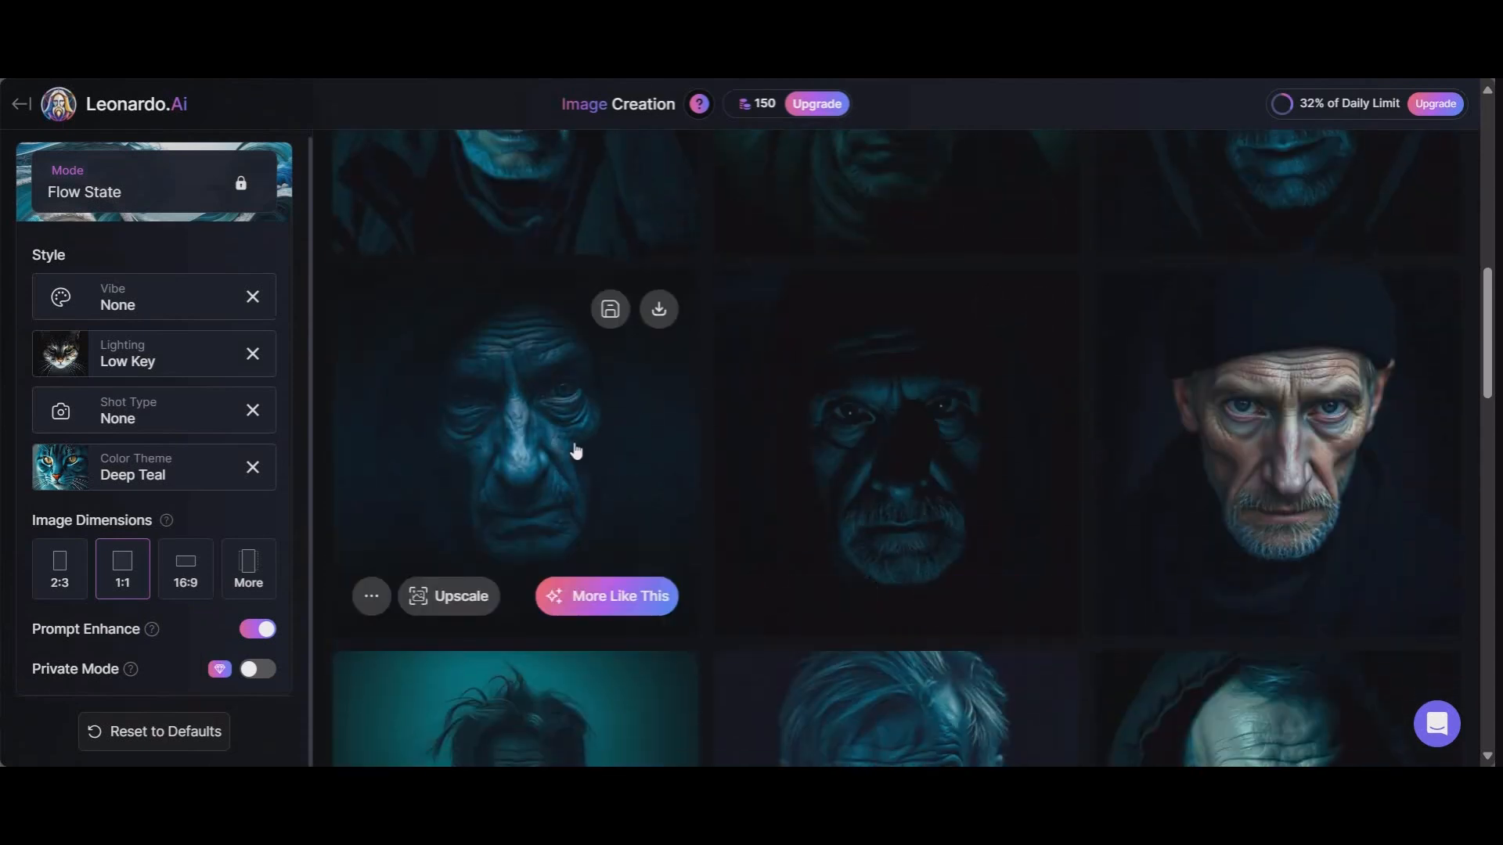
mouse_move(615, 603)
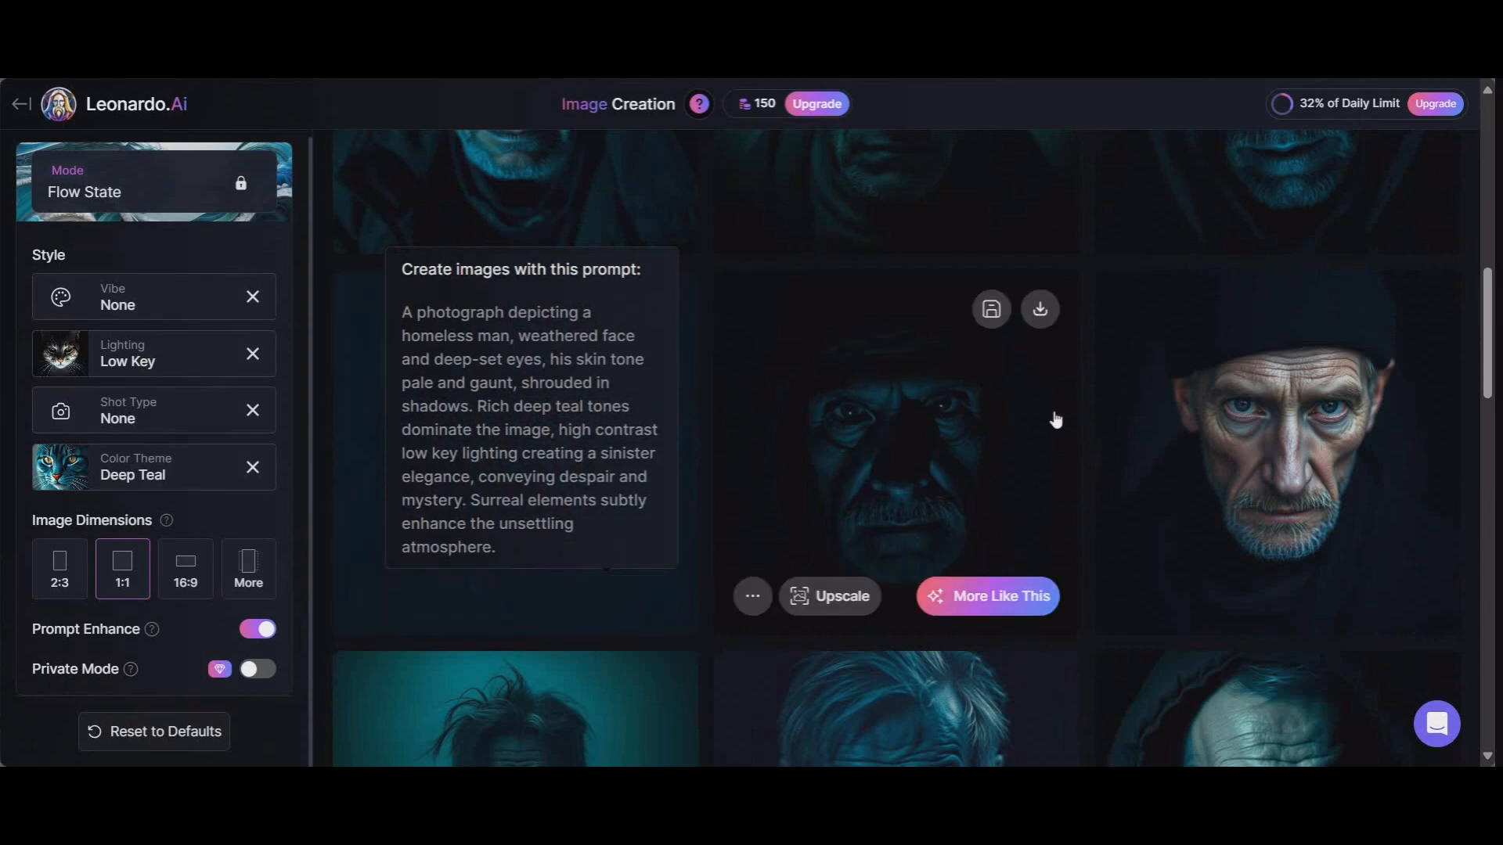
scroll(1052, 419, "down", 5)
scroll(561, 313, "down", 7)
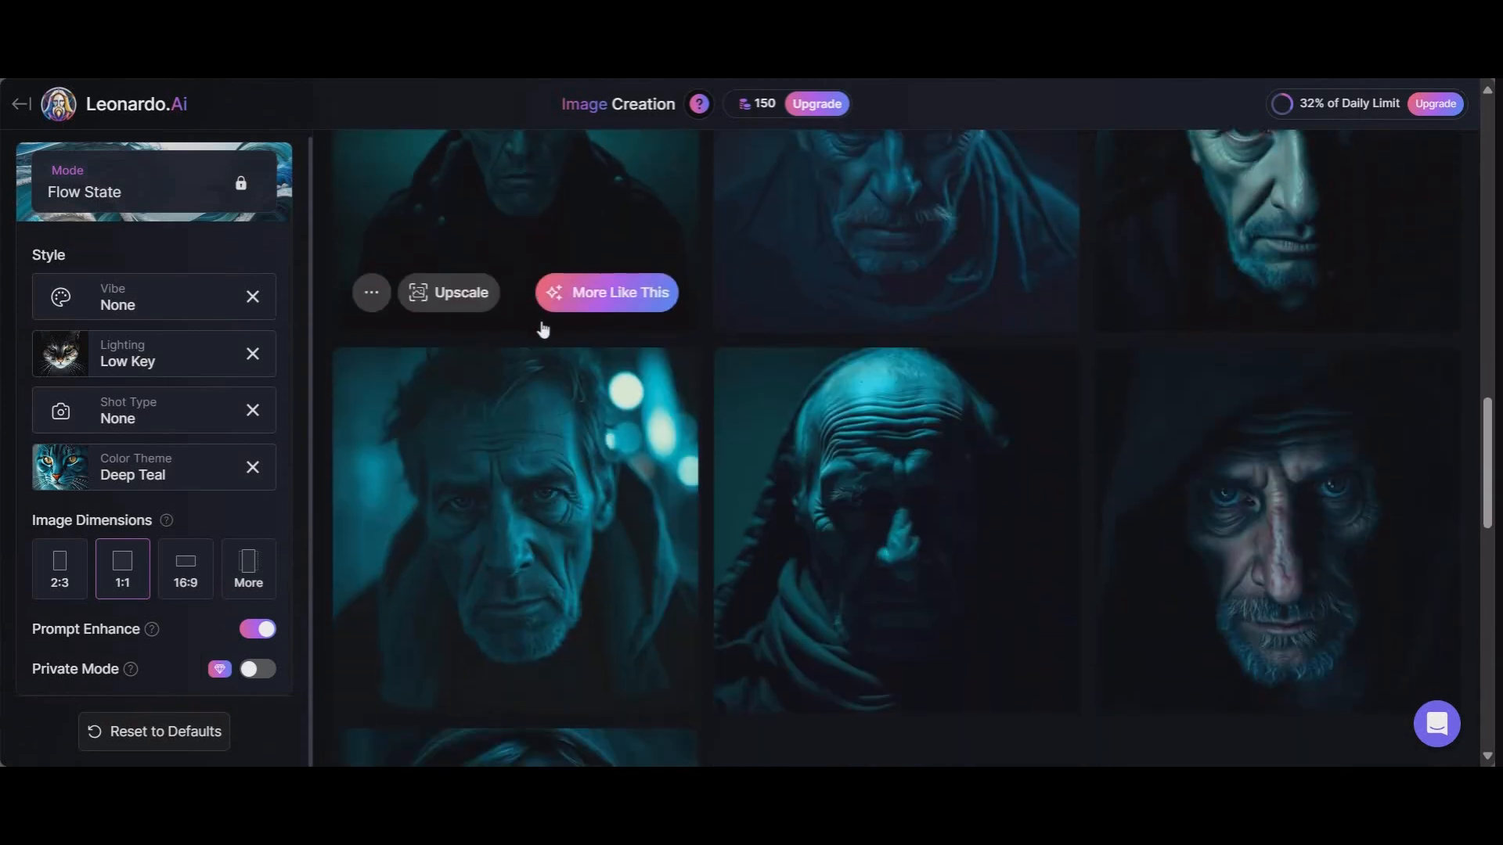
scroll(624, 289, "down", 3)
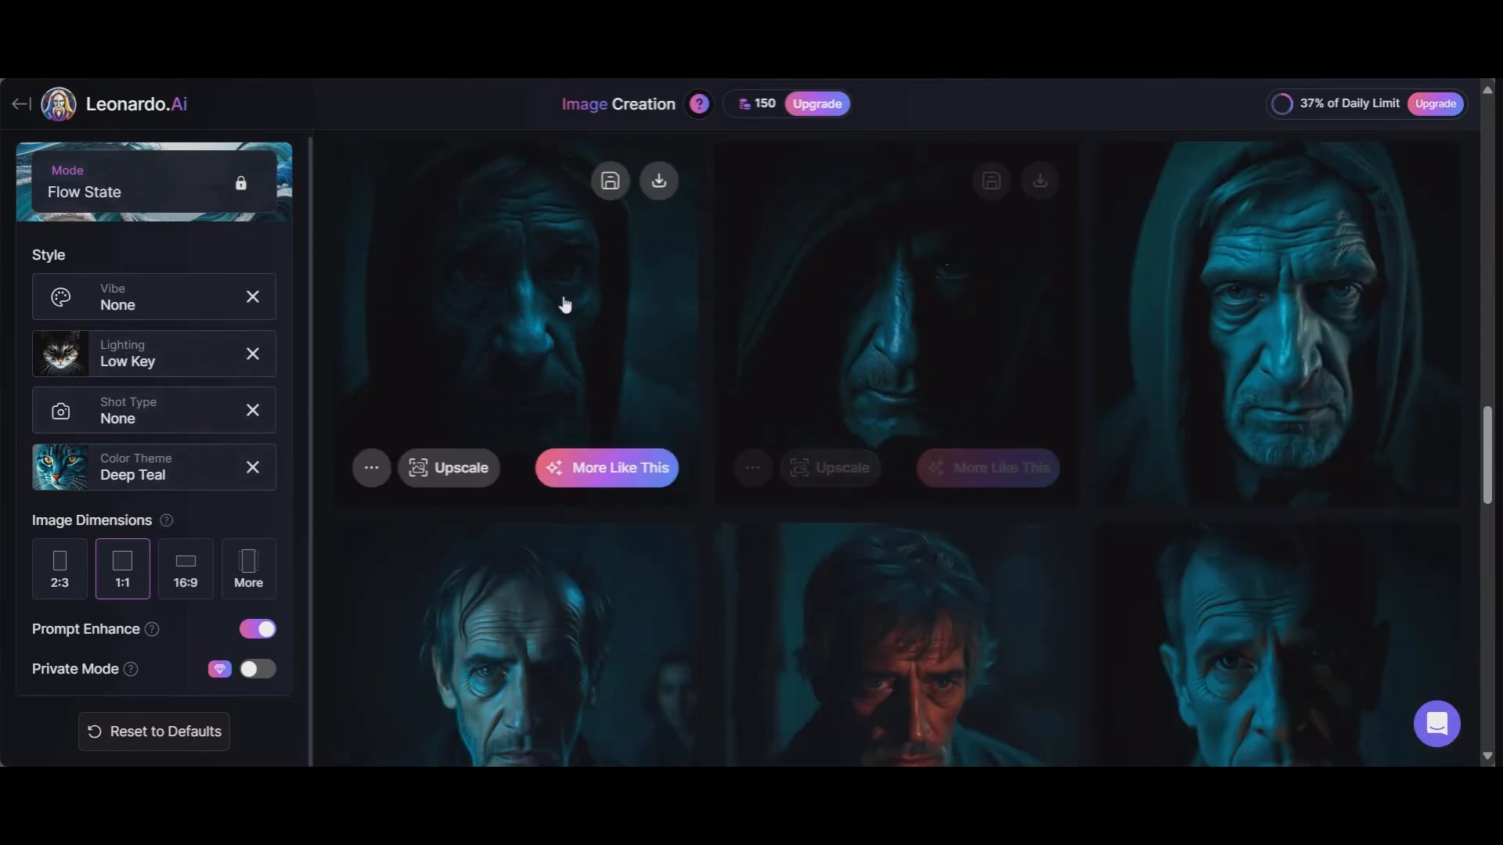
scroll(939, 282, "down", 2)
scroll(1021, 258, "down", 5)
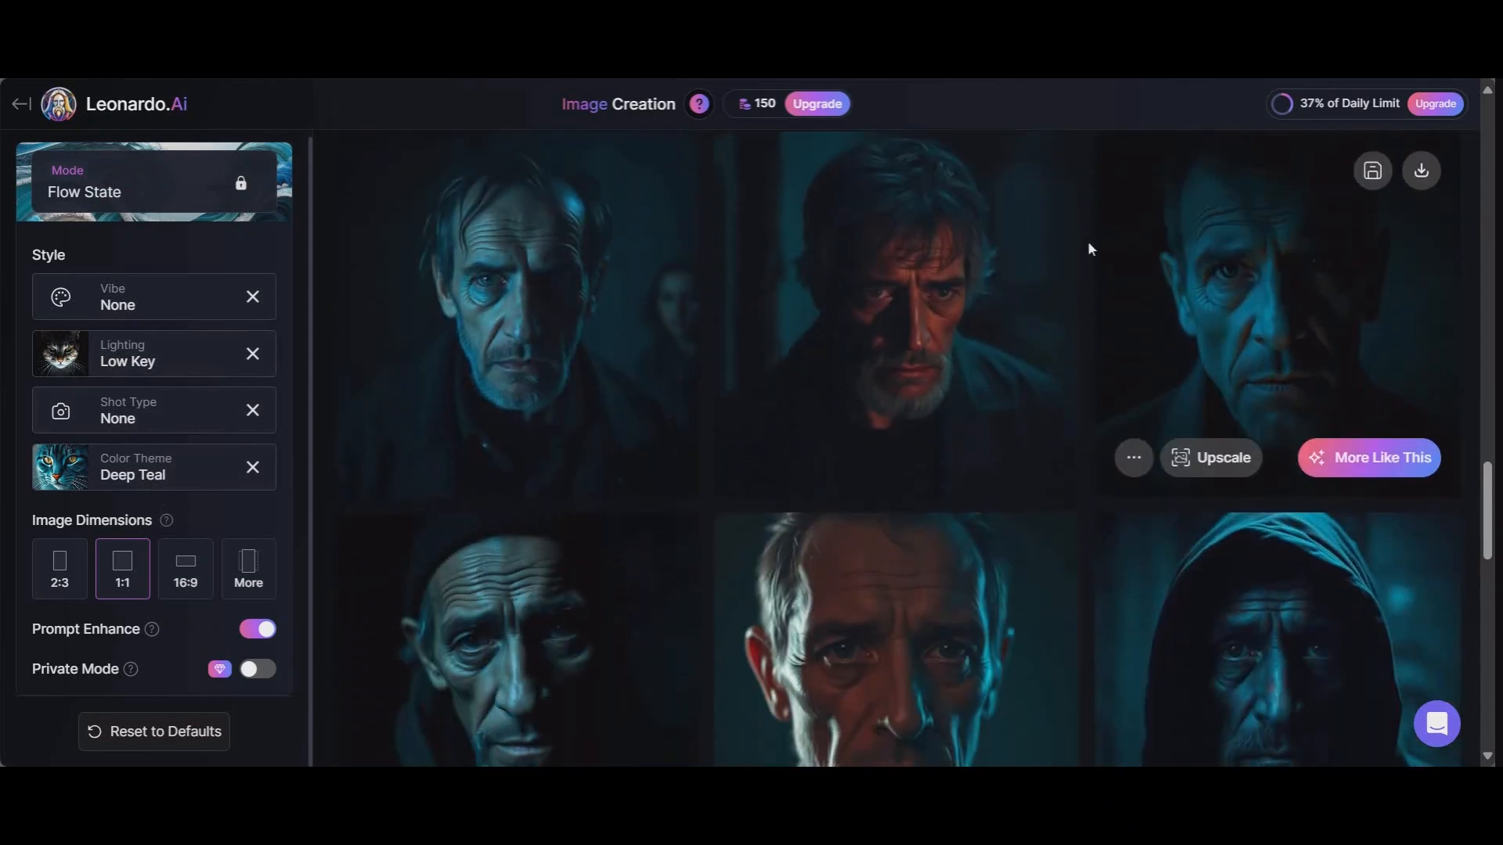
scroll(940, 313, "down", 4)
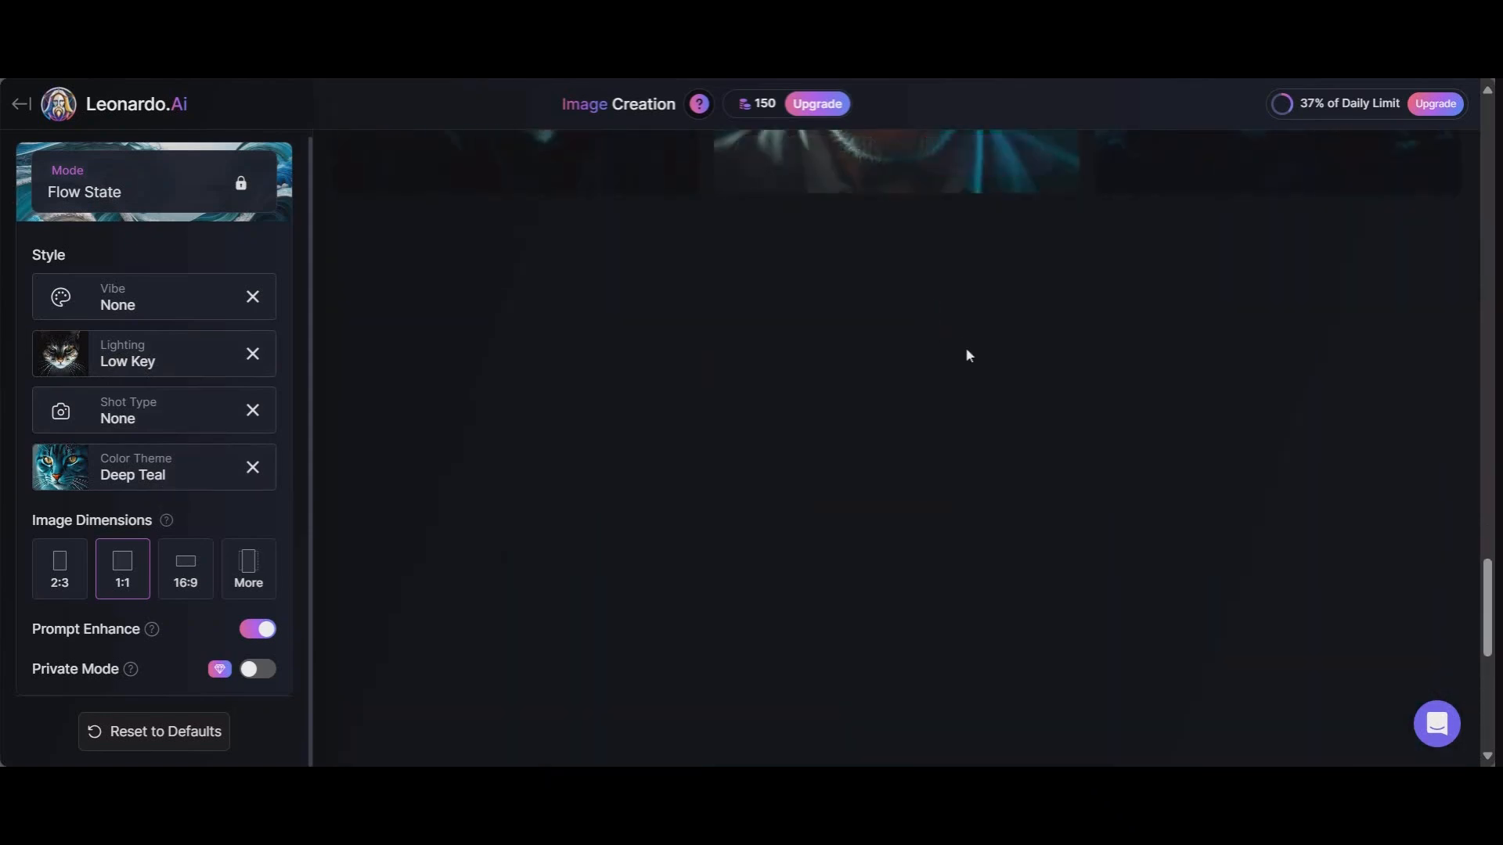
scroll(940, 430, "up", 6)
scroll(811, 430, "down", 4)
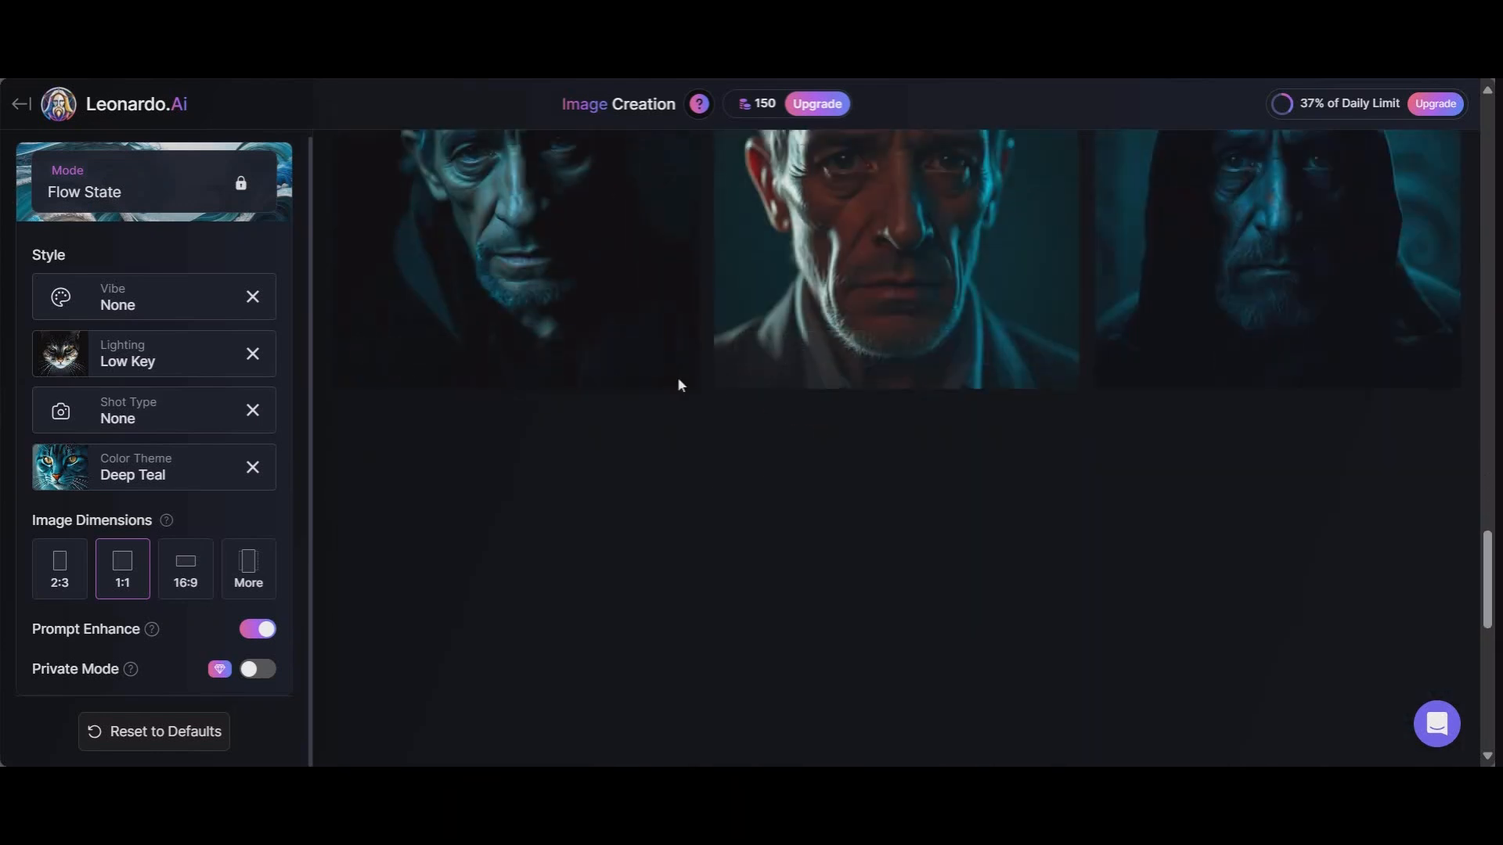
scroll(740, 462, "down", 3)
scroll(739, 477, "up", 20)
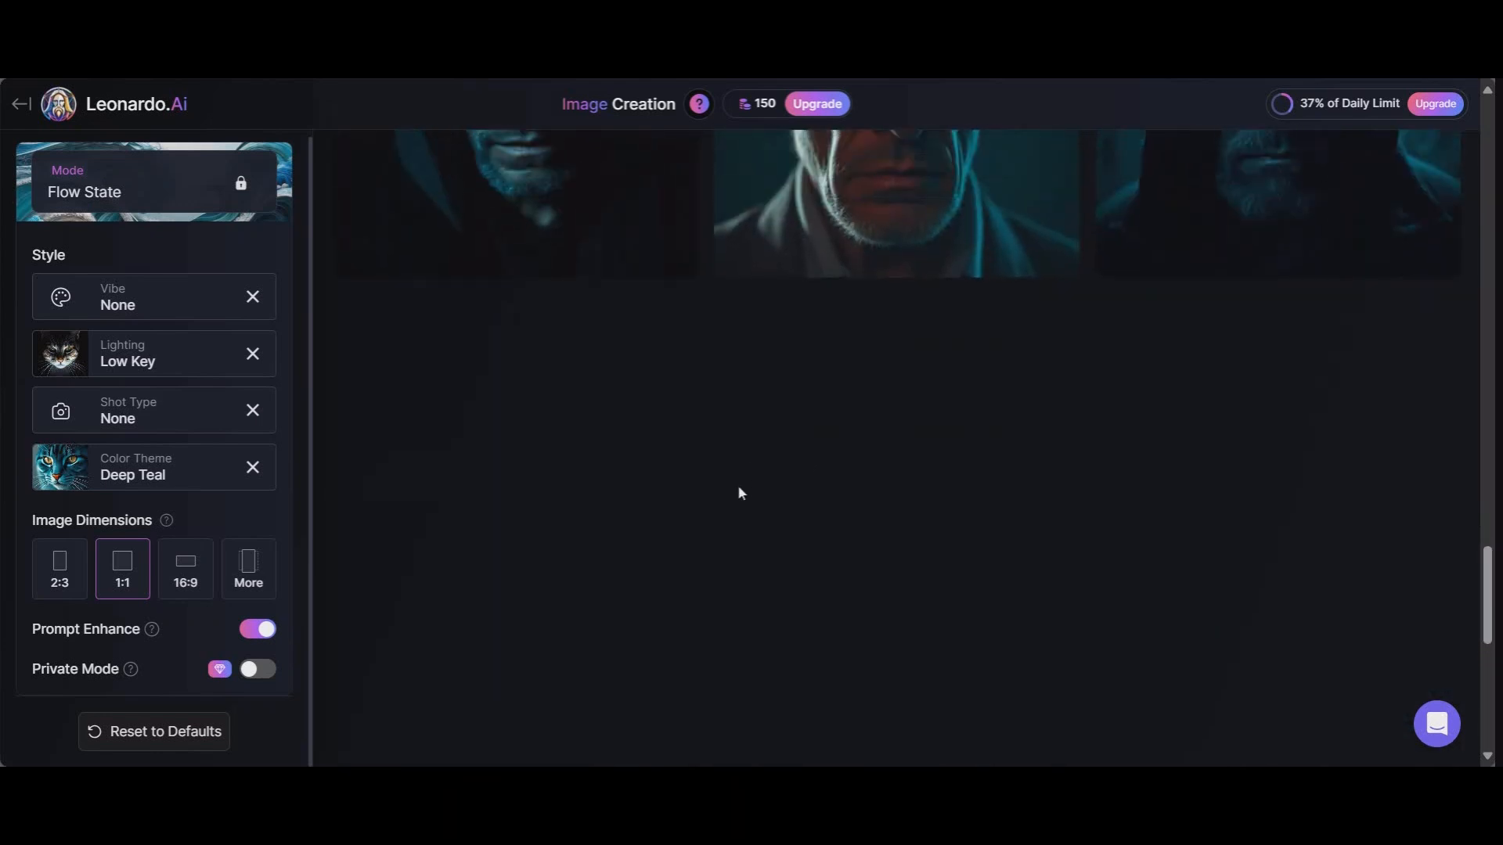
scroll(619, 408, "up", 10)
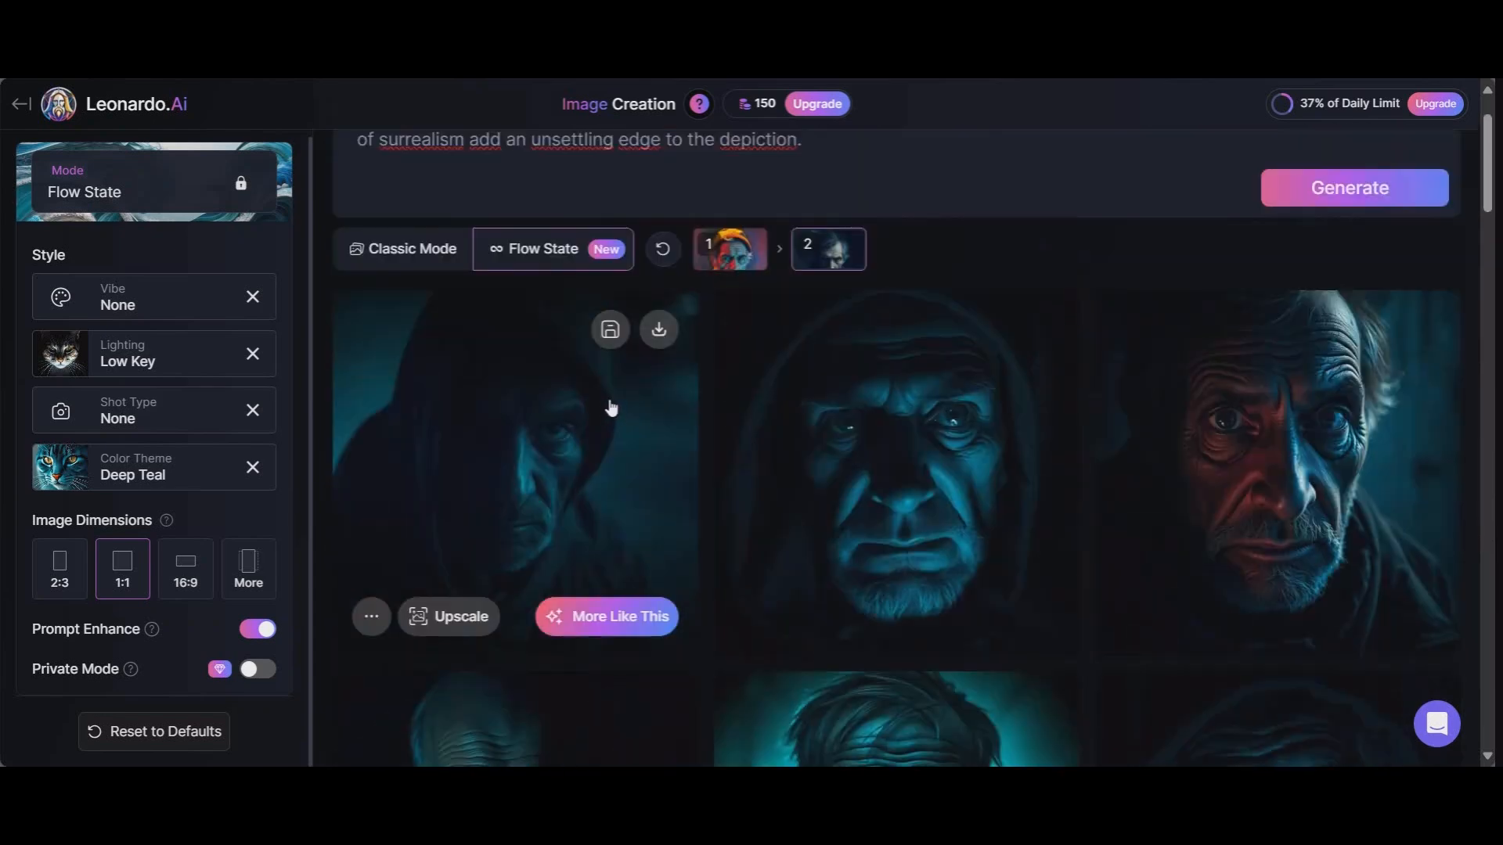
Switch to the library and look through the previously generated images as far as the futuristic helmet portraits
scroll(765, 359, "down", 10)
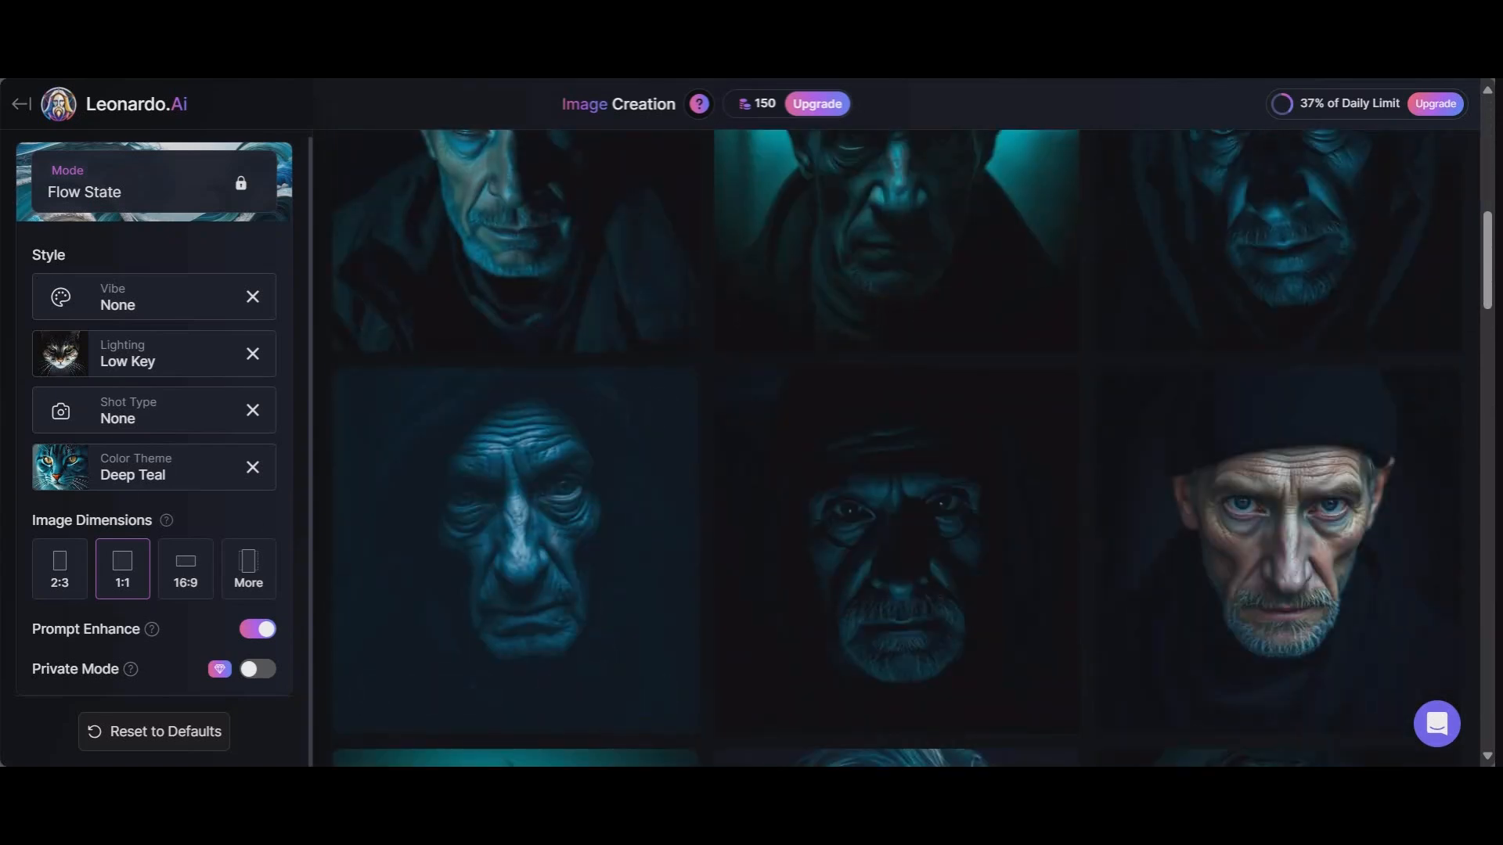
left_click(515, 498)
left_click(1145, 176)
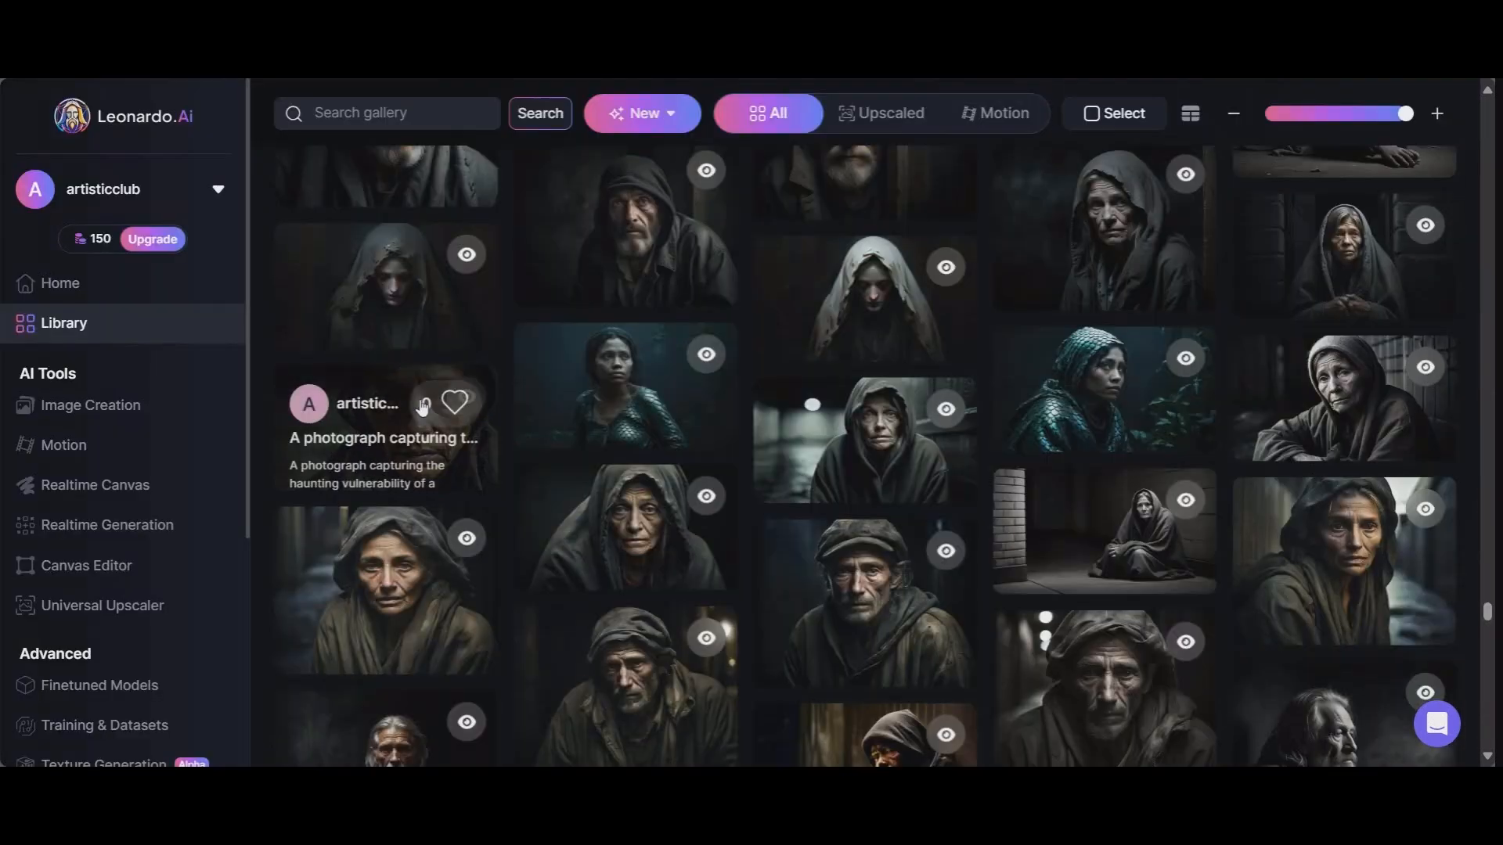
scroll(734, 450, "down", 10)
scroll(735, 454, "up", 2)
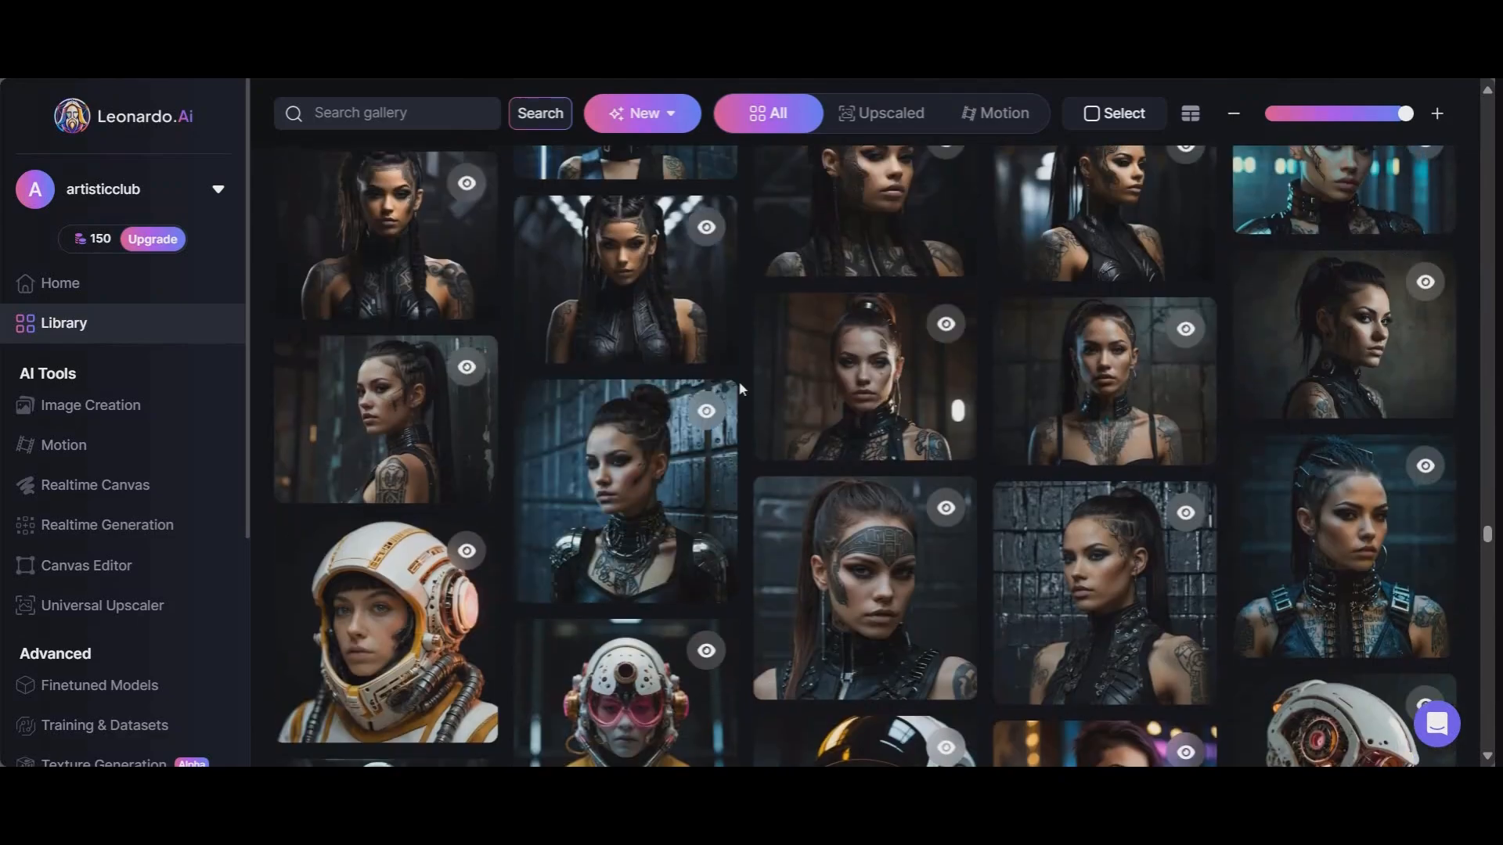
scroll(736, 385, "down", 2)
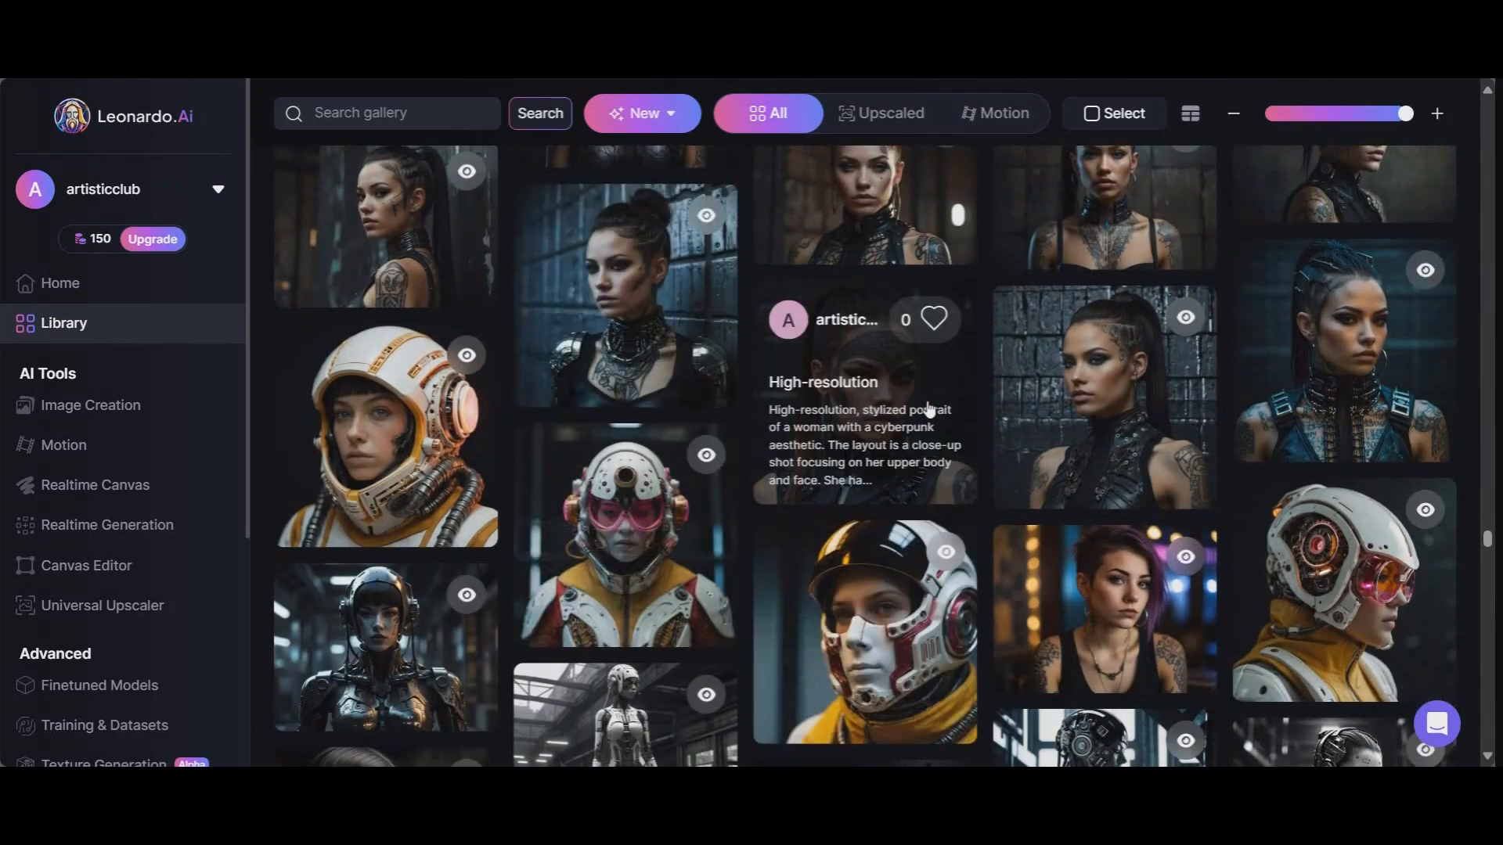
scroll(1112, 438, "up", 13)
scroll(905, 446, "up", 8)
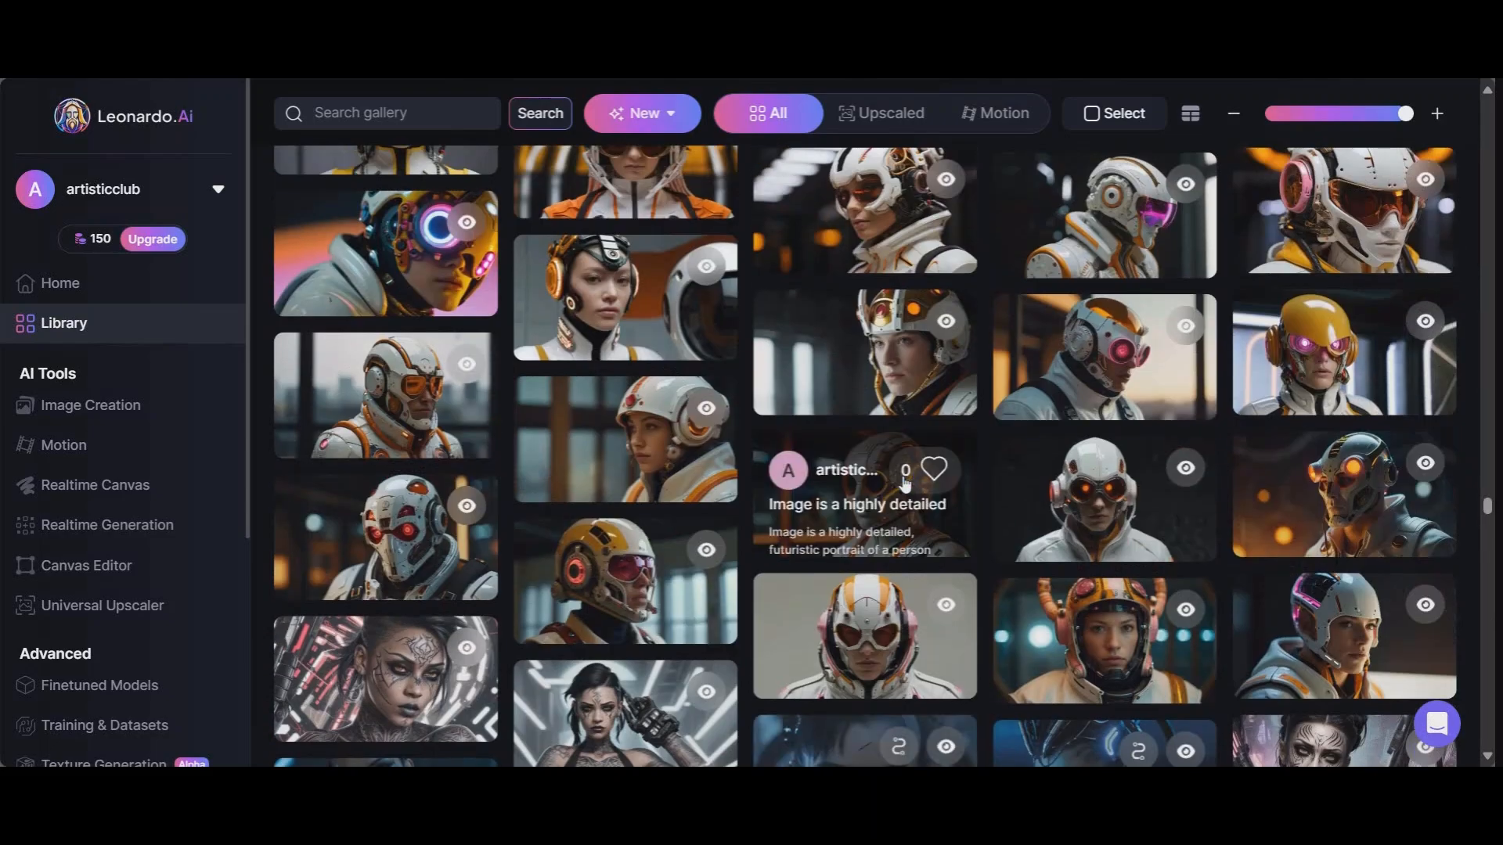
scroll(876, 481, "up", 1)
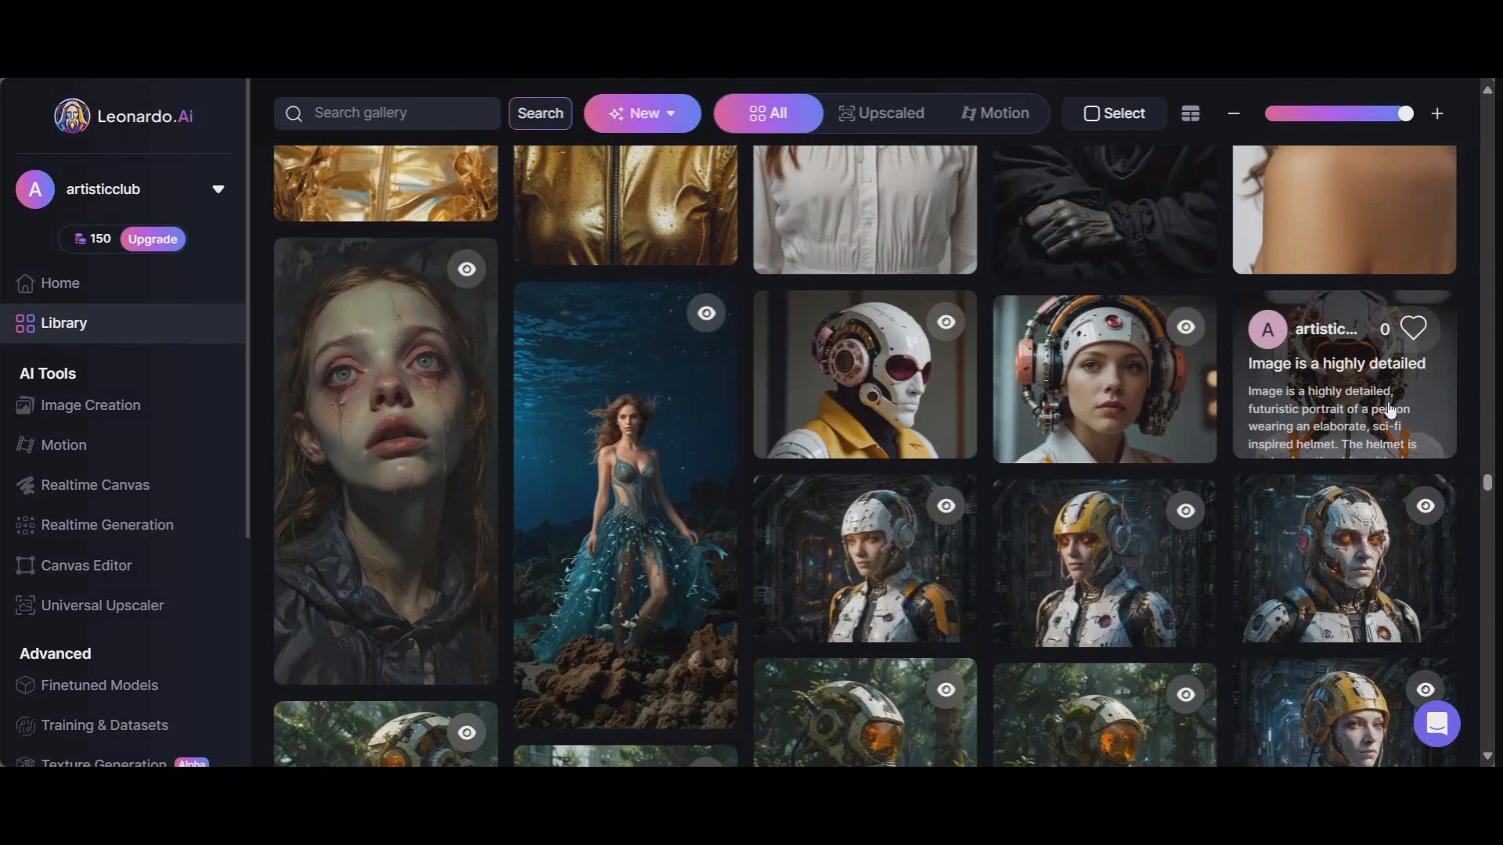
Open a futuristic helmet portrait from the library, and return to the main prompt of the Flow State stream
left_click(1390, 409)
left_click(871, 255)
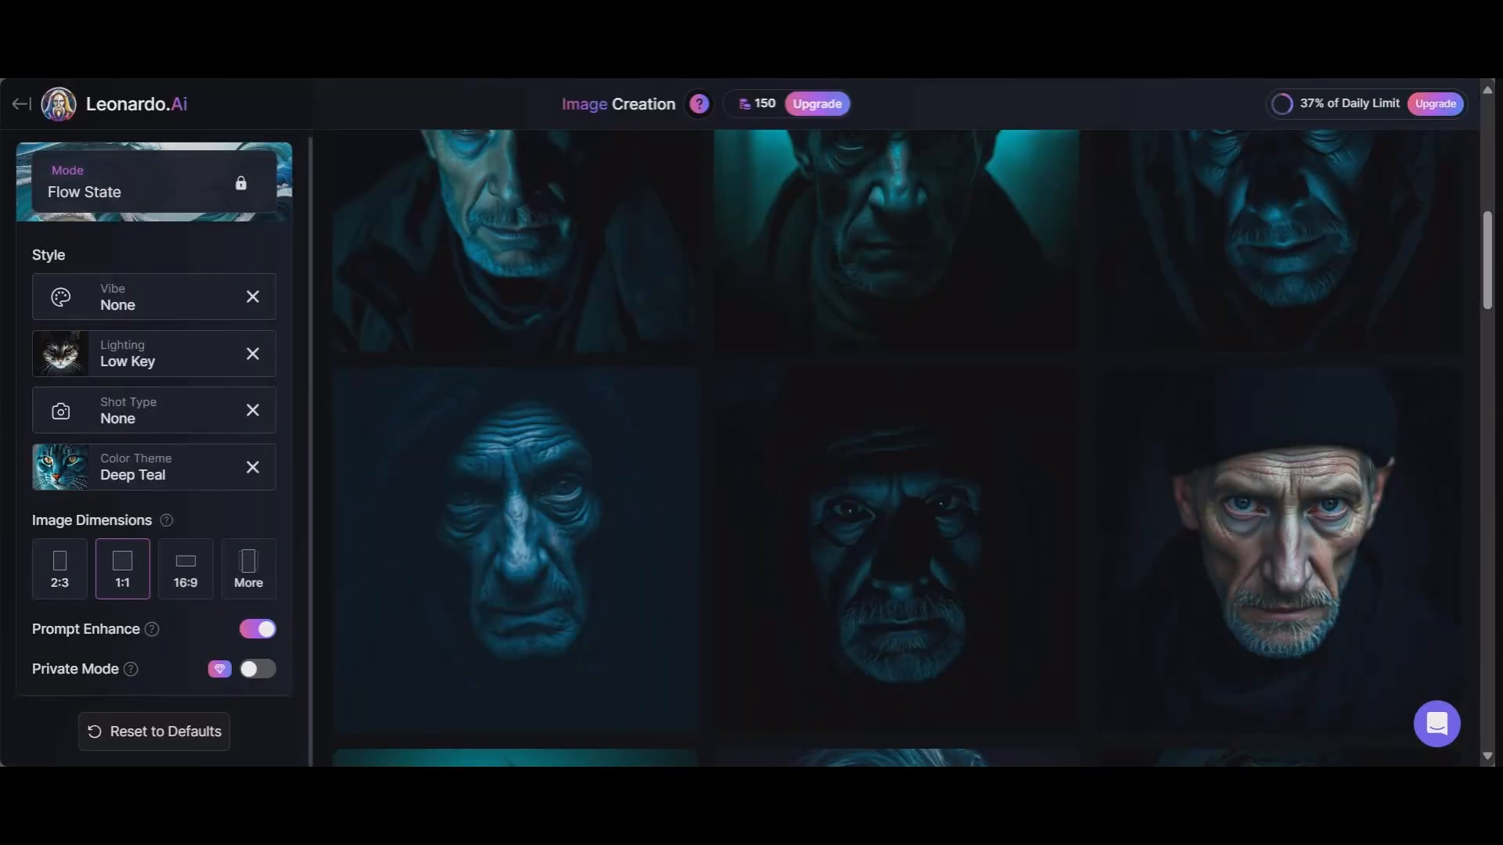
scroll(775, 352, "up", 5)
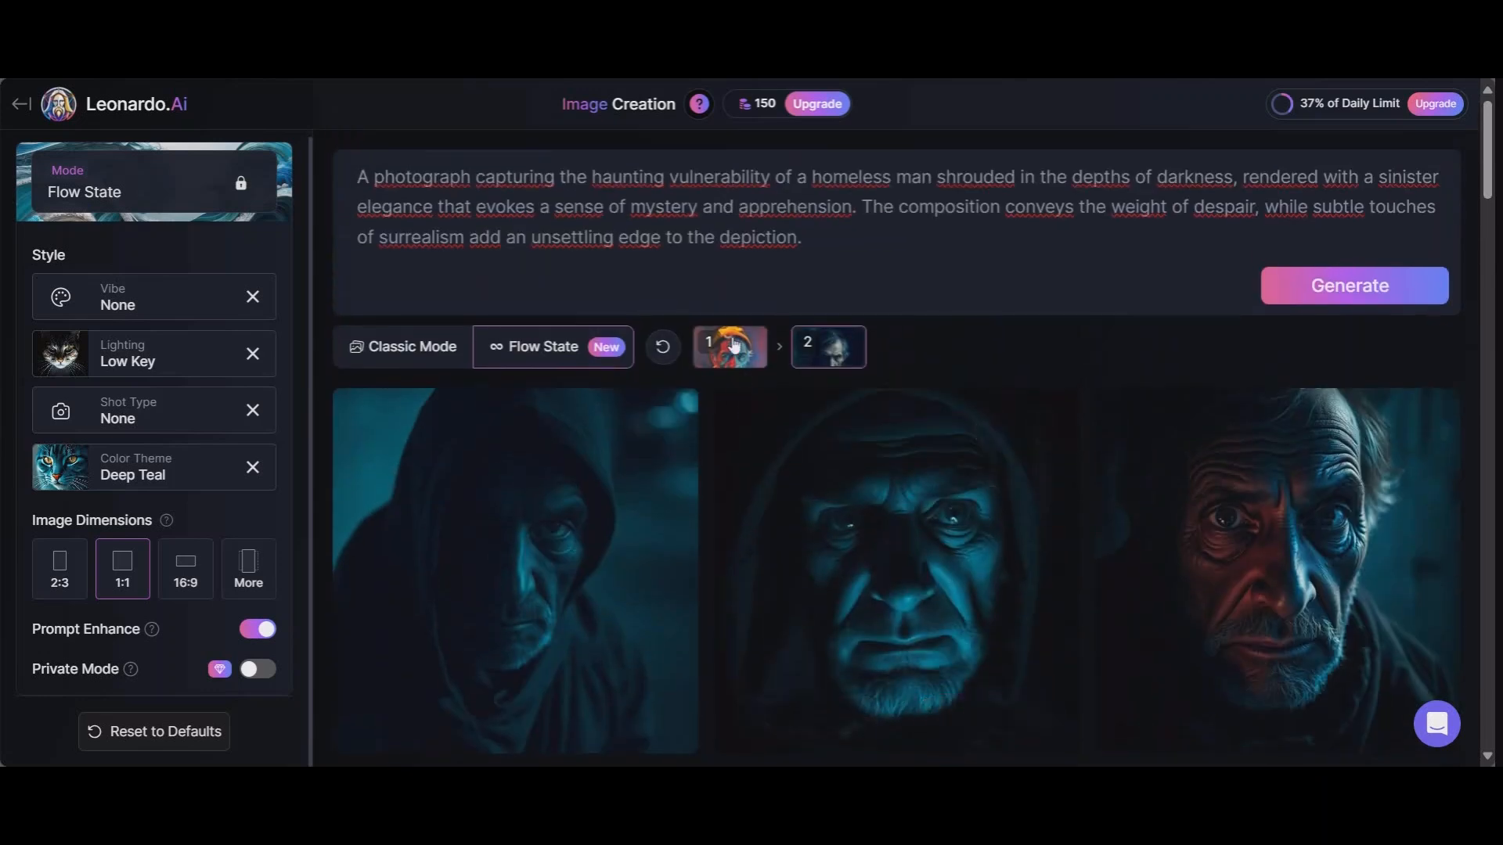
mouse_move(1321, 116)
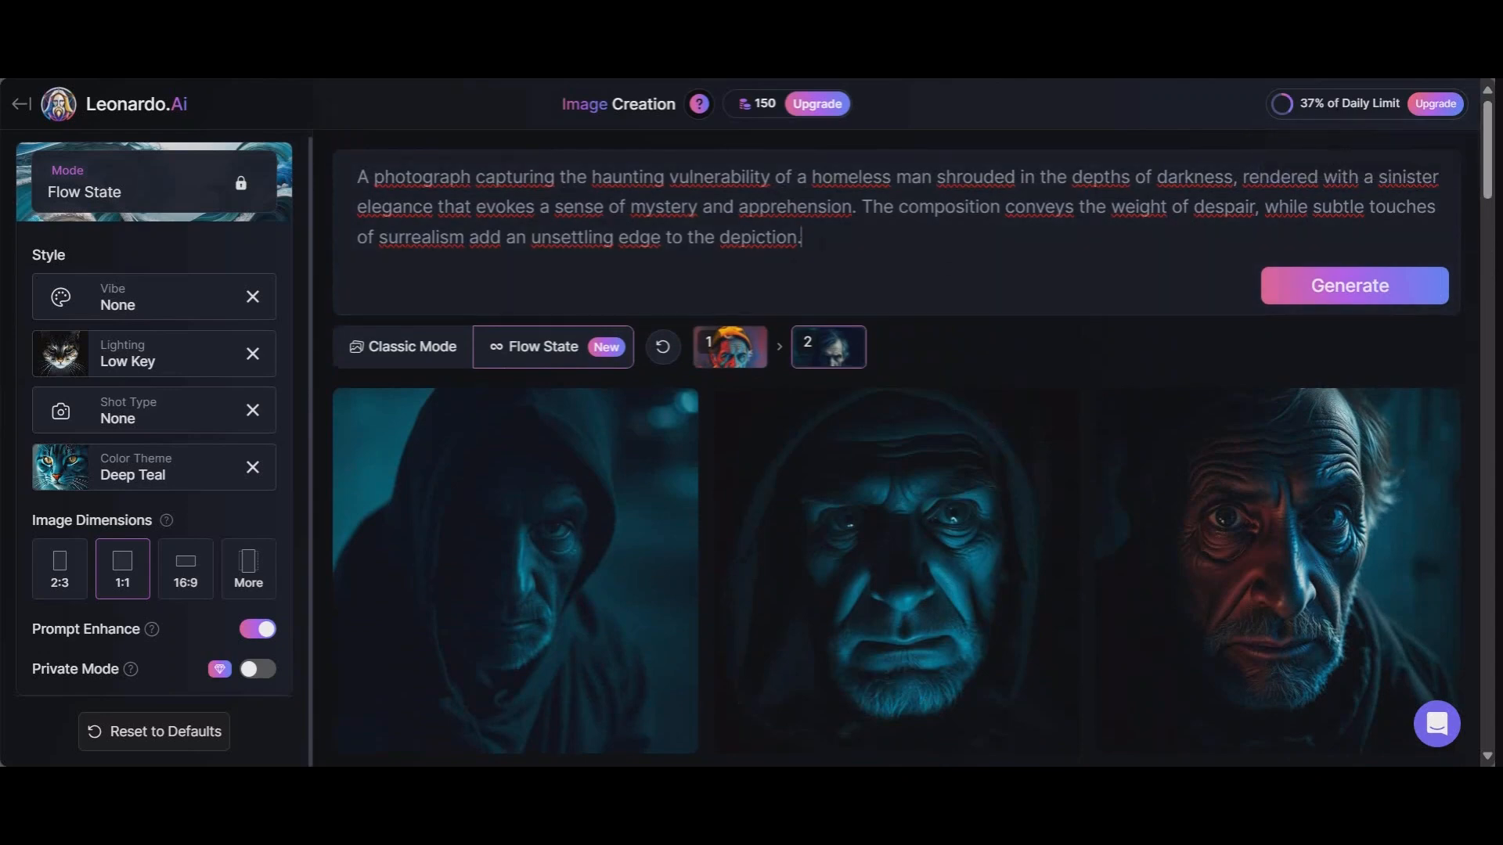
Replace the whole Flow State prompt with the copied description of the futuristic helmet portrait and generate a new image stream
key("ctrl+a")
right_click(875, 263)
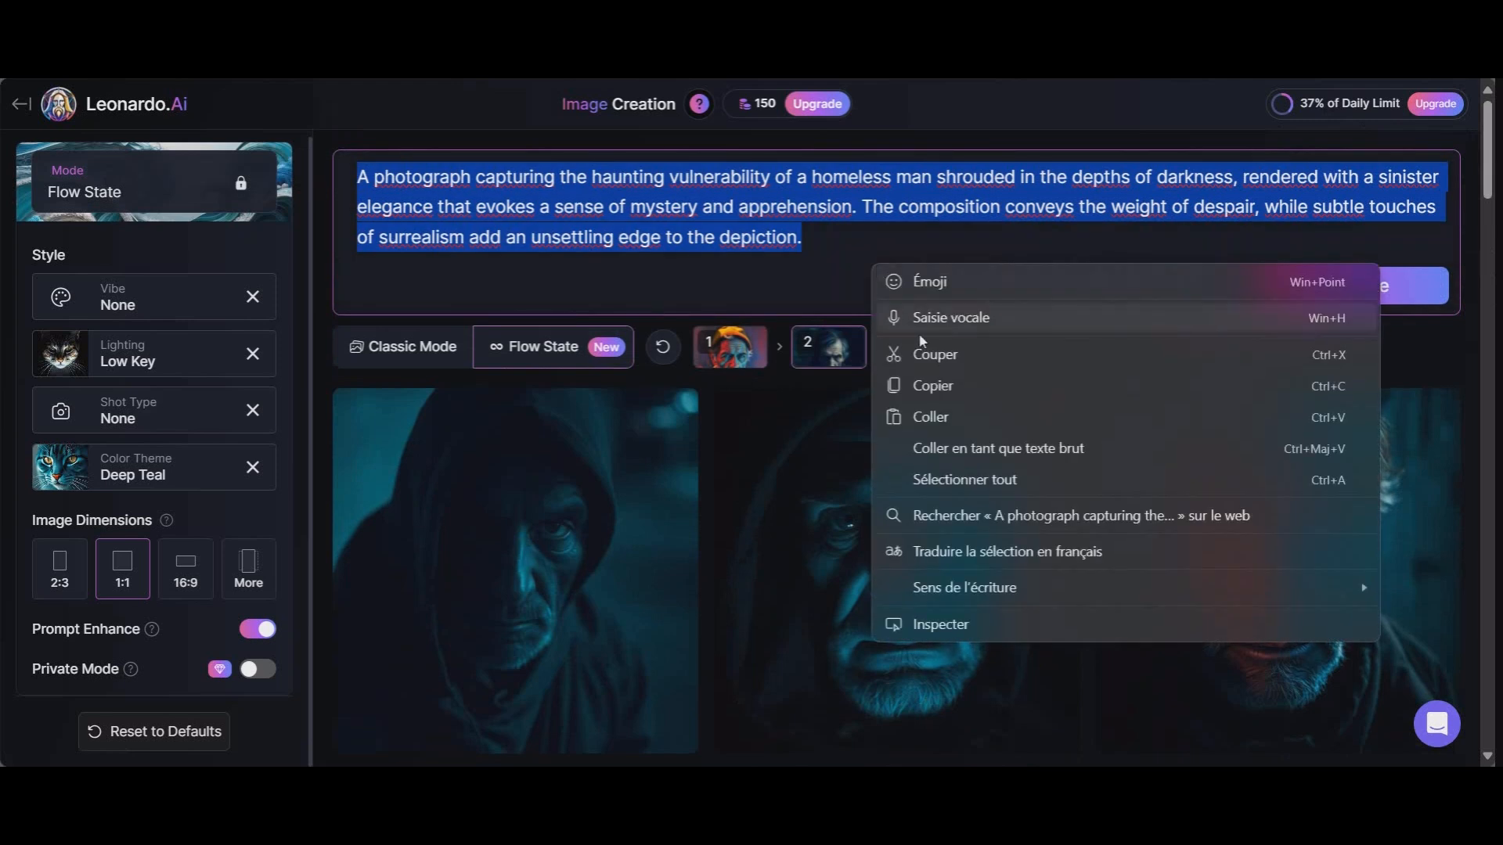
left_click(949, 418)
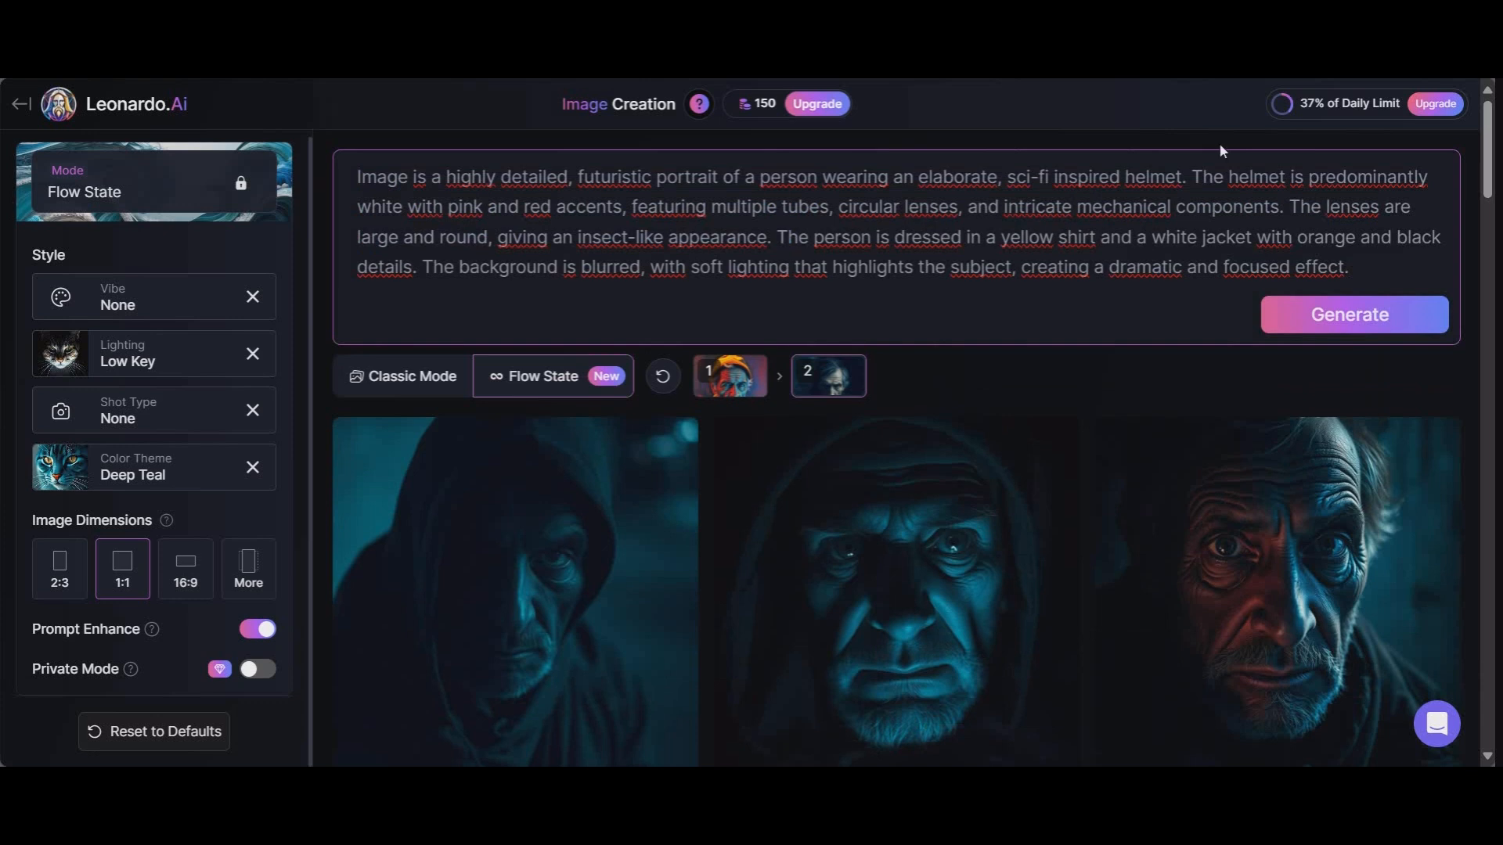
left_click(1341, 329)
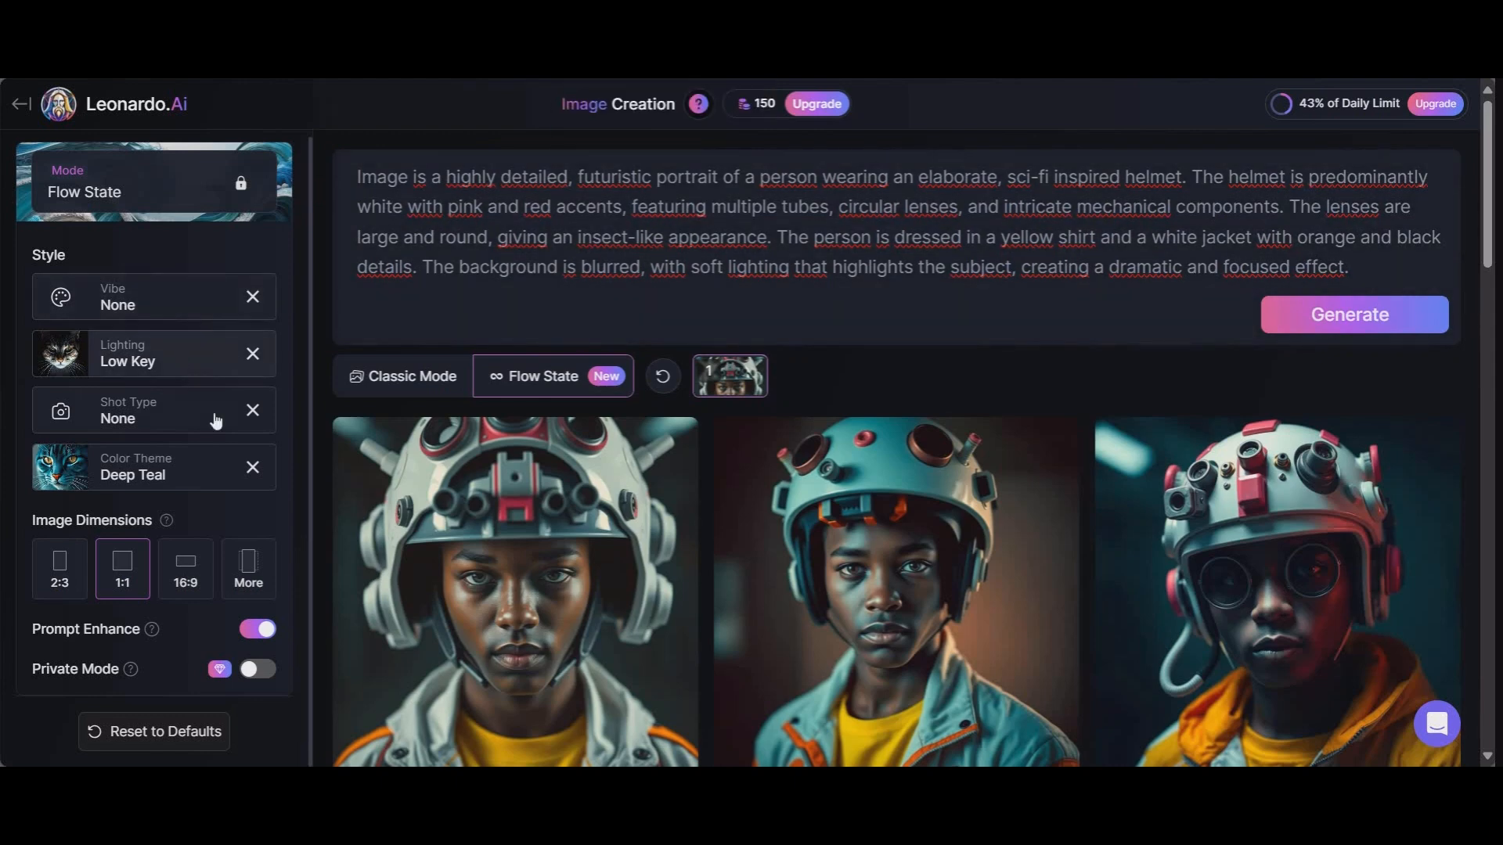
Look through the Low Key, Deep Teal helmet portraits as far as the end of the stream, and return to the first row
scroll(681, 422, "down", 3)
scroll(605, 286, "down", 4)
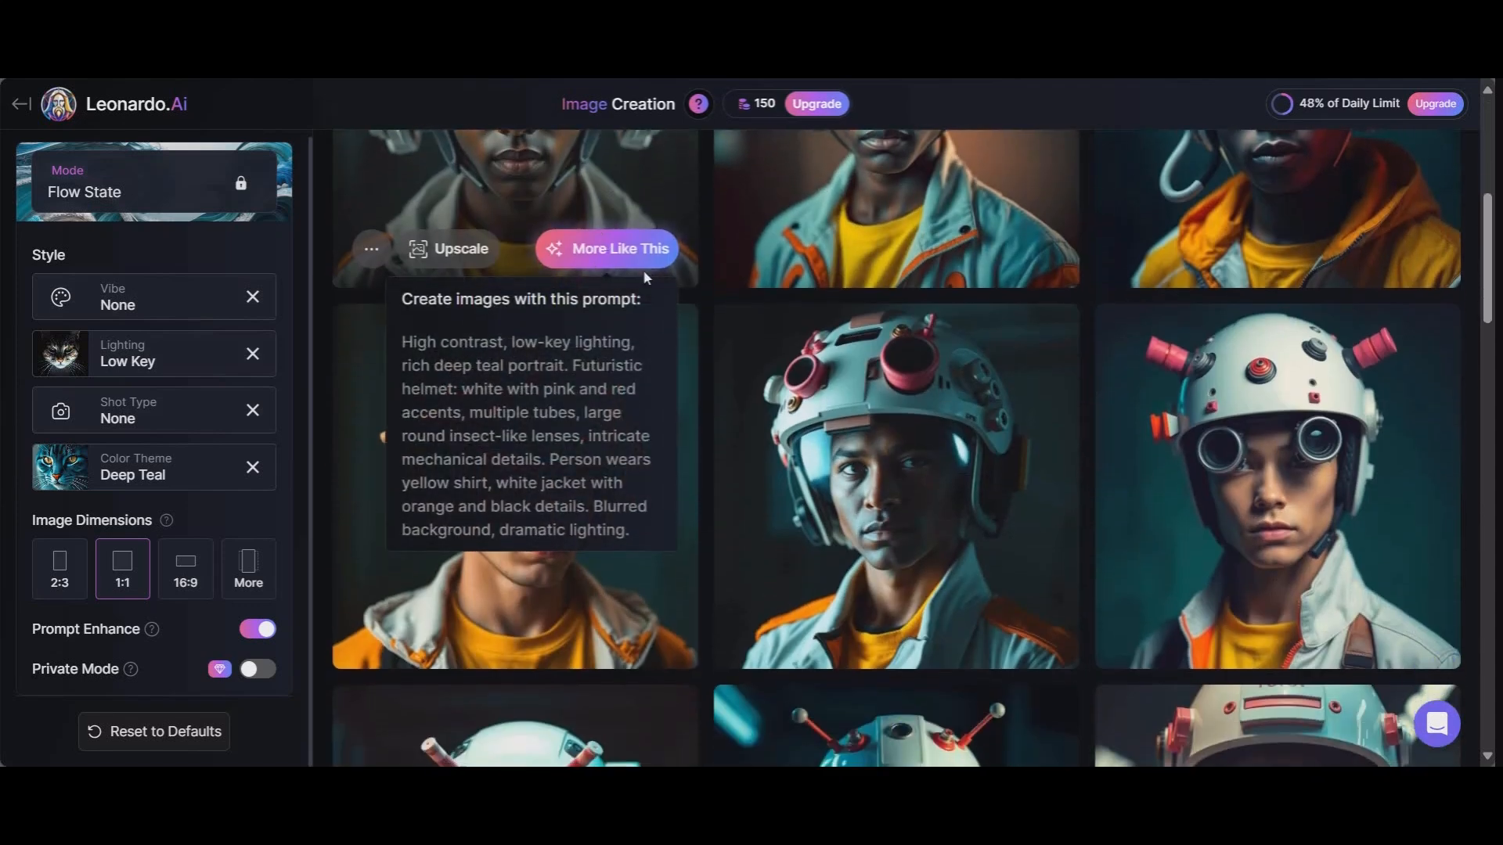
scroll(754, 247, "down", 5)
scroll(728, 235, "down", 5)
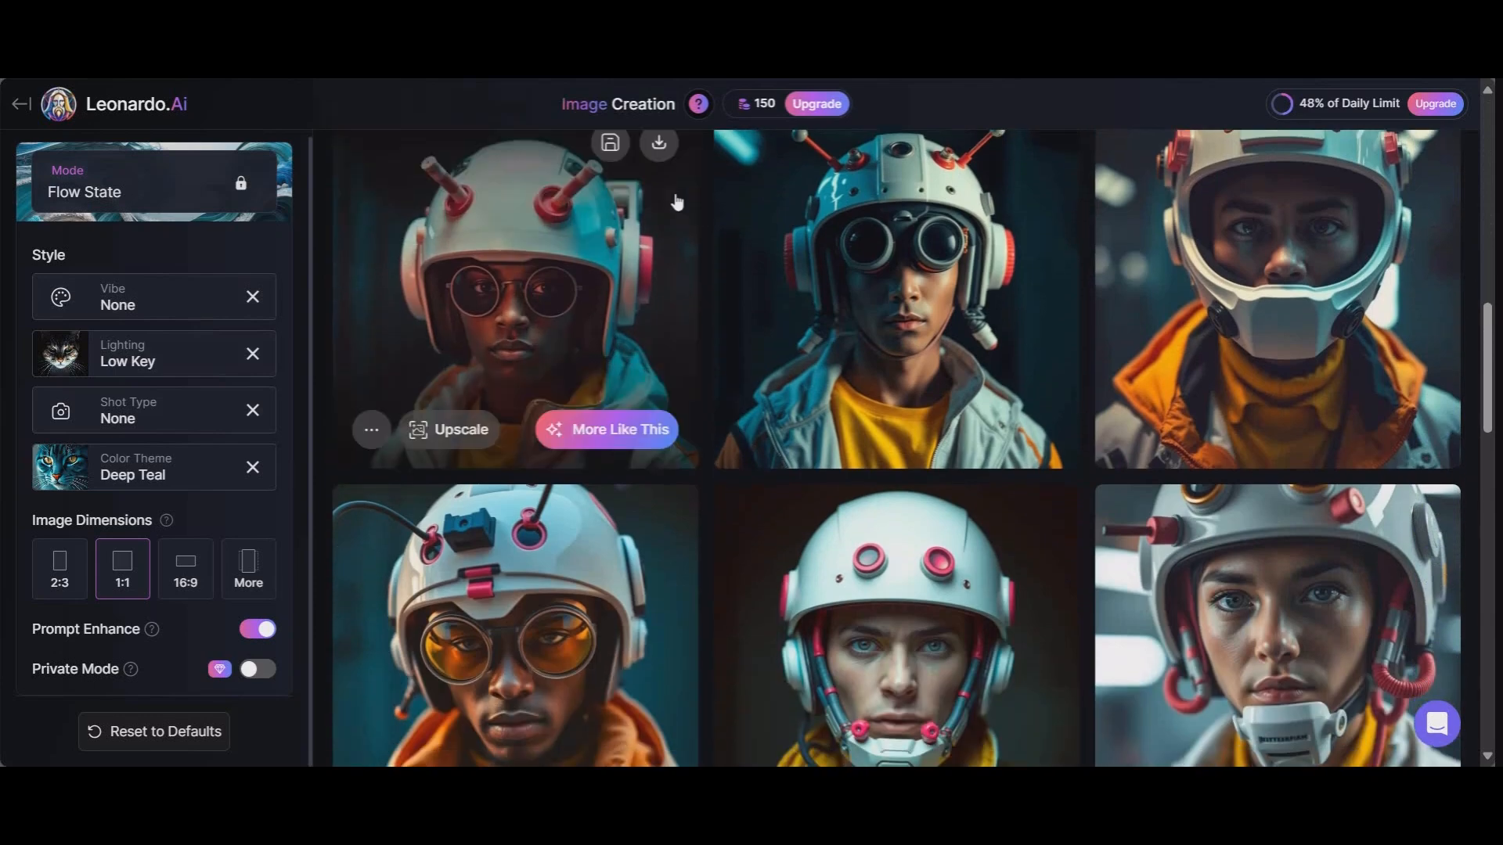
scroll(666, 203, "down", 7)
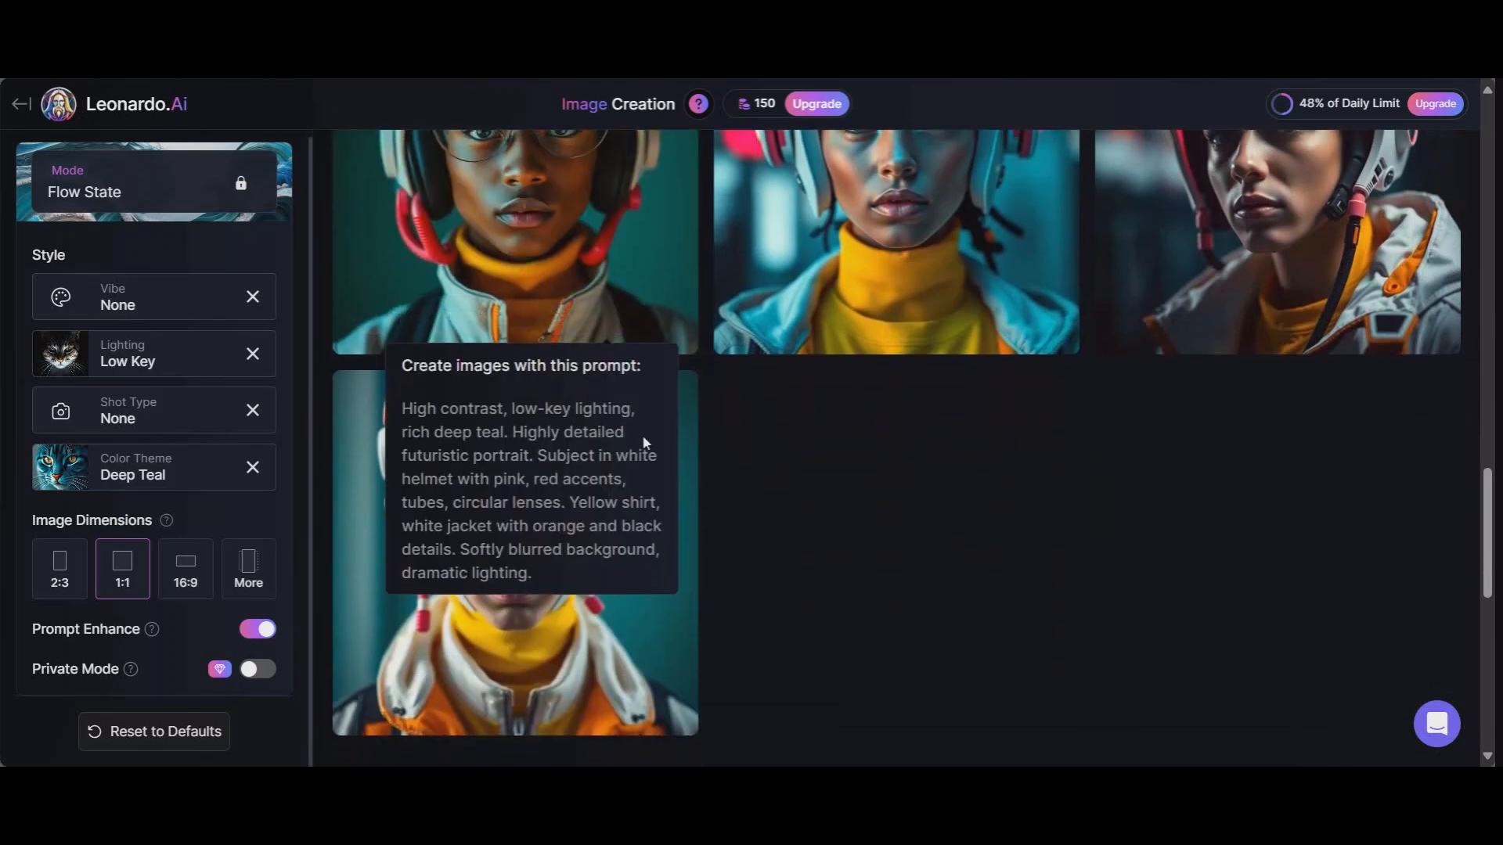
scroll(626, 427, "up", 15)
scroll(594, 415, "up", 3)
scroll(627, 352, "down", 3)
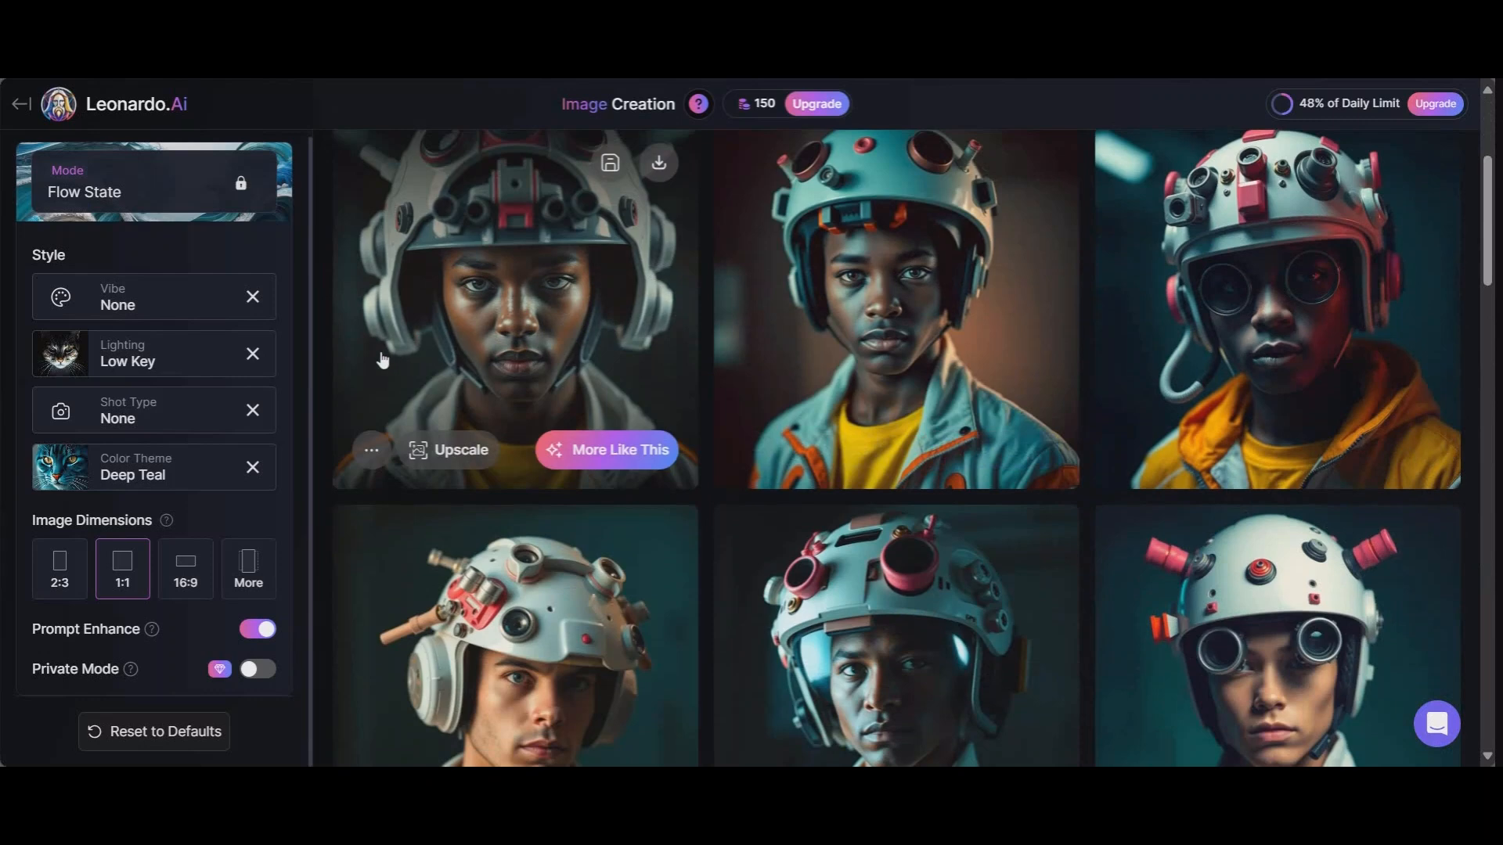
Reset Lighting and Color Theme to Automatic and generate the helmet portrait stream again
left_click(253, 358)
left_click(253, 467)
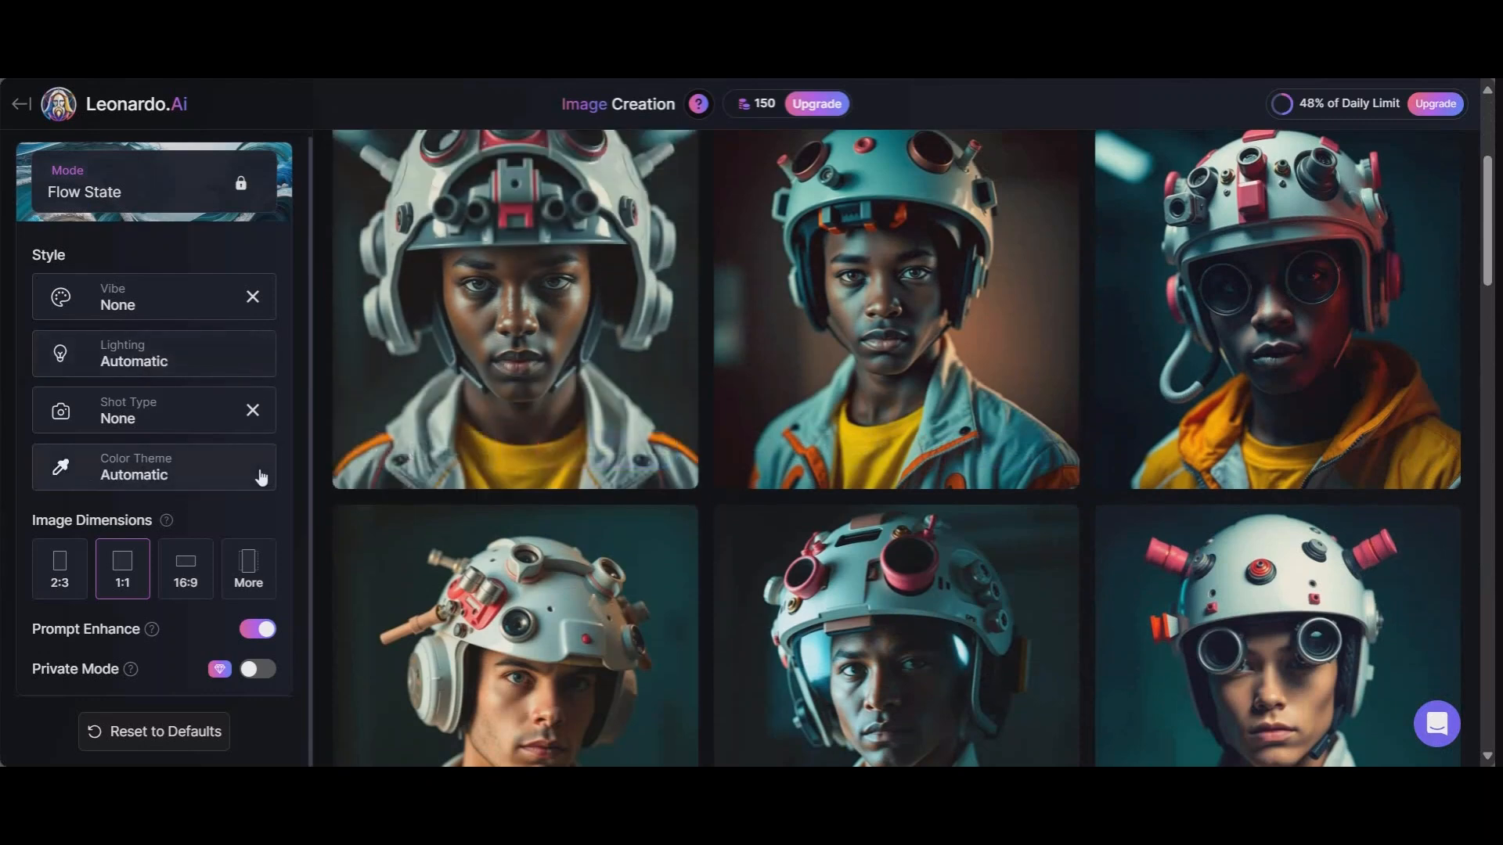
scroll(956, 394, "up", 3)
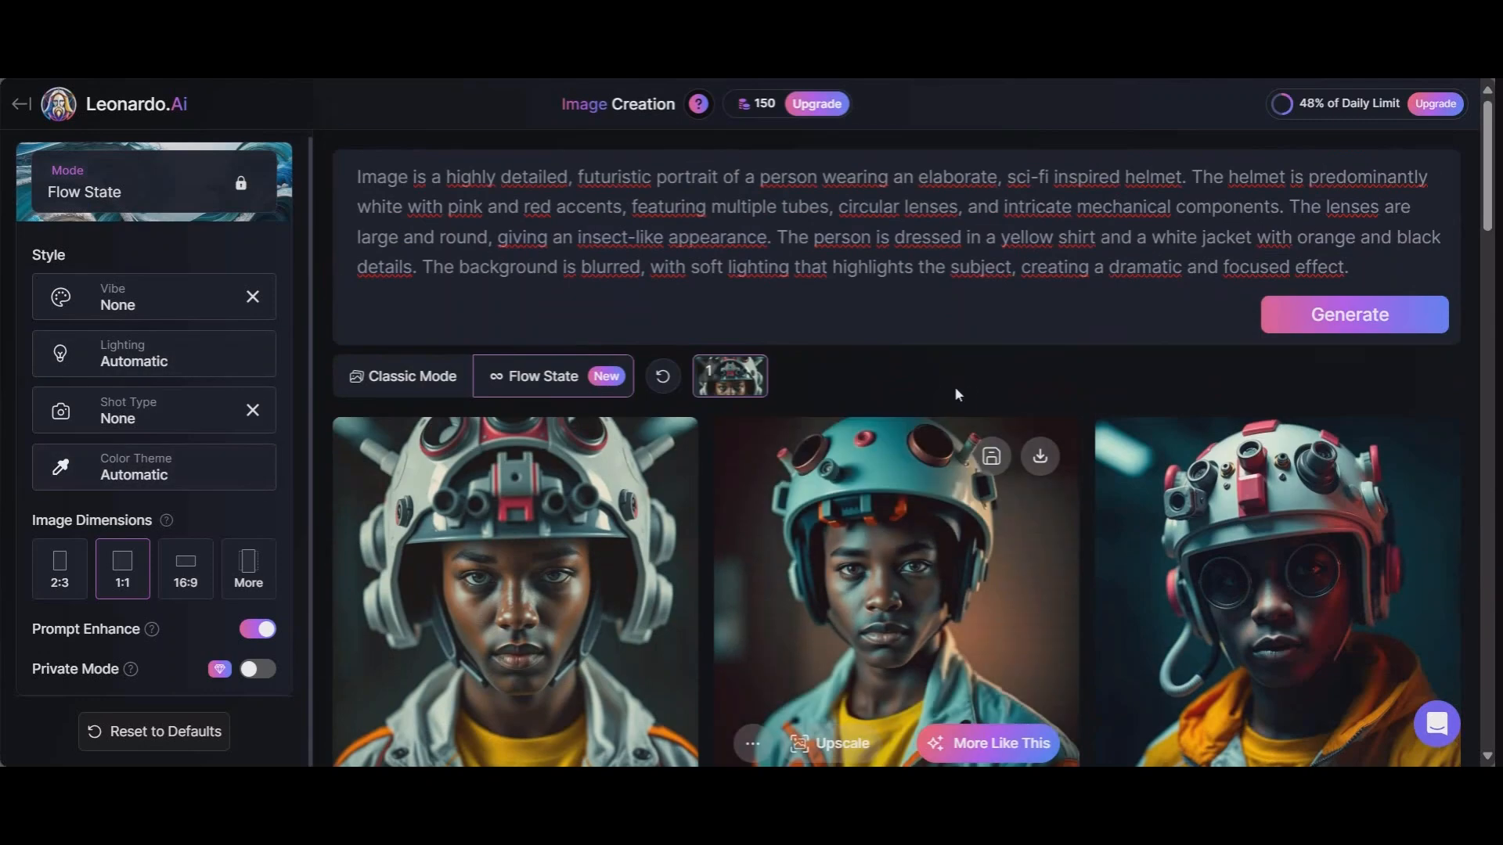
left_click(1333, 325)
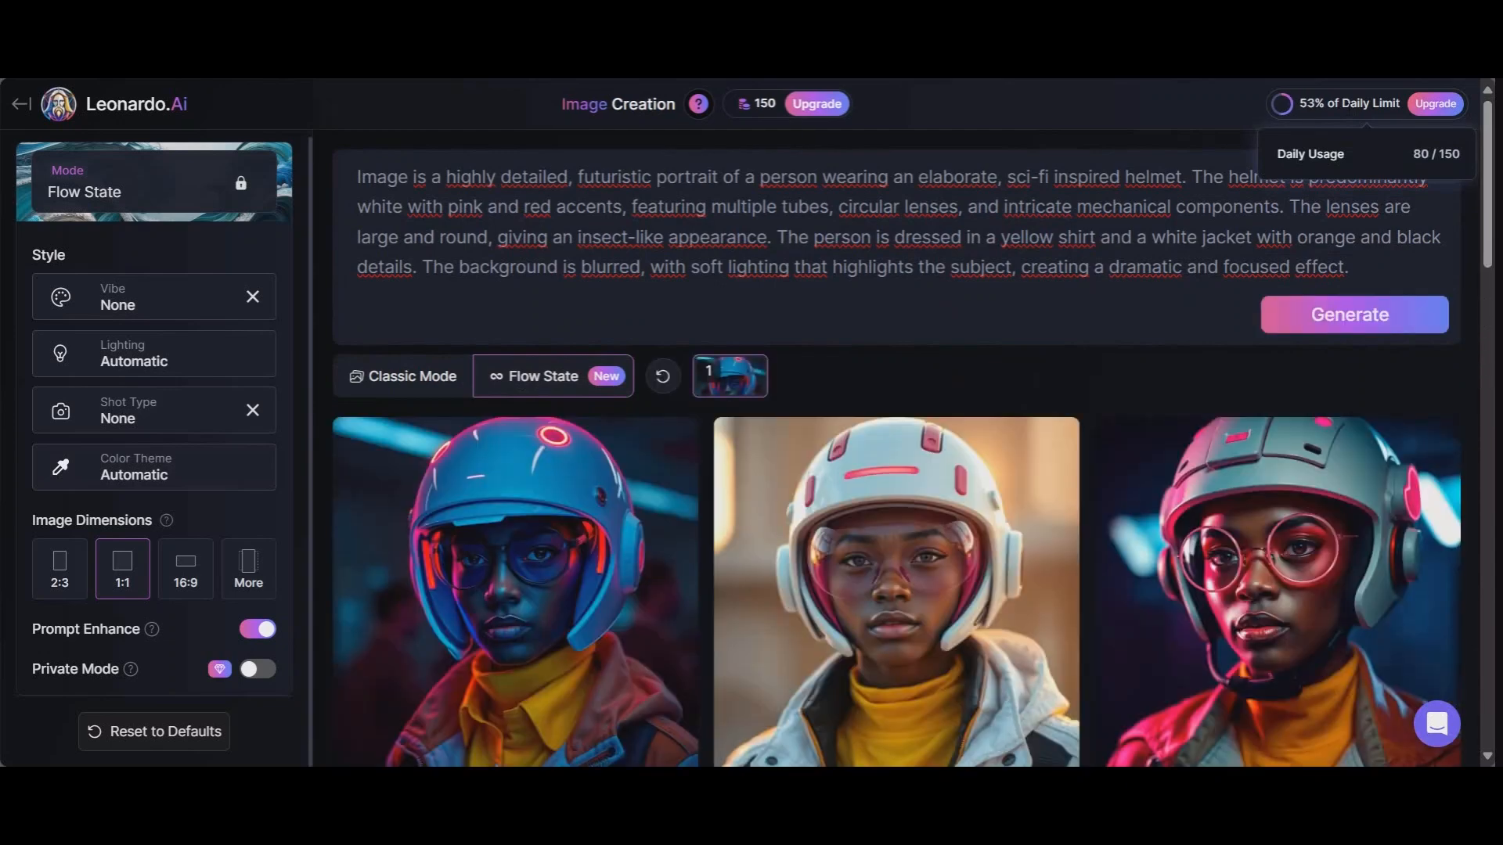
Look over the first rows of the new helmet stream, dismiss the pop-up notification and check the daily usage
scroll(1152, 146, "down", 6)
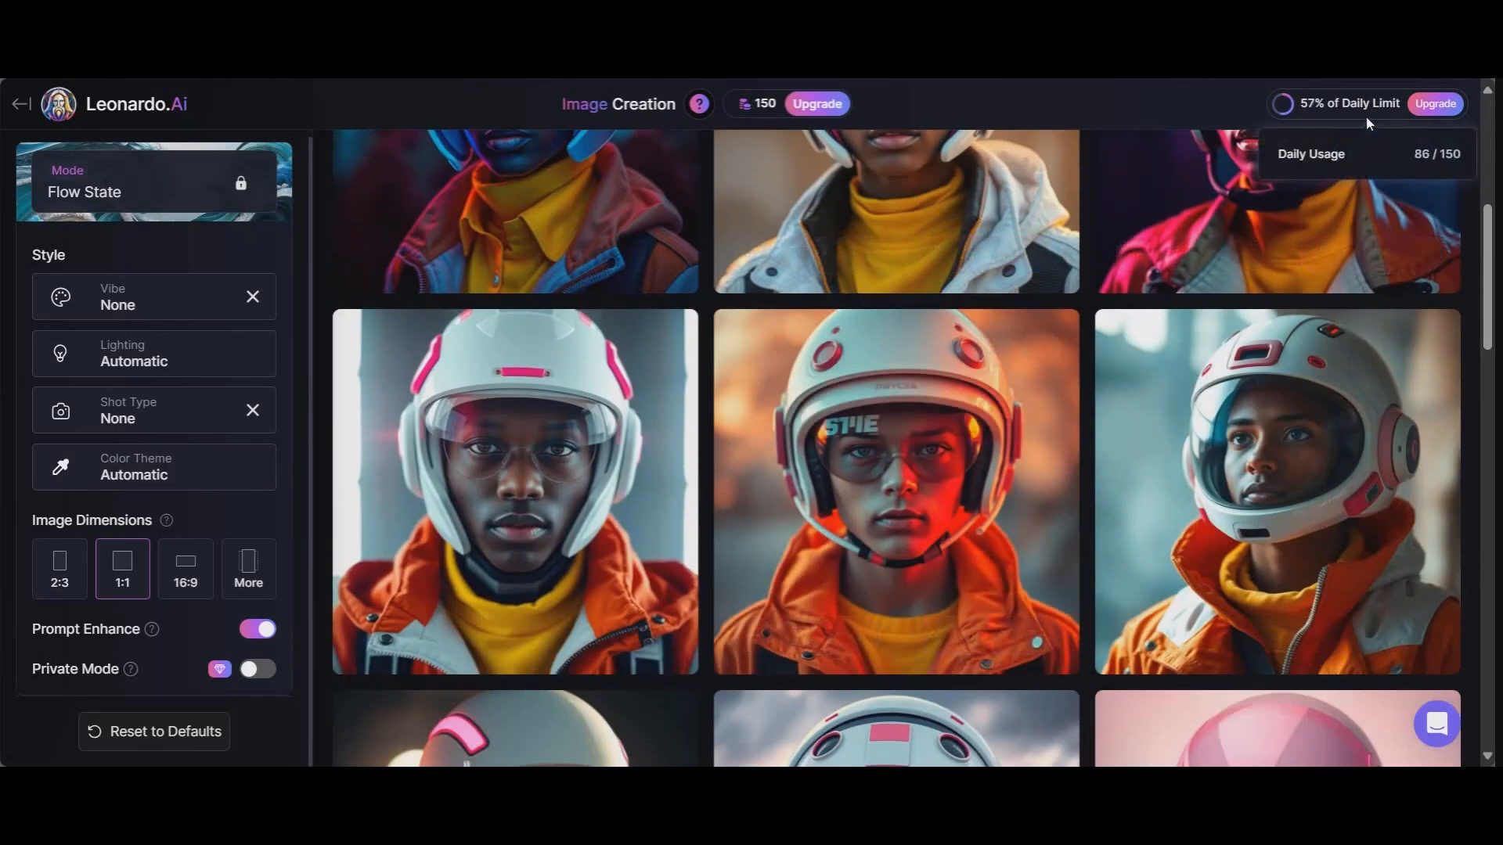
scroll(1261, 483, "down", 6)
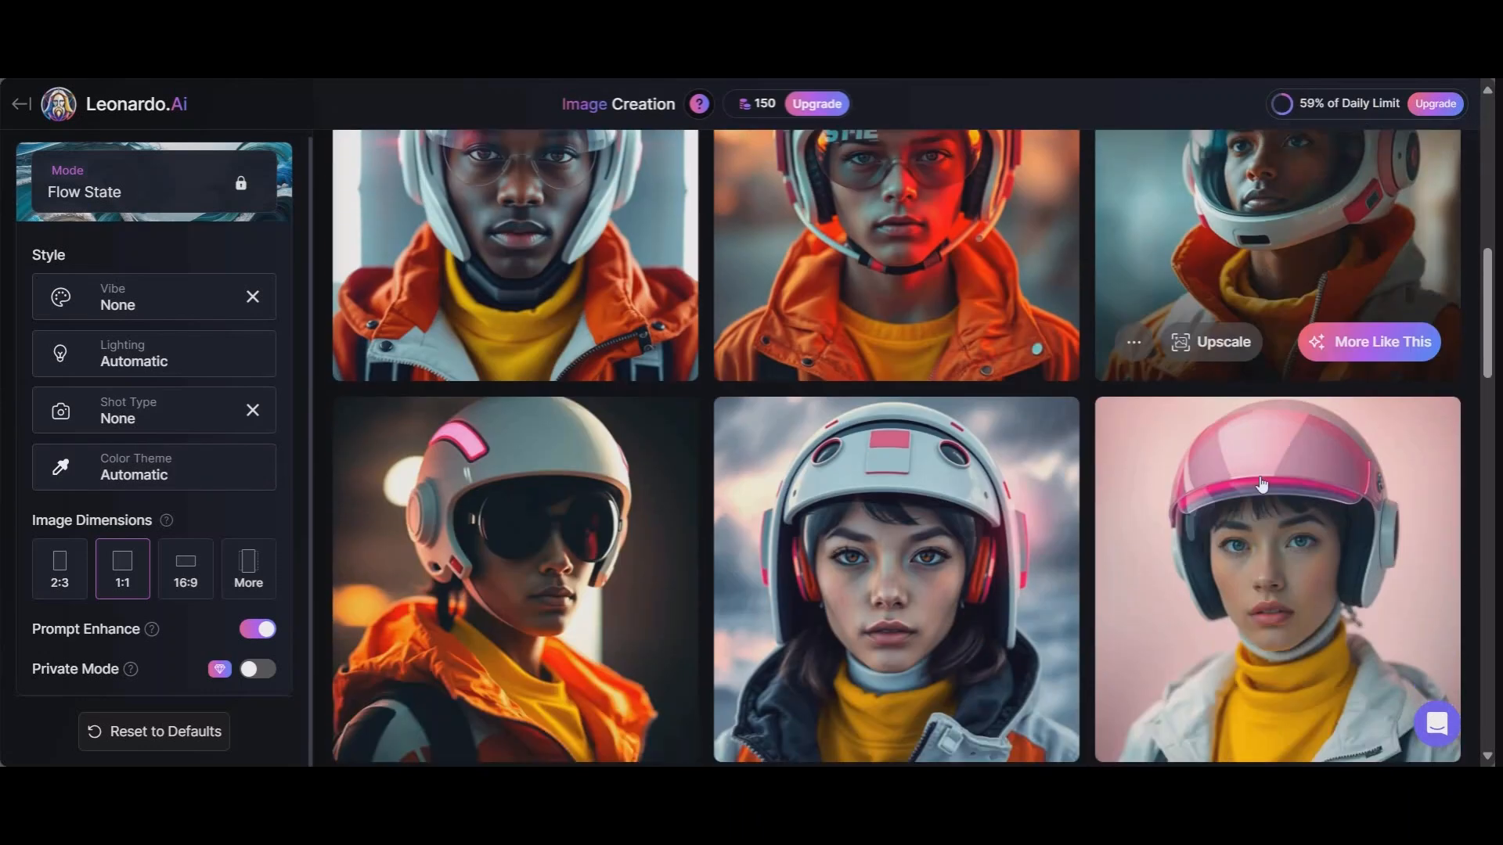
scroll(1262, 484, "up", 12)
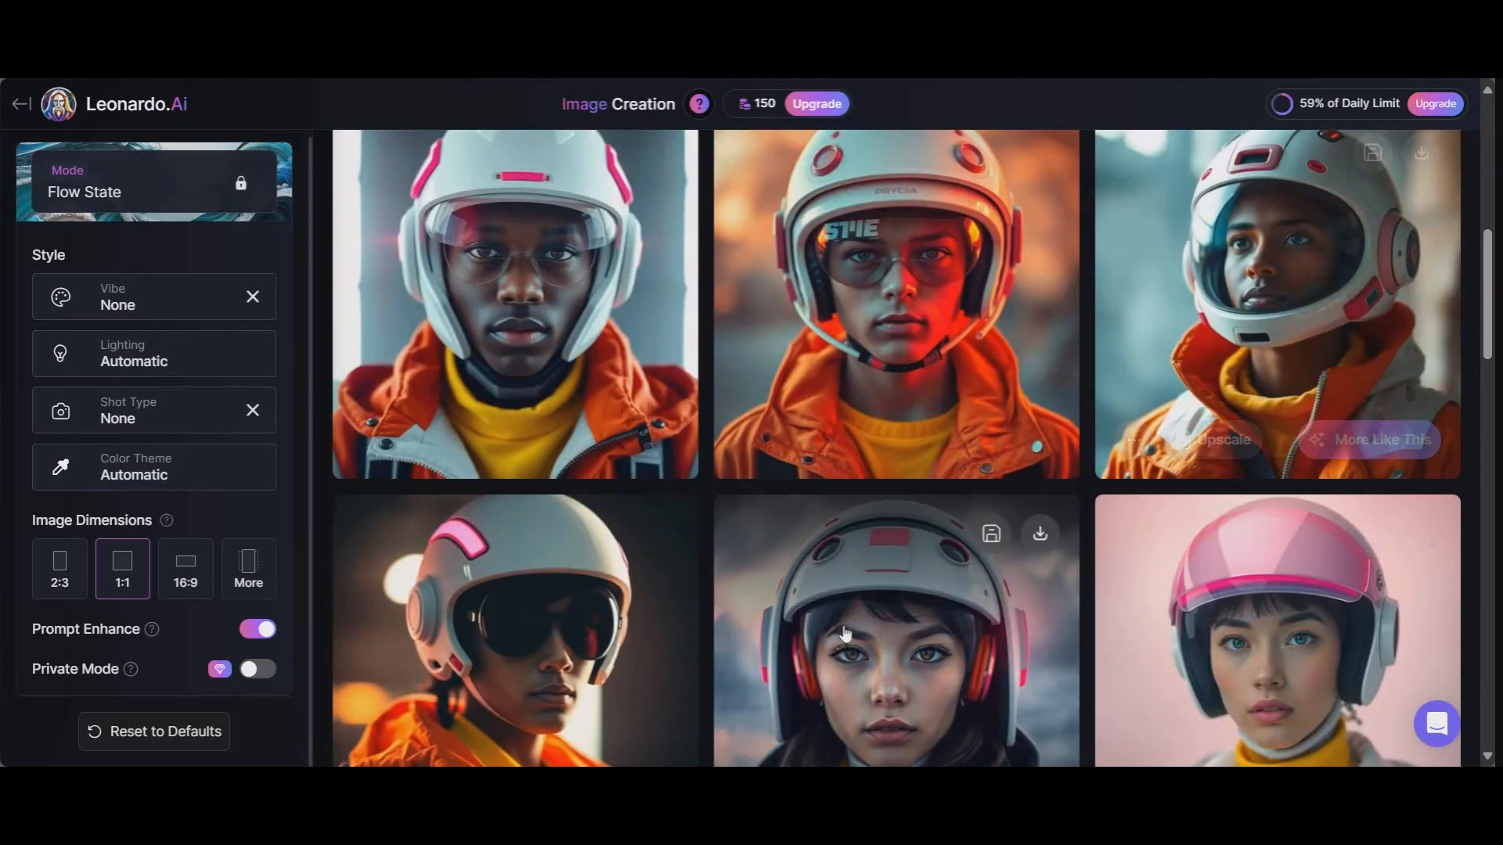
scroll(1274, 341, "down", 10)
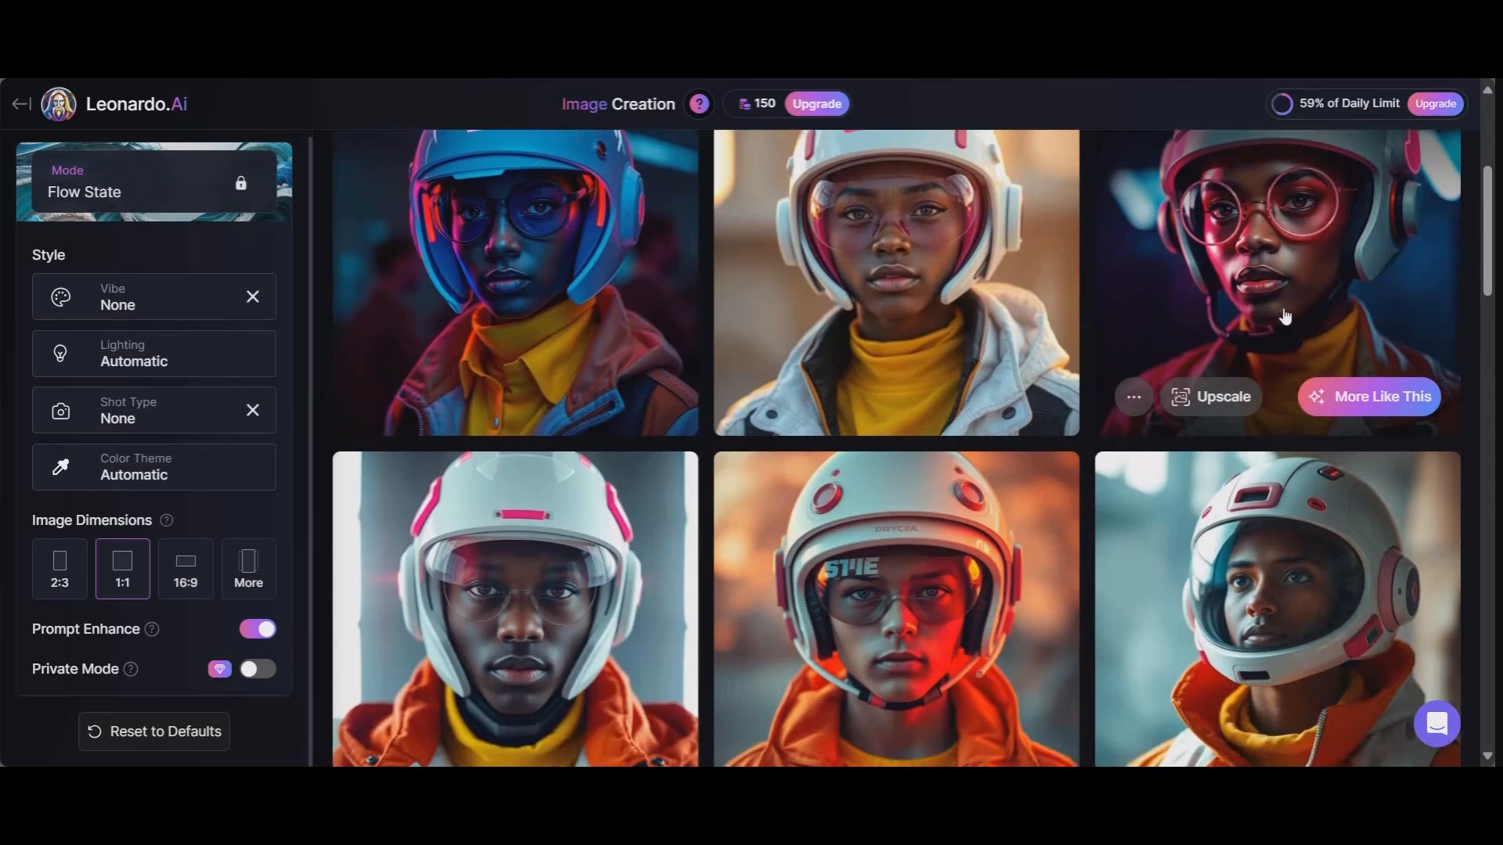
scroll(1273, 340, "up", 10)
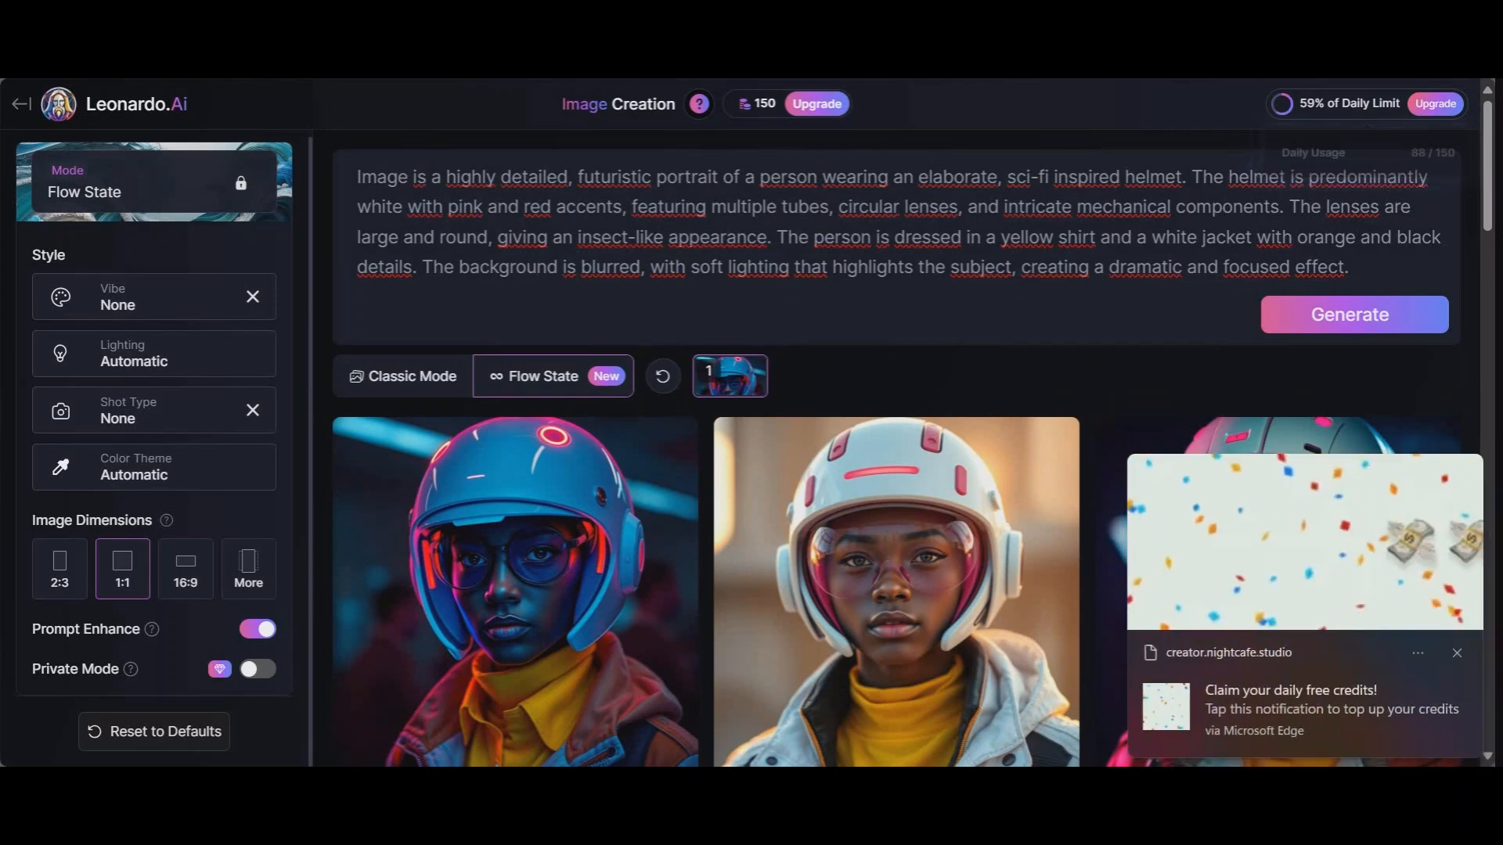
left_click(1458, 654)
mouse_move(1355, 104)
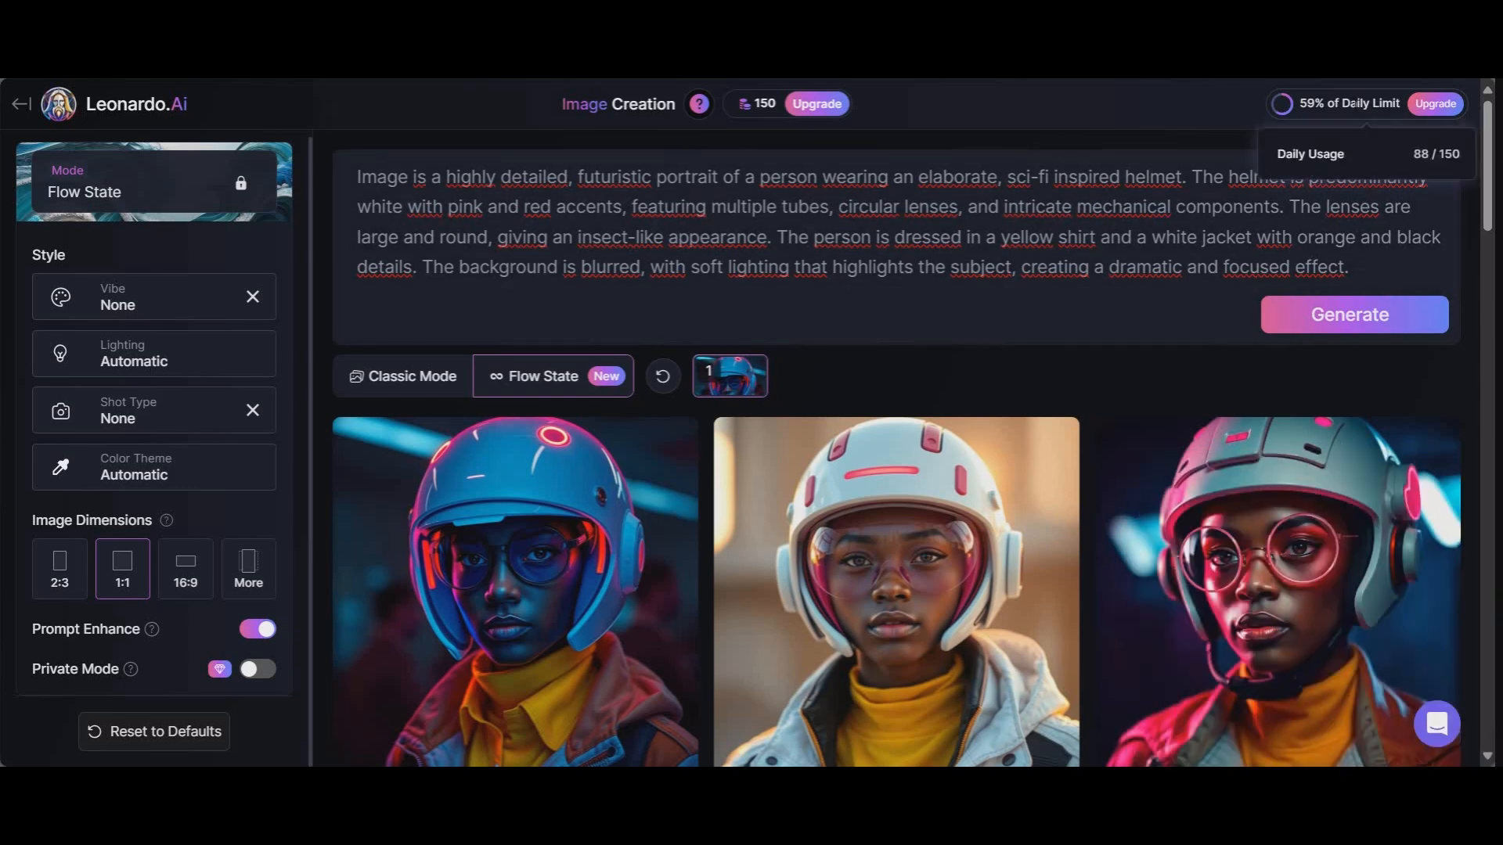
Look through all rows of the automatic-style helmet stream, loading more images at its end, and return to the main prompt
scroll(861, 626, "down", 3)
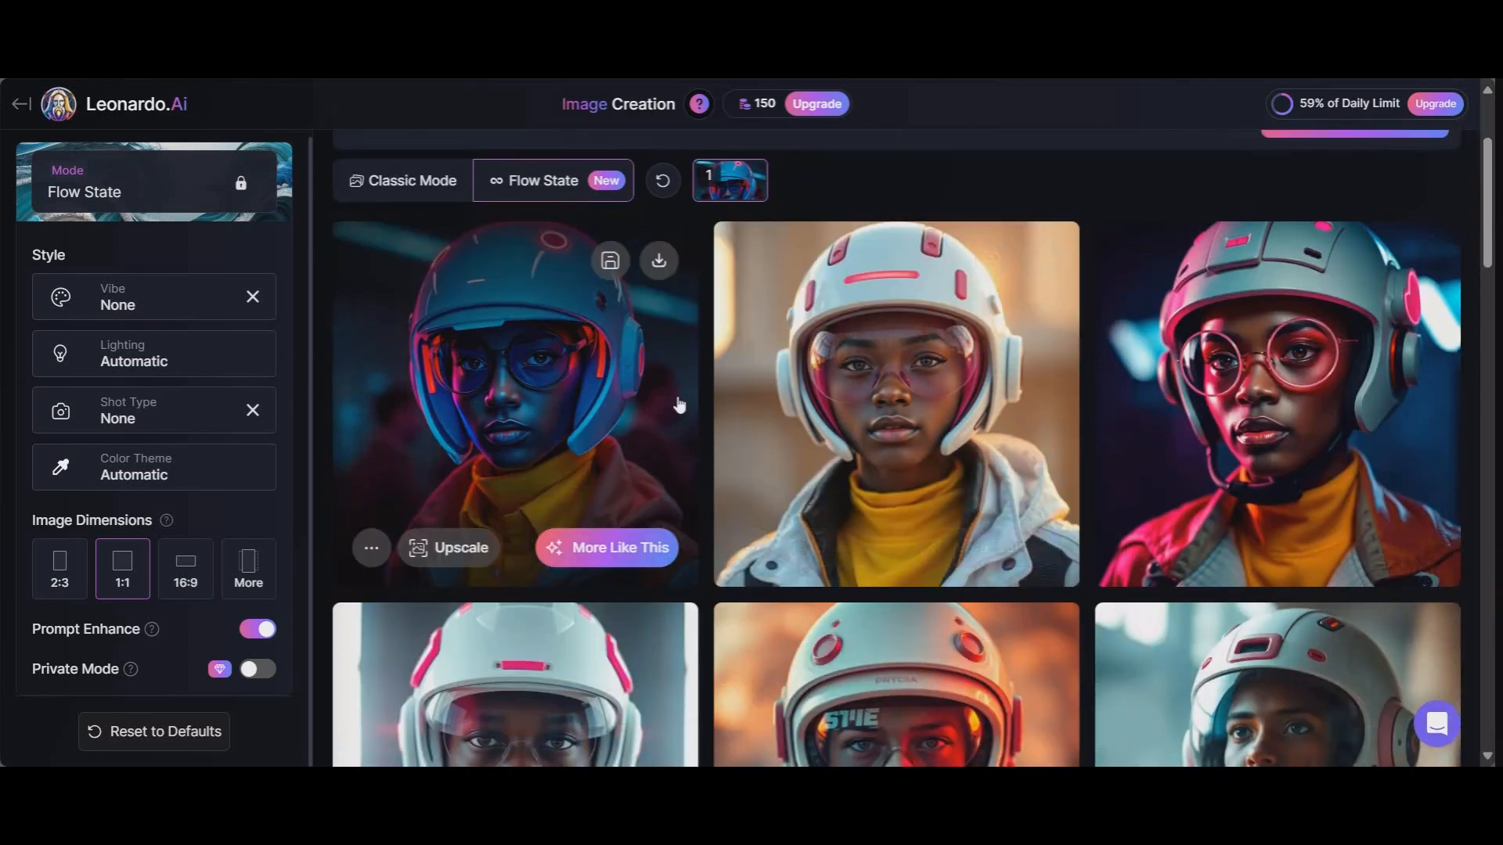
scroll(859, 356, "down", 10)
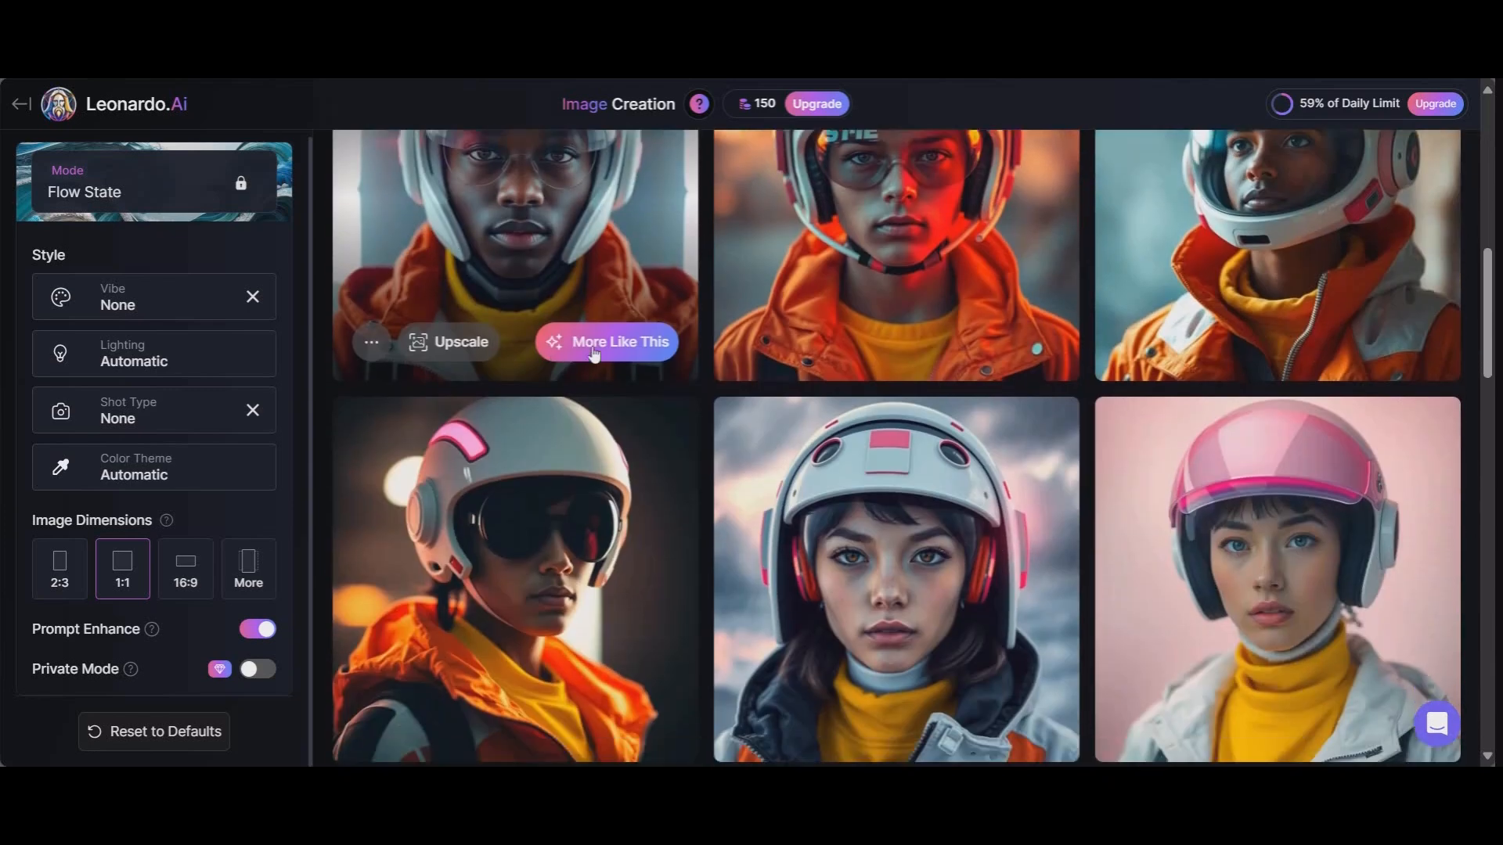
scroll(1073, 304, "down", 5)
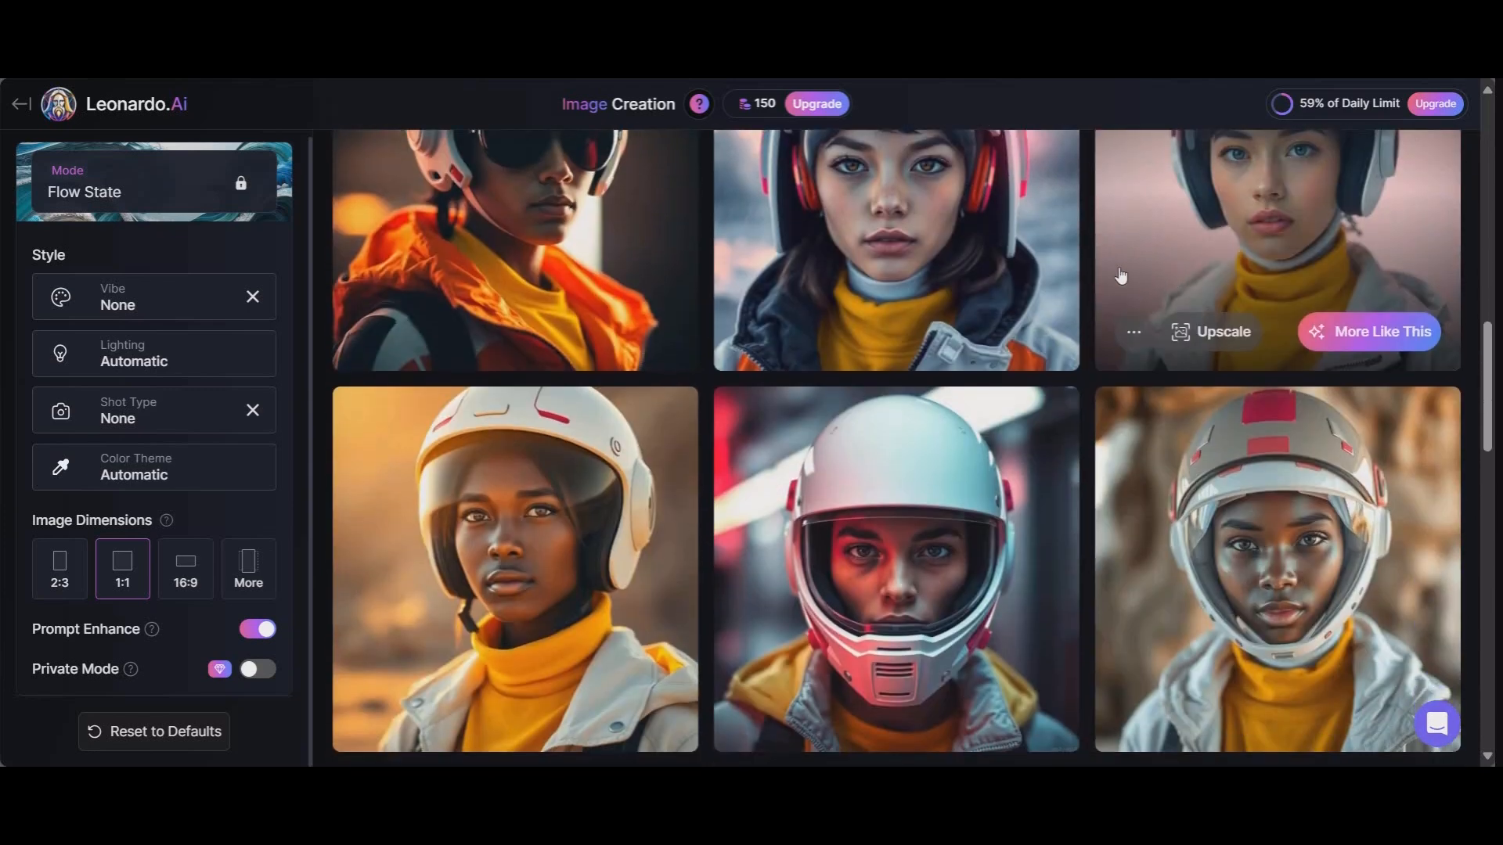
scroll(481, 314, "down", 5)
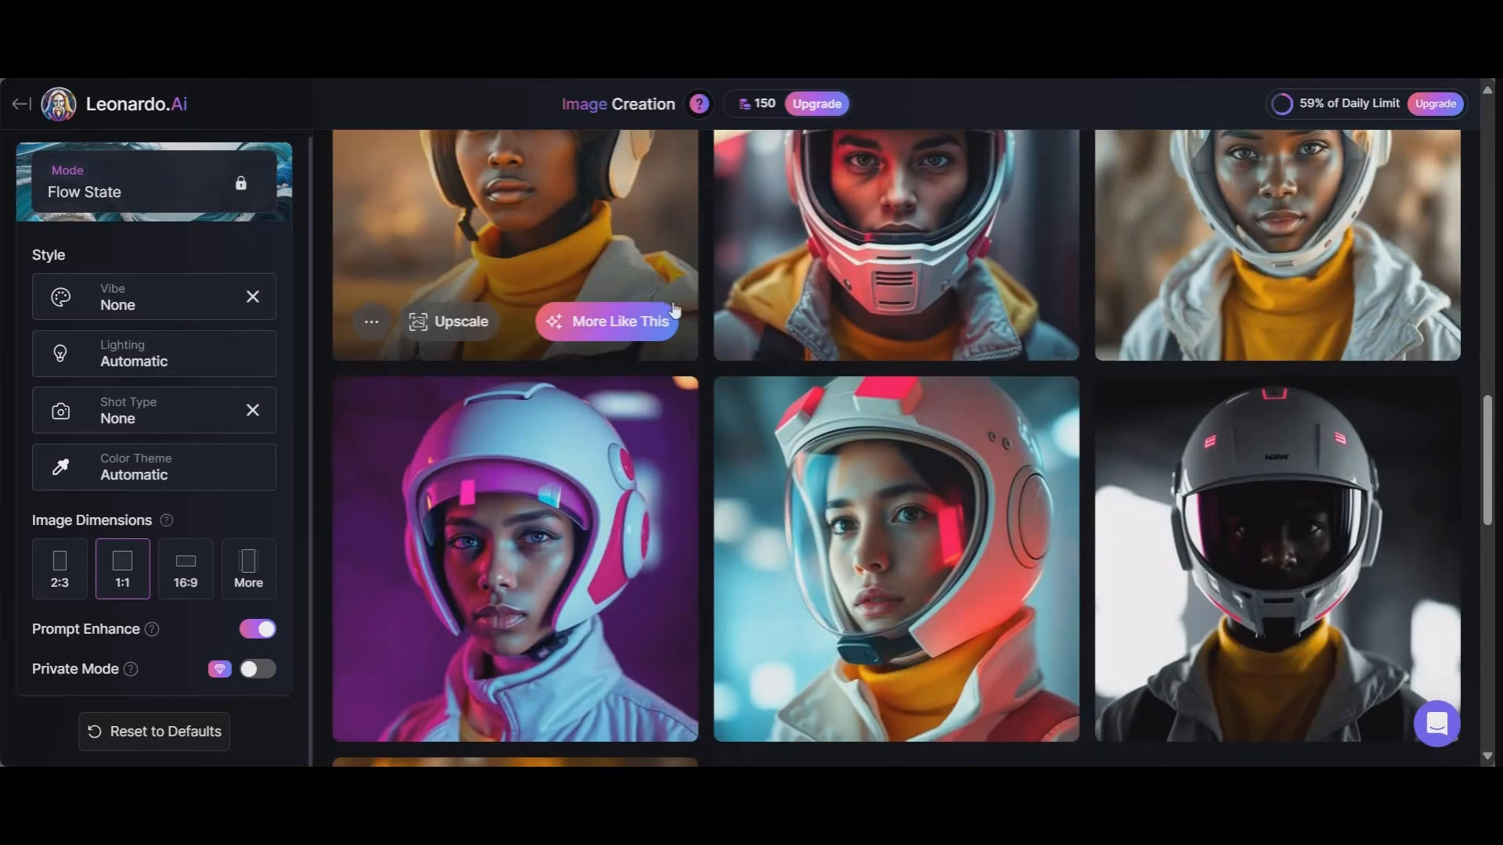
scroll(481, 315, "down", 1)
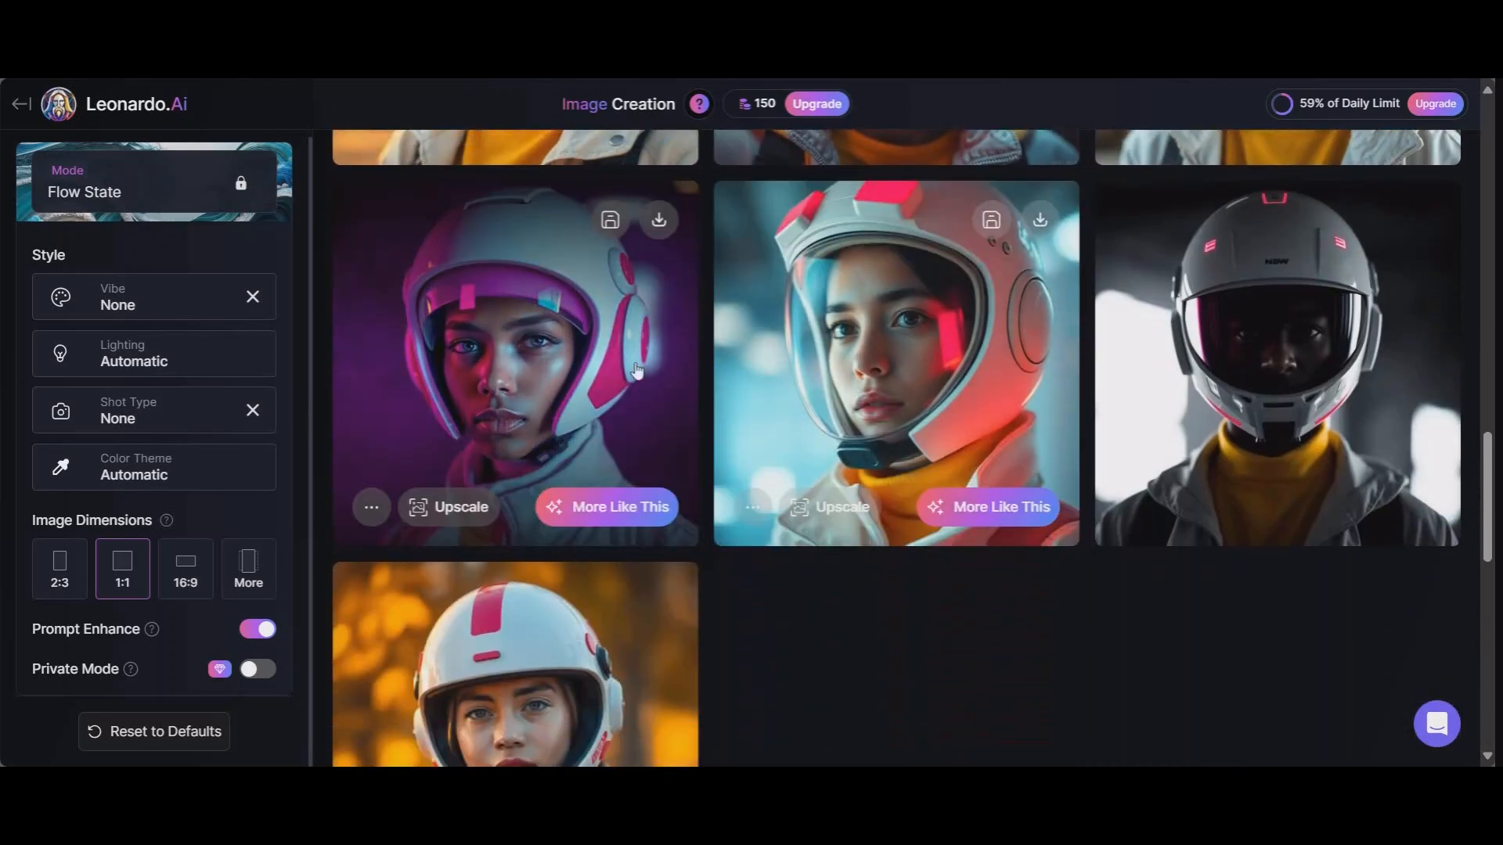
scroll(623, 358, "down", 2)
scroll(887, 356, "down", 3)
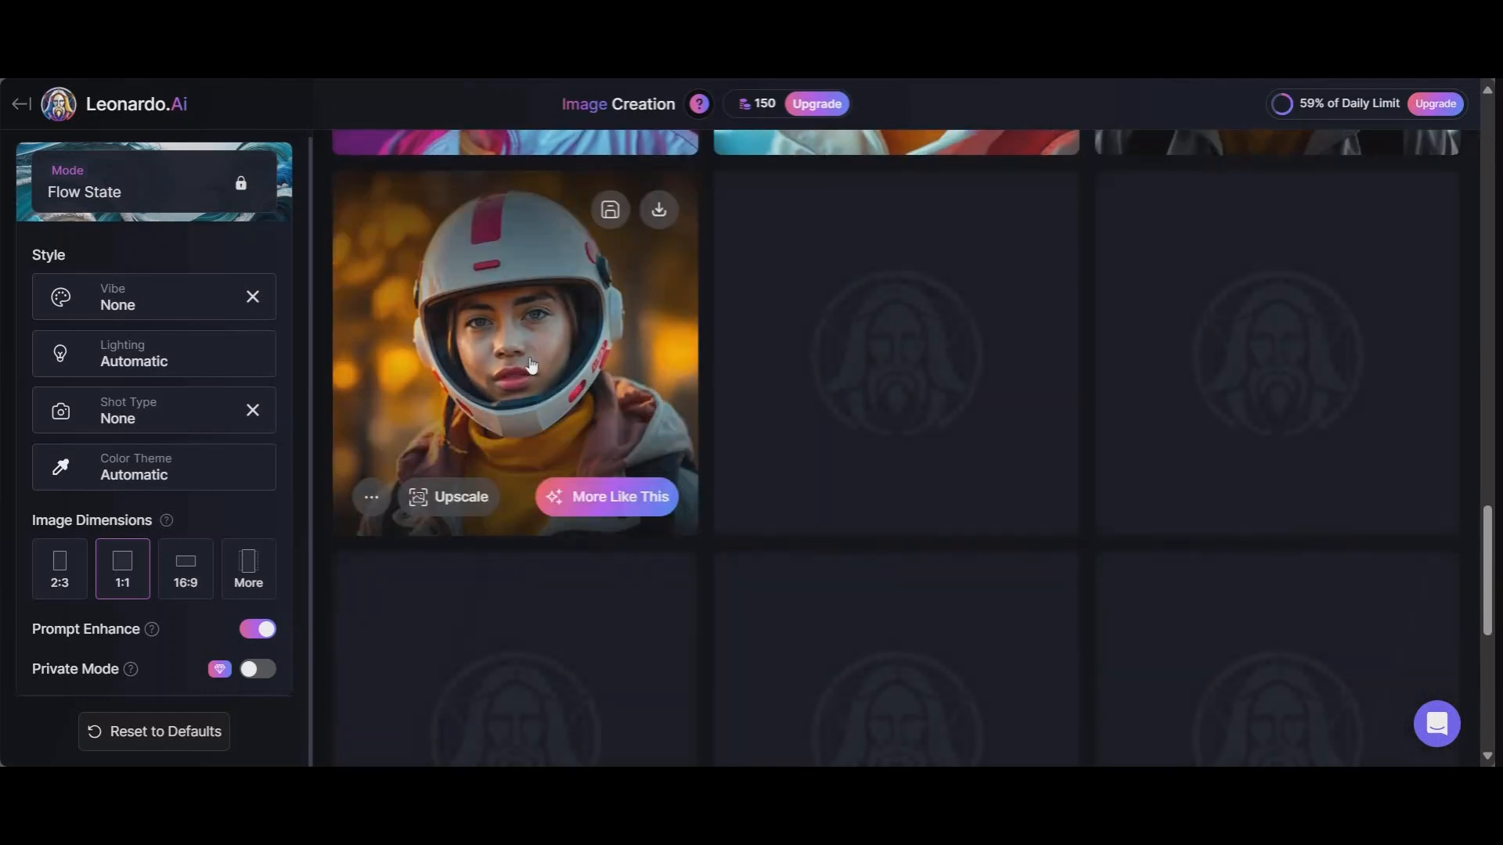
mouse_move(1371, 123)
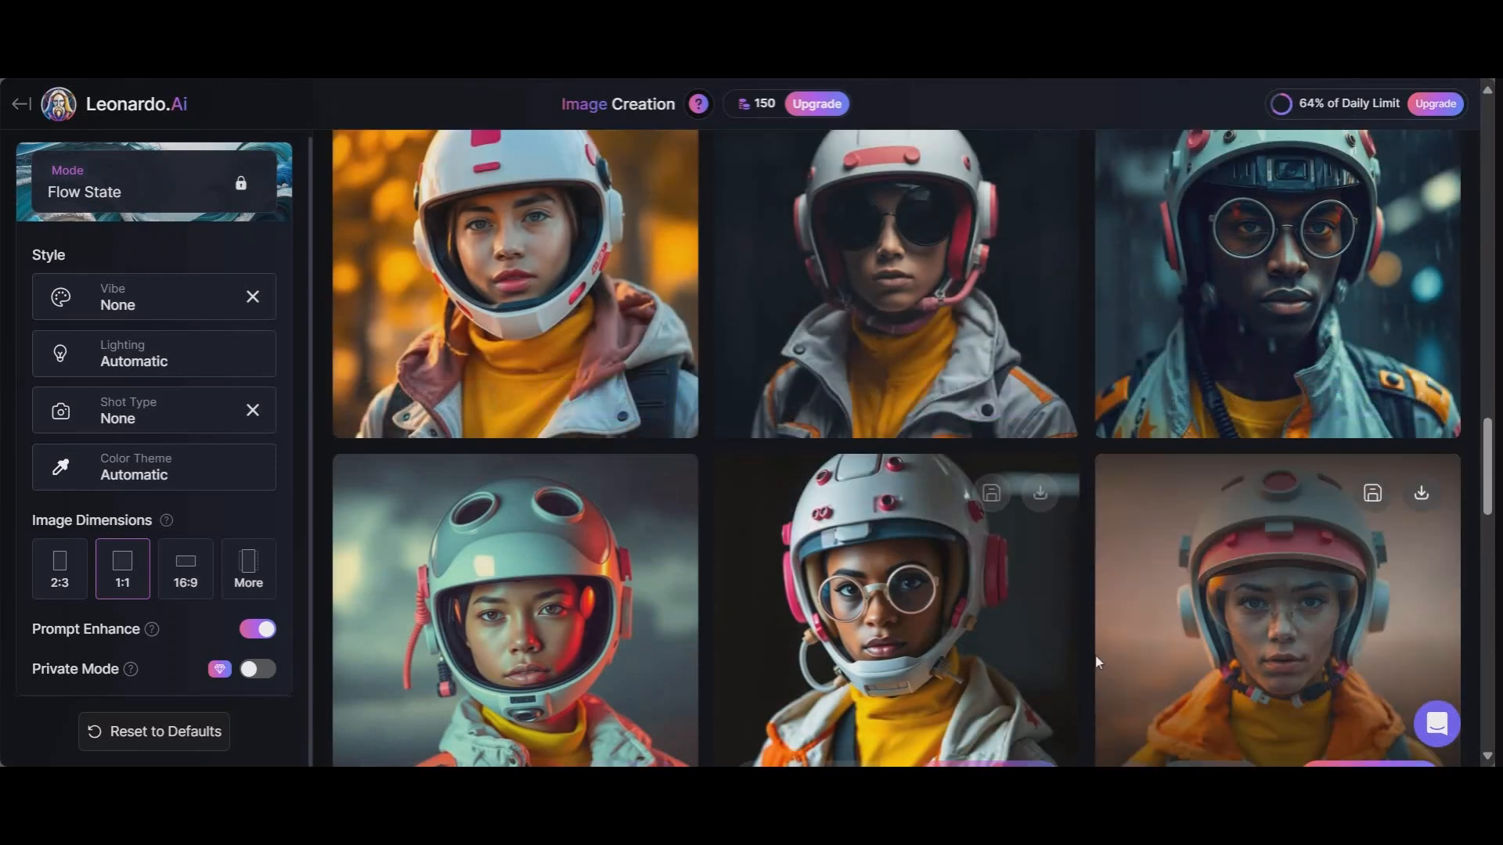
scroll(895, 501, "down", 5)
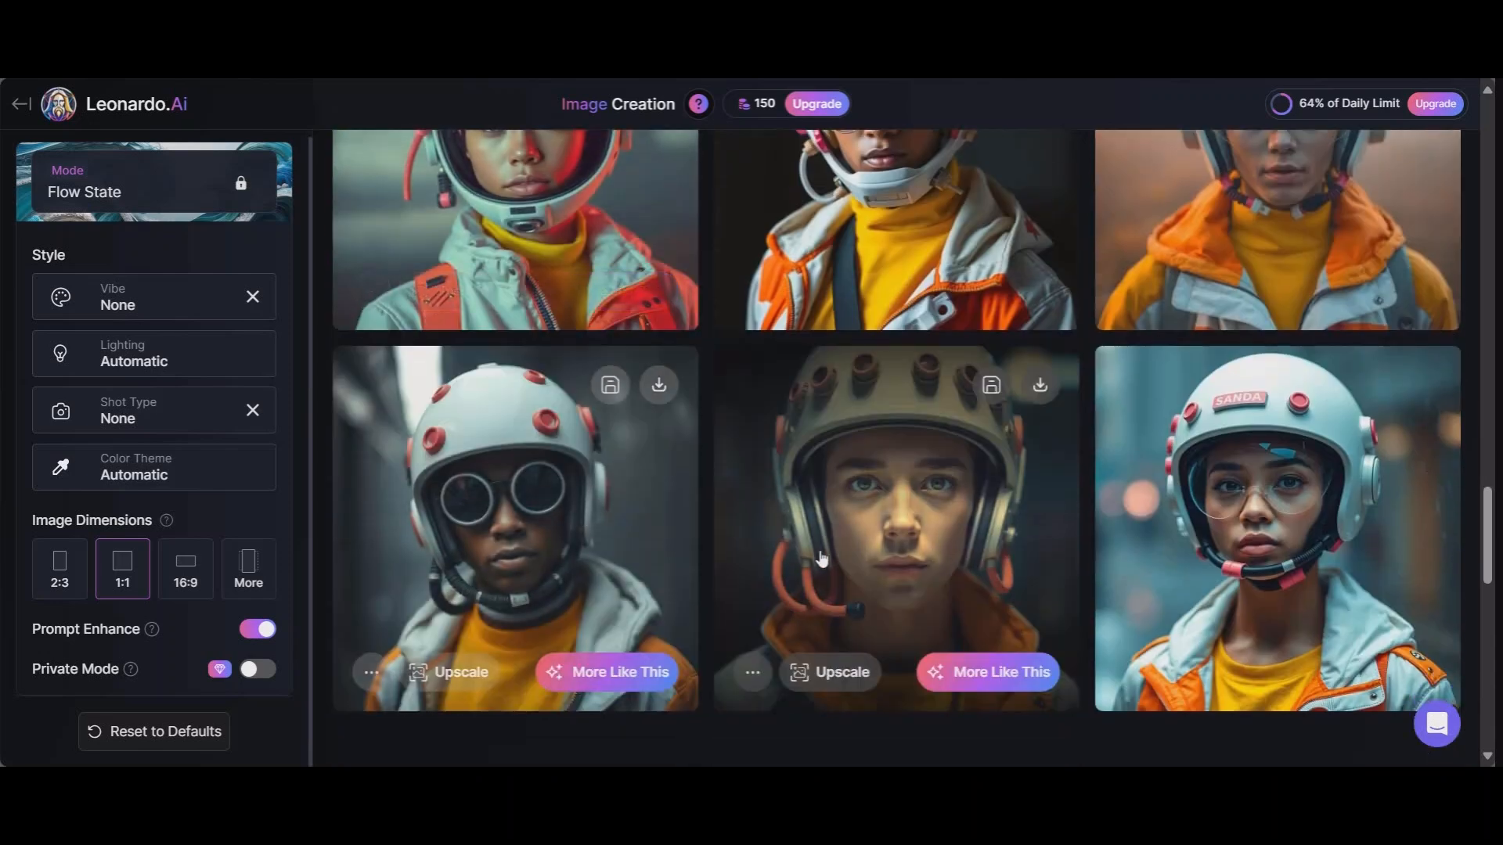
scroll(948, 418, "down", 3)
scroll(948, 419, "up", 15)
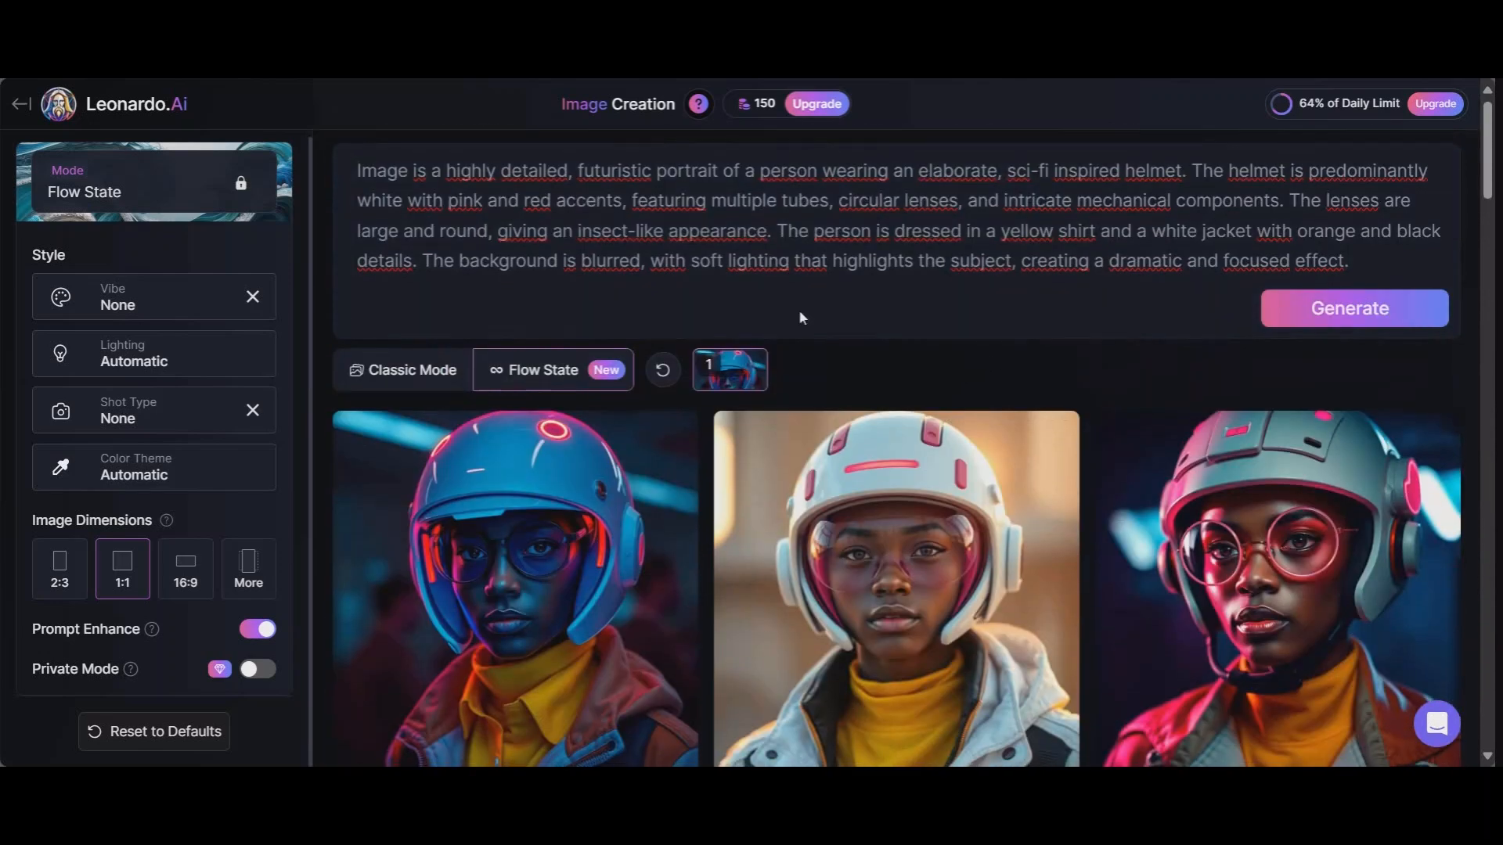
Create more images with the Dramatic lighting and Gradient color theme of the middle fourth-row portrait in the closed white helmet
scroll(802, 313, "down", 3)
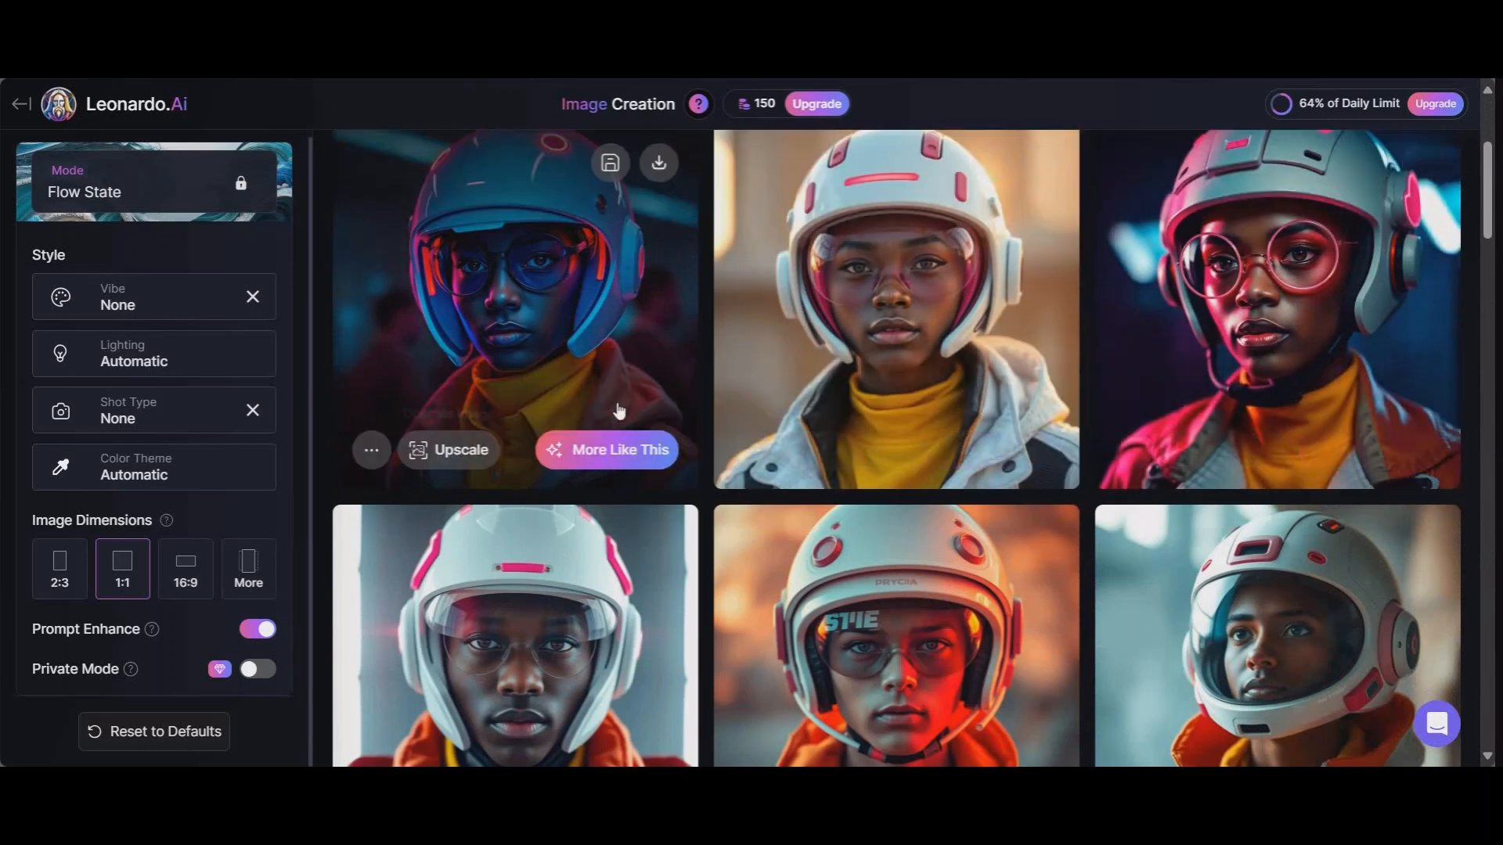
scroll(564, 336, "down", 2)
scroll(749, 366, "down", 3)
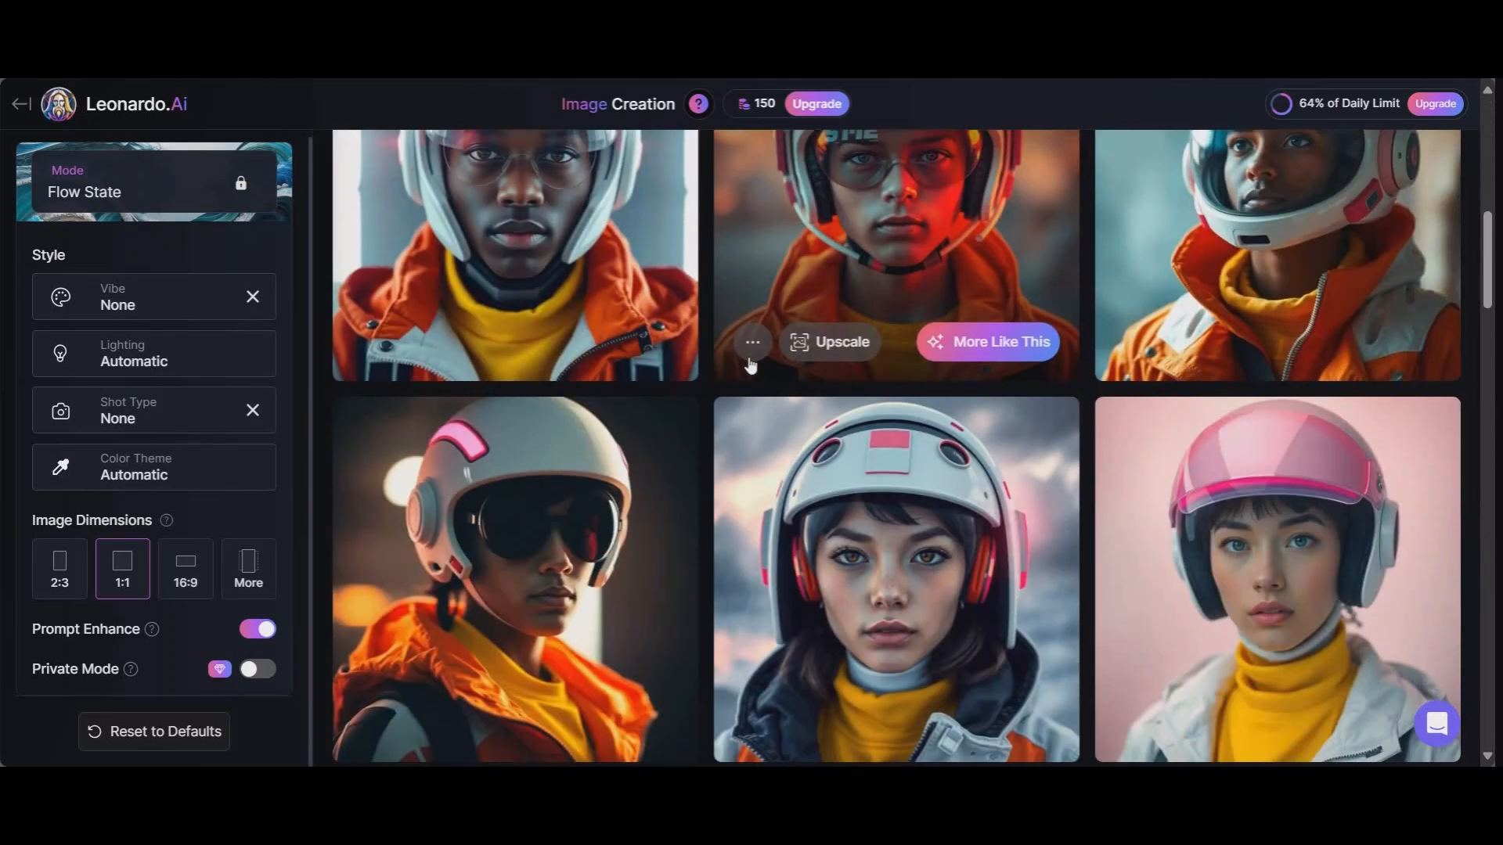
scroll(709, 354, "down", 2)
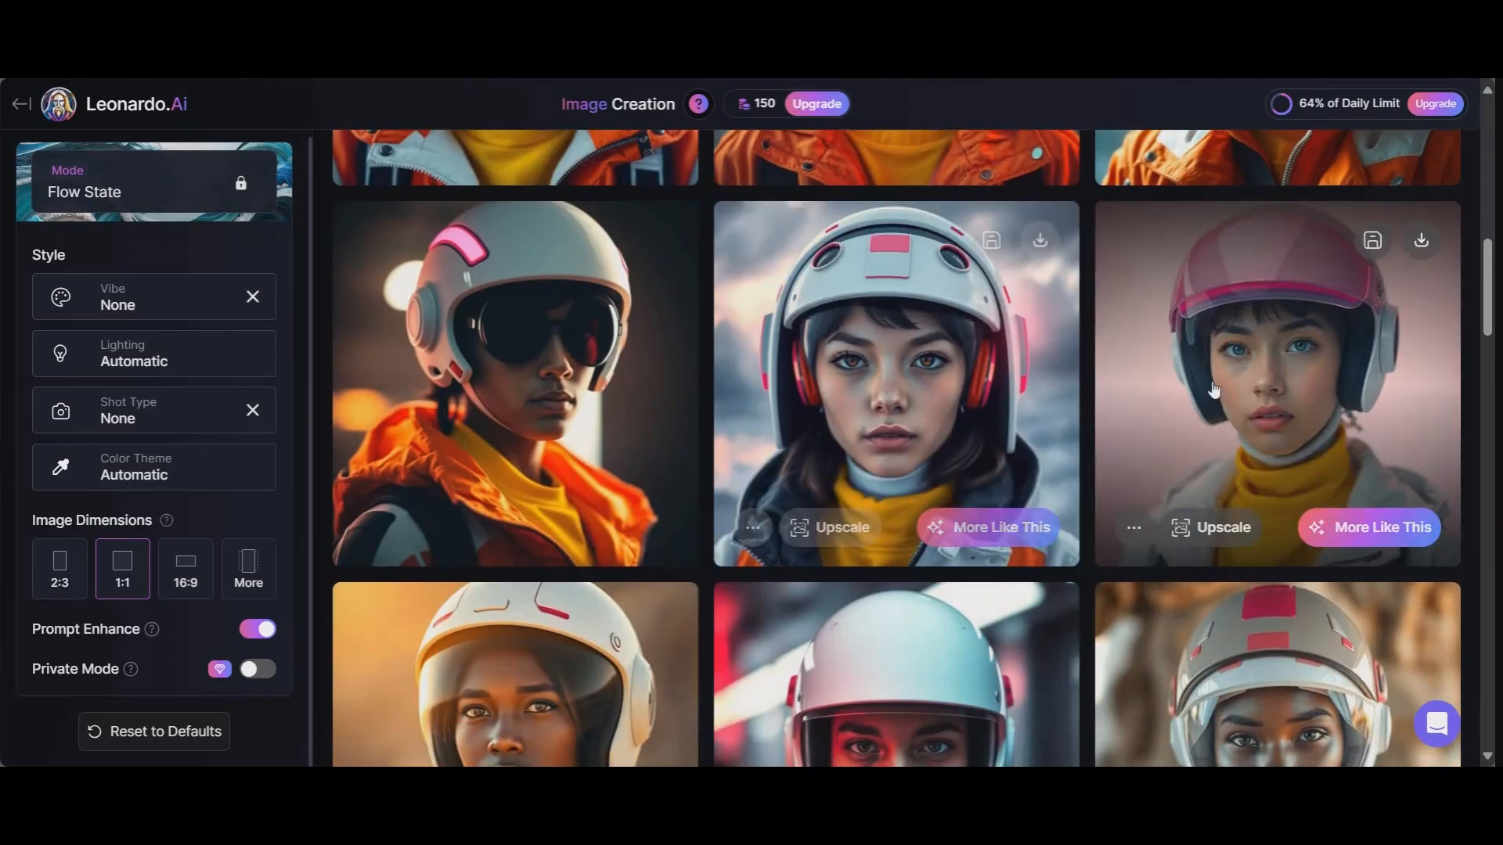
scroll(861, 362, "down", 5)
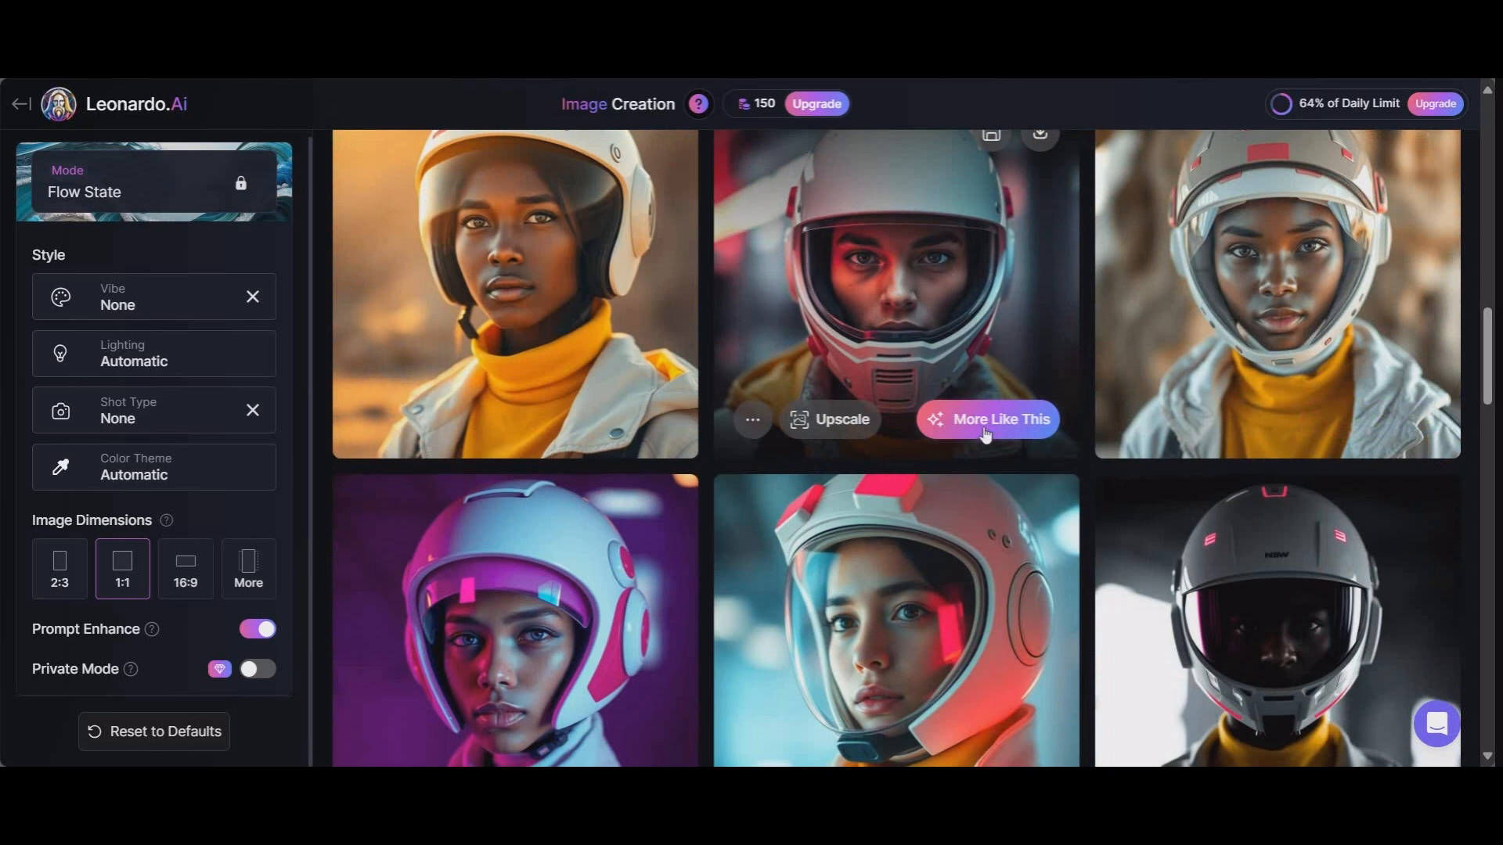
mouse_move(986, 435)
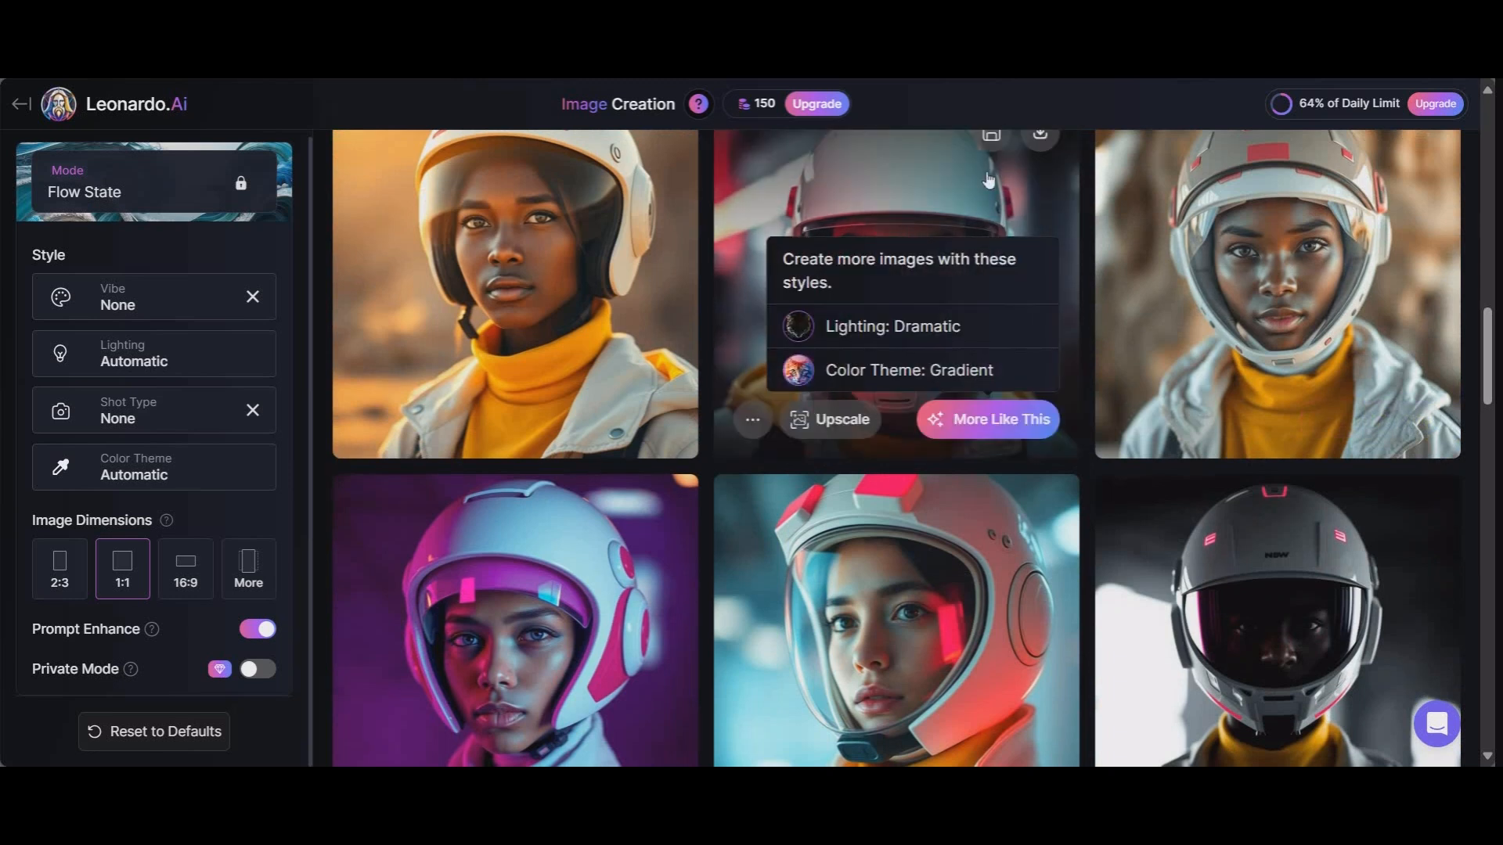
left_click(1000, 427)
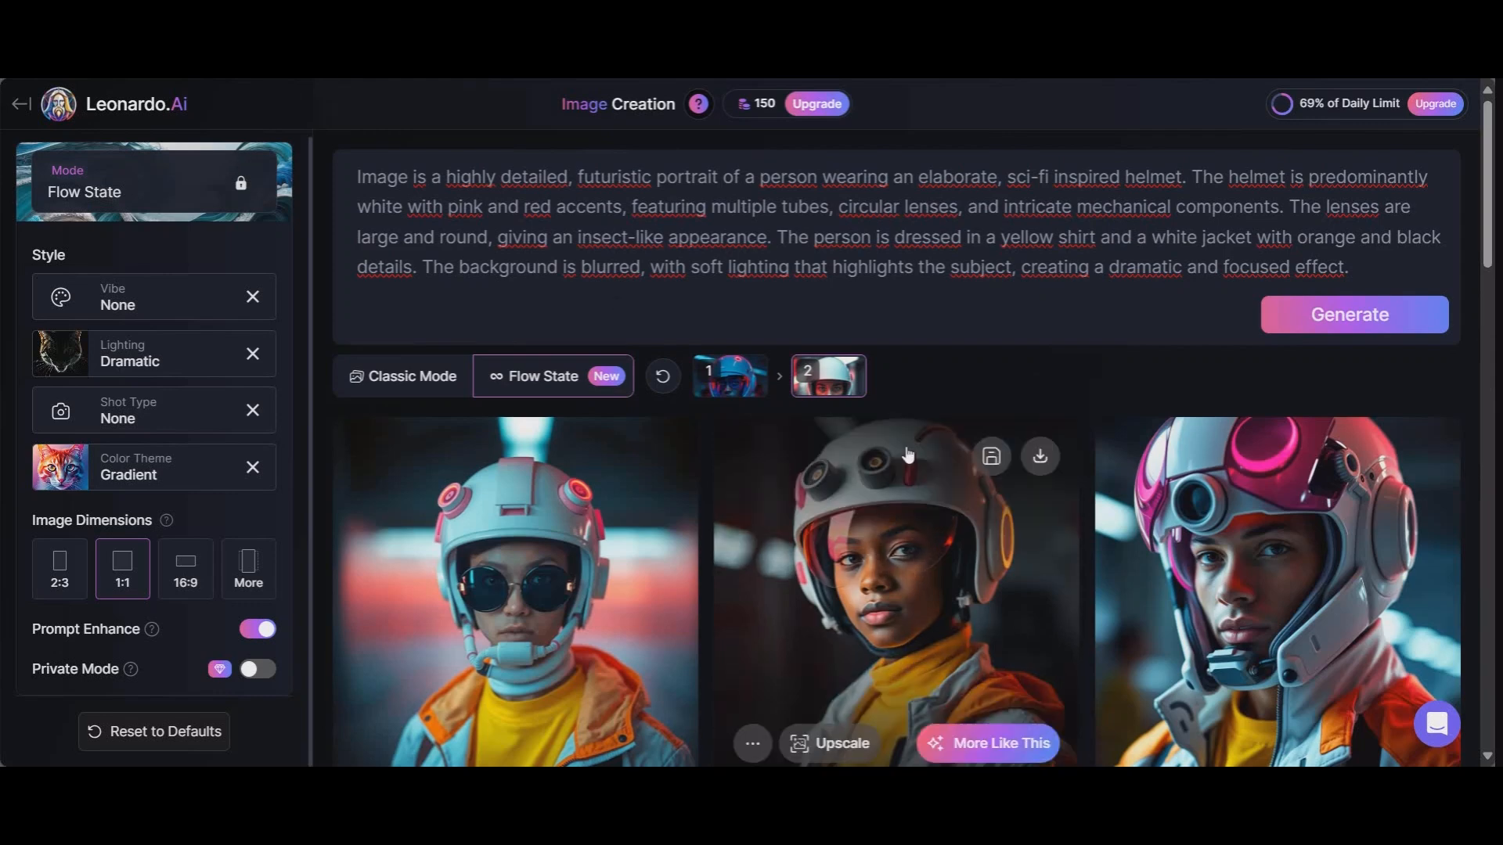
Read the More Like This prompt of the first portrait in the Gradient stream, and try to select its full text
scroll(769, 311, "down", 3)
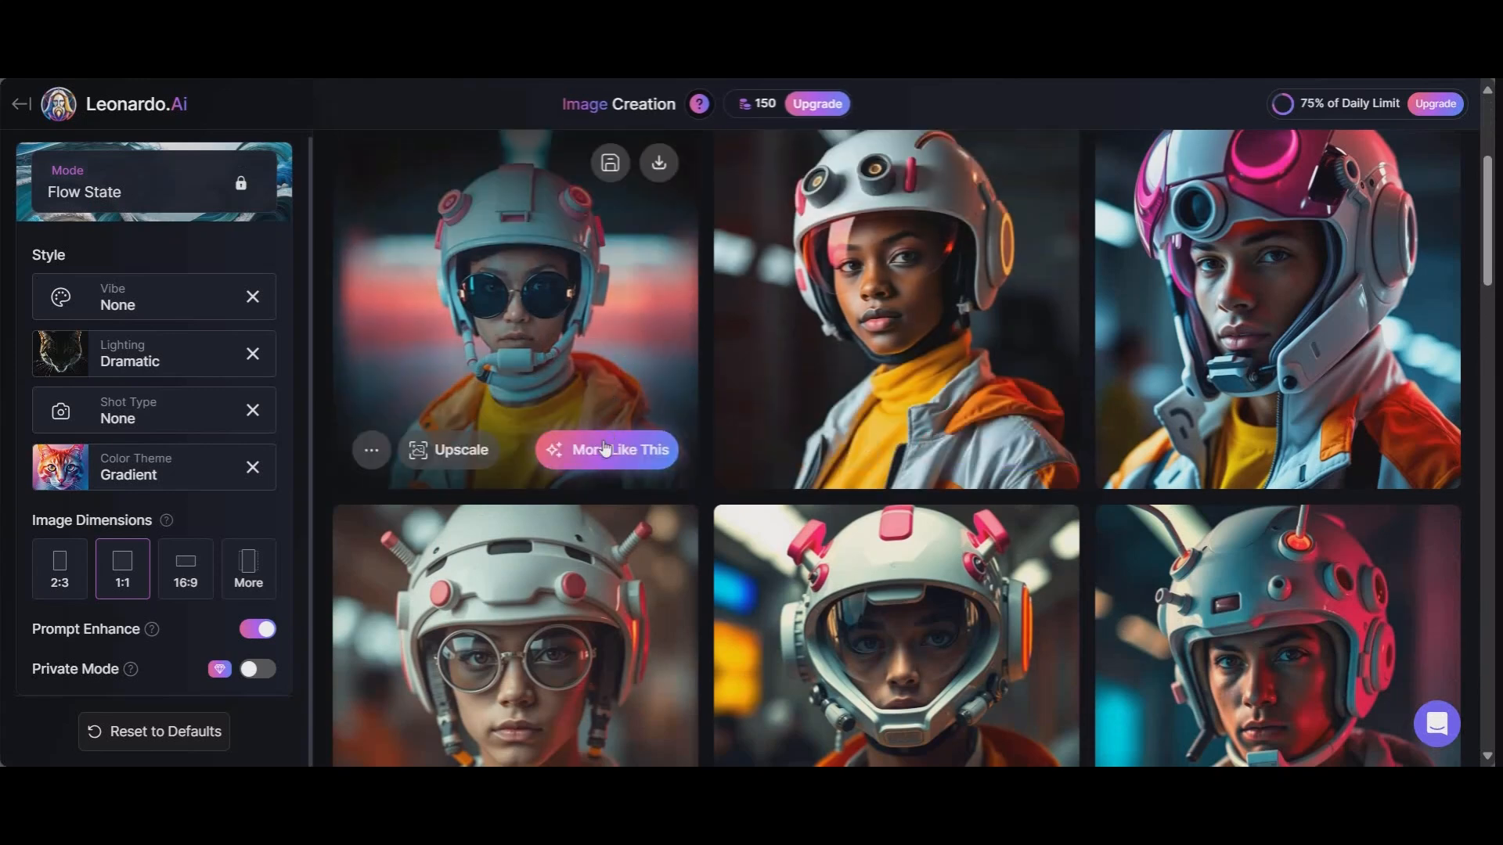
mouse_move(608, 454)
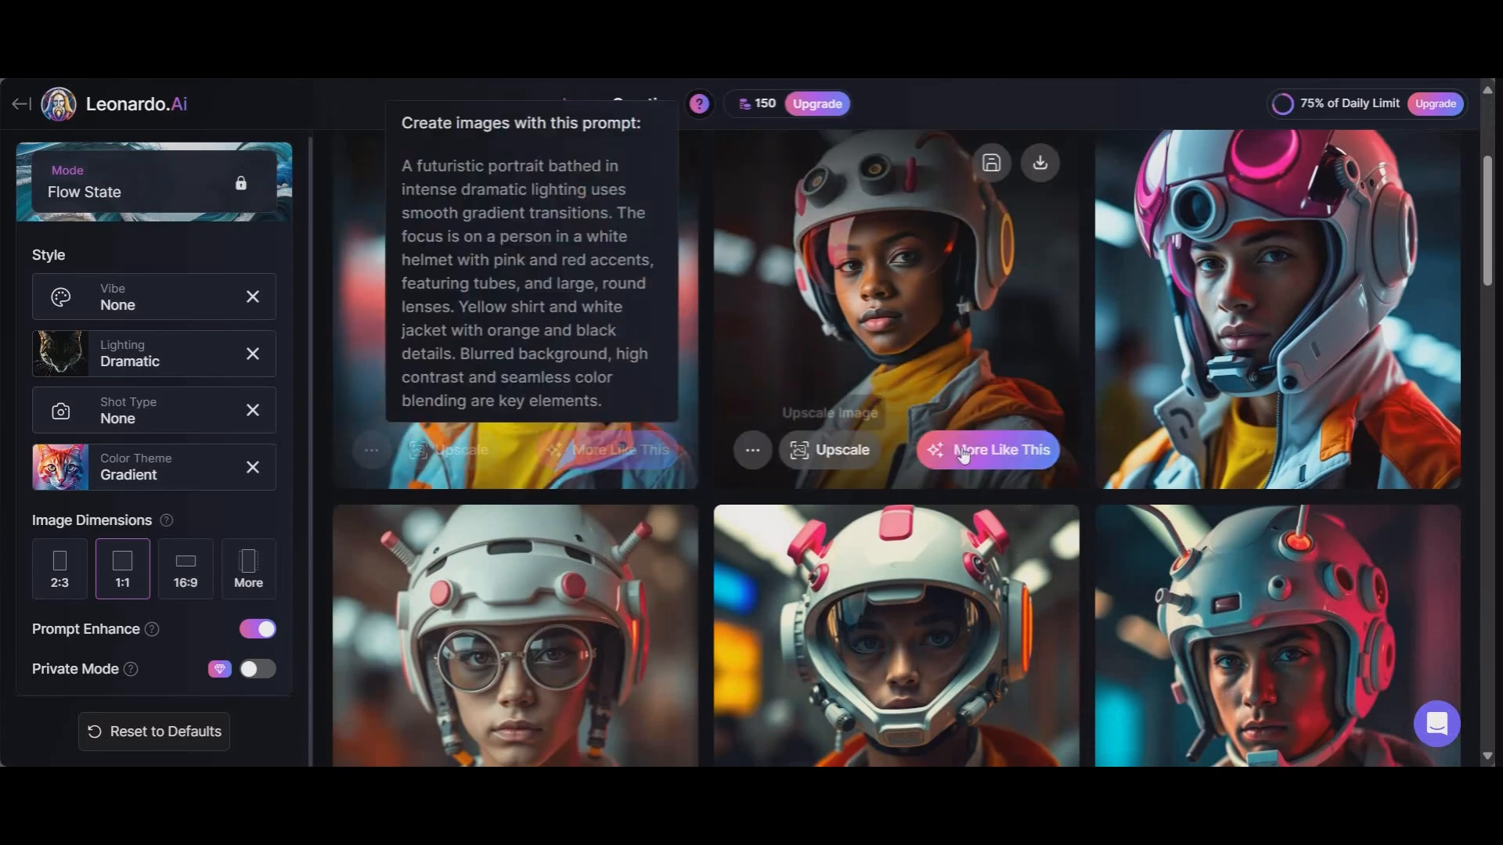
mouse_move(1015, 454)
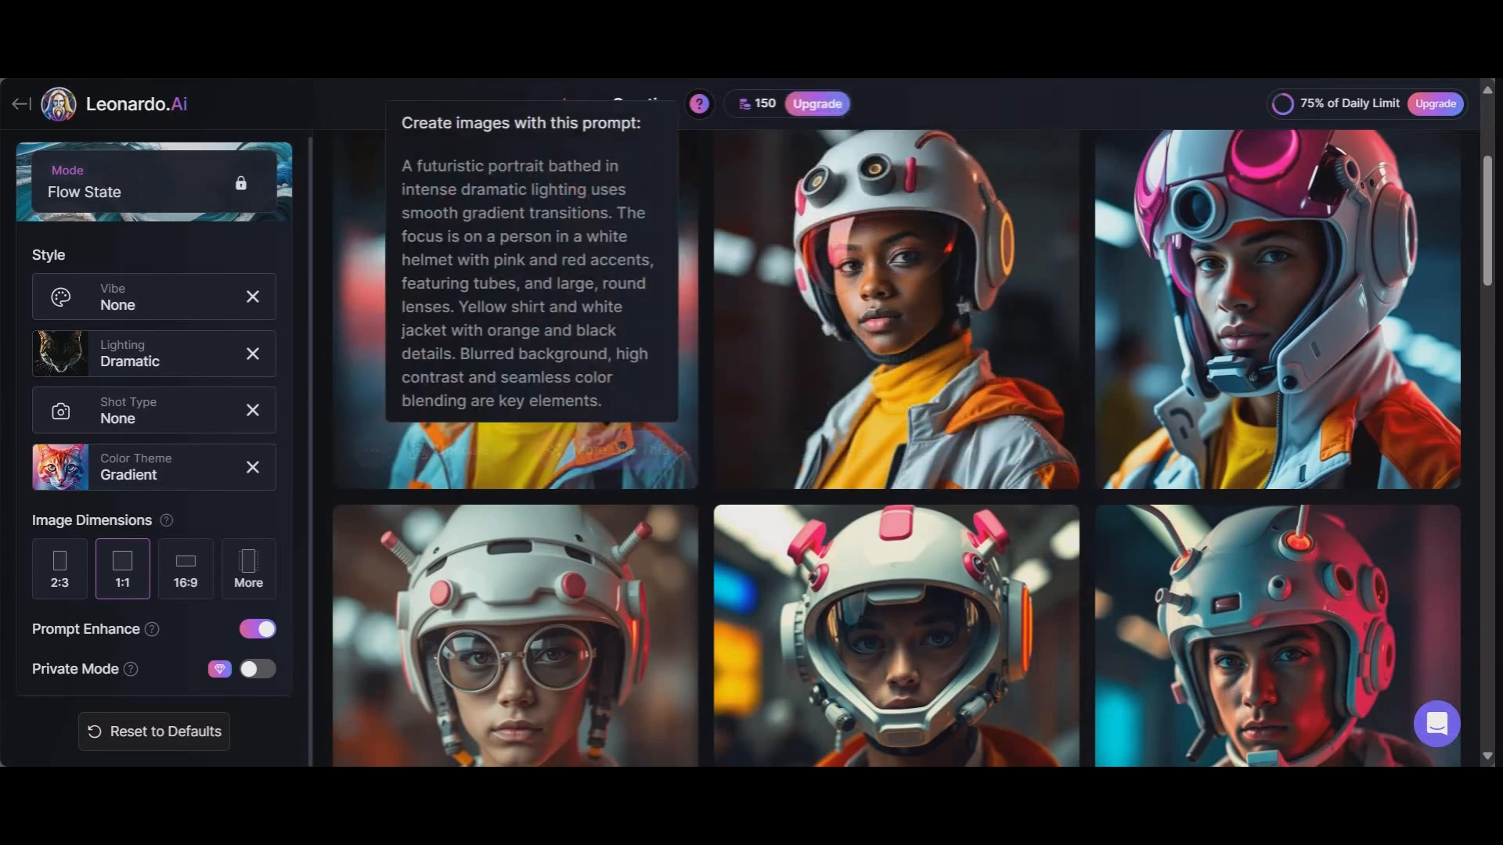
left_click_drag(575, 401, 394, 173)
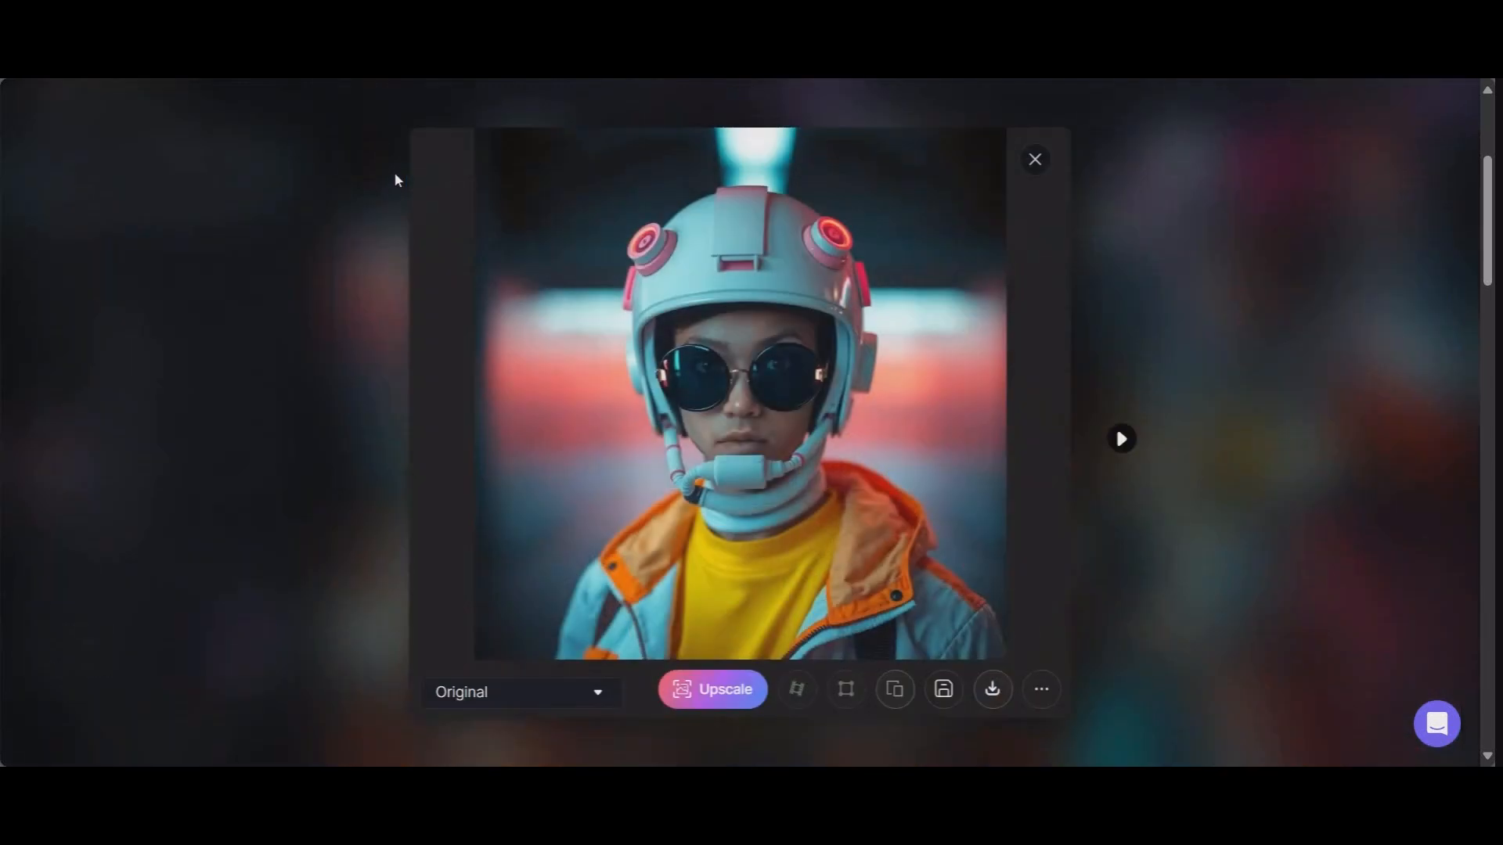
Zoom in on the first portrait of the Gradient stream, check its additional image options and close the enlarged view
left_click(889, 441)
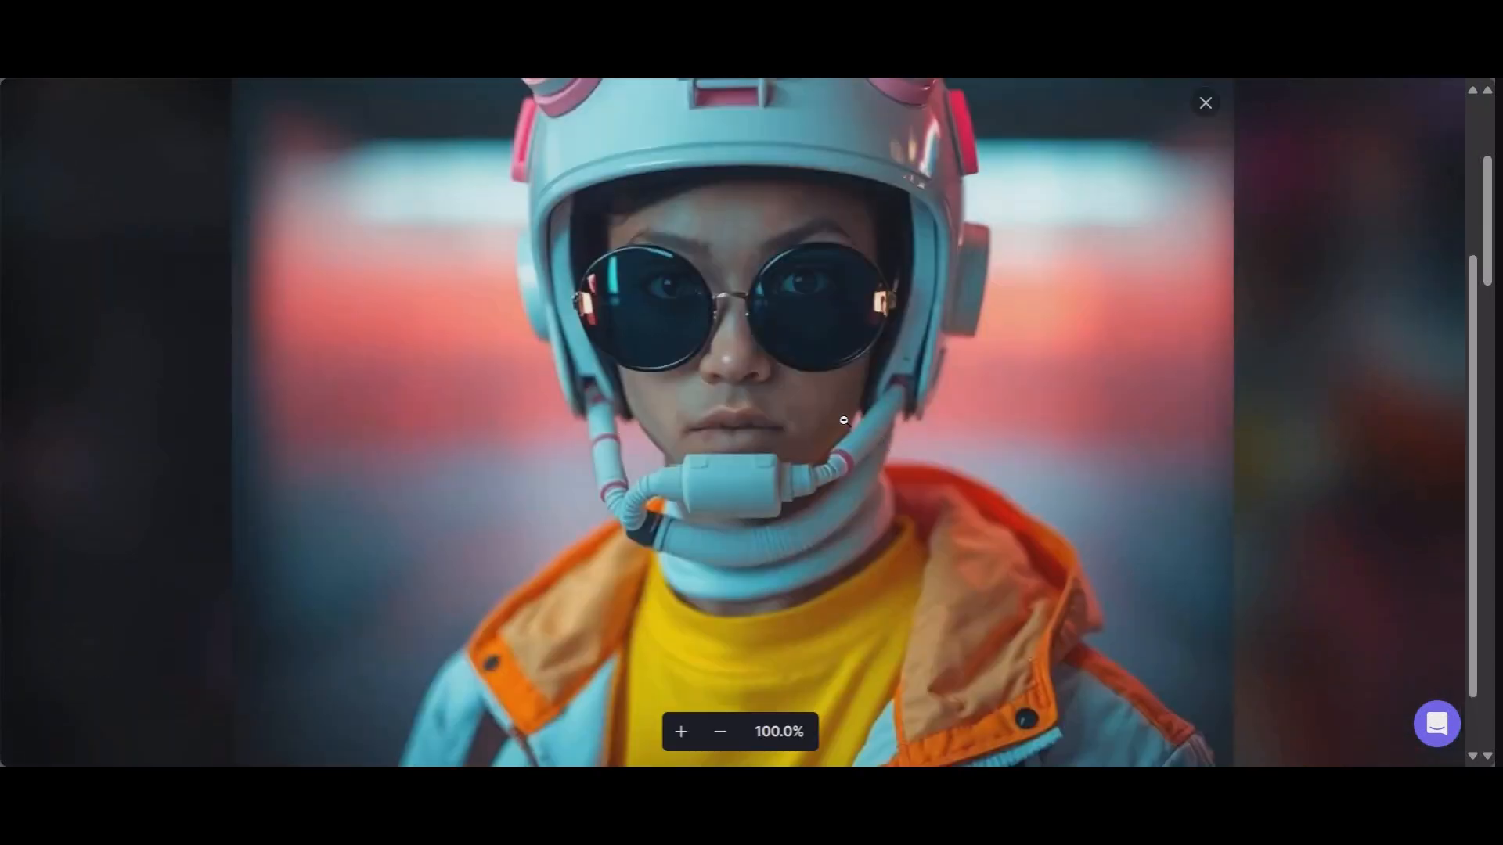
left_click(727, 342)
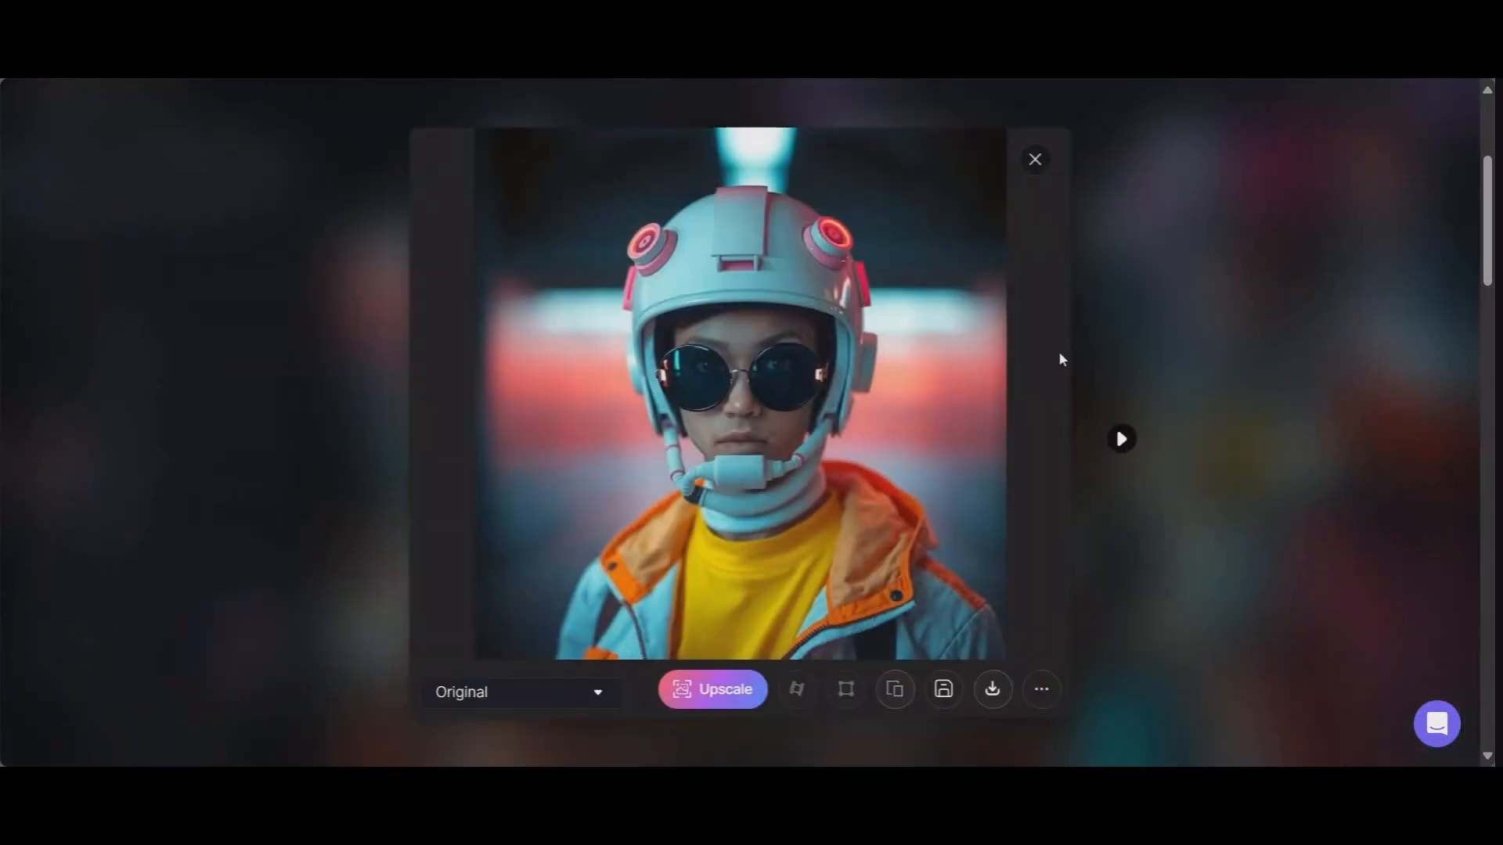
left_click(1041, 694)
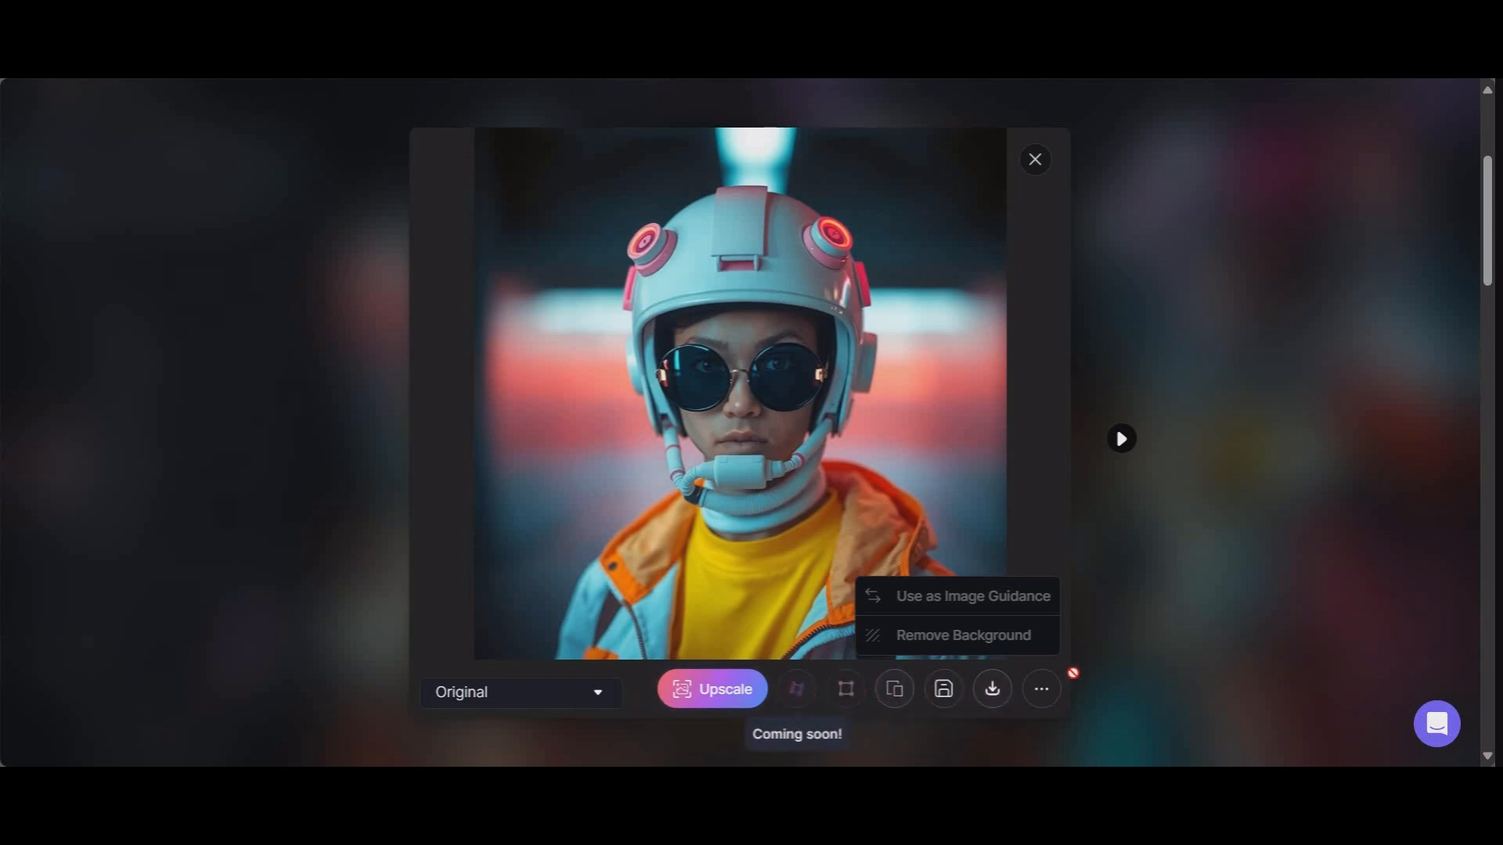
left_click(1039, 168)
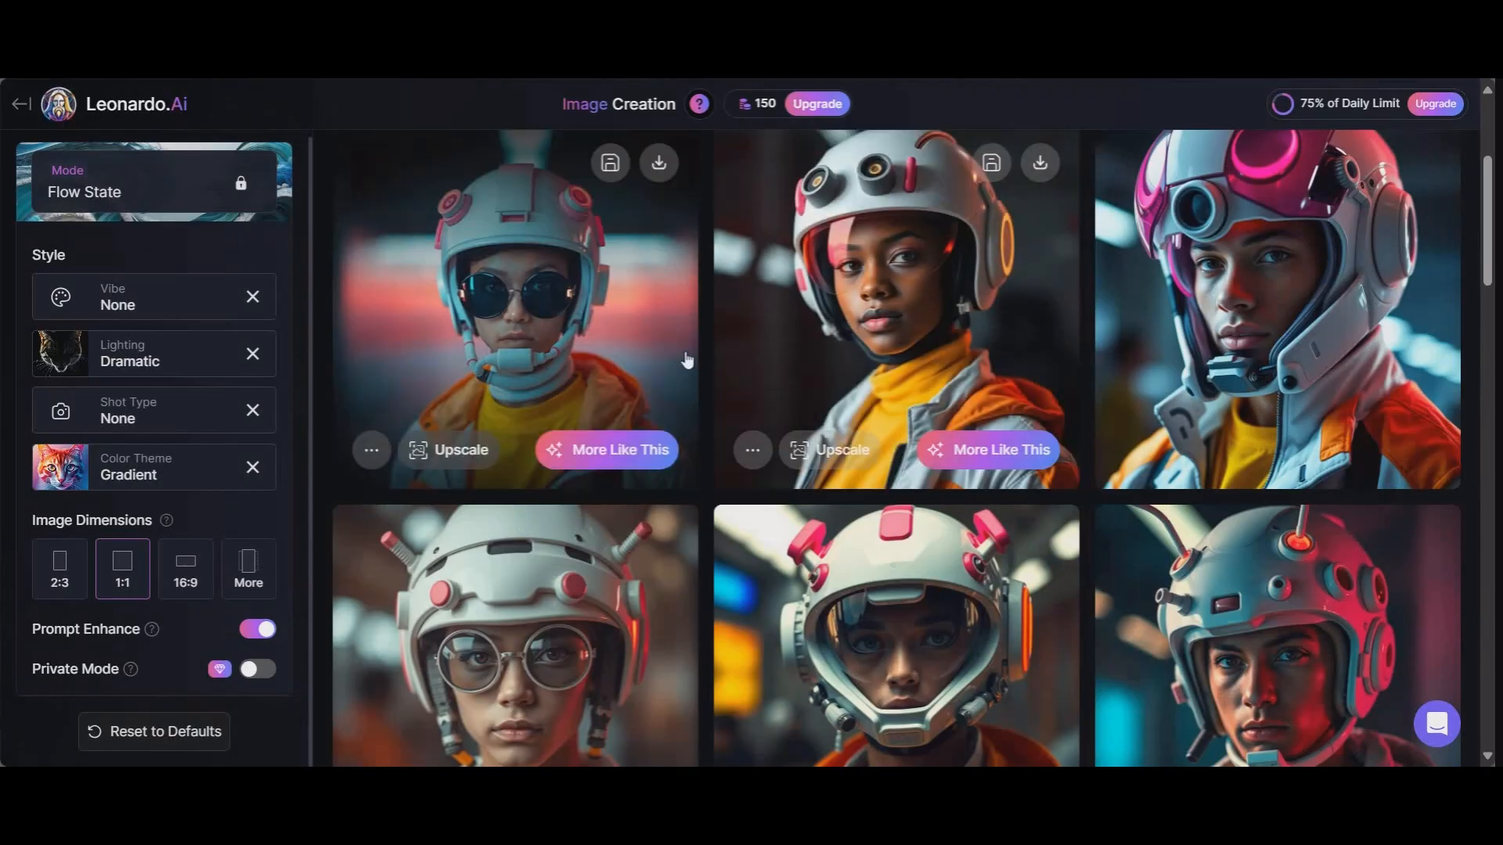
Look through all rows of the Gradient helmet stream, loading more images at its end, and review the earlier rows again
mouse_move(991, 456)
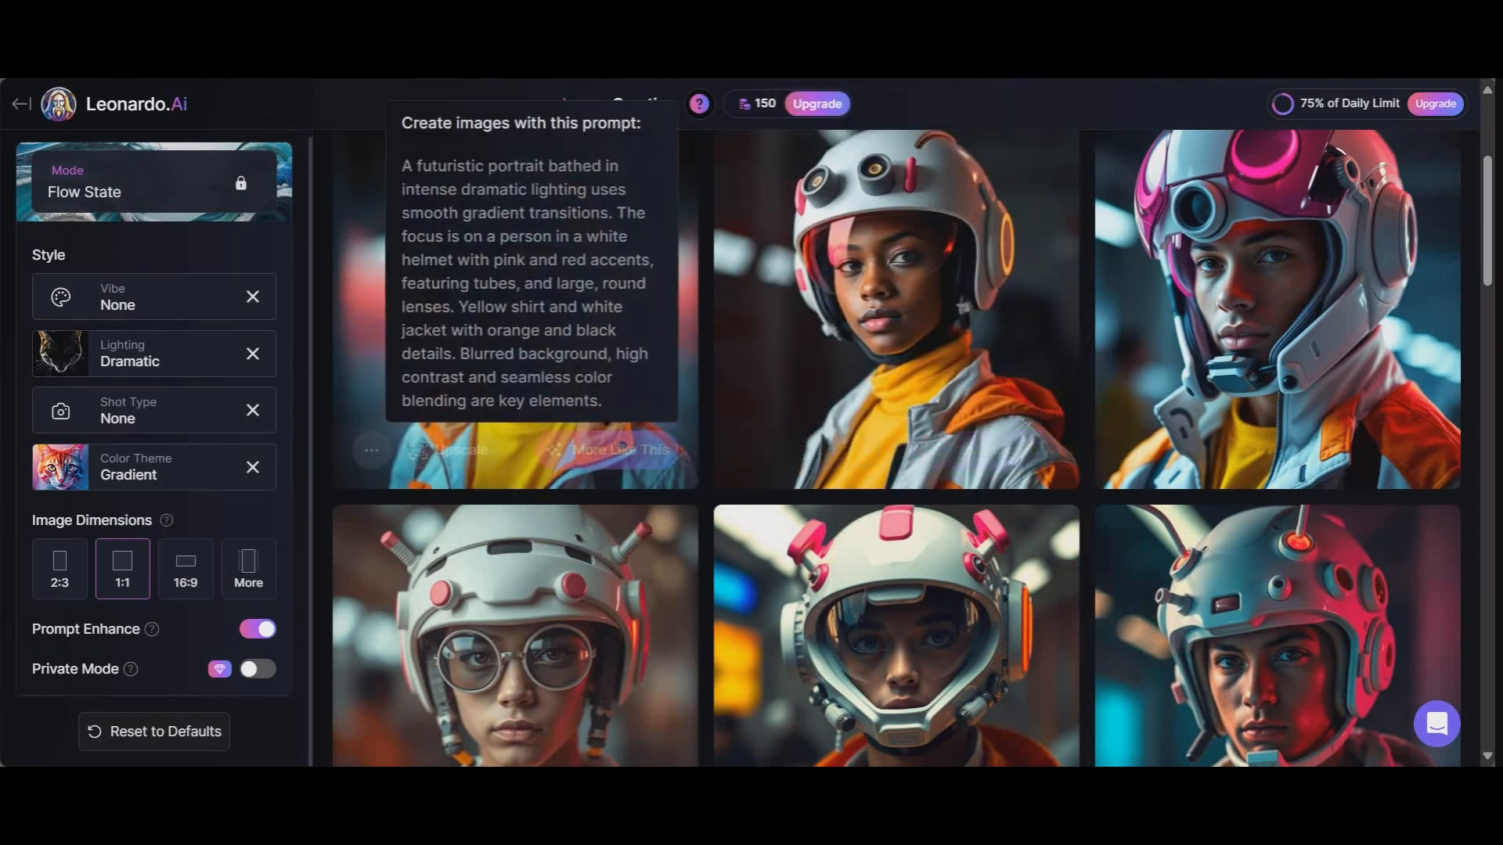
scroll(619, 203, "down", 5)
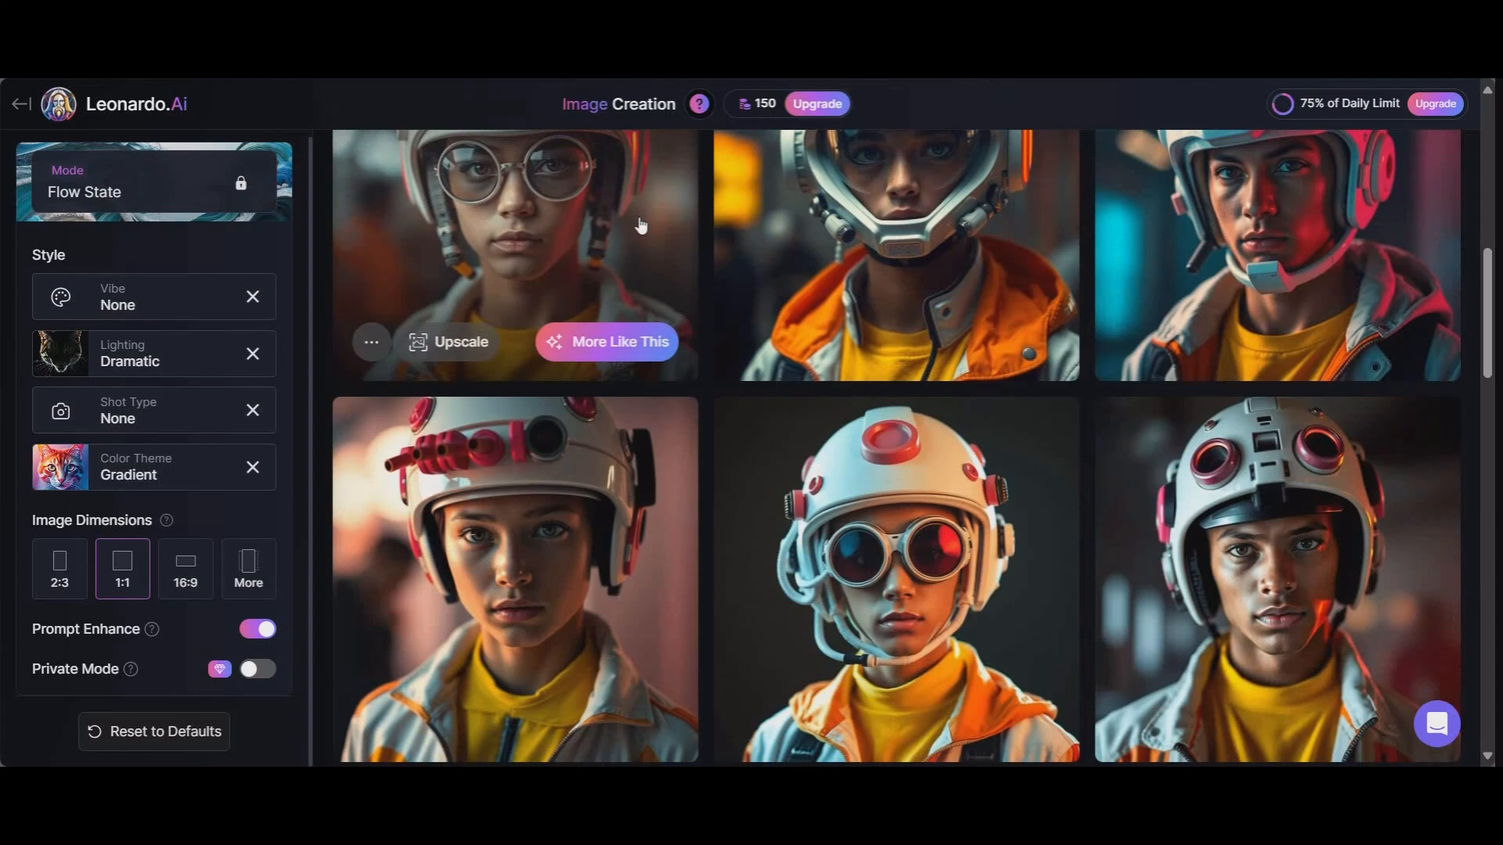
scroll(707, 448, "down", 5)
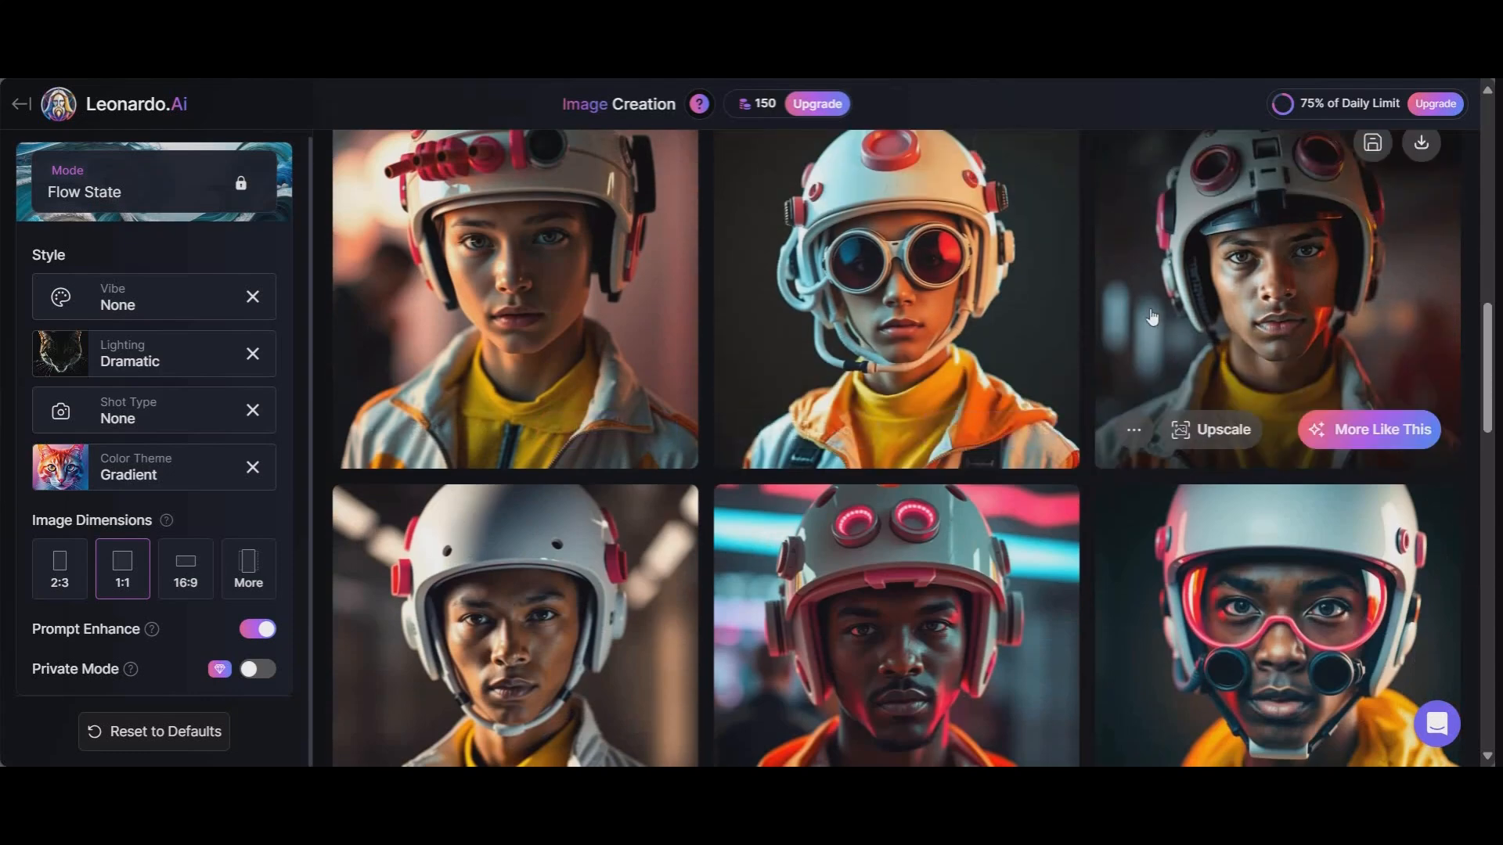
scroll(1017, 391, "down", 3)
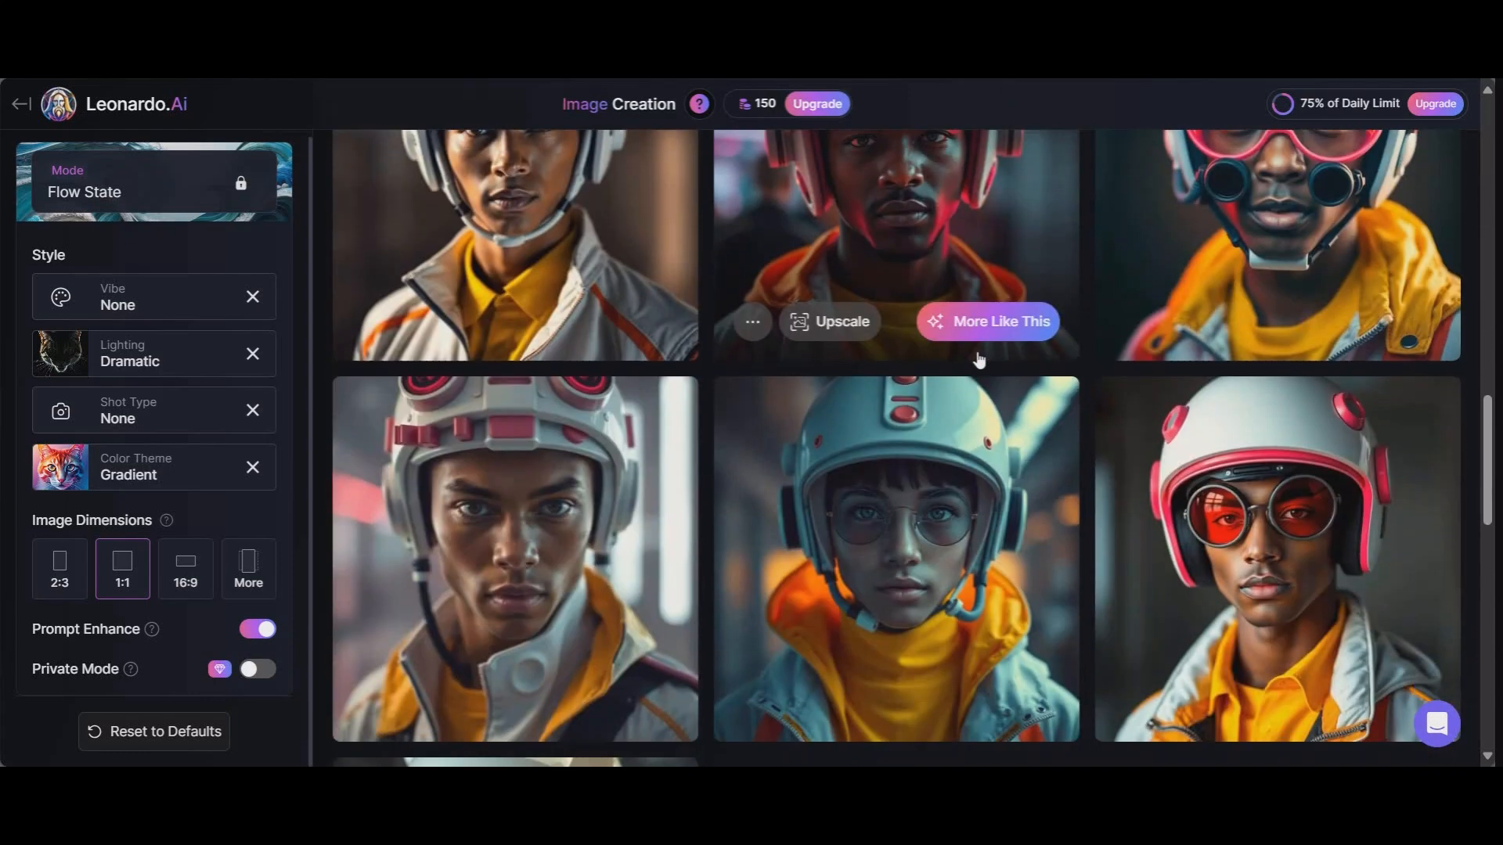
scroll(813, 468, "down", 2)
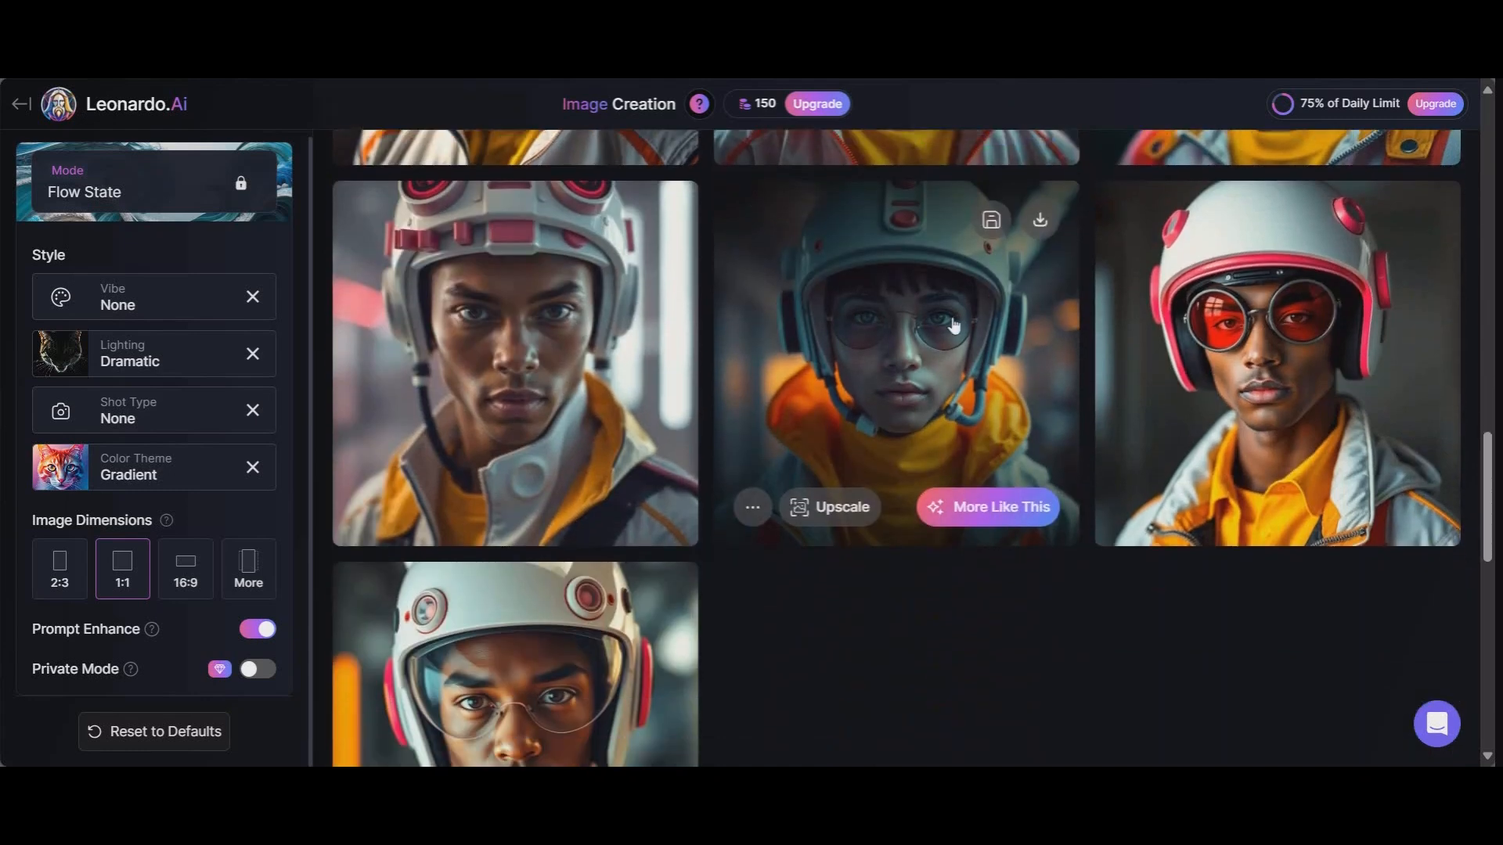
scroll(660, 352, "down", 4)
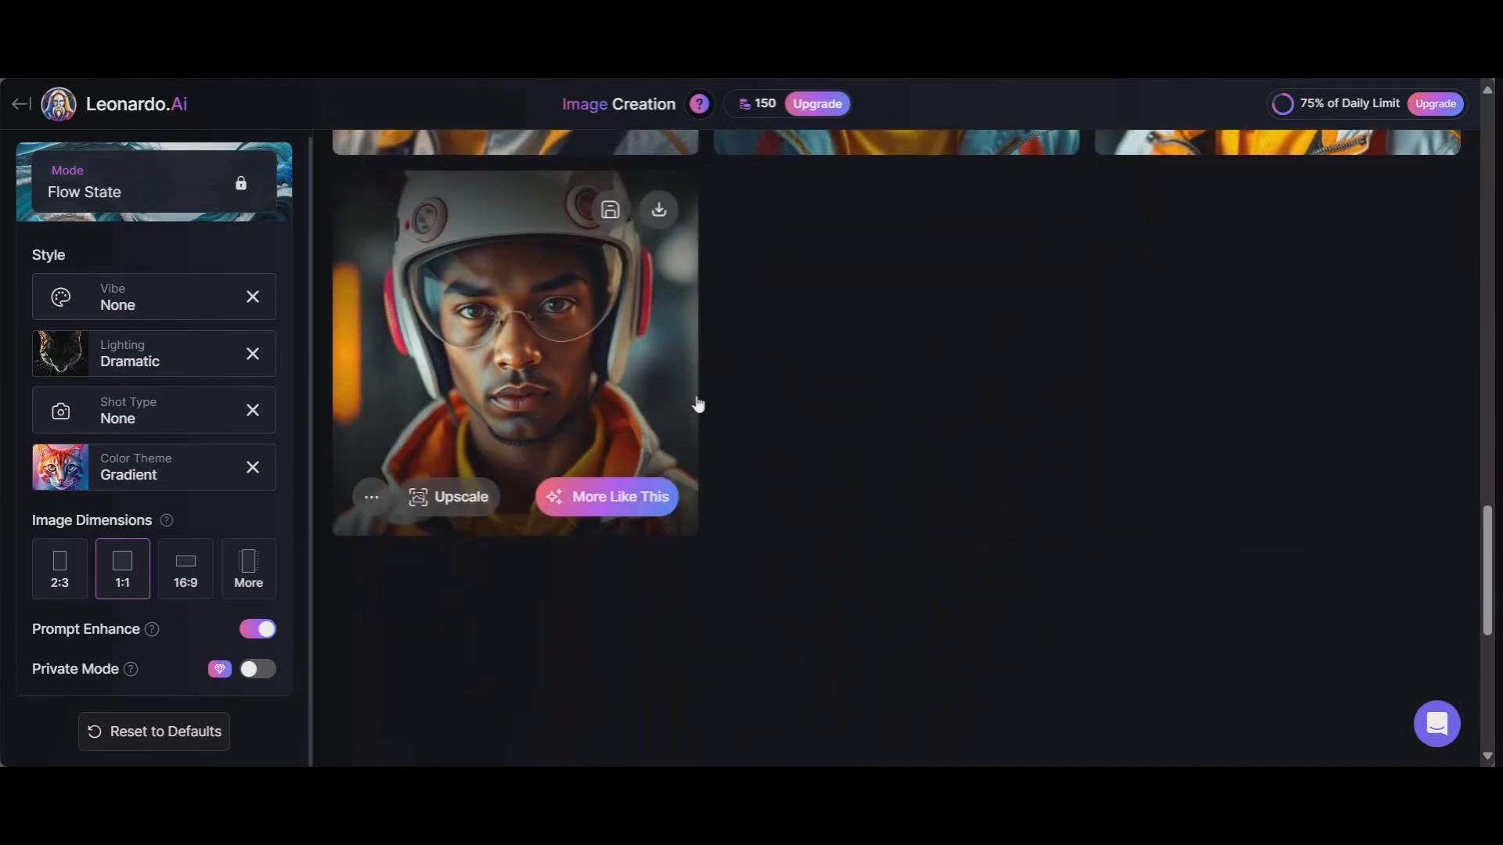
scroll(695, 403, "up", 5)
scroll(793, 350, "down", 1)
scroll(792, 350, "down", 2)
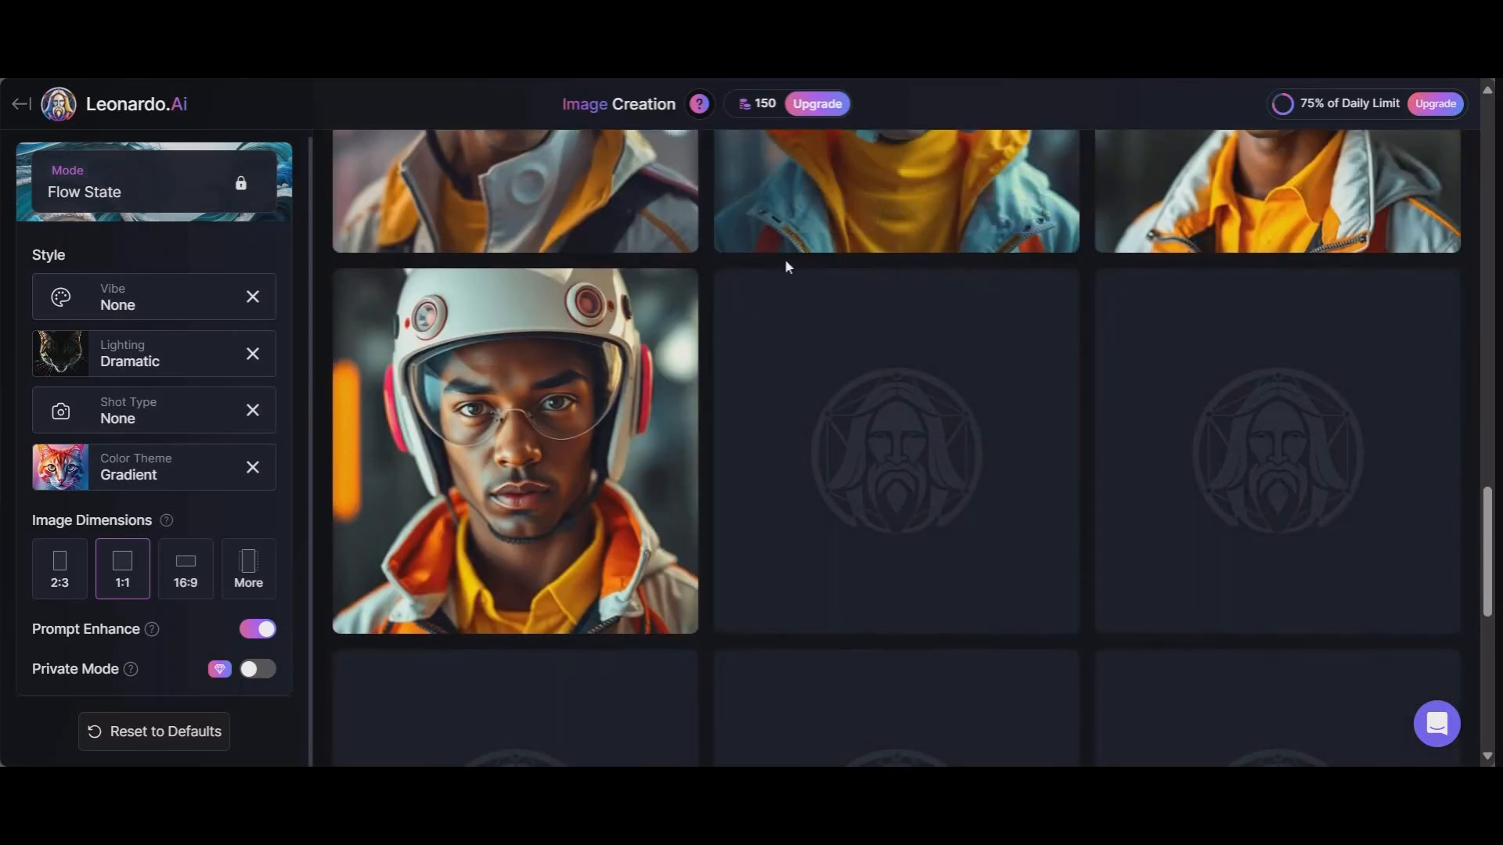
scroll(702, 384, "down", 3)
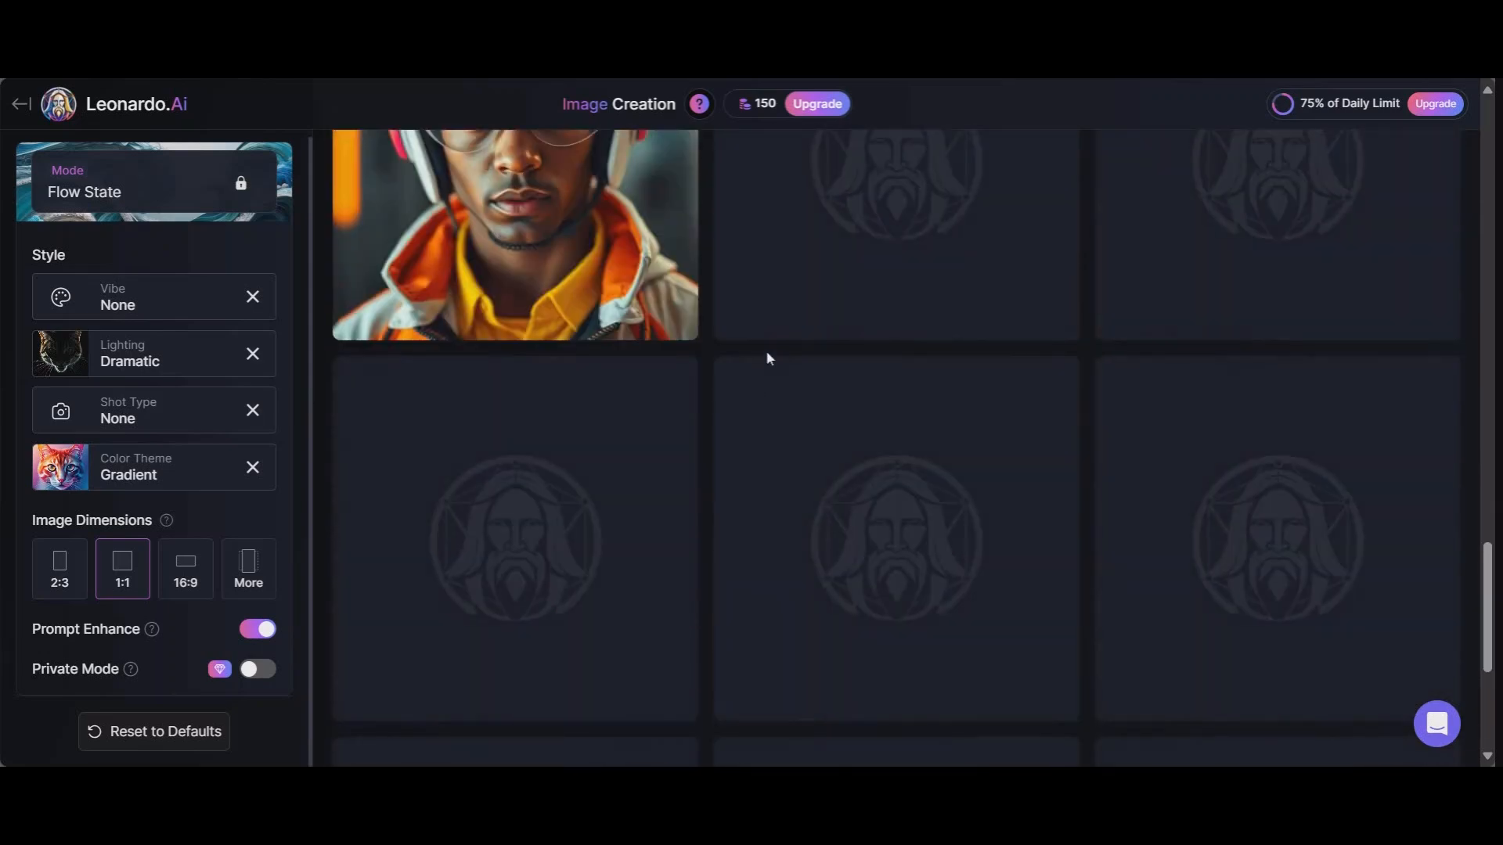
scroll(765, 357, "up", 7)
scroll(763, 383, "up", 12)
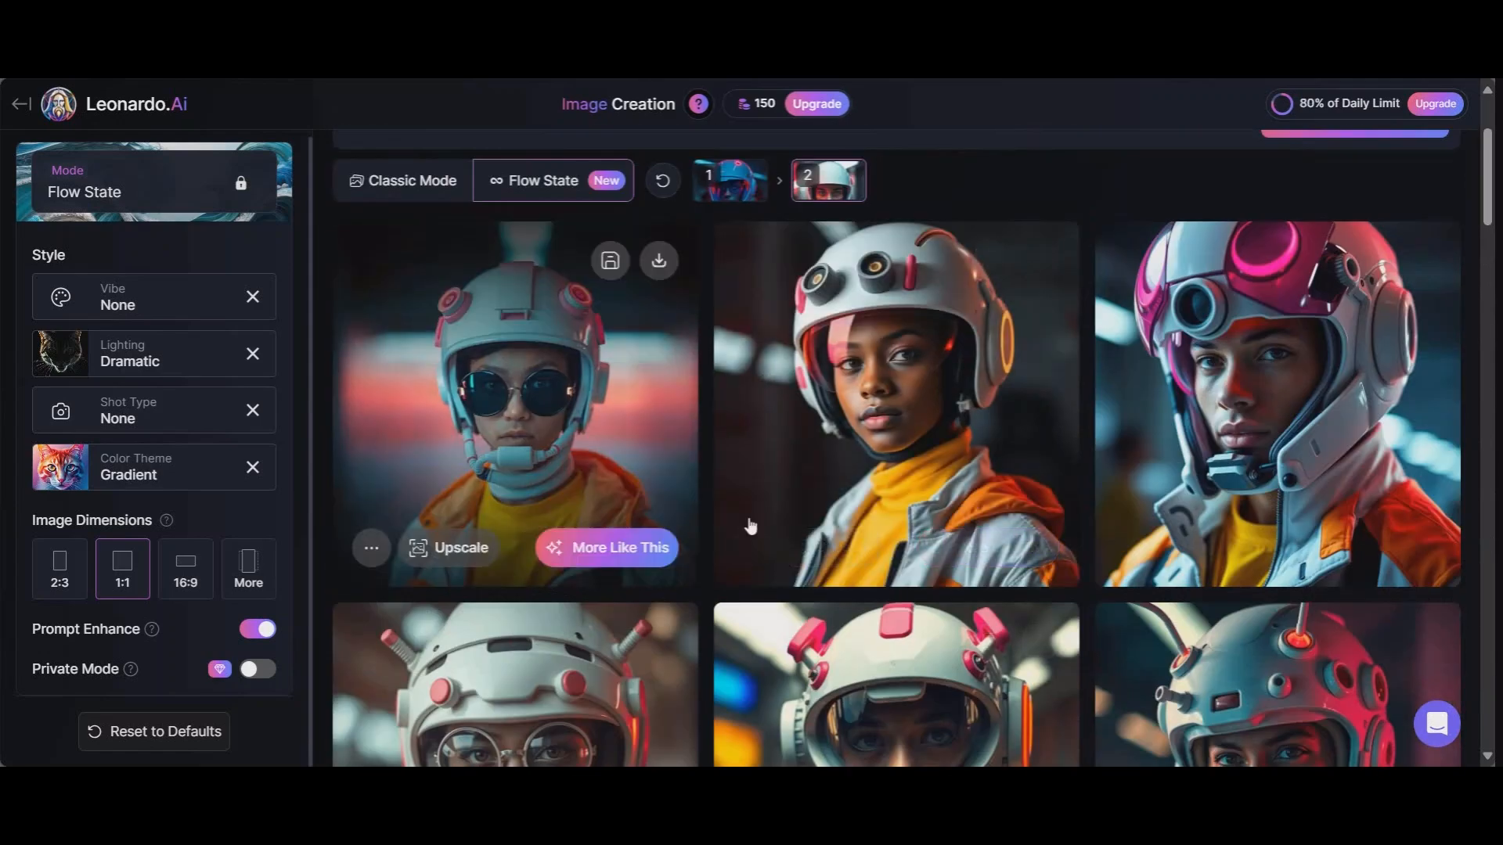
scroll(783, 469, "down", 4)
scroll(818, 406, "down", 6)
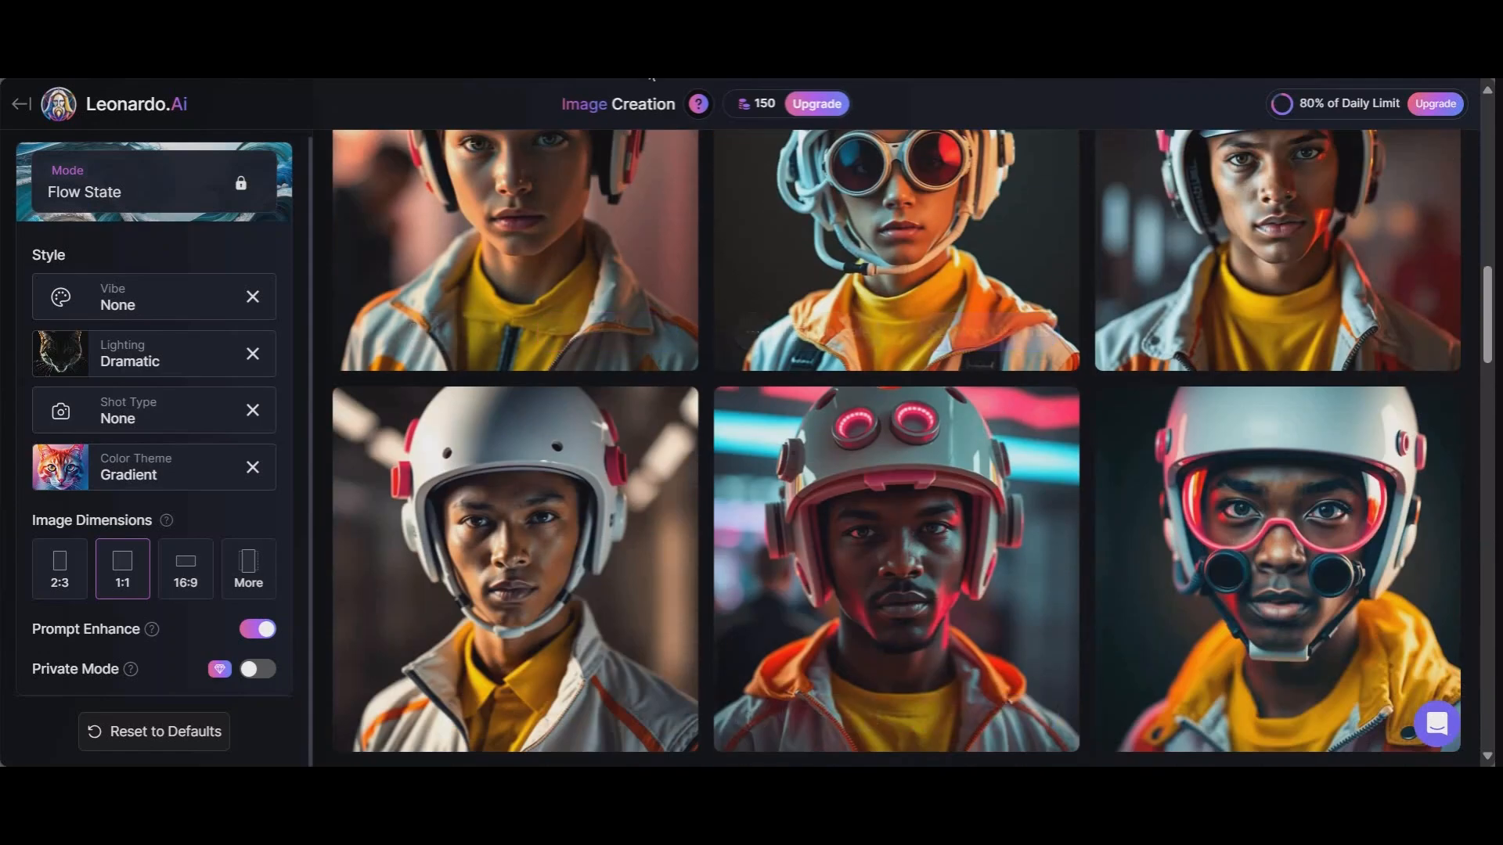
In the library, close the helmet image's details and copy the prompt of a black-and-white "Embrace the essence of Richard Avedon Lee Jeffries and Peter" portrait
left_click(818, 406)
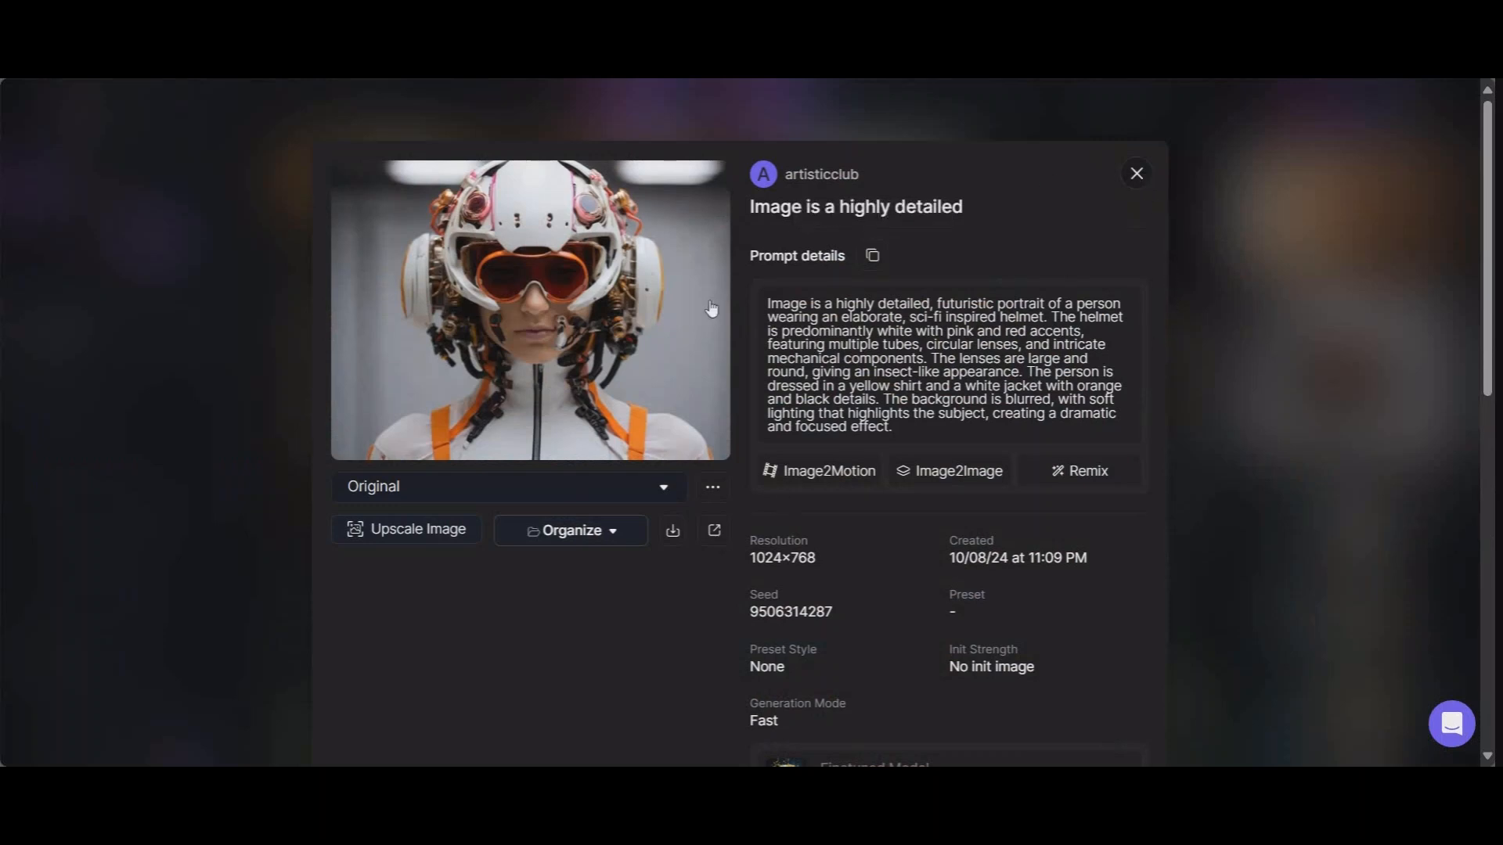
left_click(1137, 173)
scroll(682, 351, "down", 10)
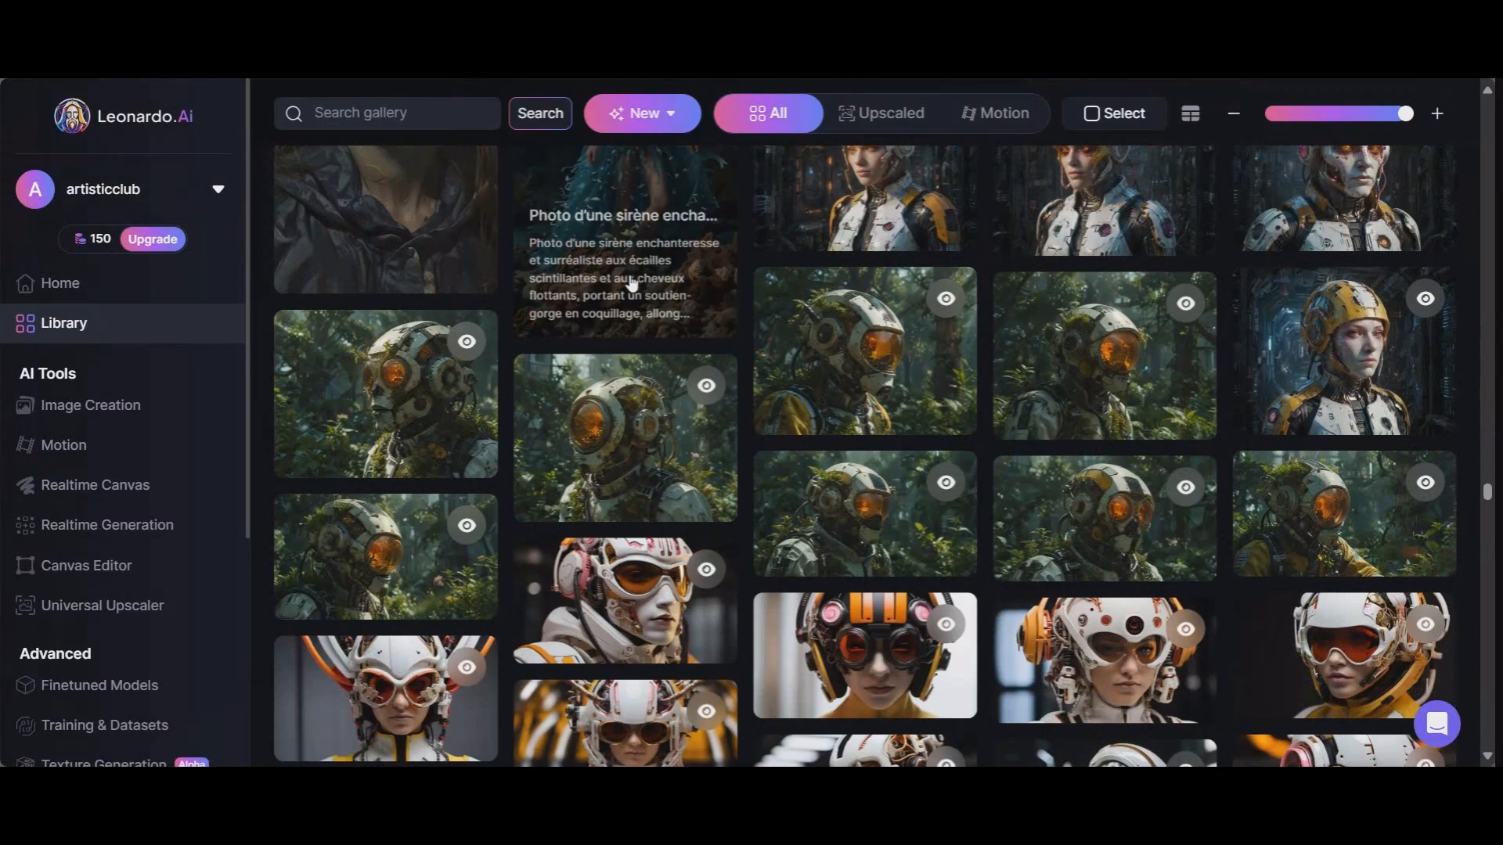
scroll(684, 352, "down", 15)
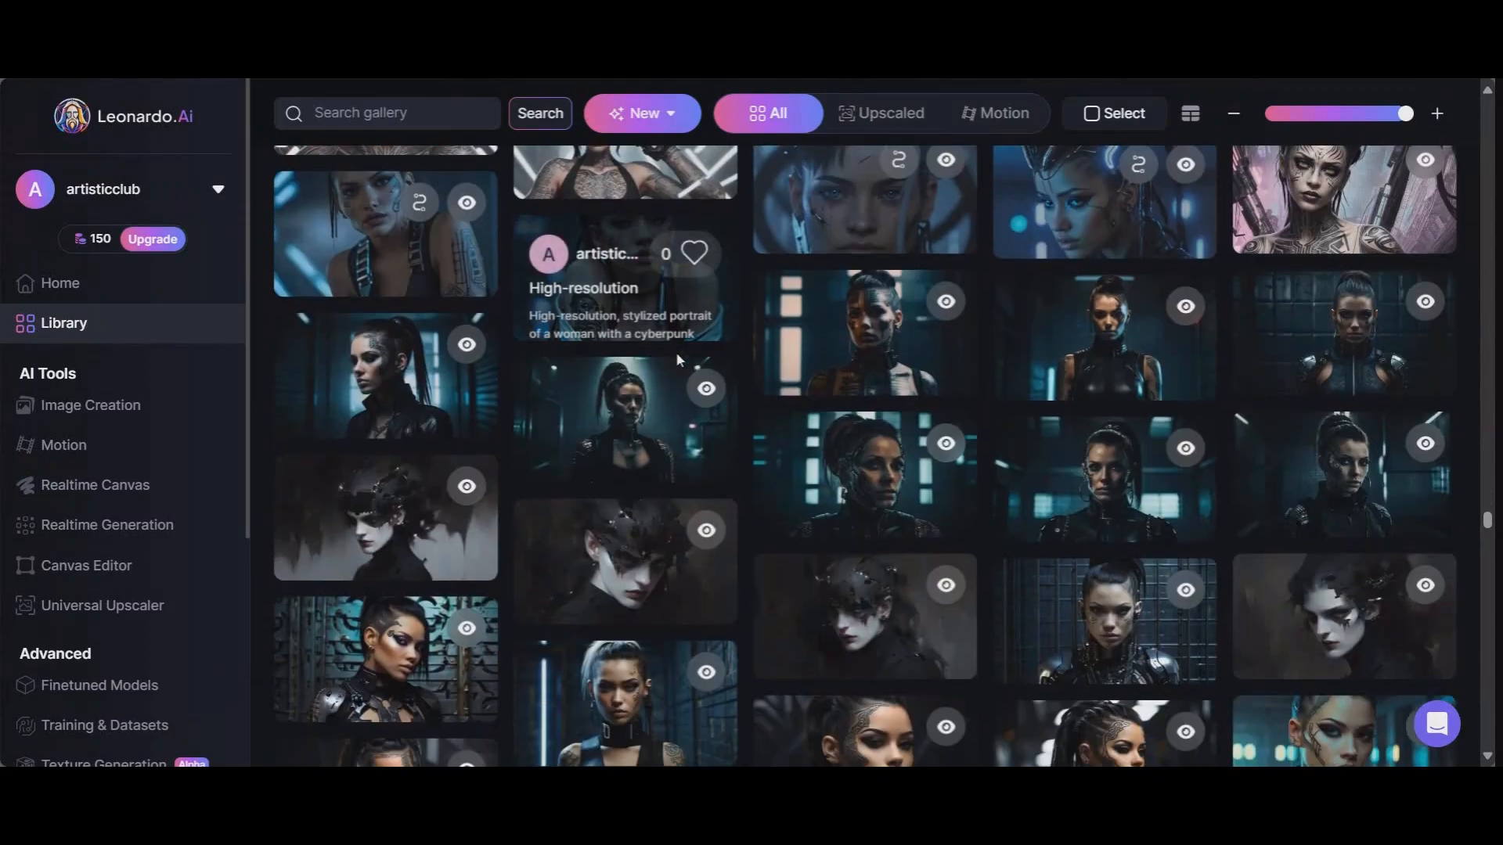
scroll(684, 352, "down", 15)
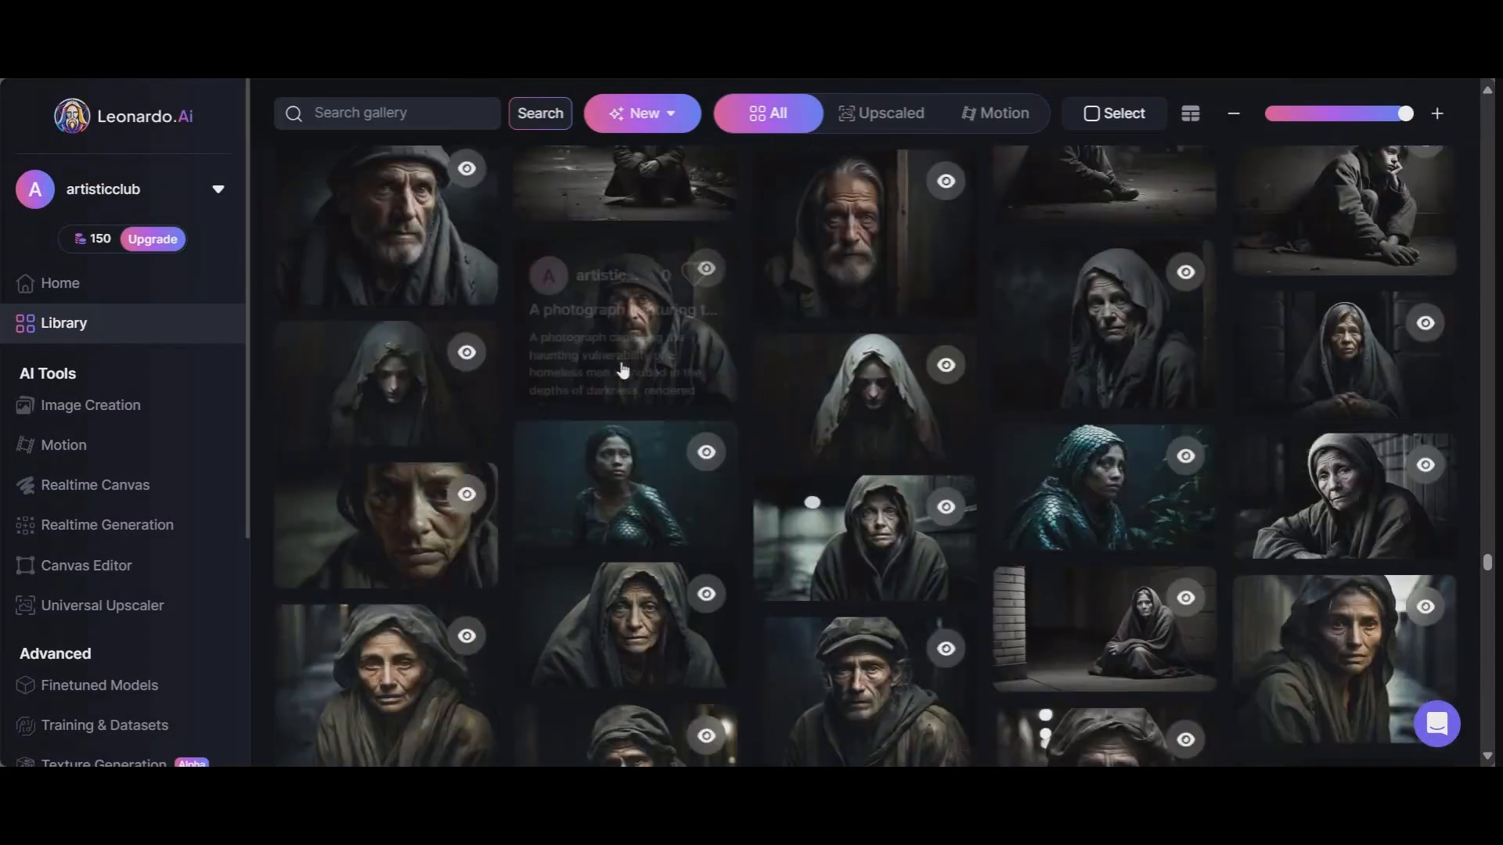
scroll(624, 376, "down", 15)
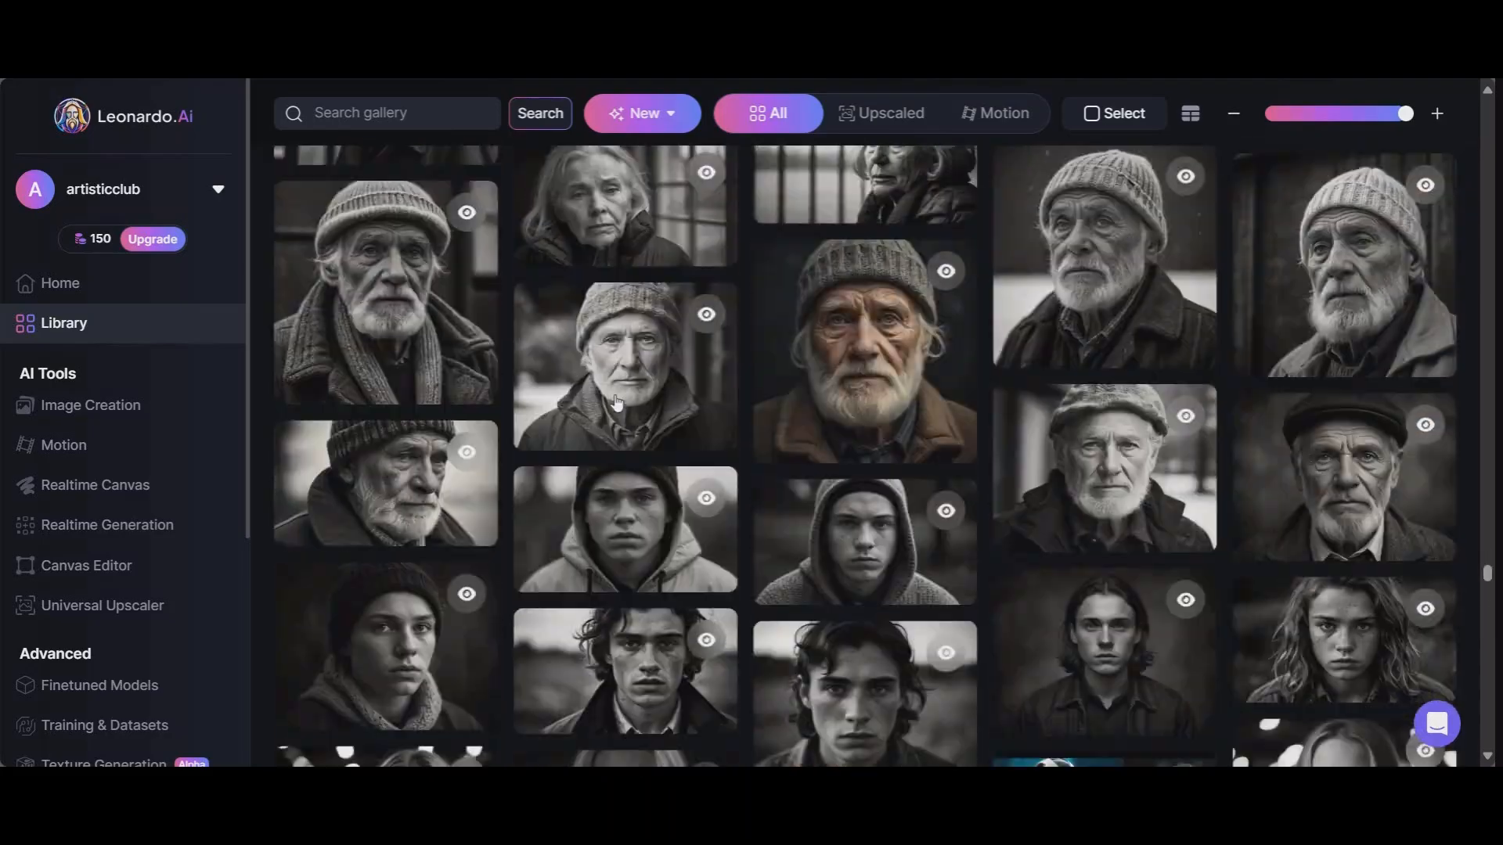
scroll(626, 392, "down", 15)
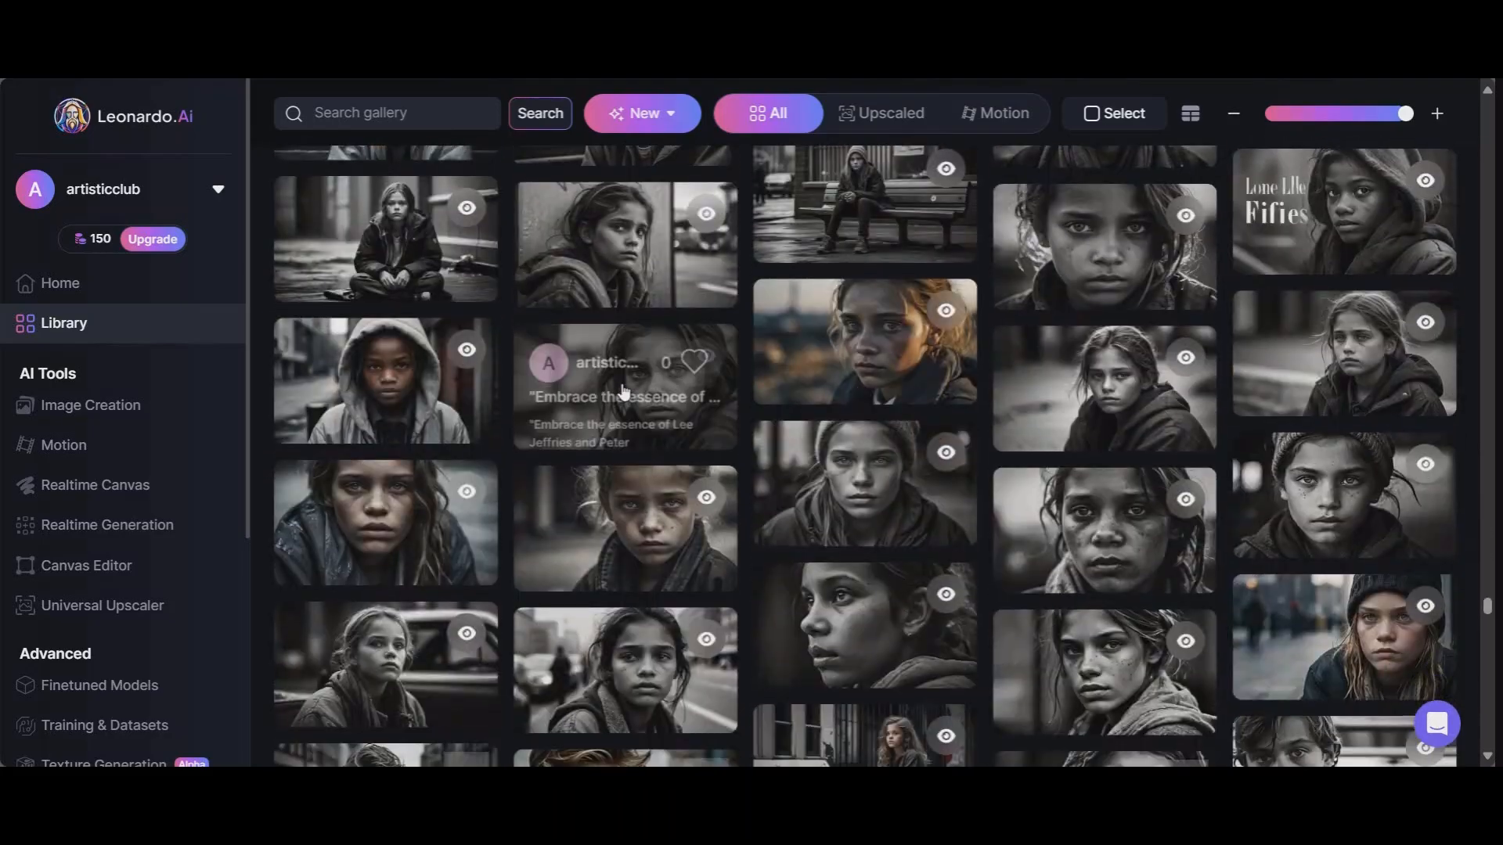
scroll(673, 387, "down", 15)
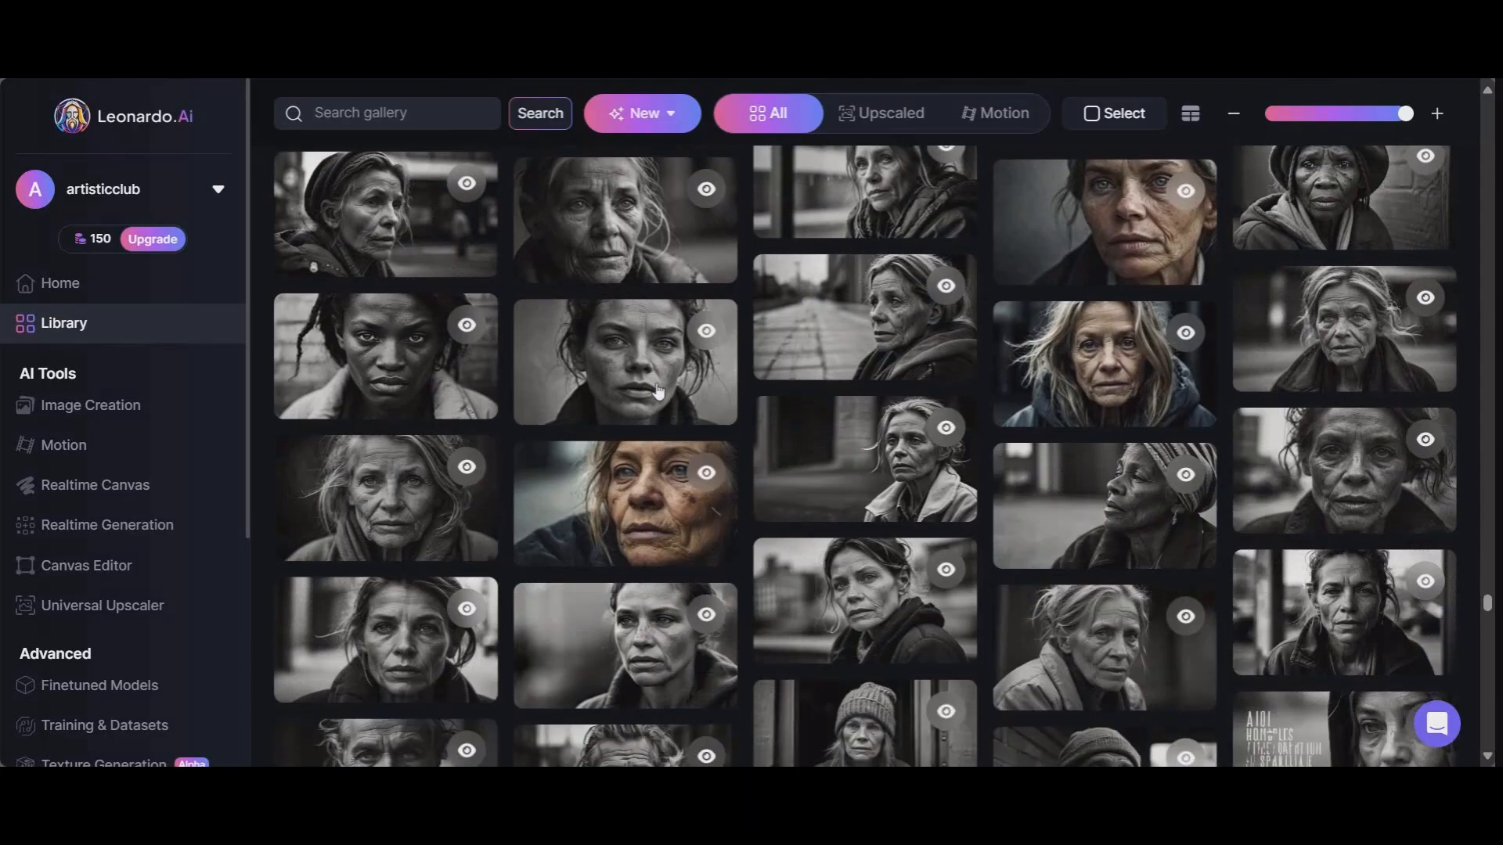
scroll(659, 376, "down", 15)
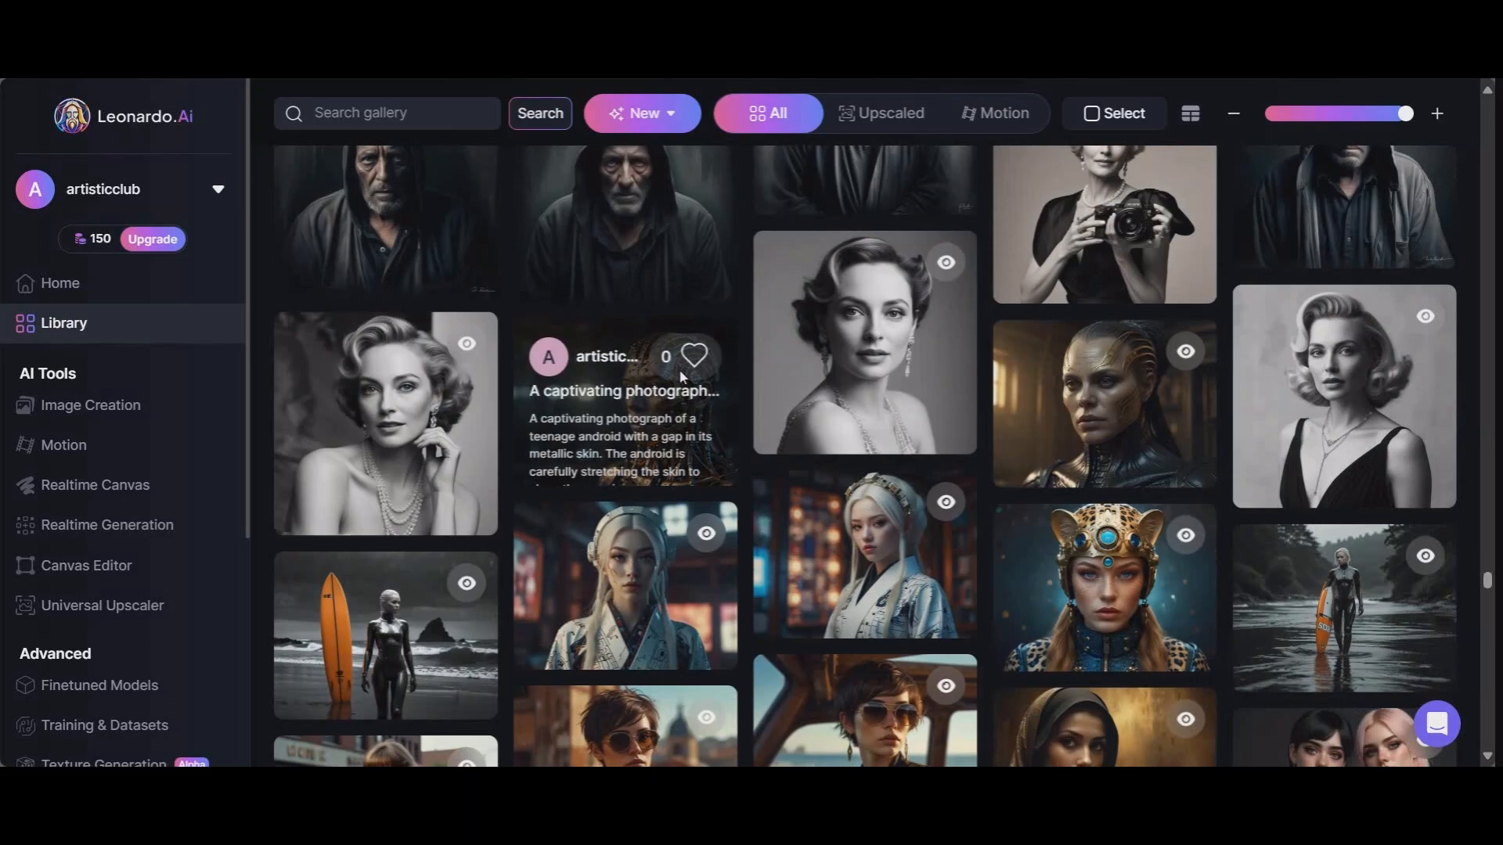
scroll(791, 407, "up", 3)
scroll(781, 415, "down", 10)
scroll(783, 411, "down", 12)
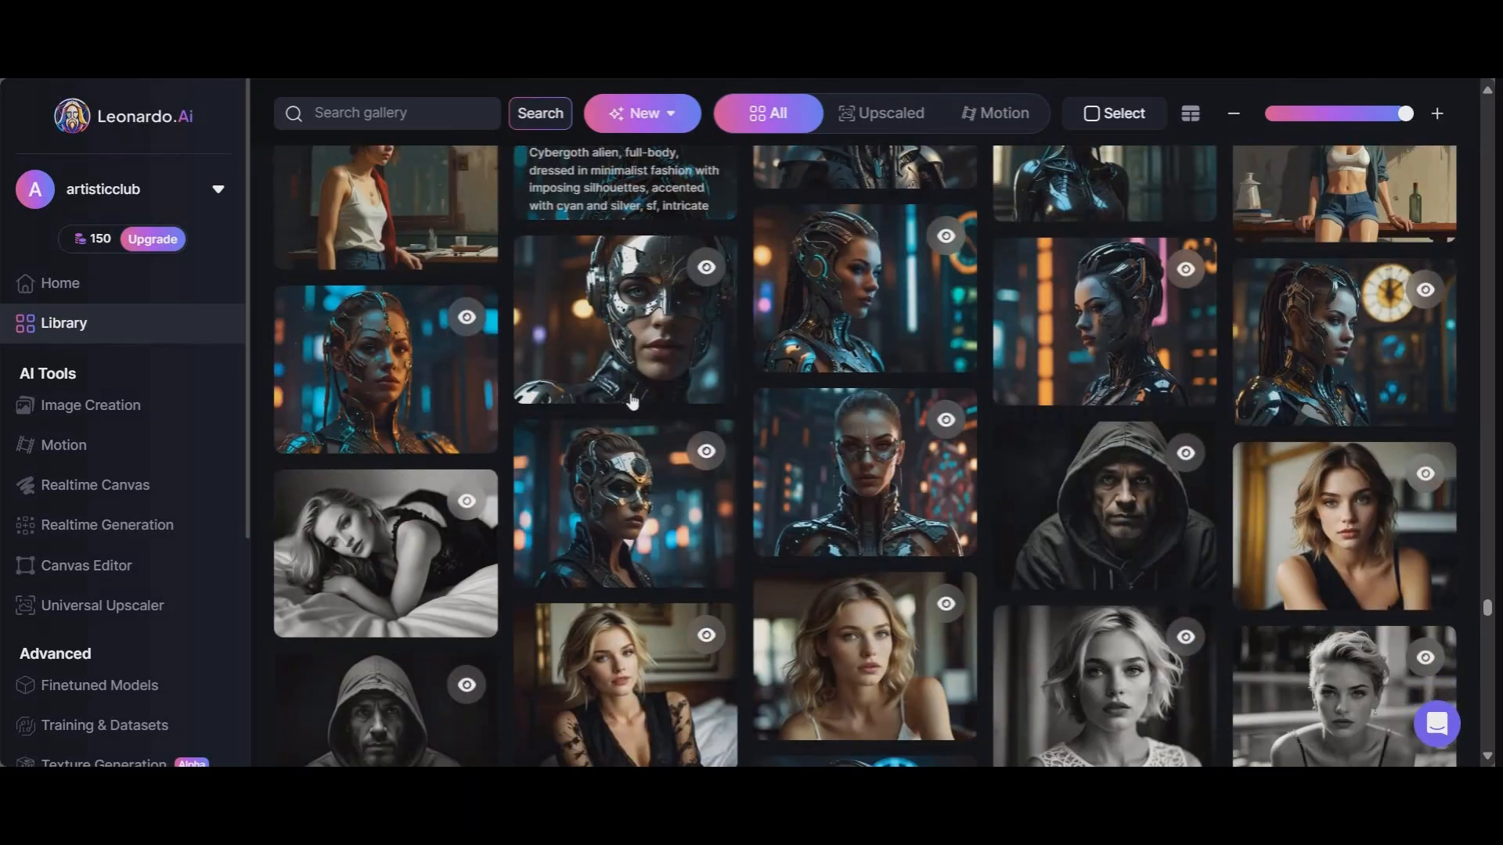
scroll(857, 406, "down", 10)
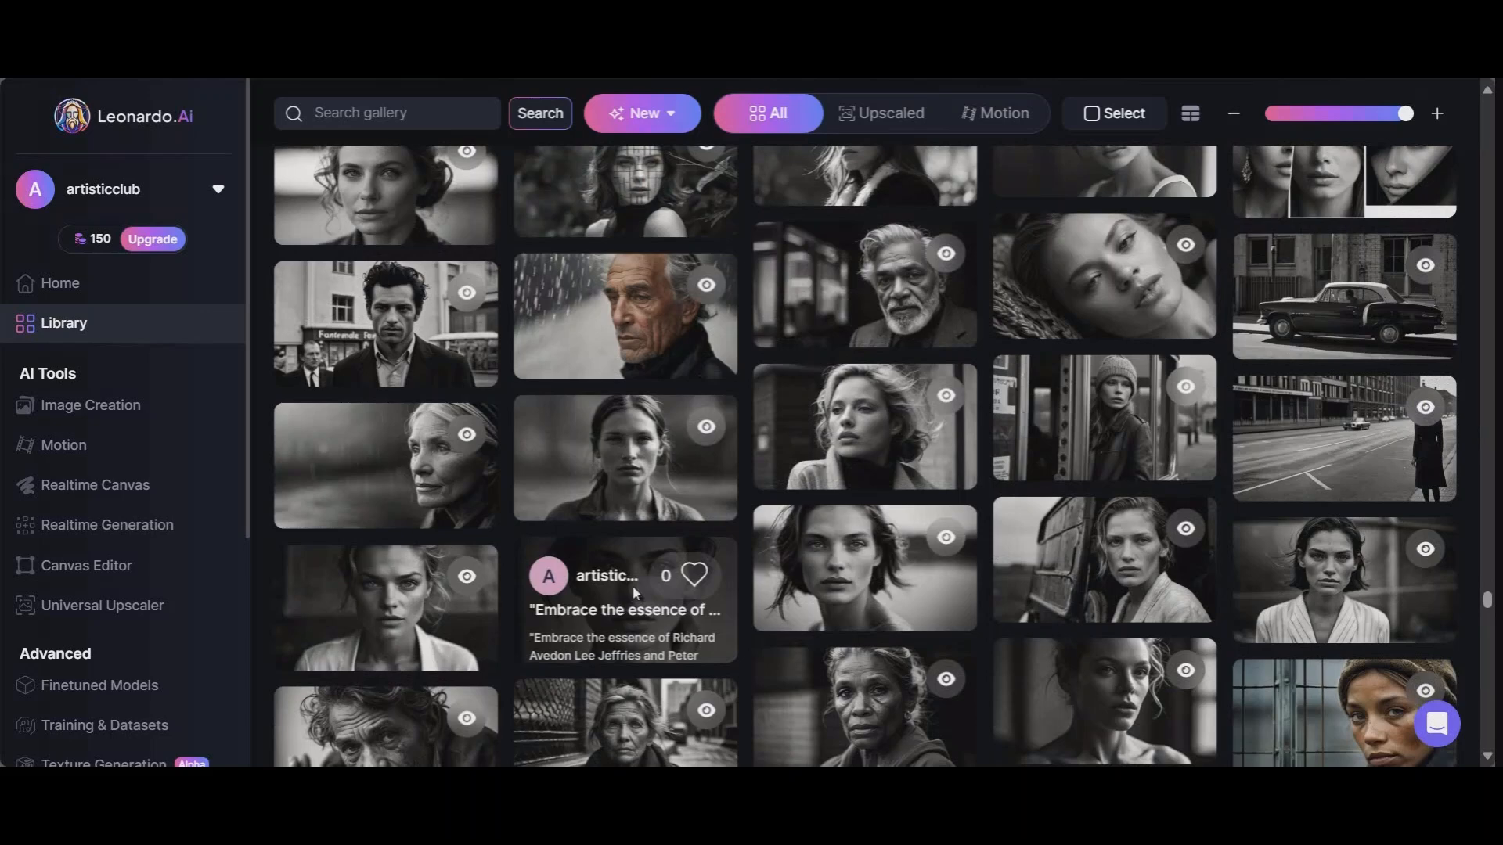
left_click(635, 593)
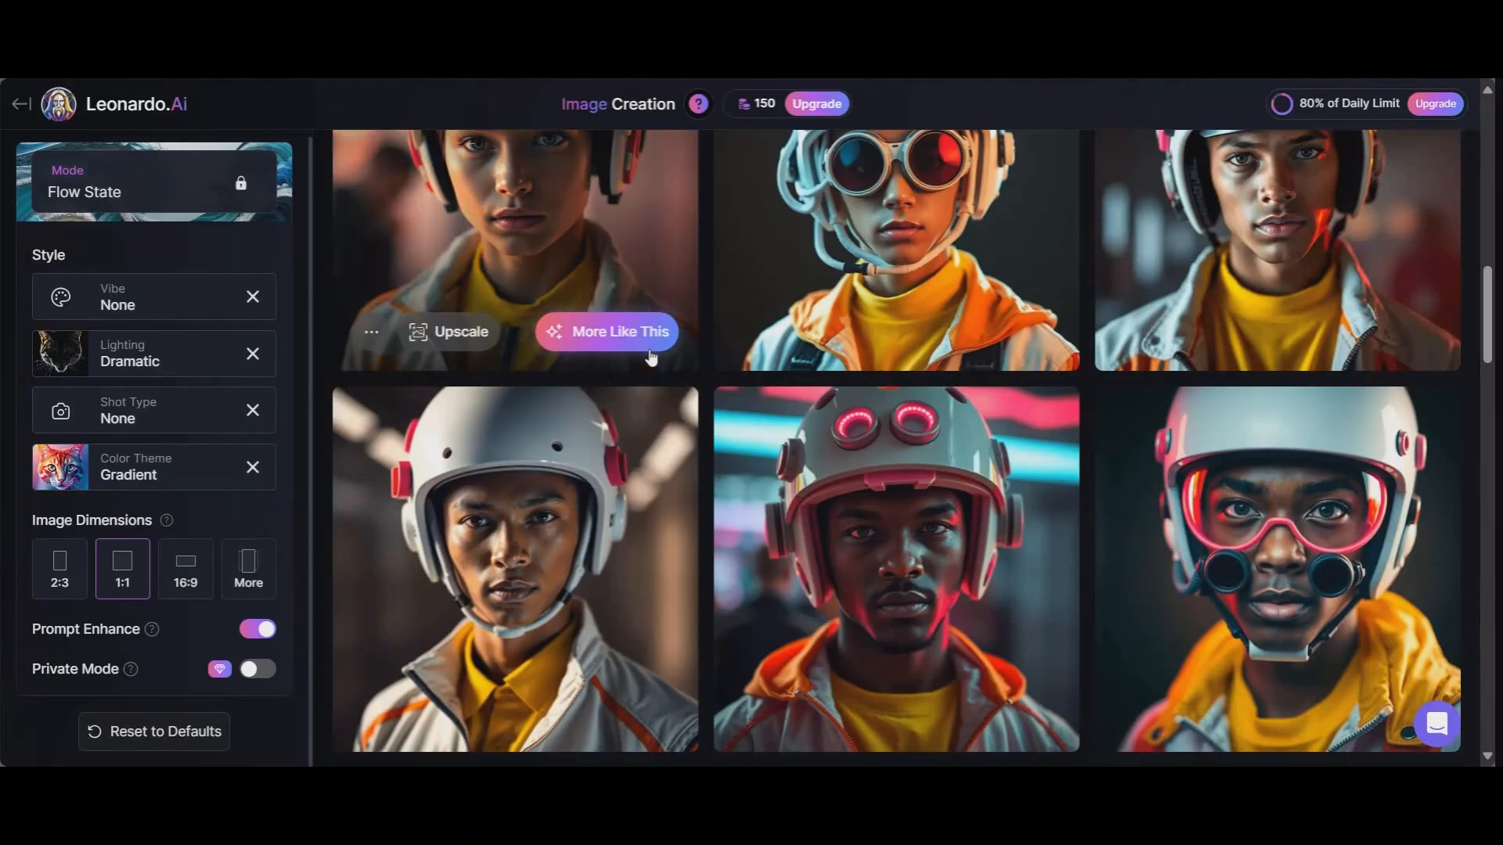
Return to Image Creation and replace the helmet prompt with the copied black-and-white glamour photography prompt
scroll(626, 336, "up", 5)
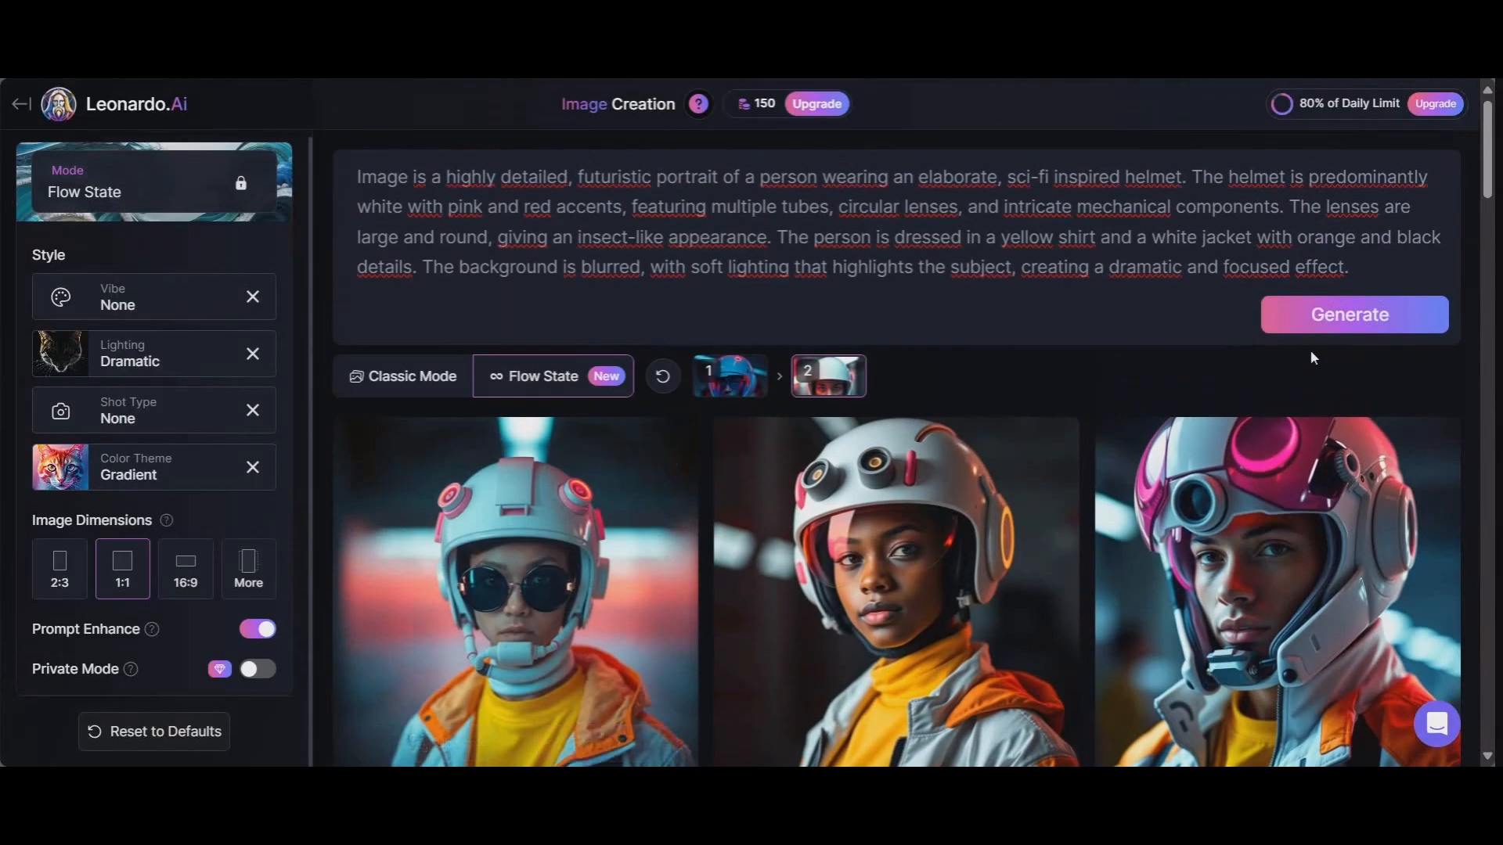
triple_click(513, 240)
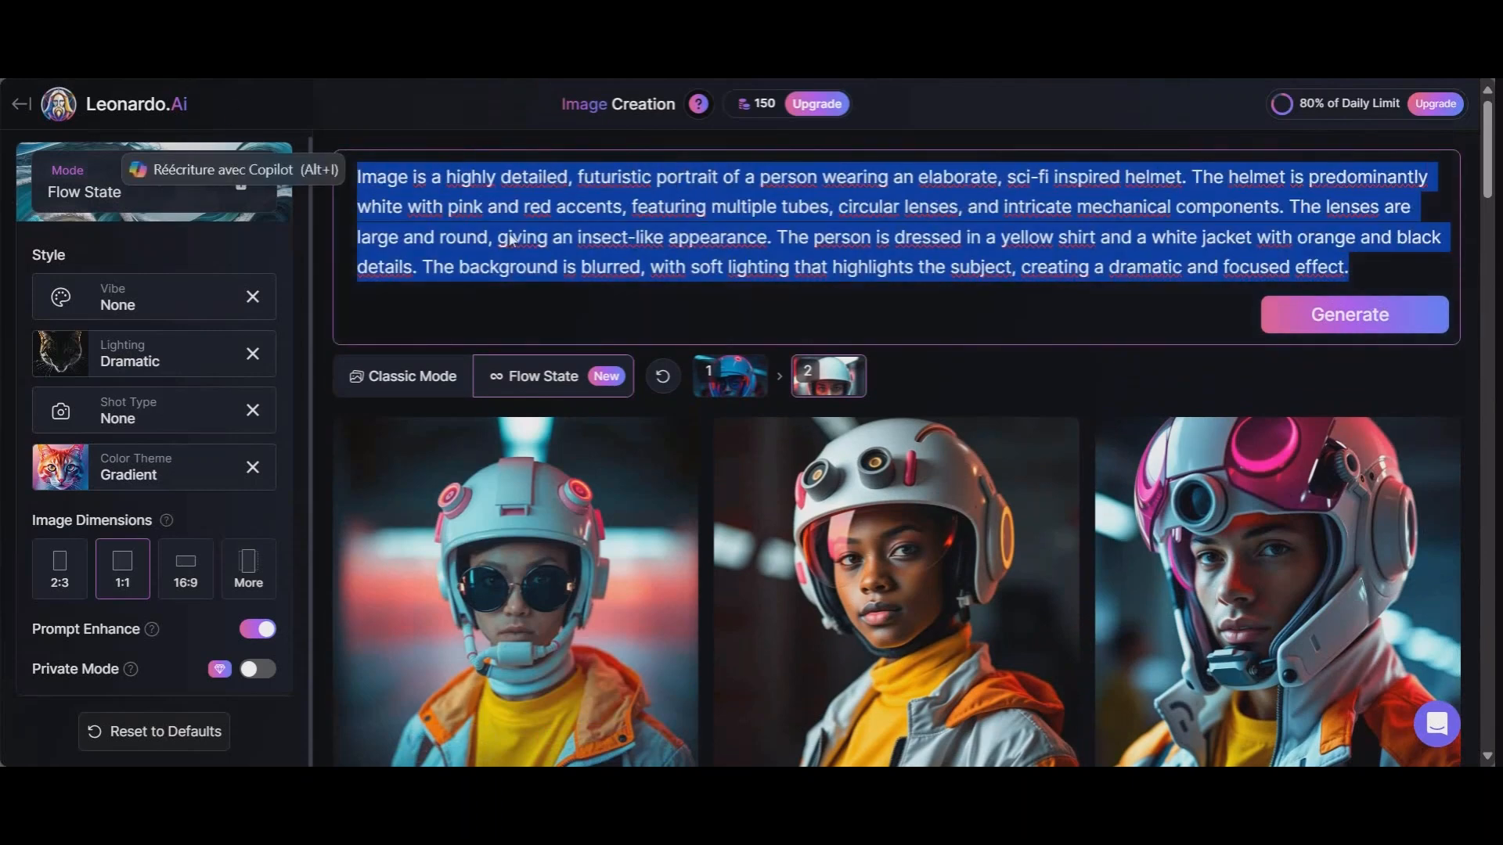
right_click(589, 215)
left_click(710, 362)
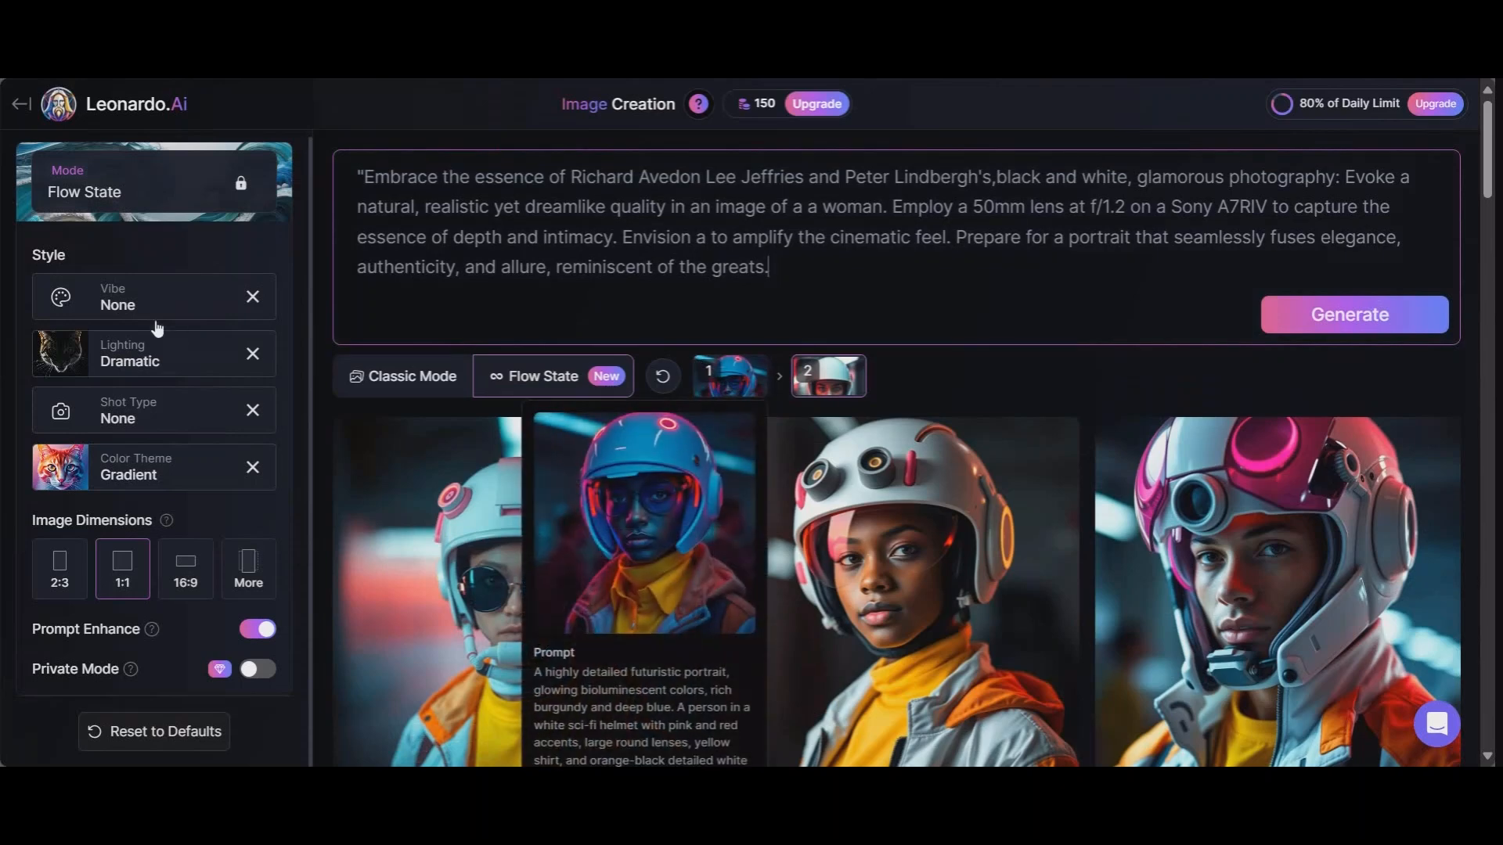
Reset the Lighting and Color Theme styles to Automatic, and set the Vibe to Street Photo
left_click(254, 356)
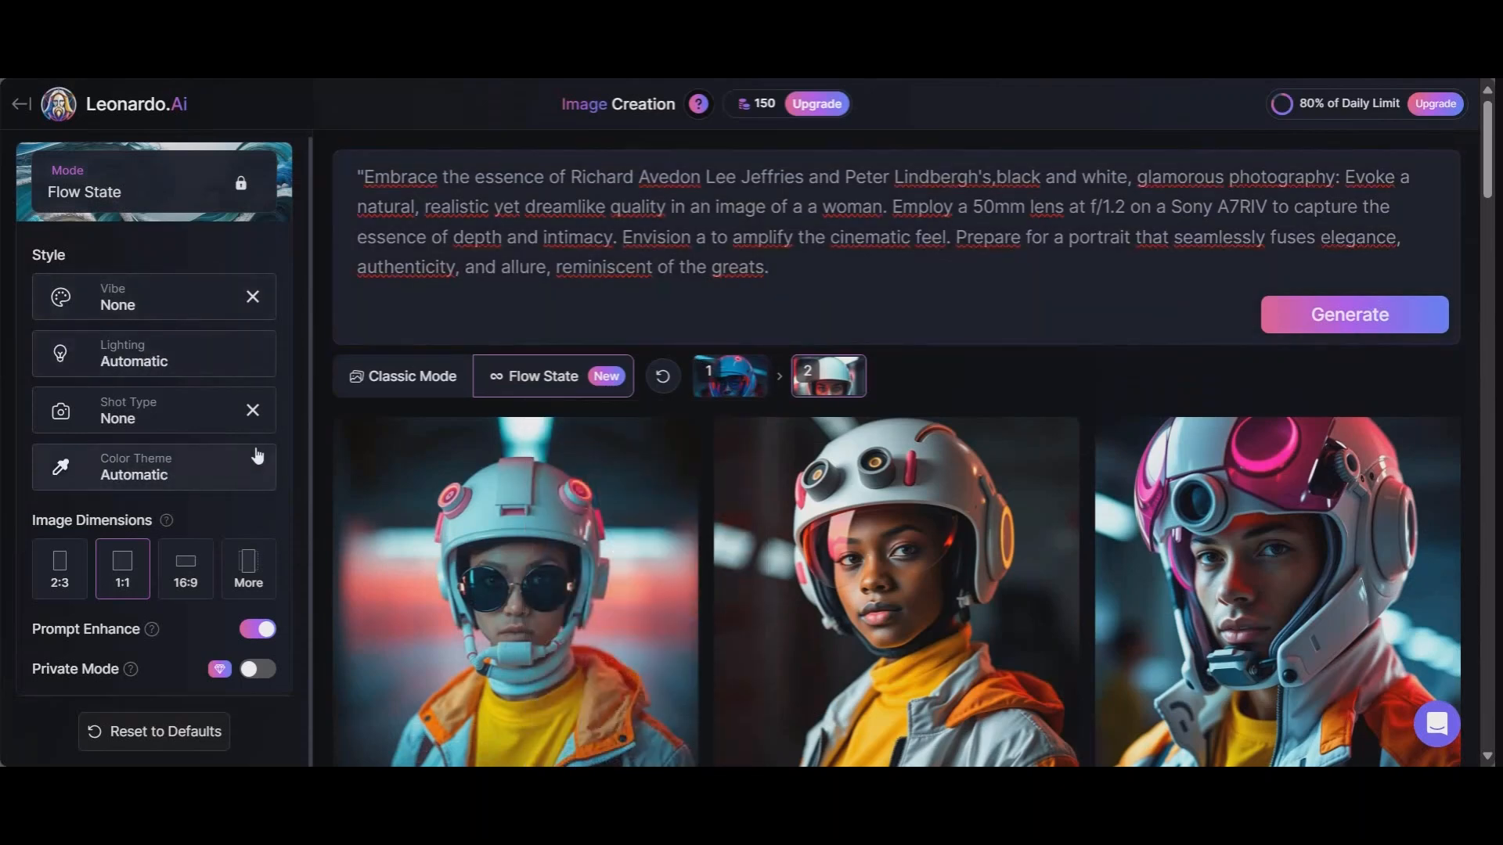
left_click(219, 301)
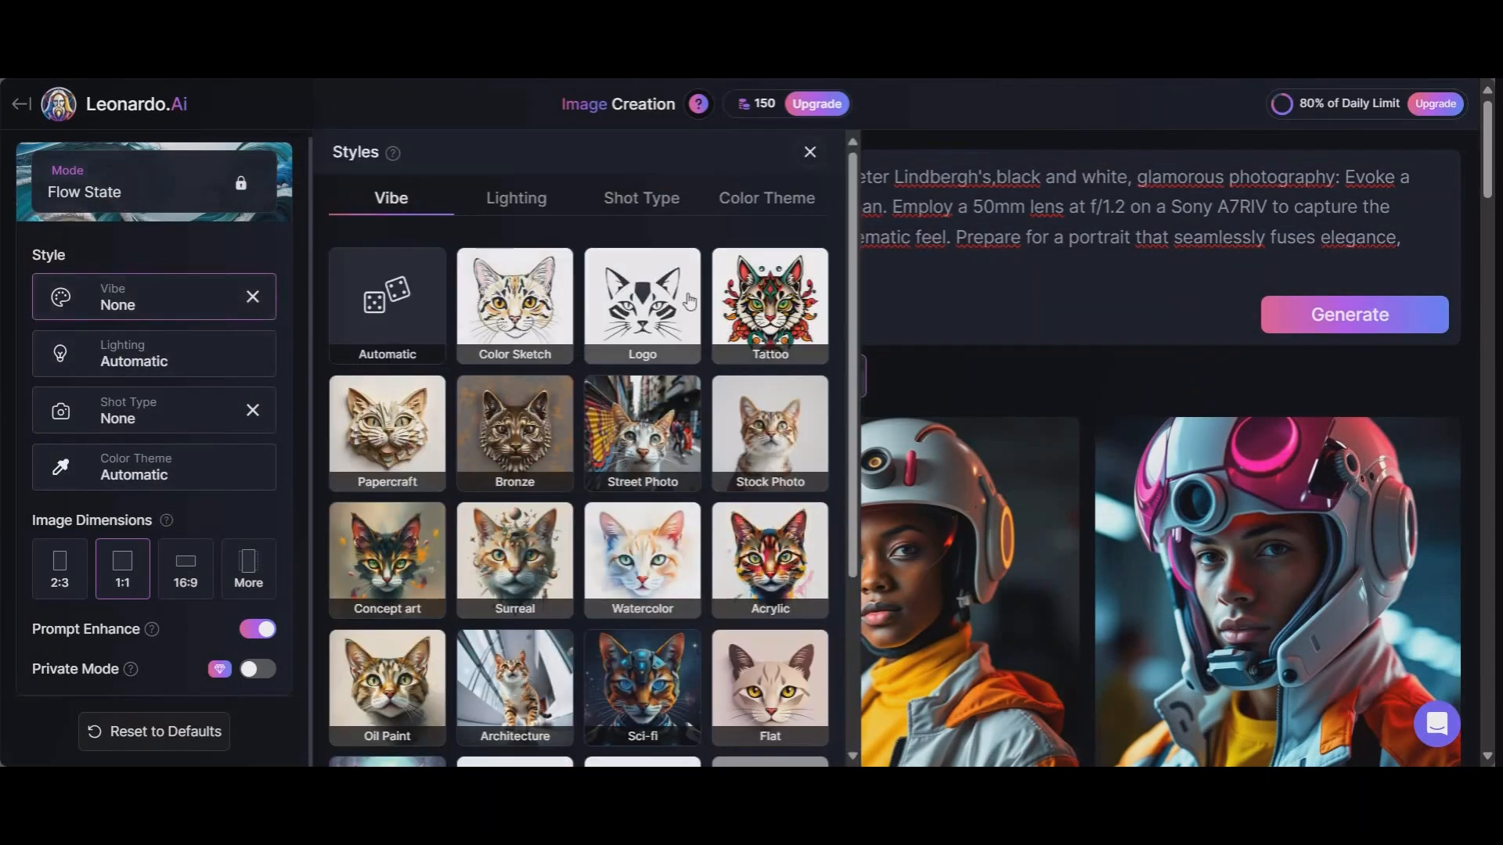
scroll(657, 344, "down", 1)
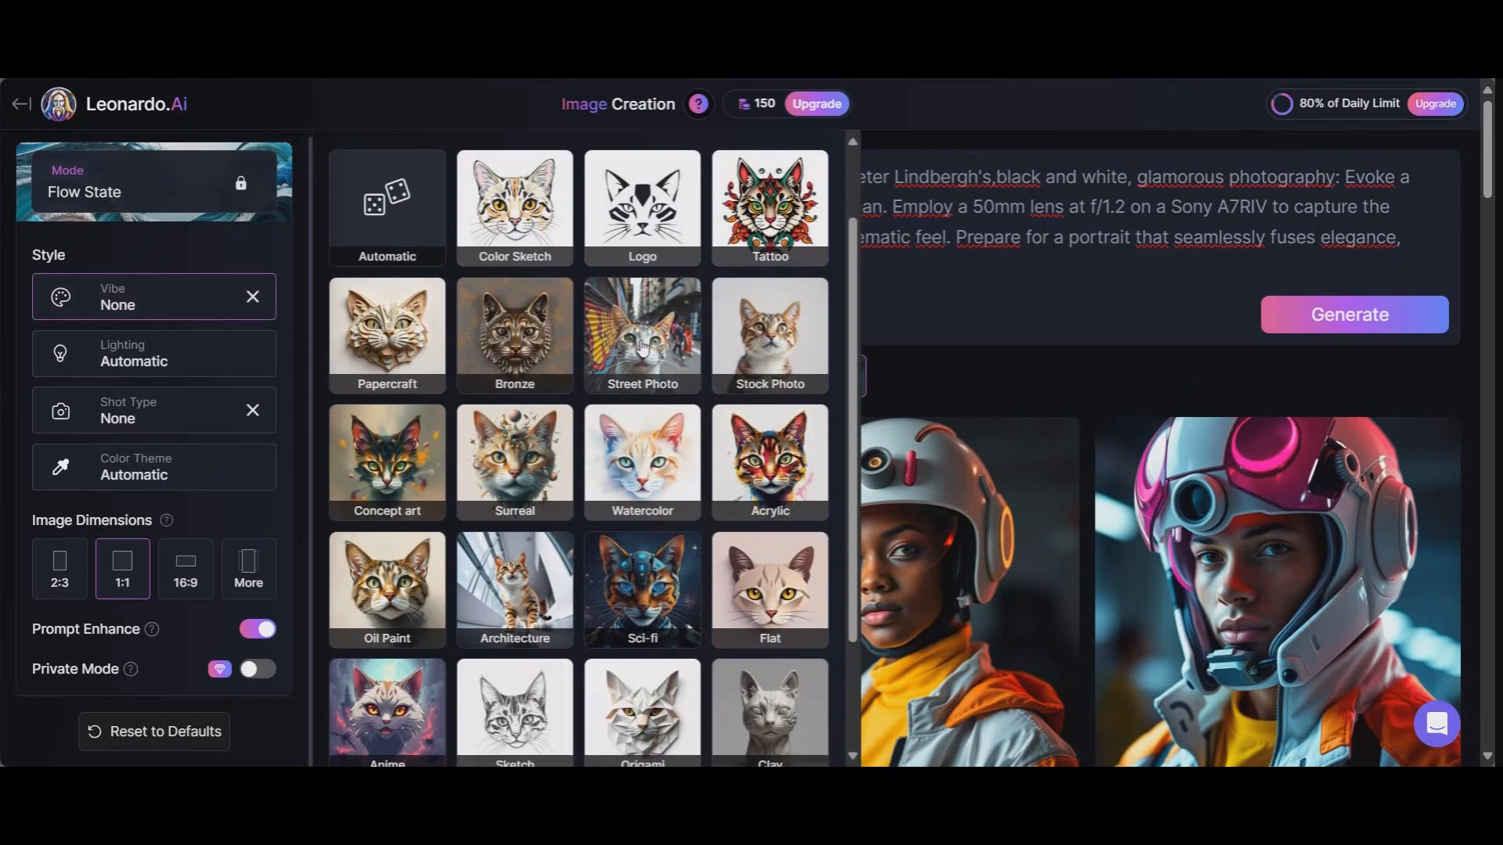
scroll(643, 345, "down", 2)
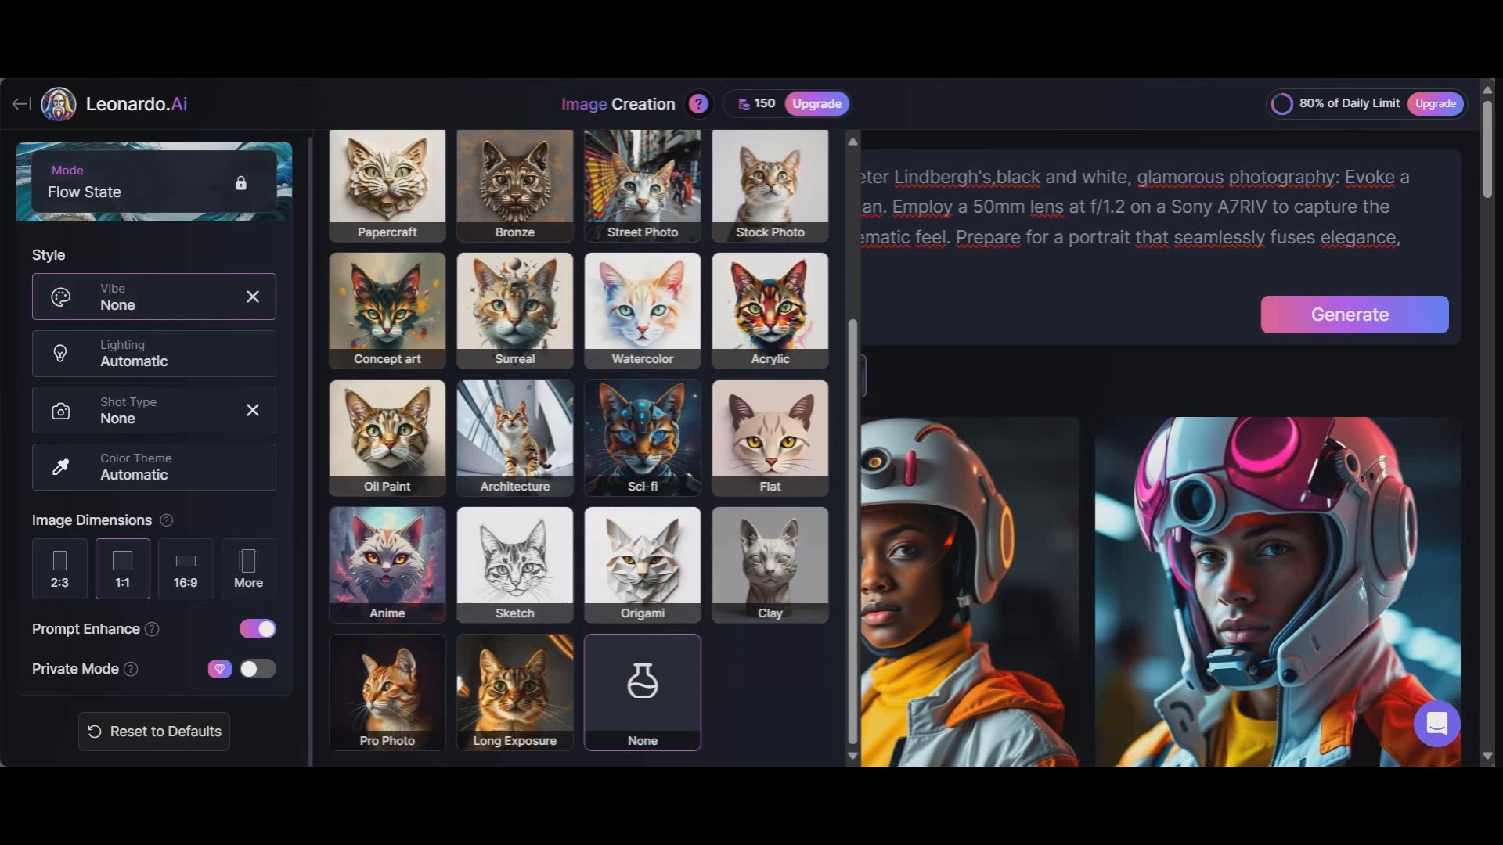
left_click(655, 202)
Set the Lighting style to Low Key and the Shot Type to Spooky
left_click(219, 368)
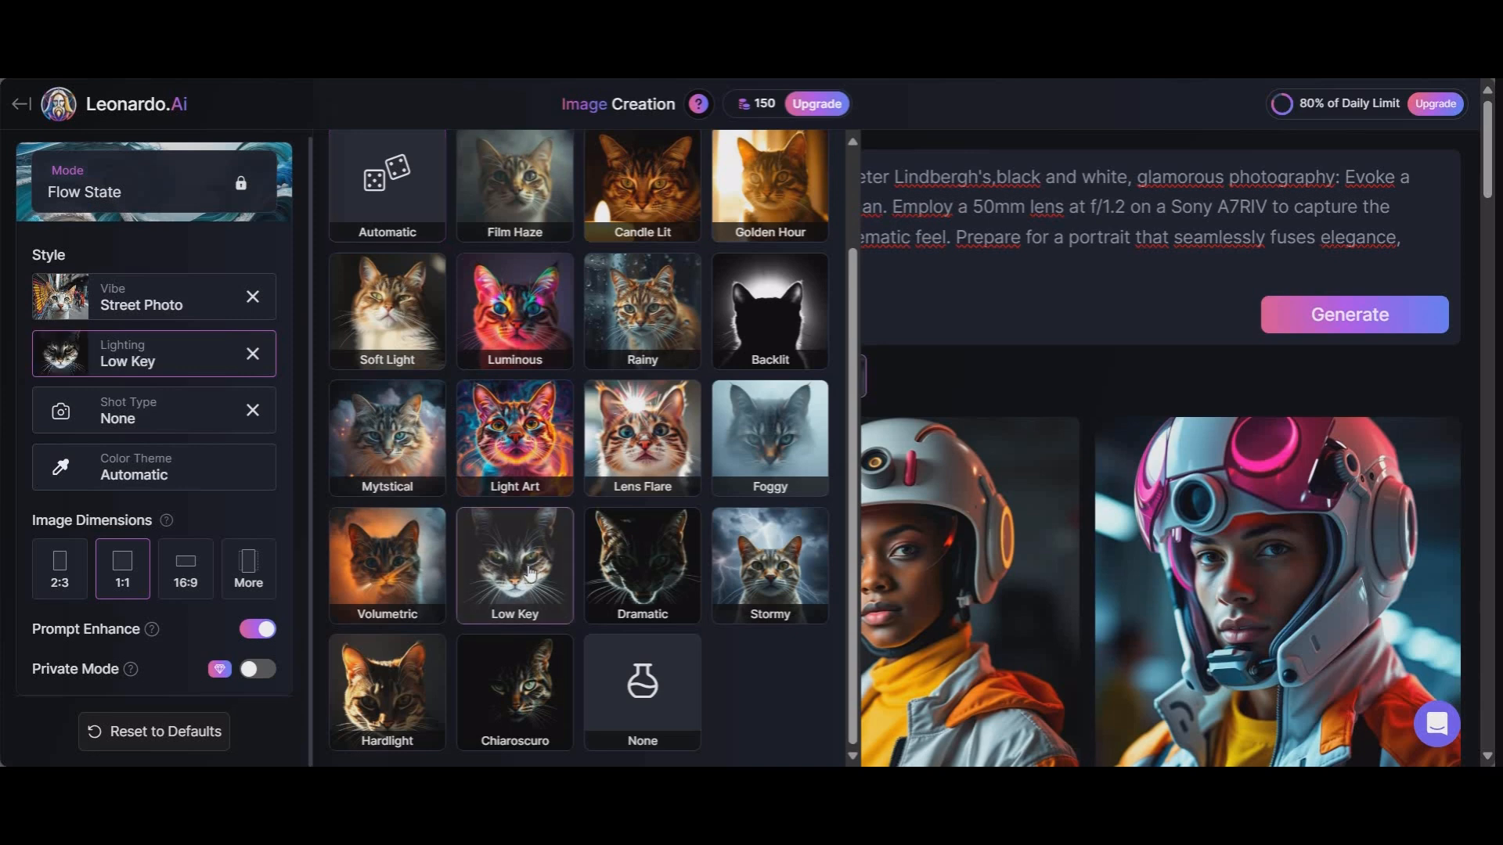
left_click(189, 435)
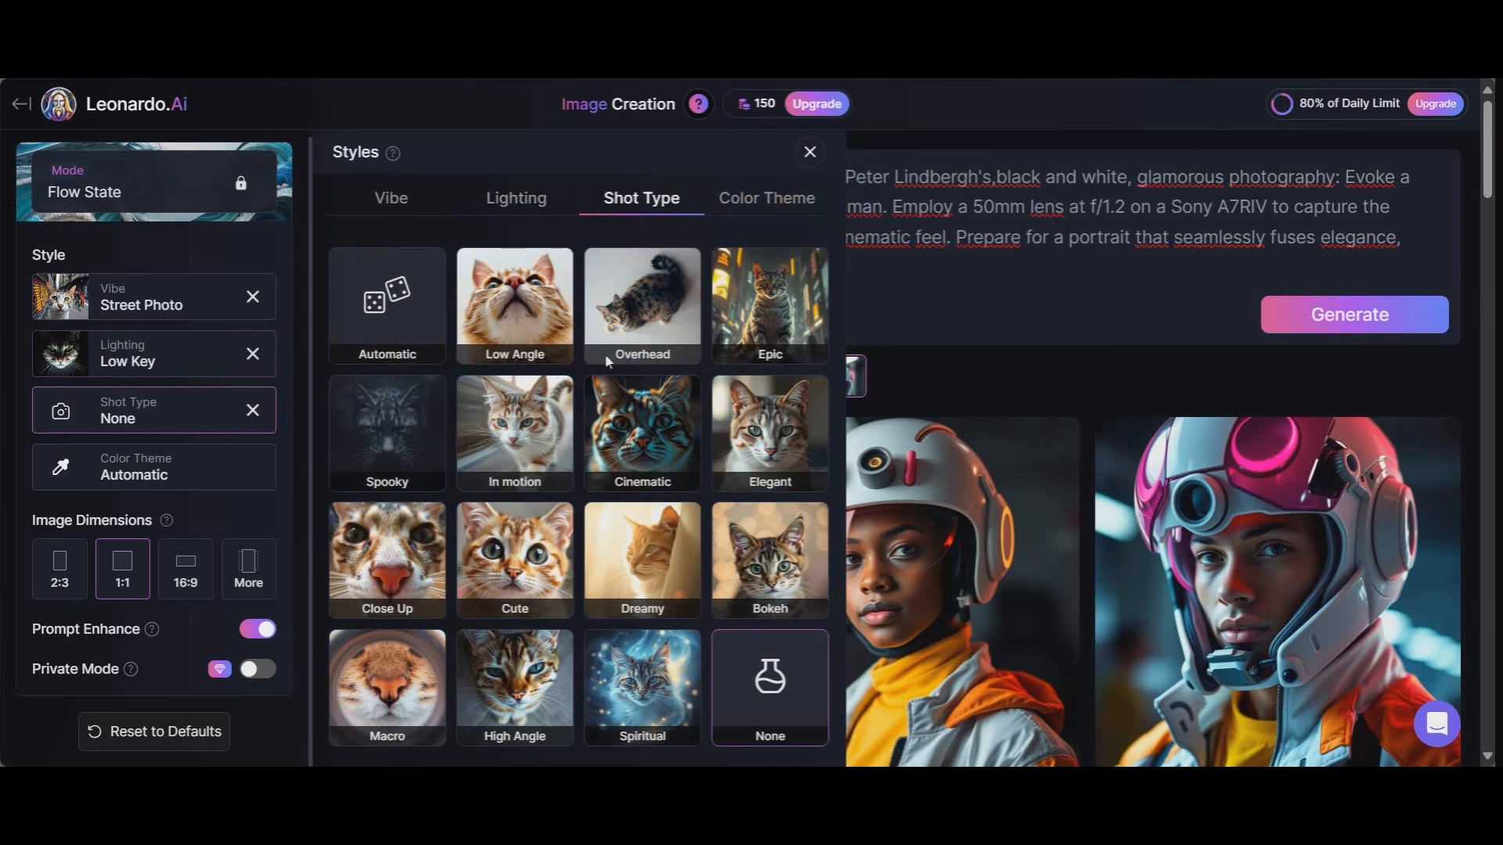
left_click(405, 427)
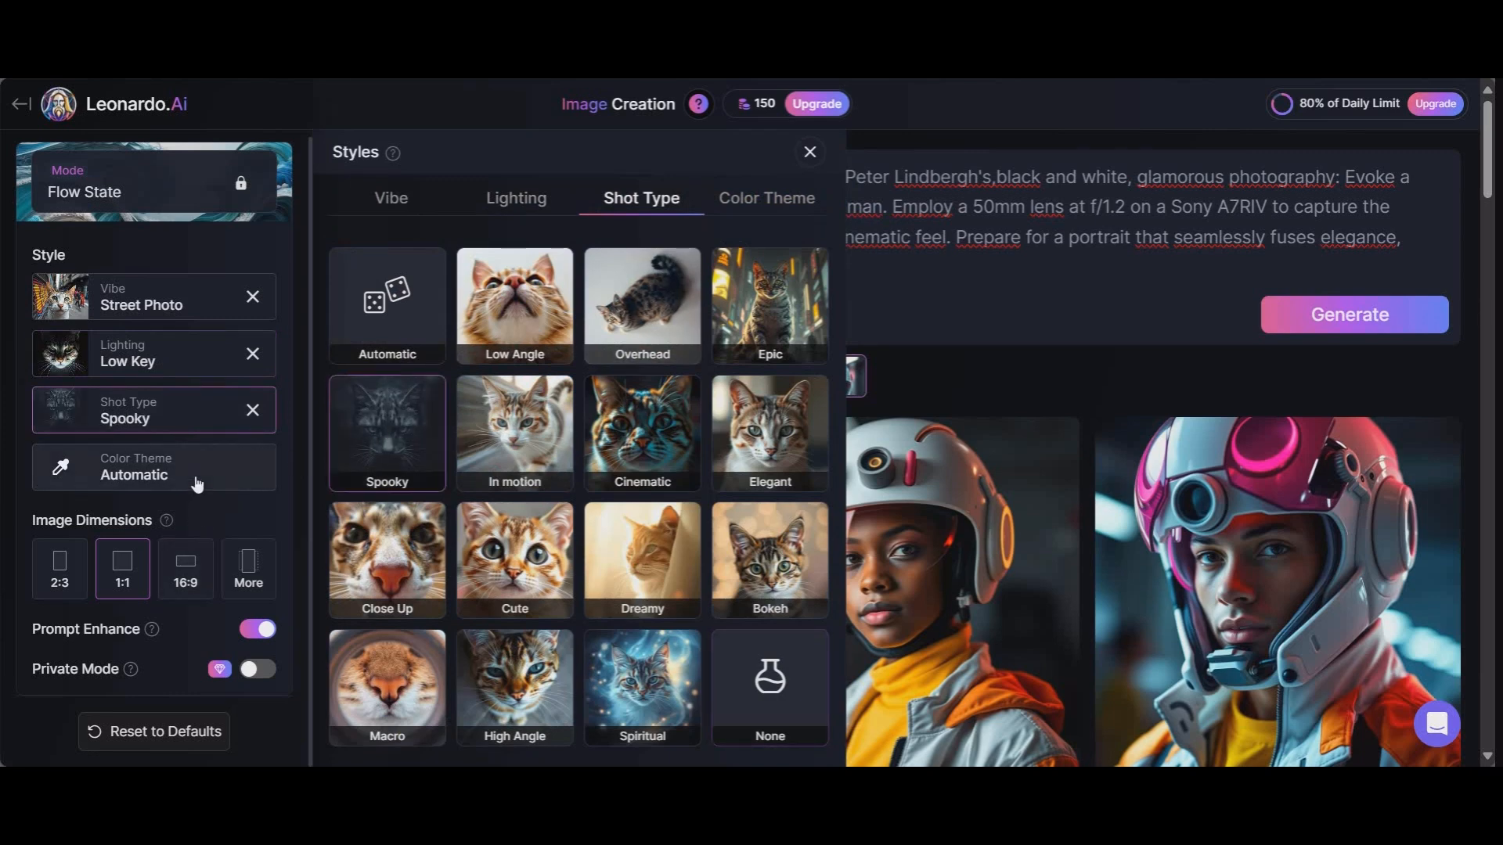
Set the Color Theme style to Jet Black and generate a new image stream from the black-and-white glamour photography prompt
left_click(198, 482)
scroll(565, 400, "down", 1)
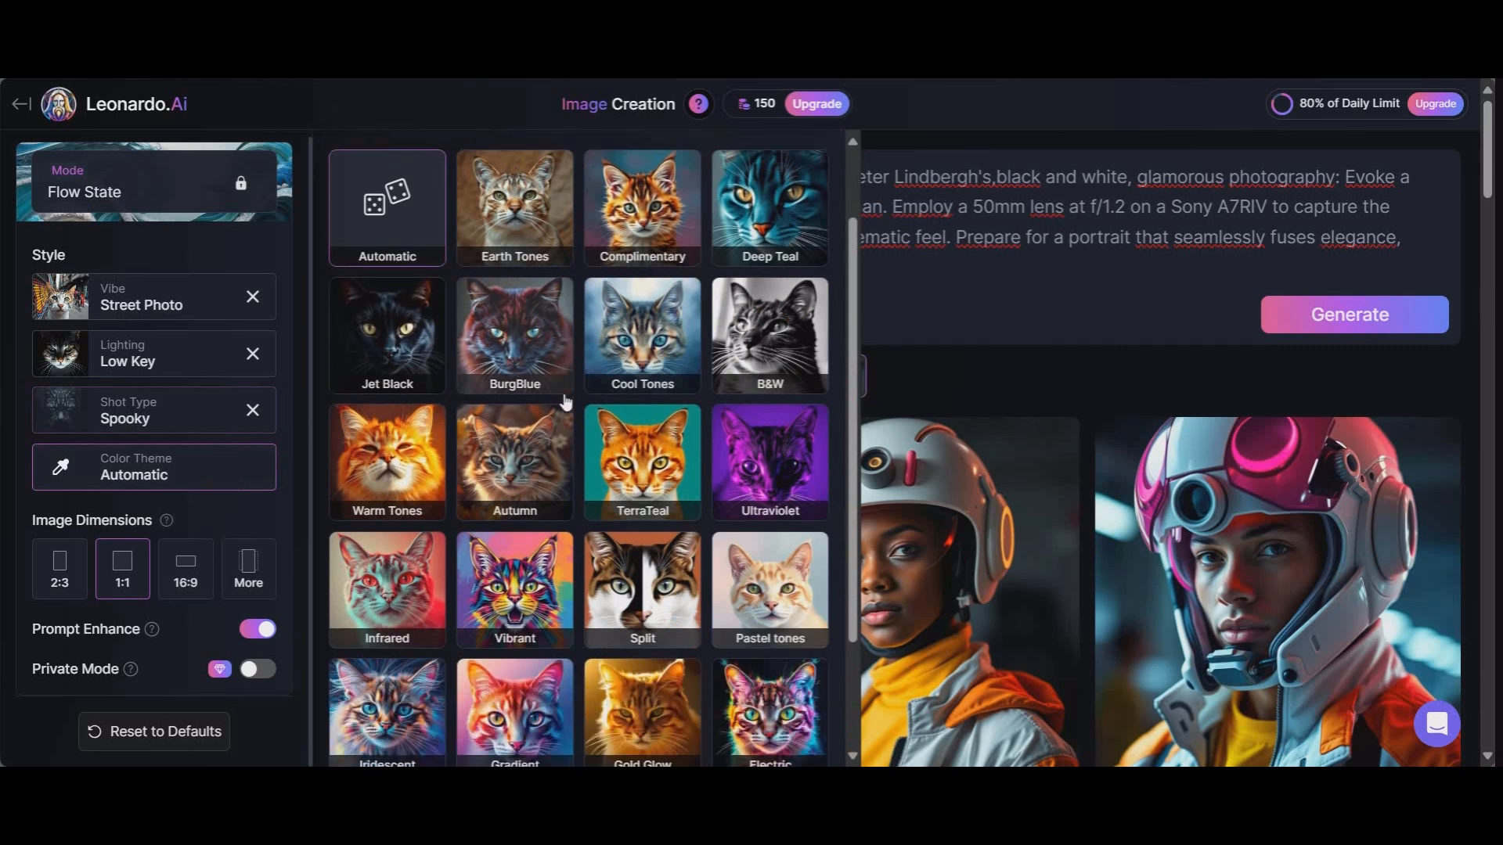
scroll(571, 400, "down", 1)
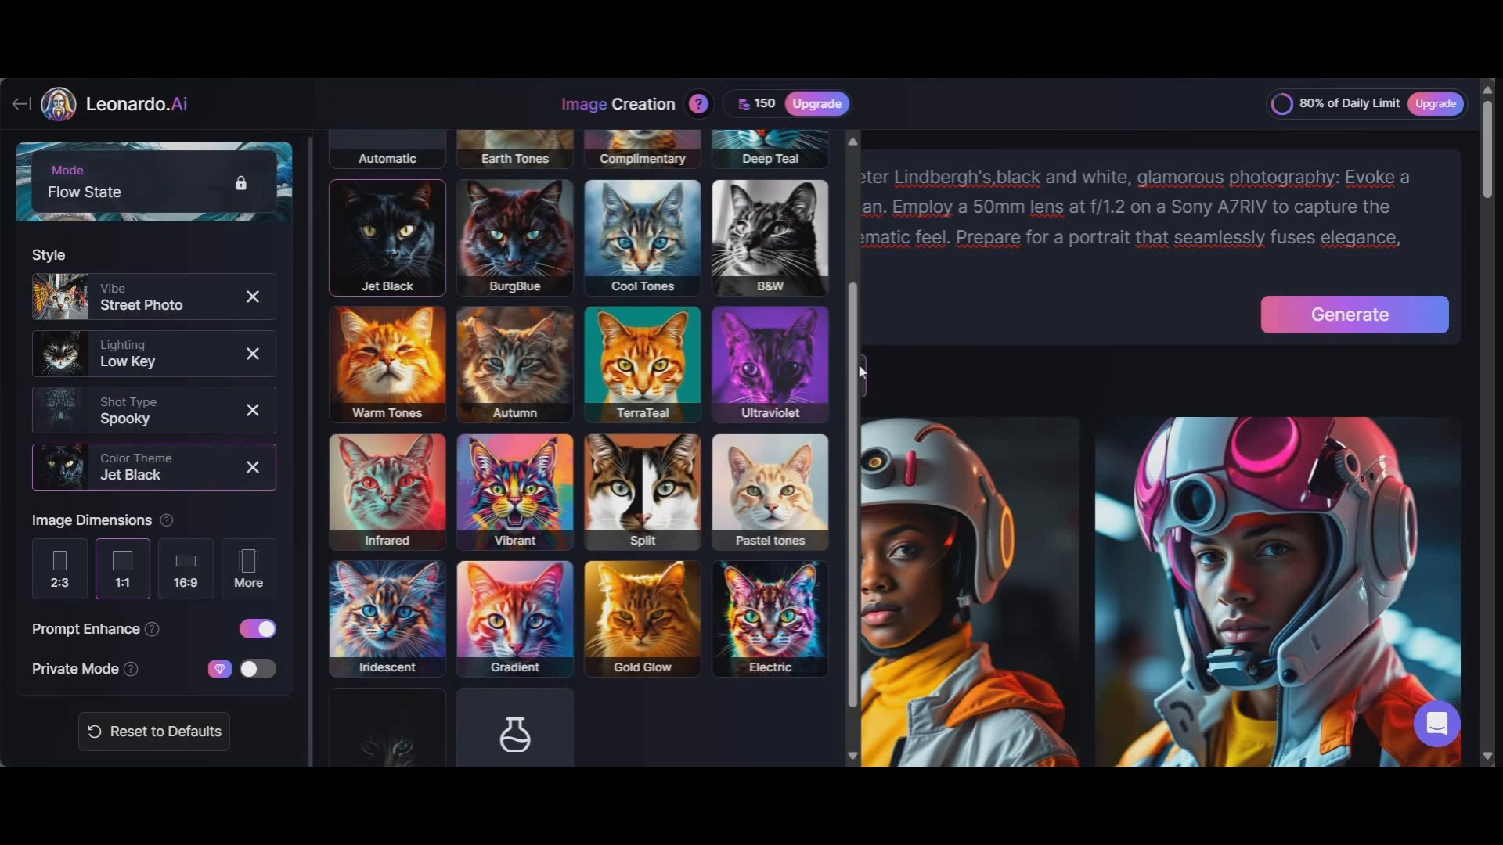
left_click(1037, 296)
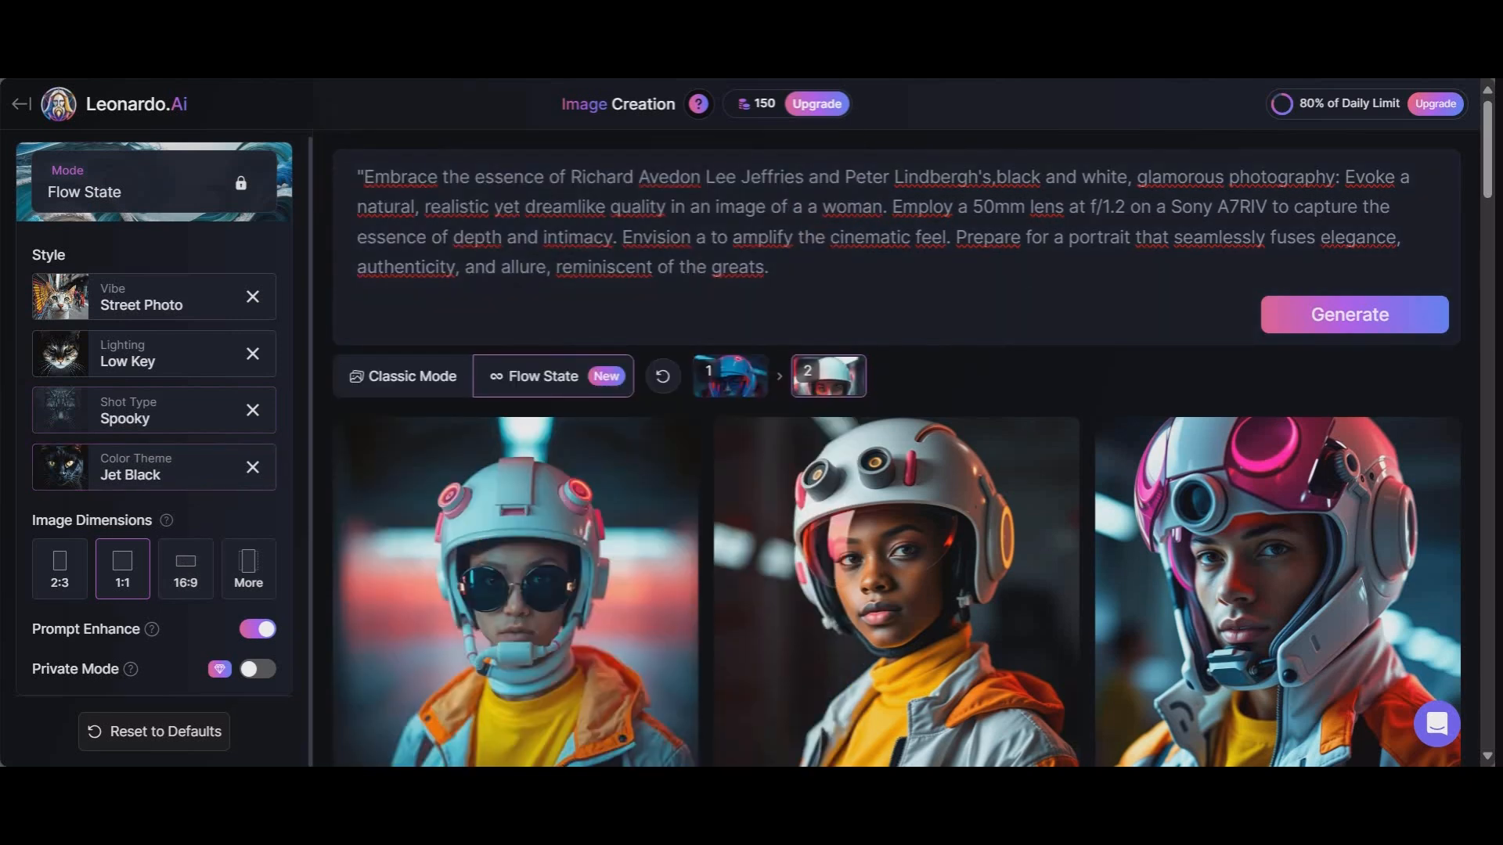
left_click(1332, 322)
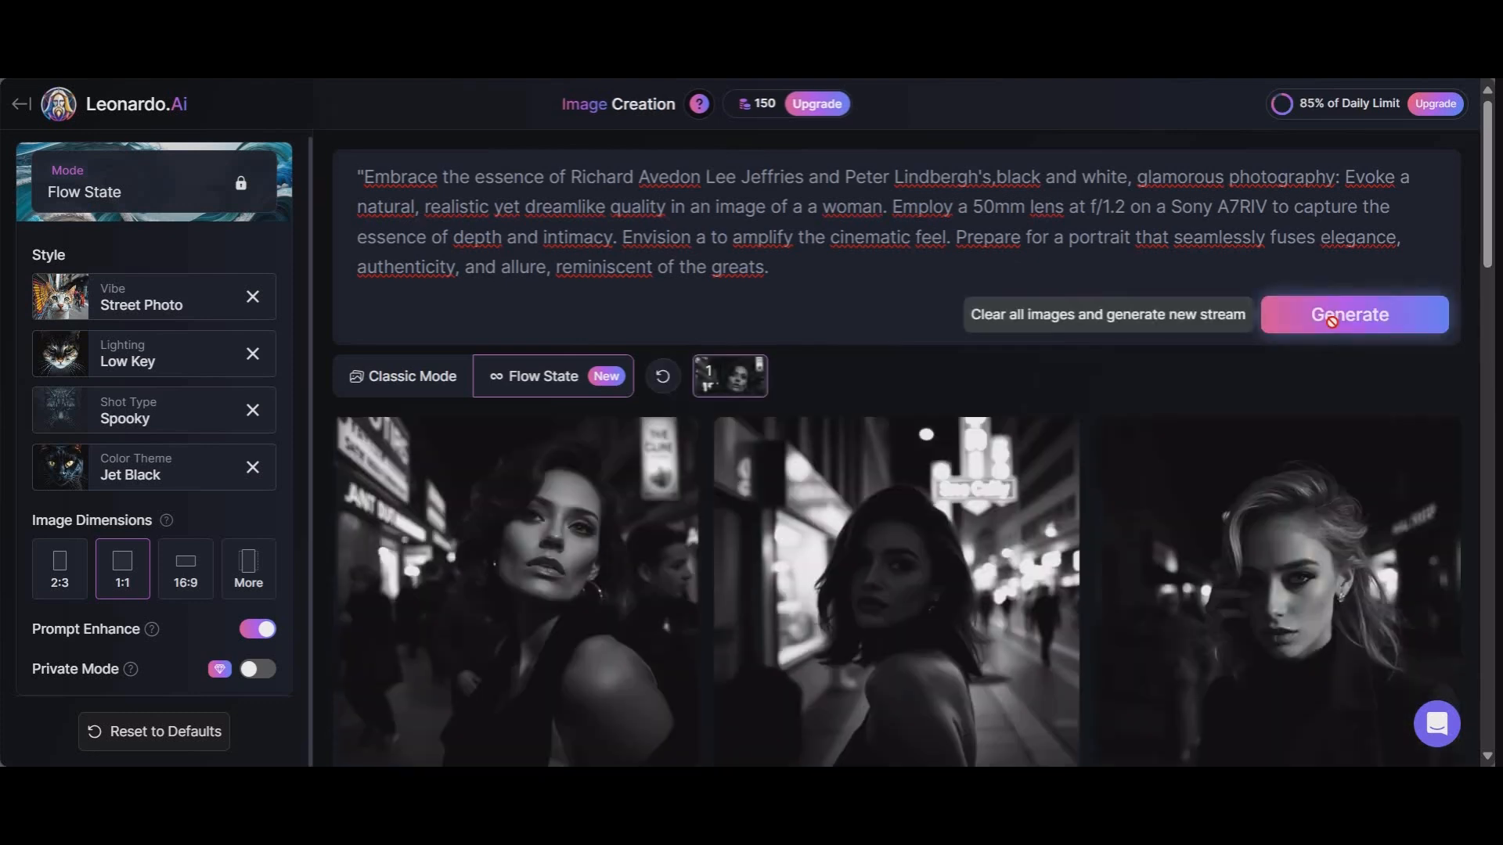
Look through the first generated portraits, inspect the woman with the dangling earring at full size, and close her image
scroll(702, 308, "down", 3)
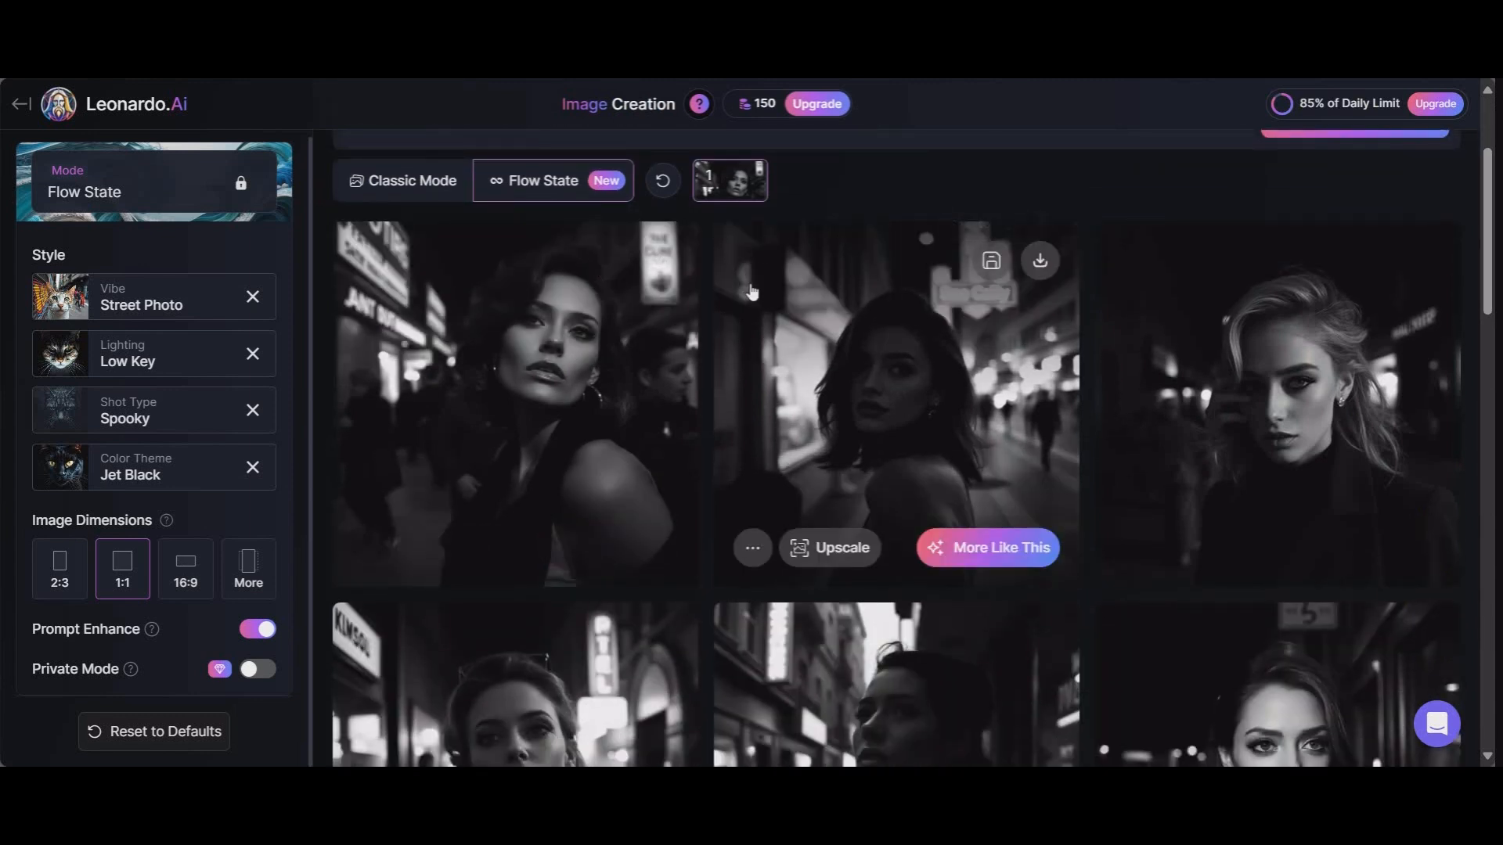
scroll(751, 291, "down", 1)
scroll(984, 270, "down", 2)
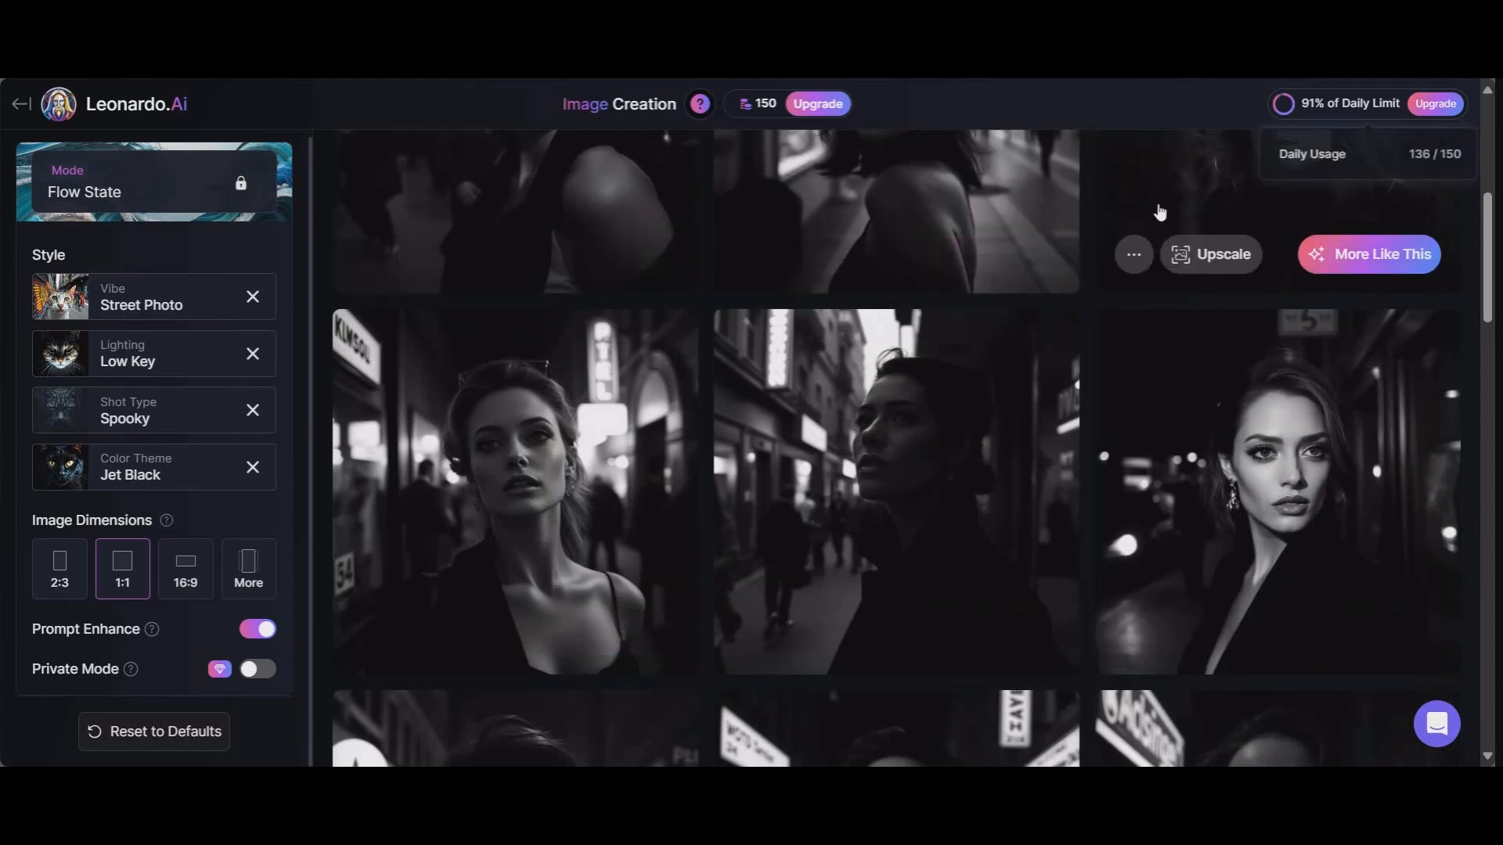
scroll(555, 369, "down", 1)
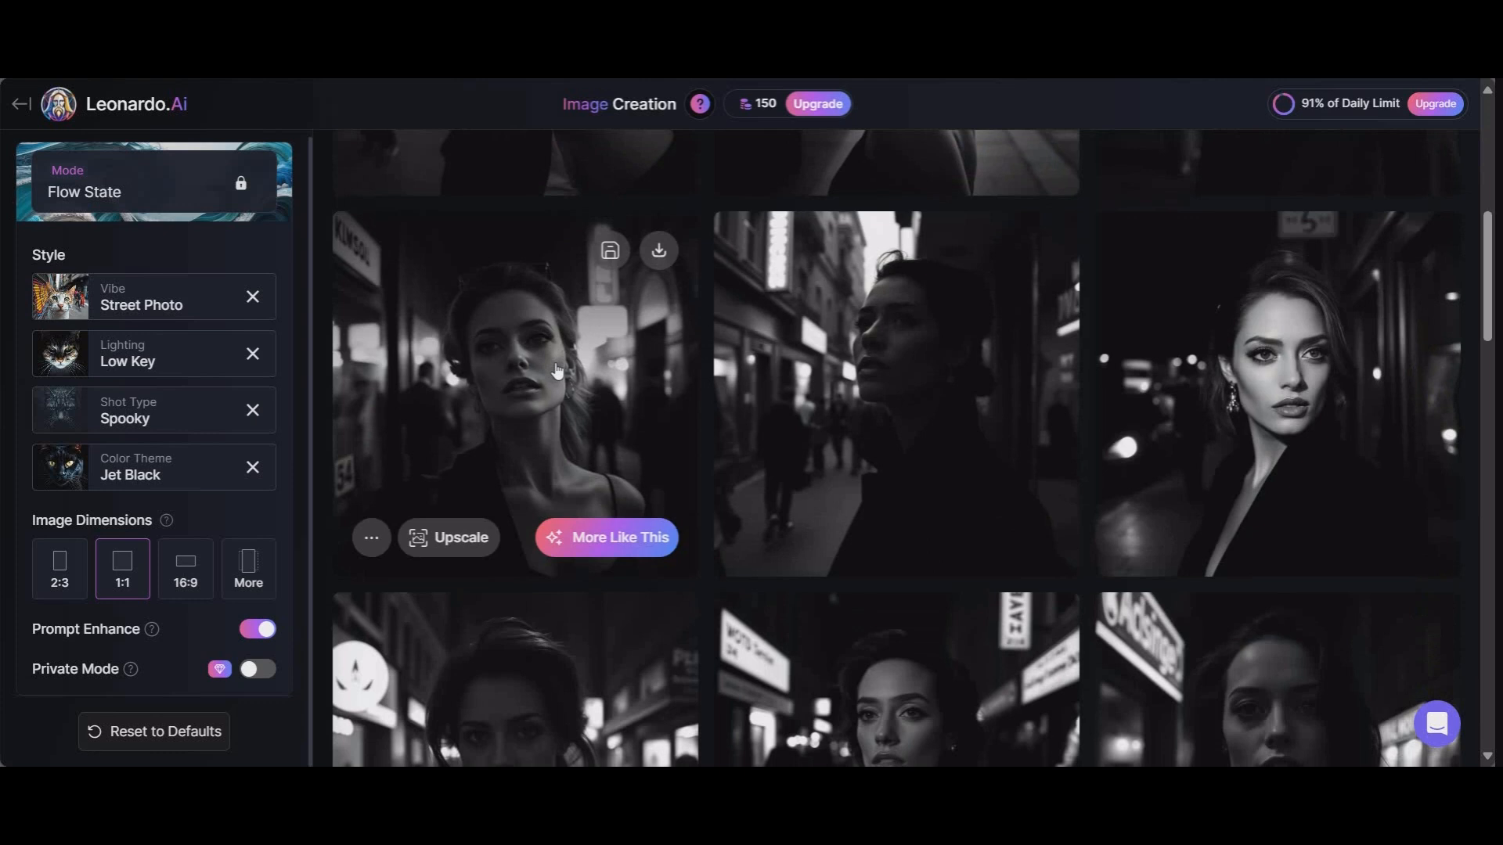
left_click(1299, 385)
left_click(782, 417)
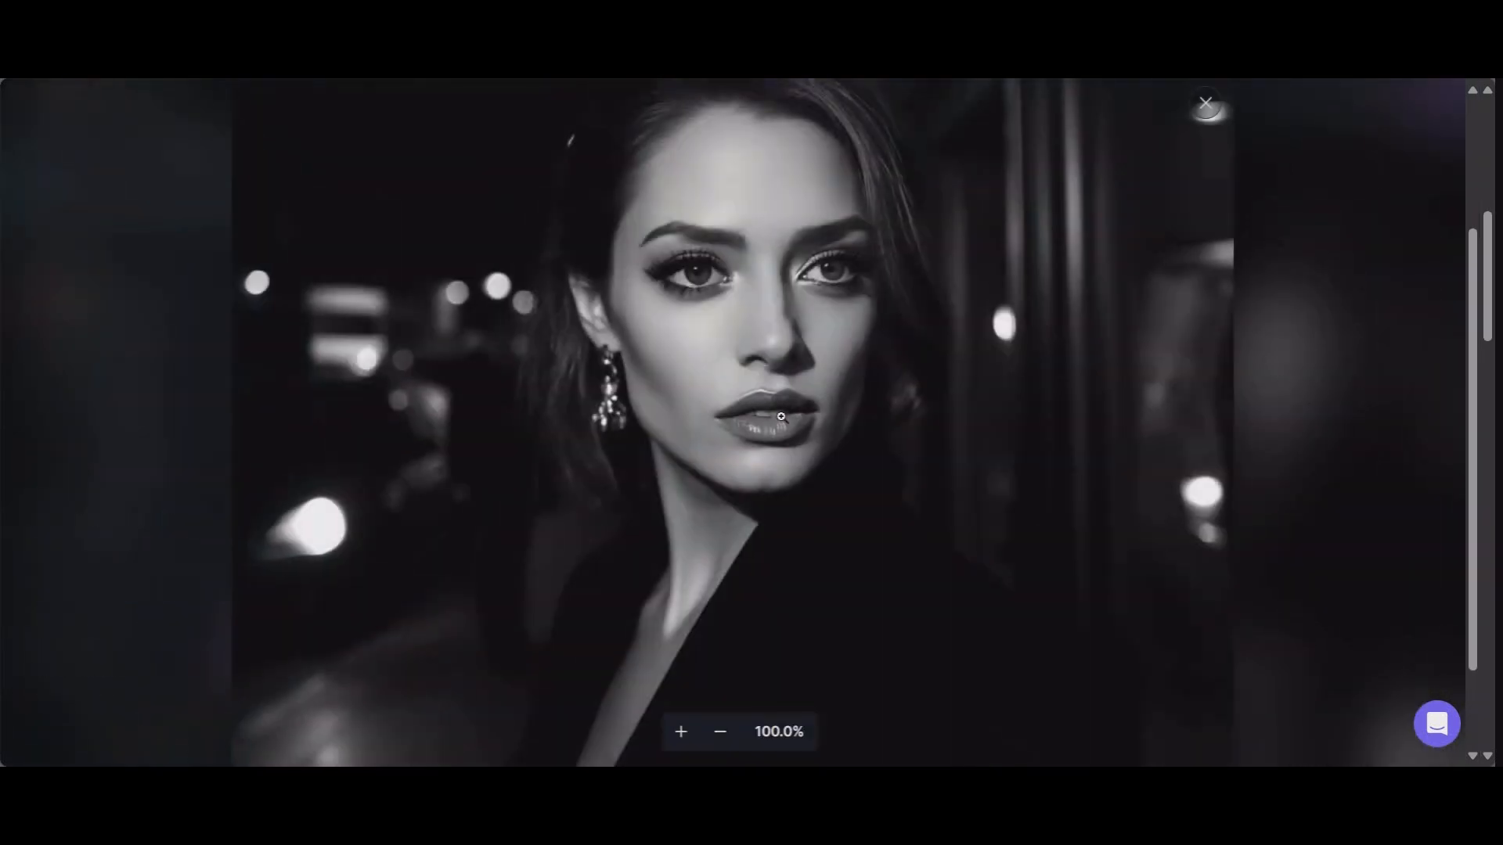
left_click(845, 383)
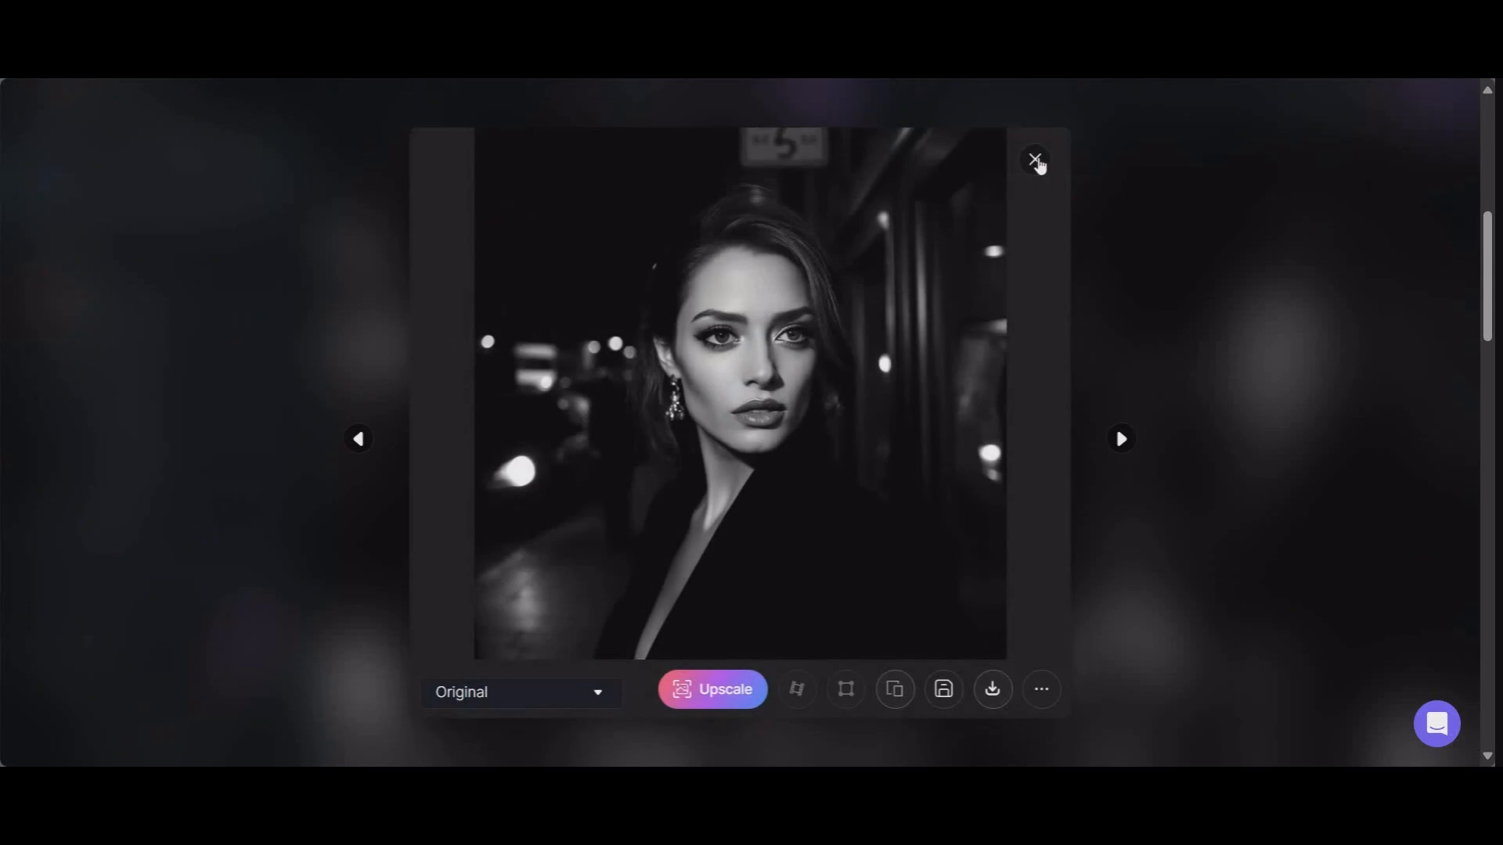
left_click(1035, 160)
Open the portrait of the bare-shouldered woman in the dark alley for a larger view and close it
scroll(702, 349, "down", 4)
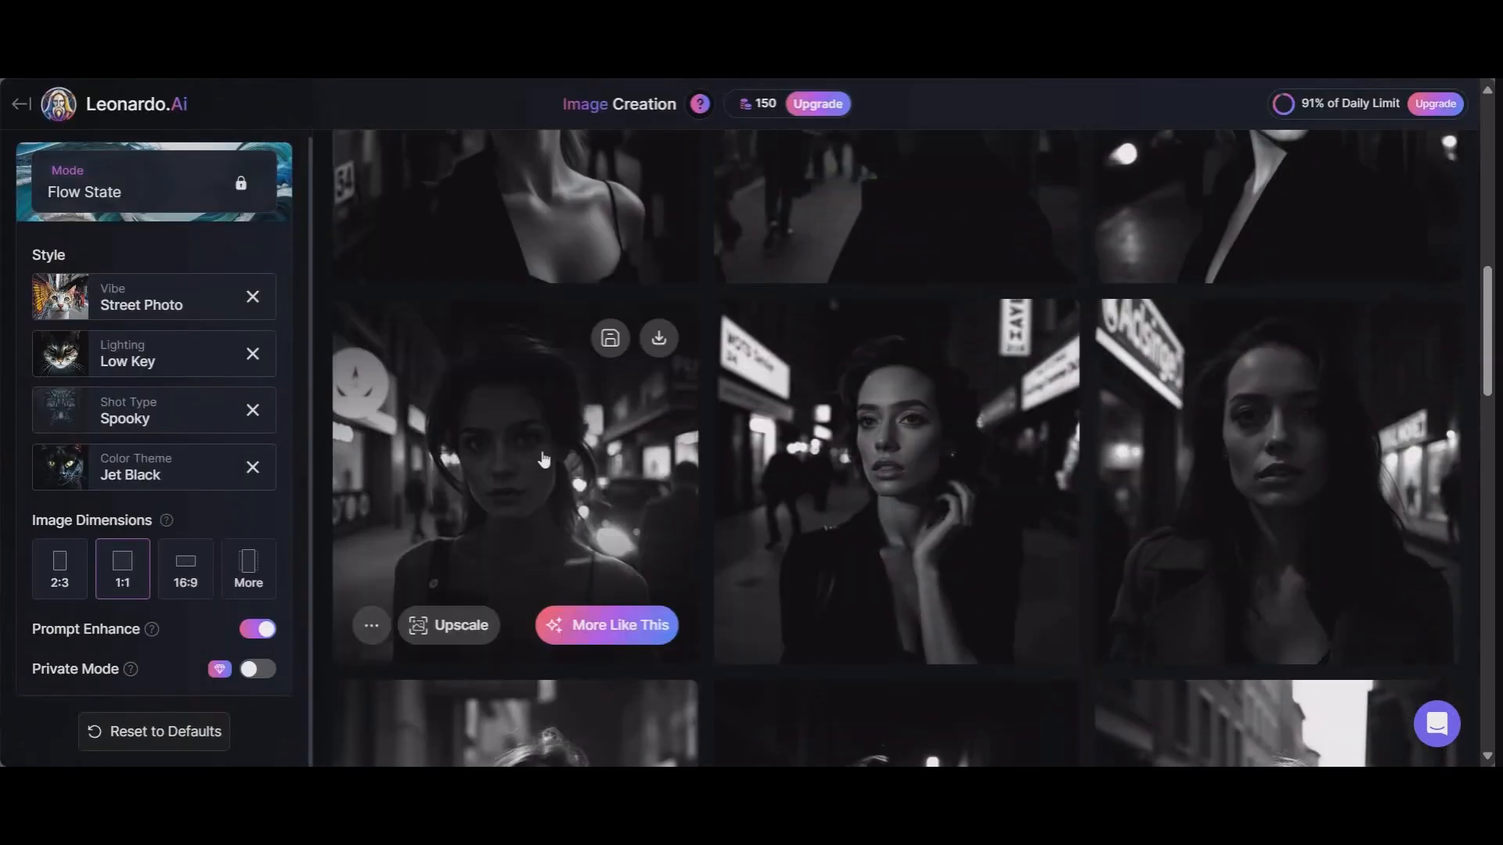
scroll(571, 427, "down", 5)
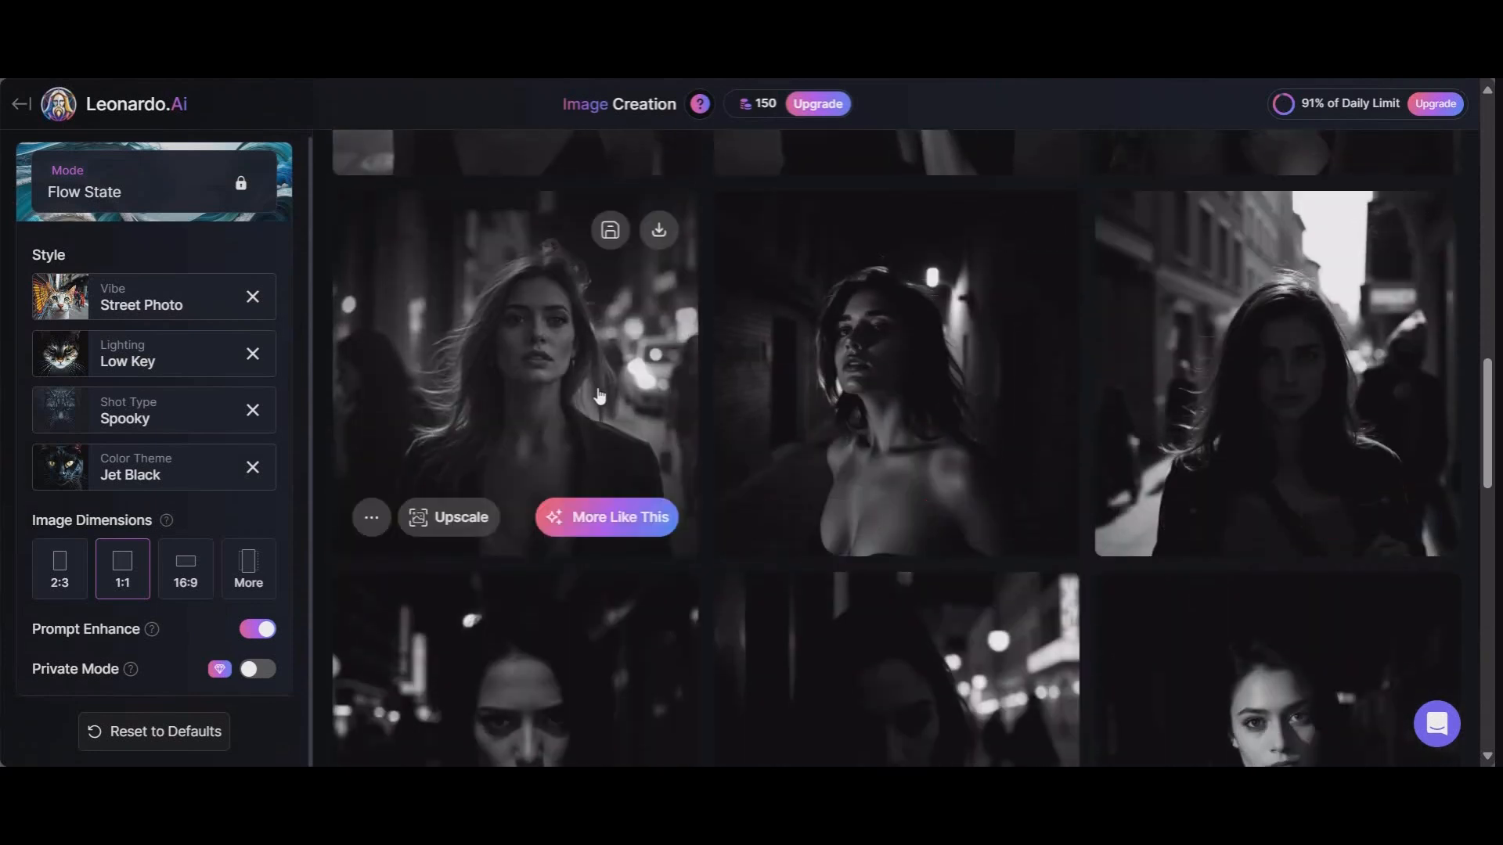
left_click(883, 408)
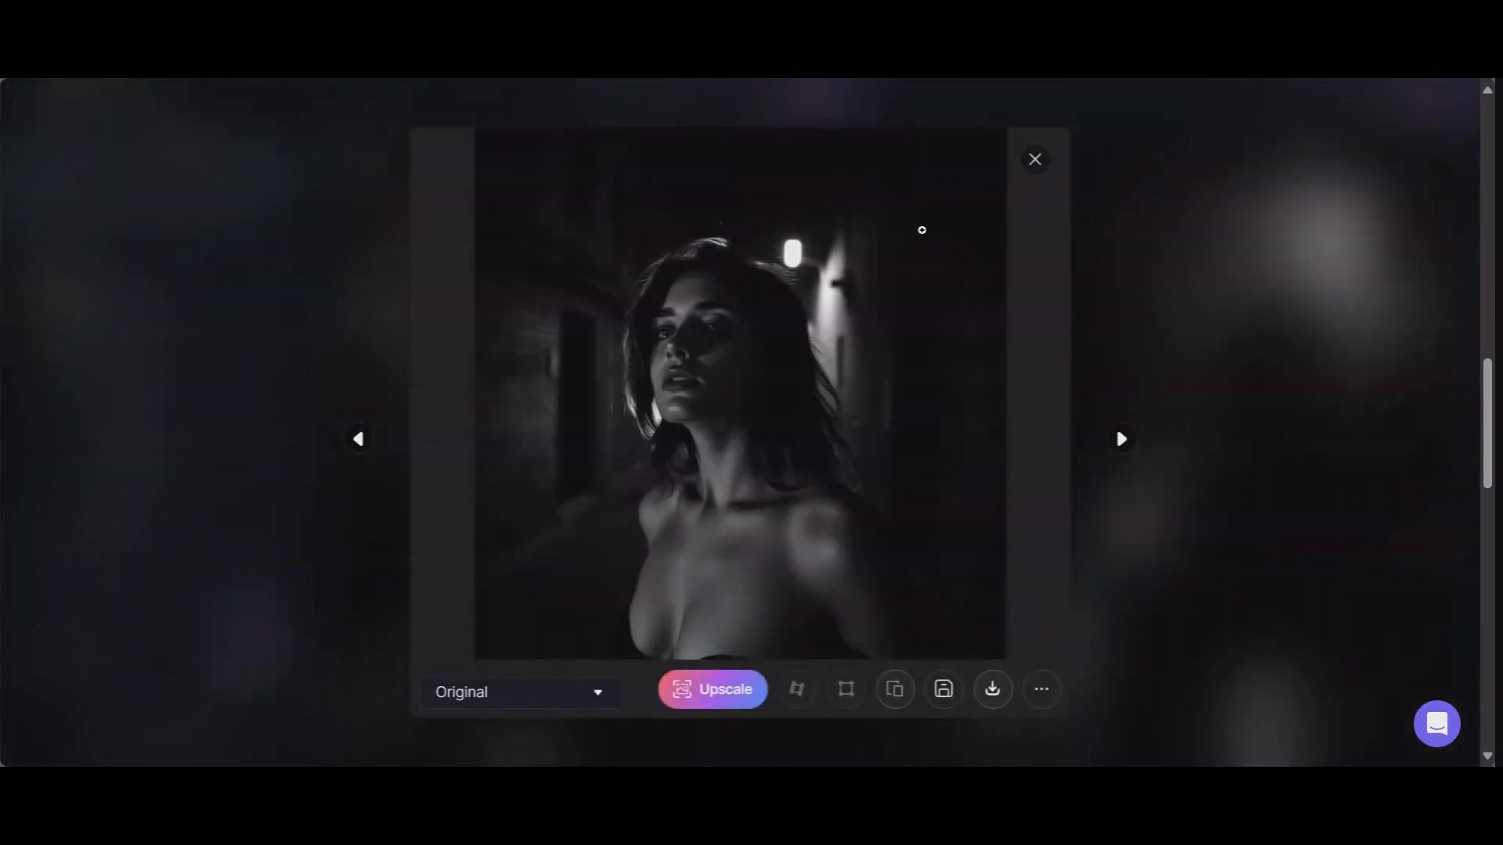
left_click(1033, 171)
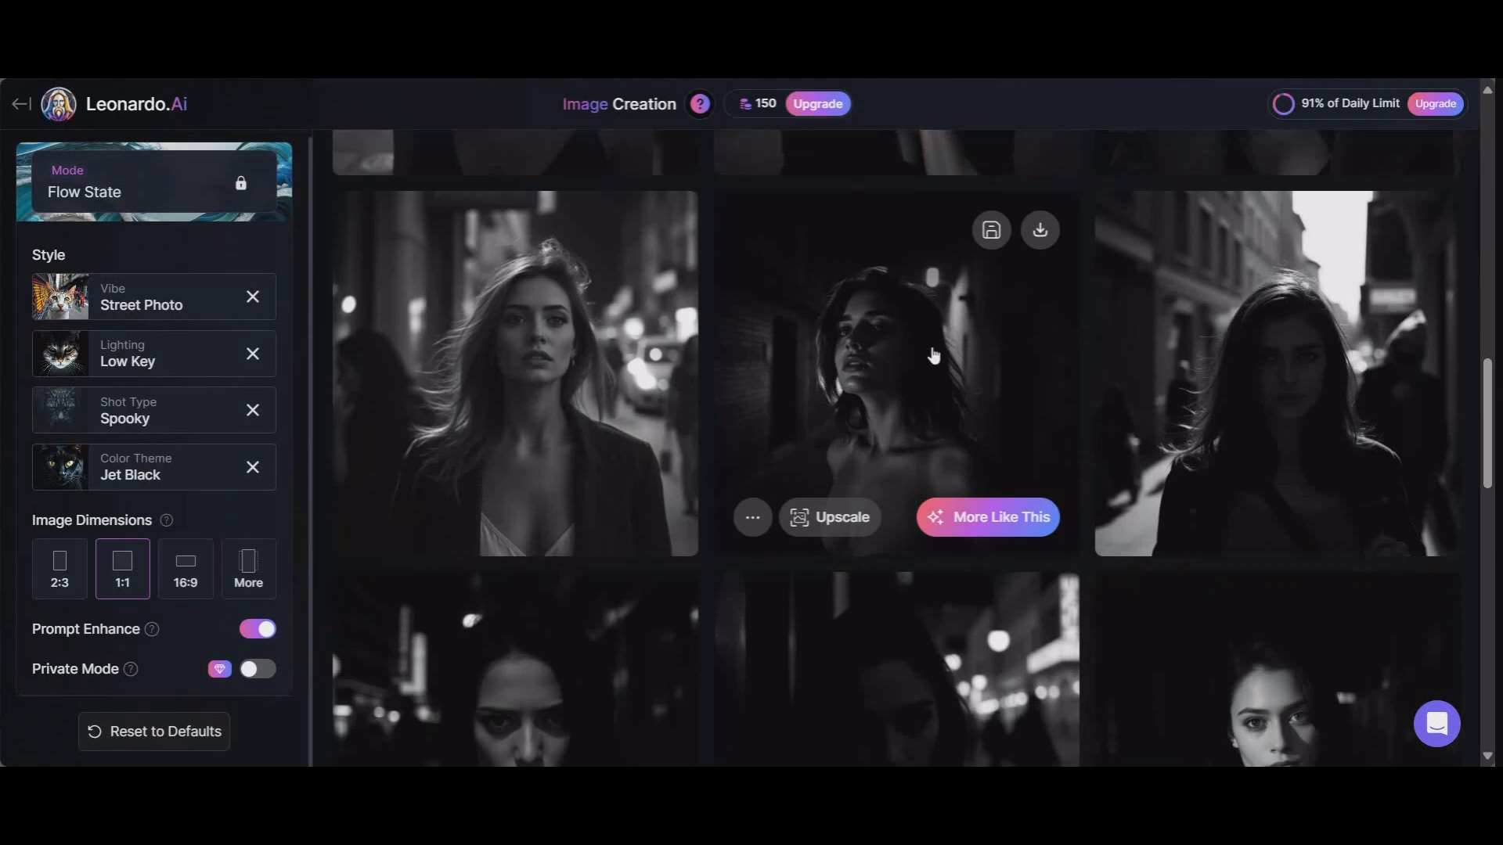
Review the whole stream of black-and-white street portraits, comparing the first images with those at its end
scroll(934, 357, "down", 3)
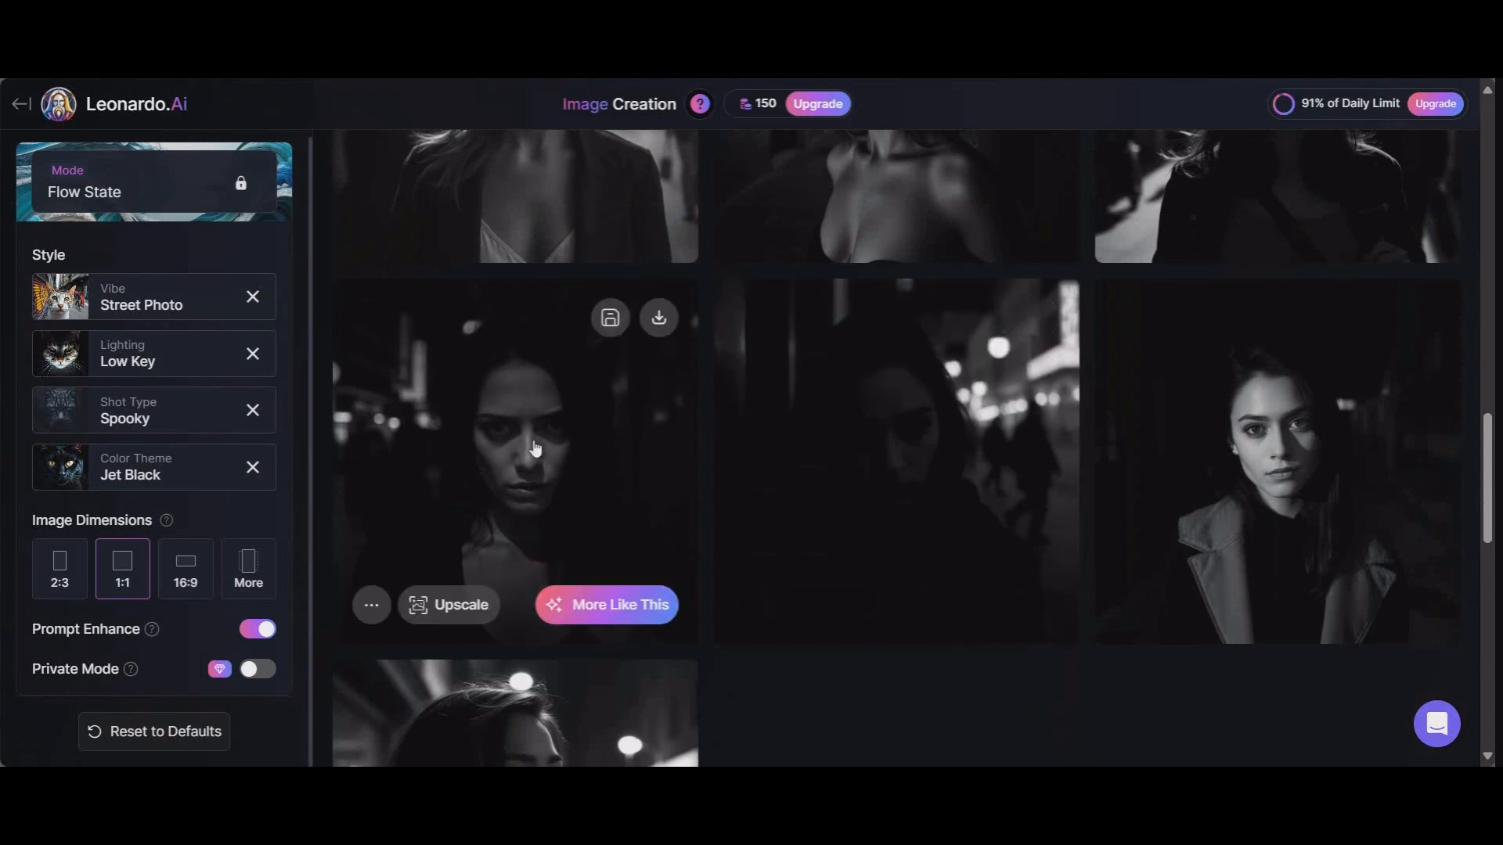
scroll(537, 426, "down", 1)
scroll(515, 338, "down", 1)
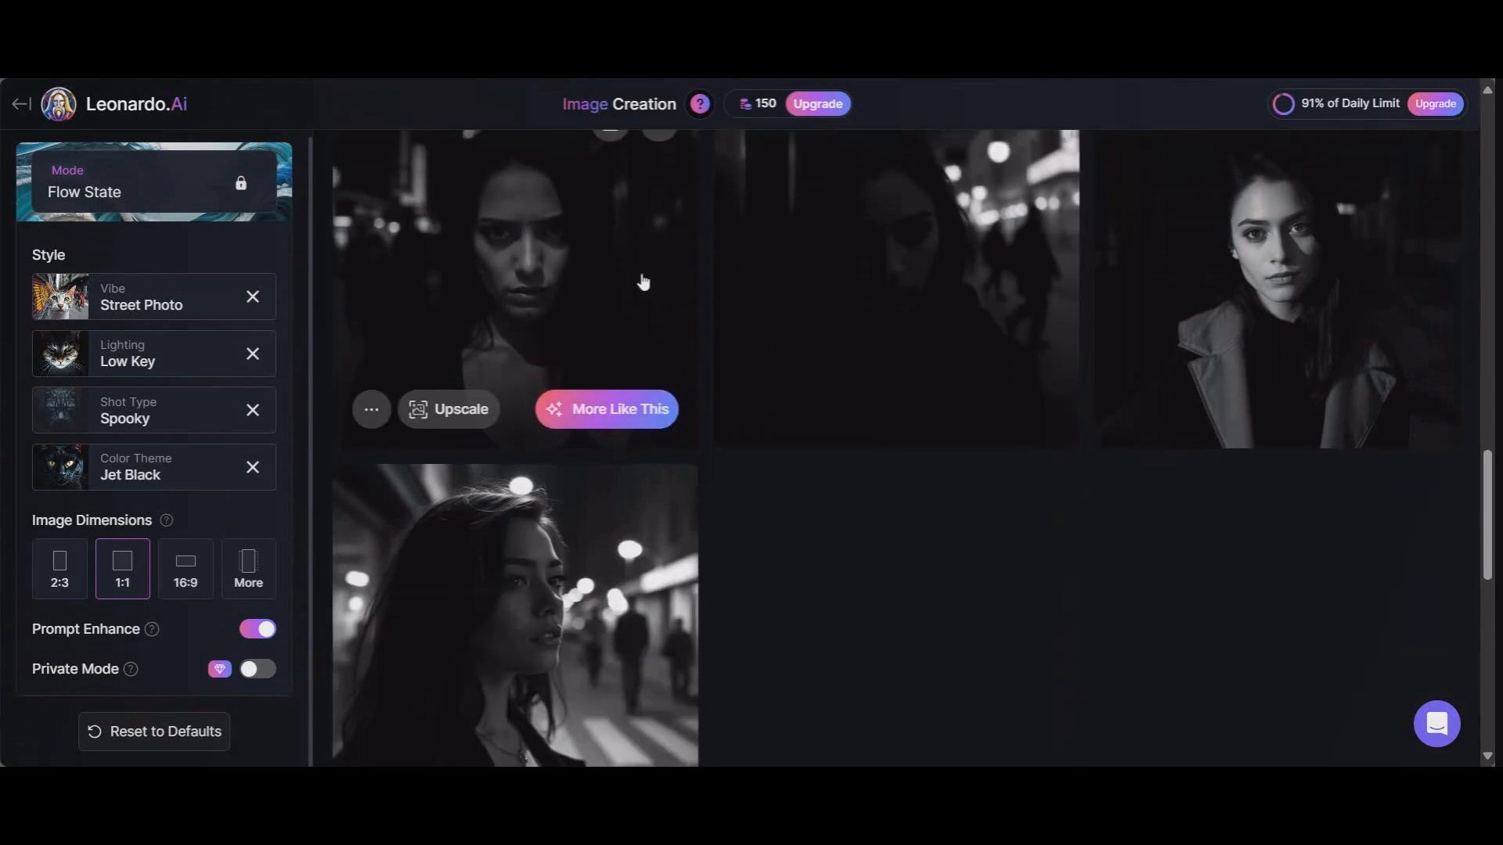
scroll(500, 567, "down", 1)
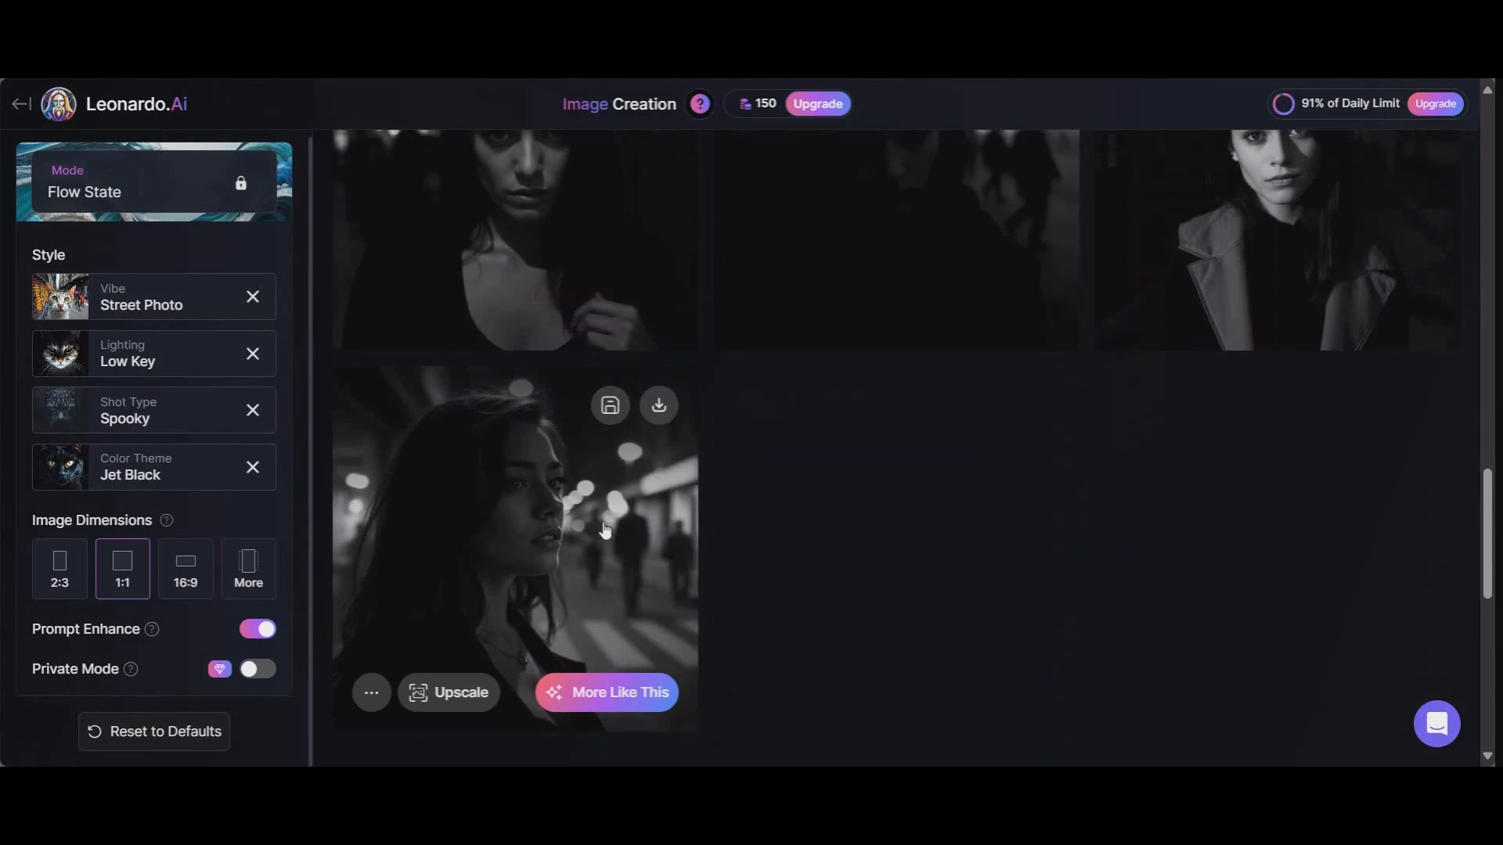
scroll(618, 532, "up", 10)
scroll(638, 259, "up", 10)
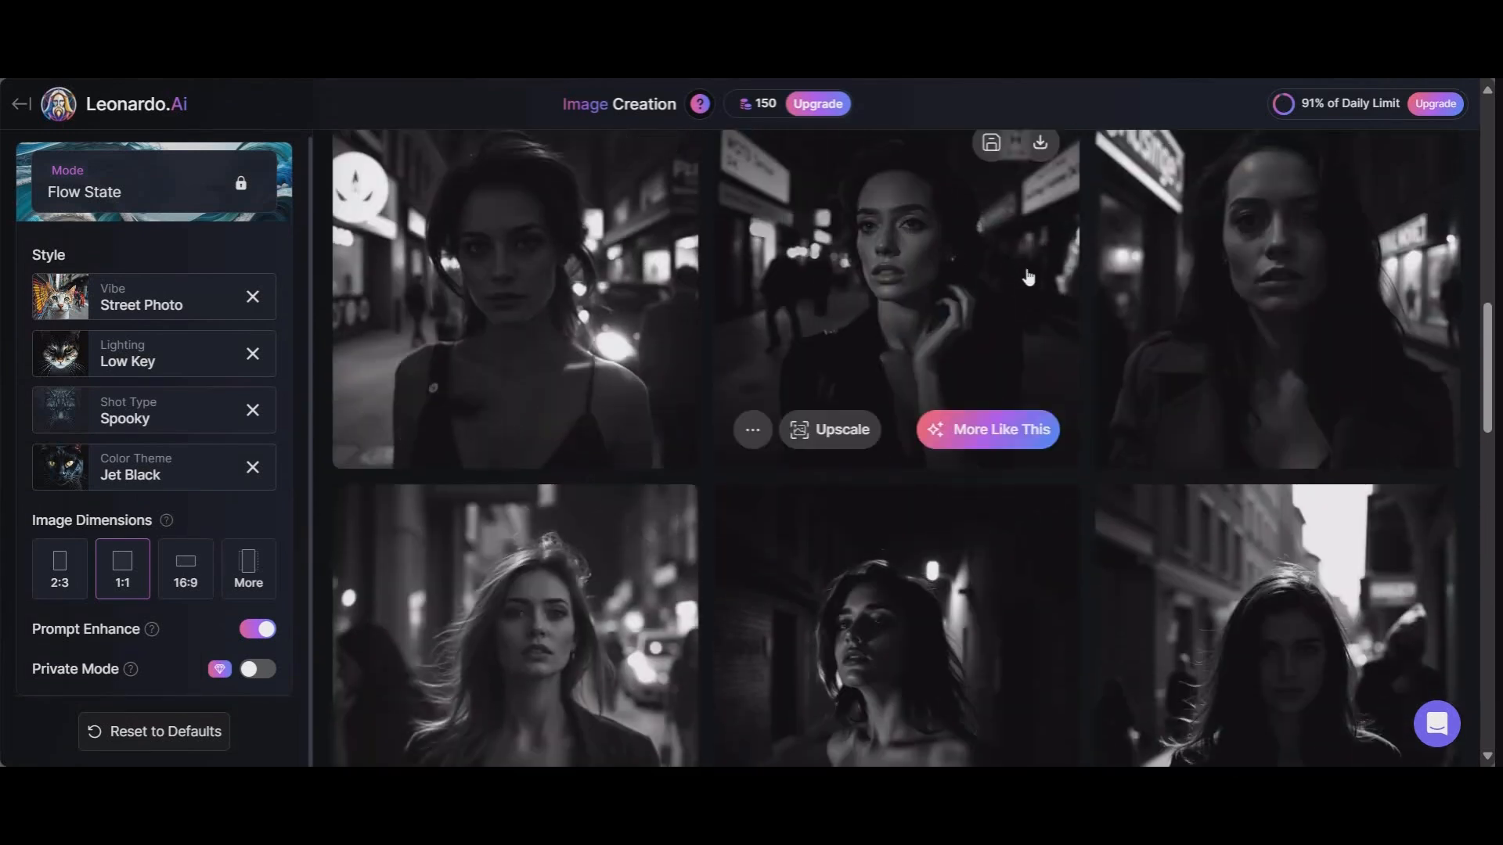
scroll(825, 258, "up", 4)
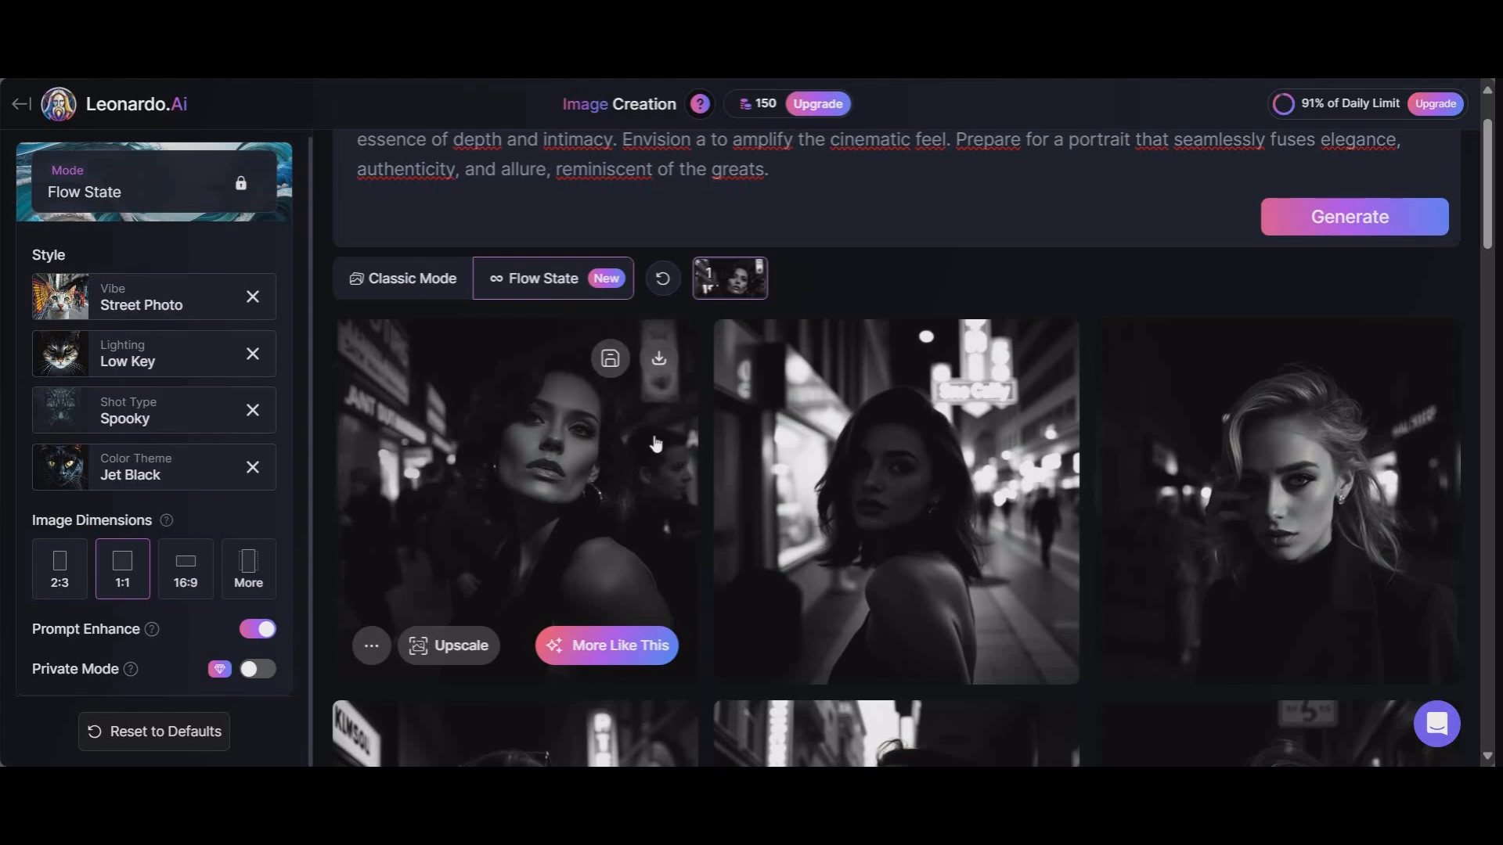
scroll(704, 392, "down", 5)
scroll(728, 321, "down", 12)
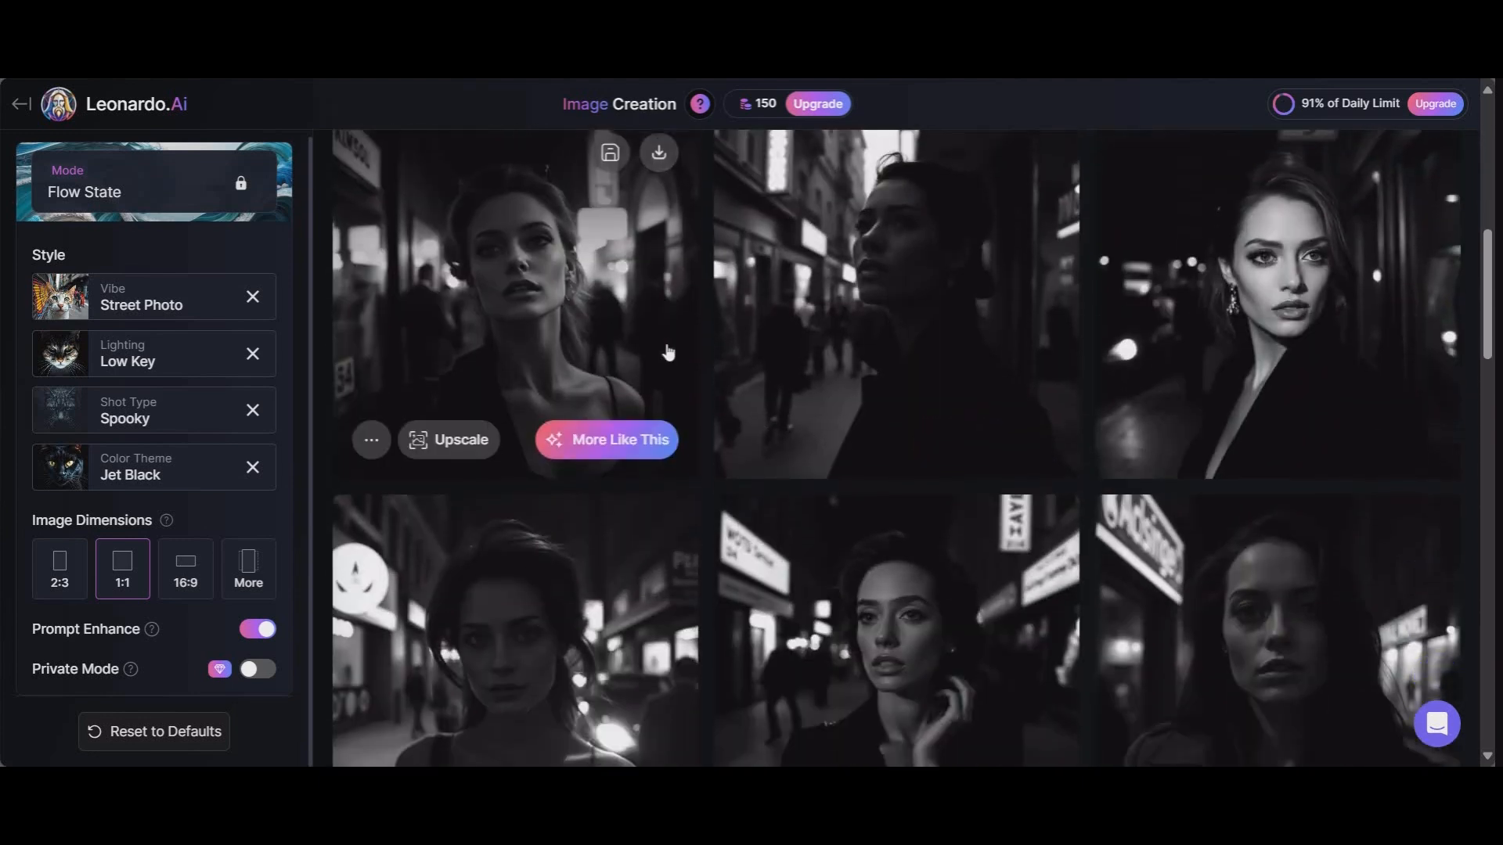
scroll(678, 421, "down", 1)
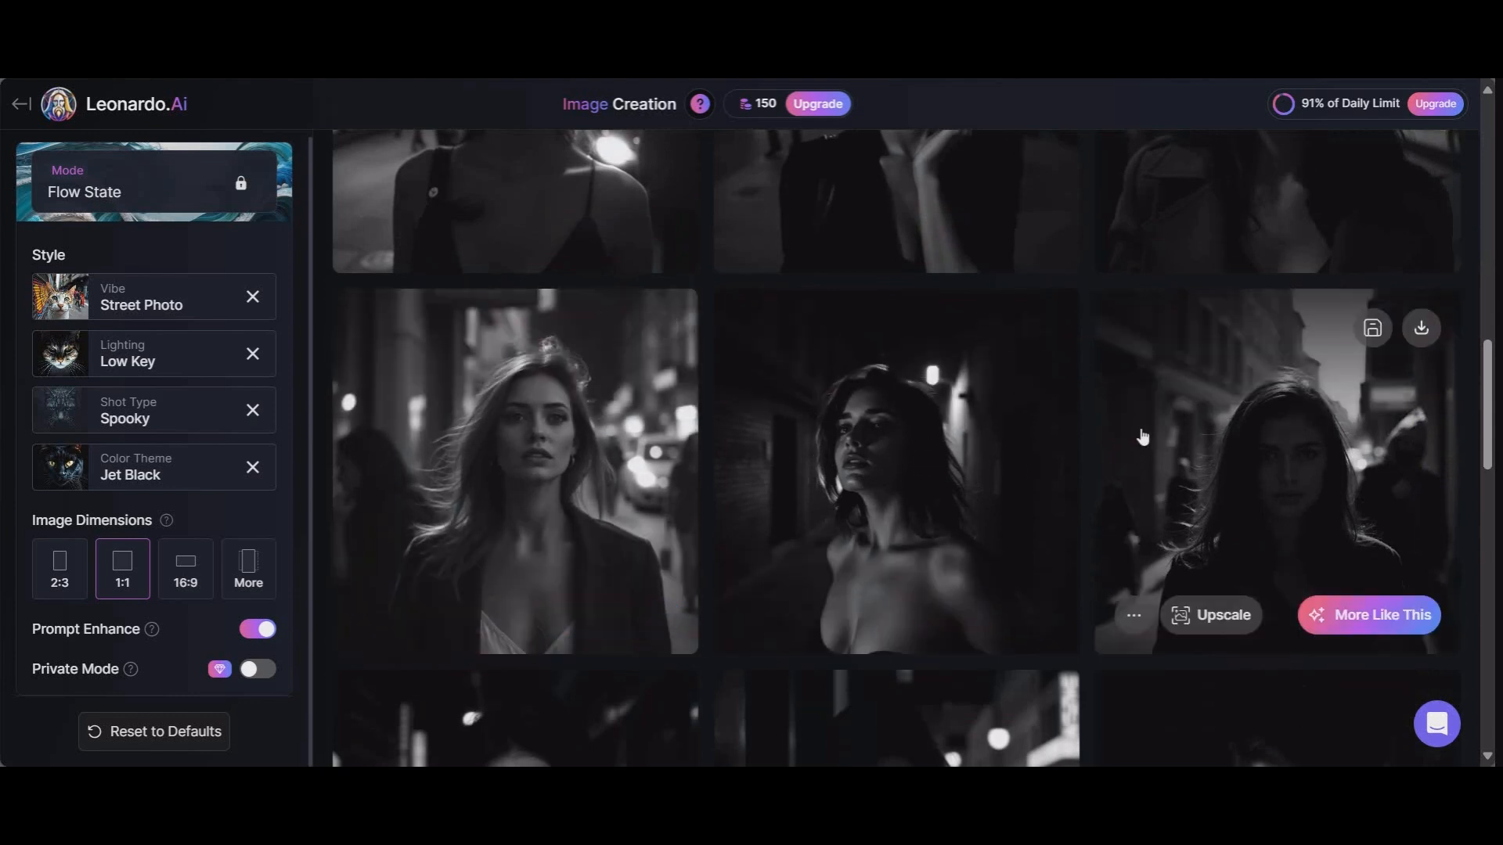
scroll(1127, 289, "down", 2)
scroll(1127, 289, "down", 6)
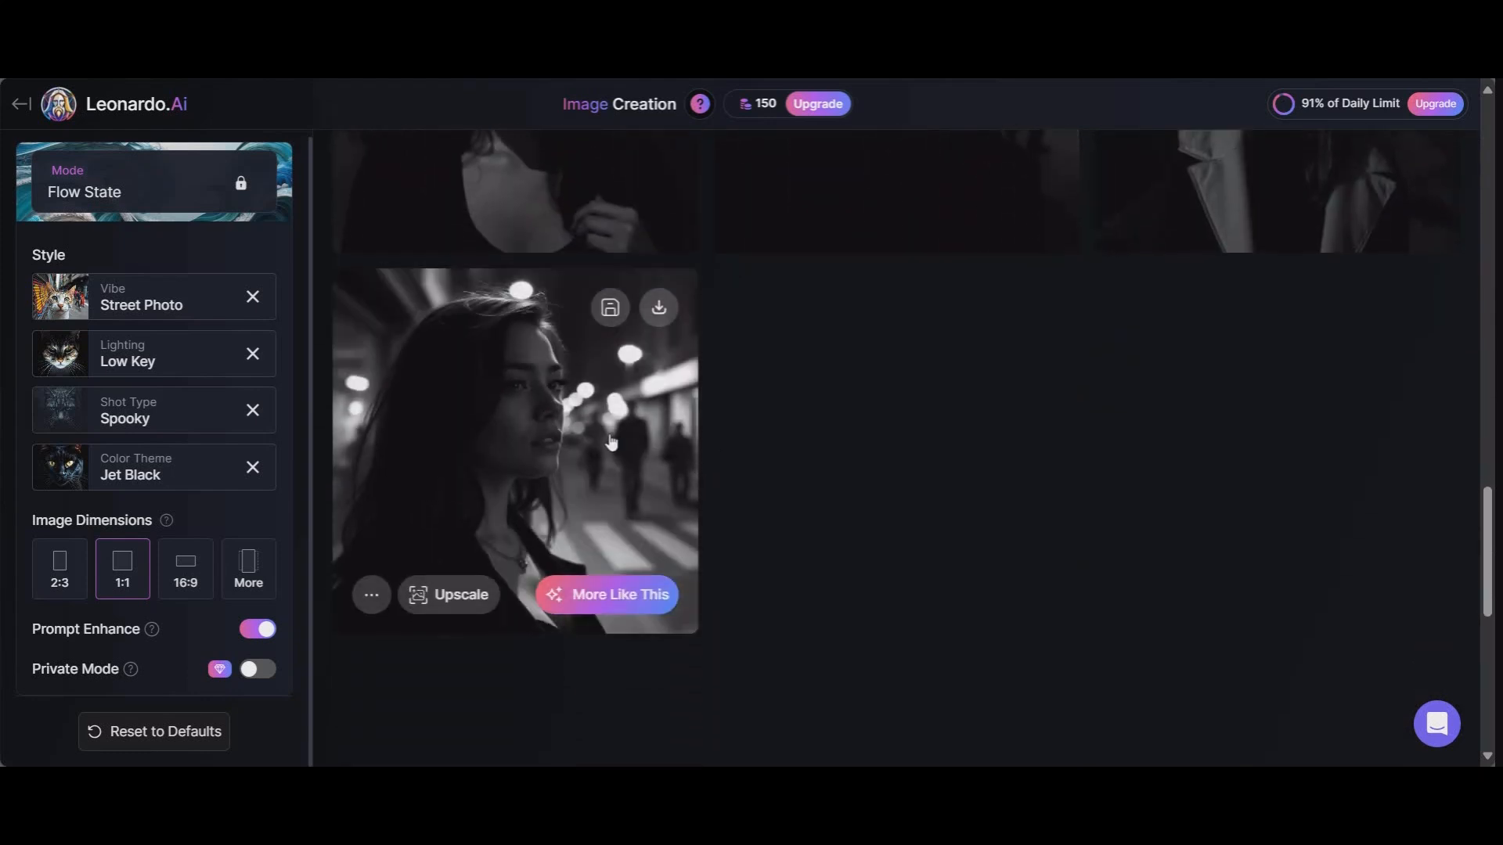
Inspect the side-profile portrait at the crosswalk at 100% zoom, and close its preview
left_click(621, 423)
left_click(733, 385)
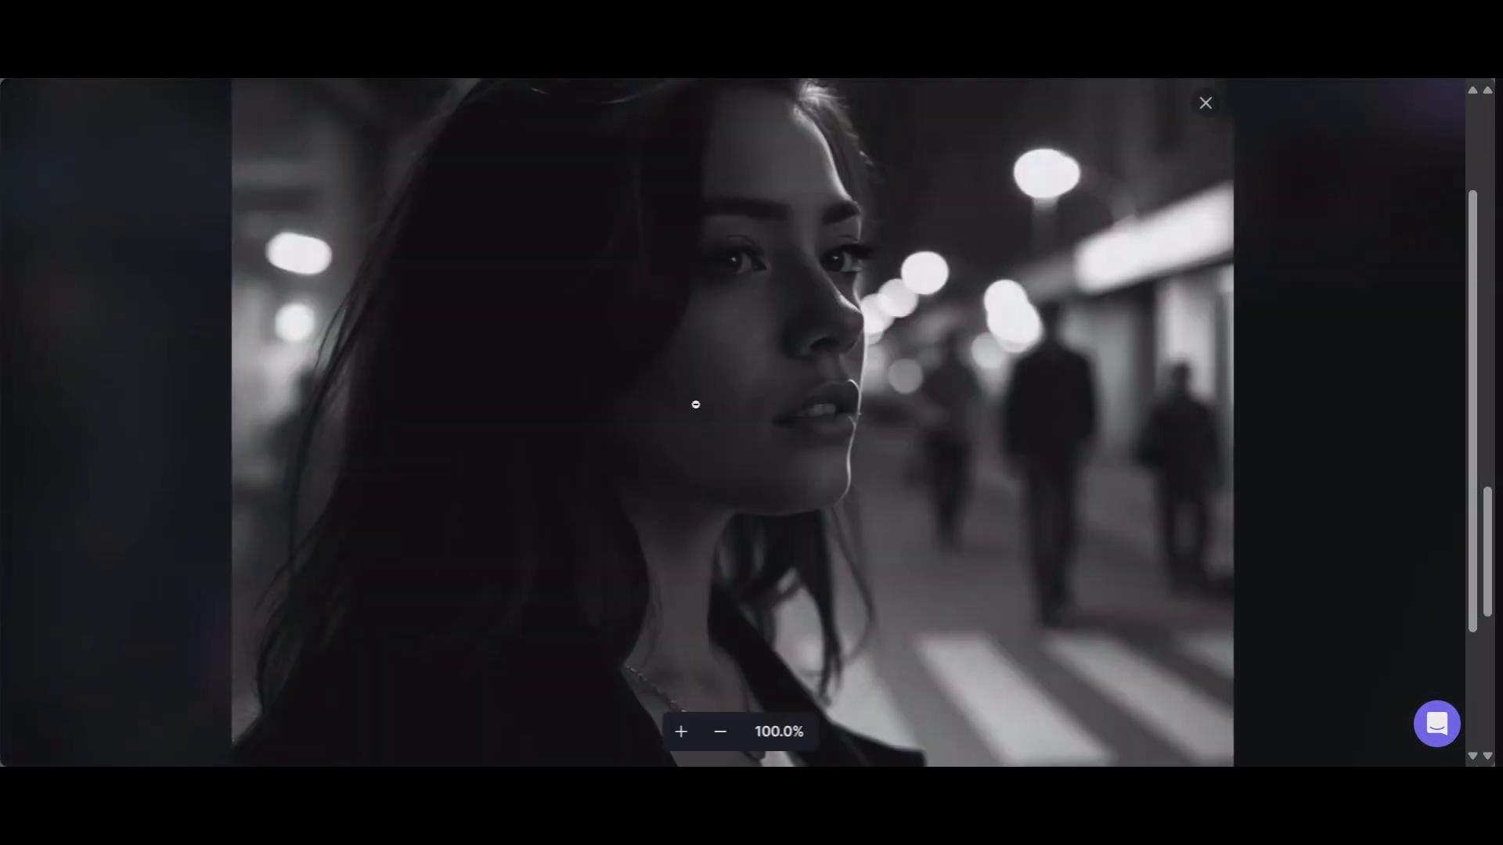
left_click(741, 432)
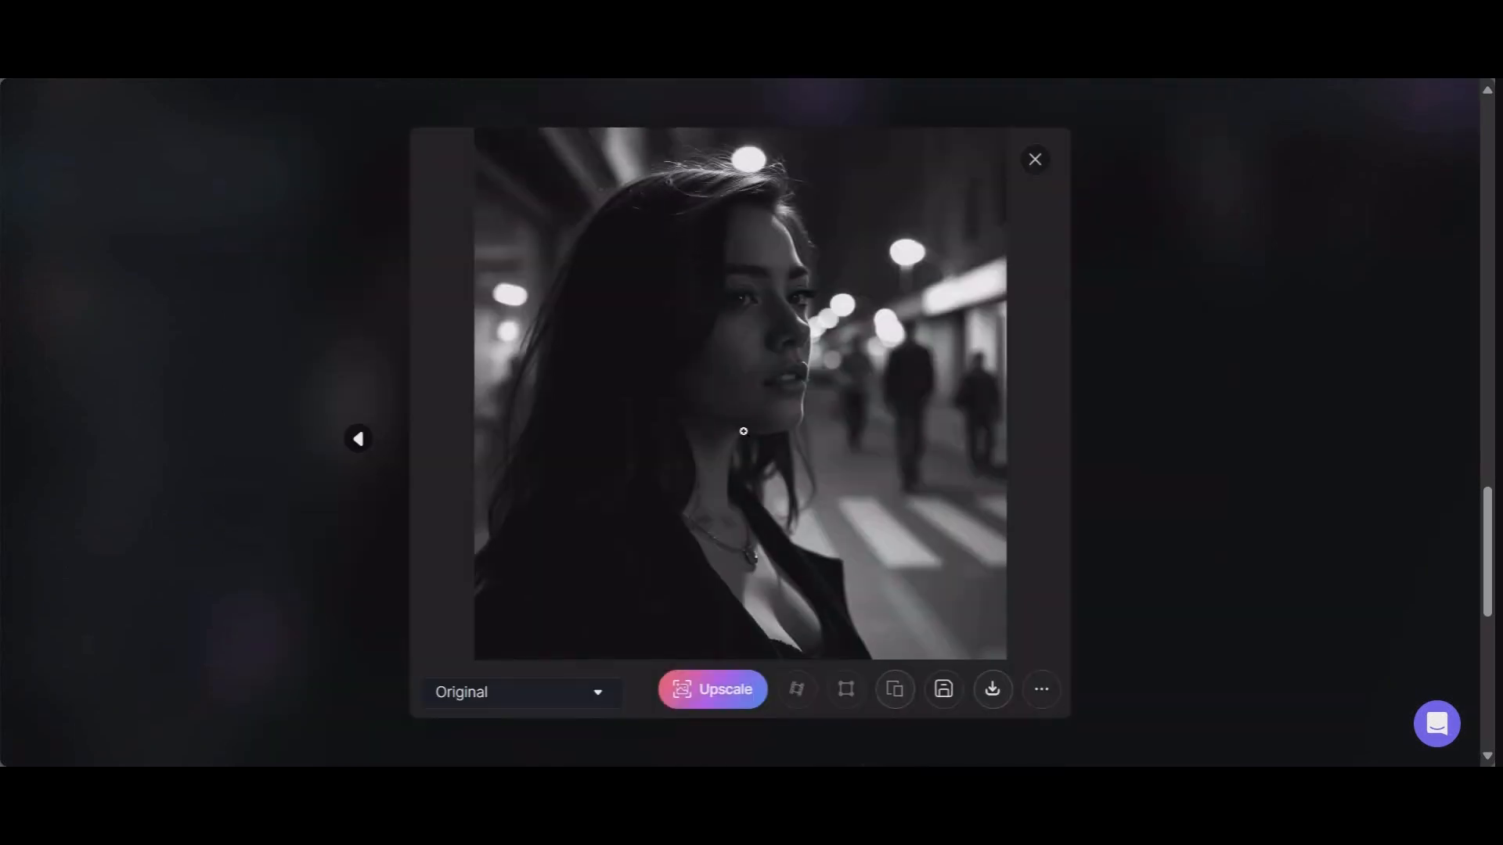
left_click(782, 419)
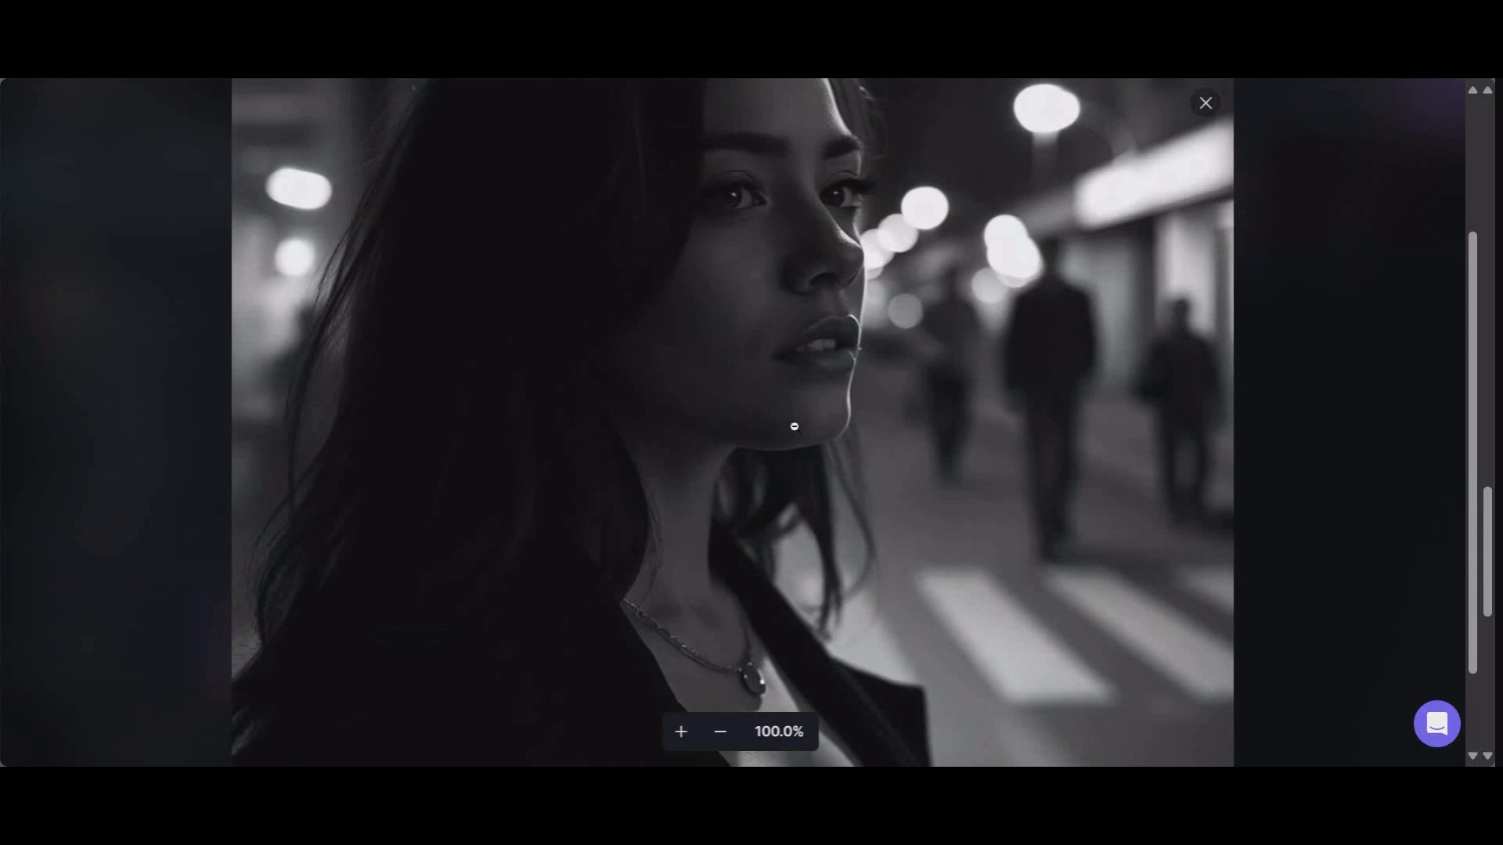
left_click(793, 426)
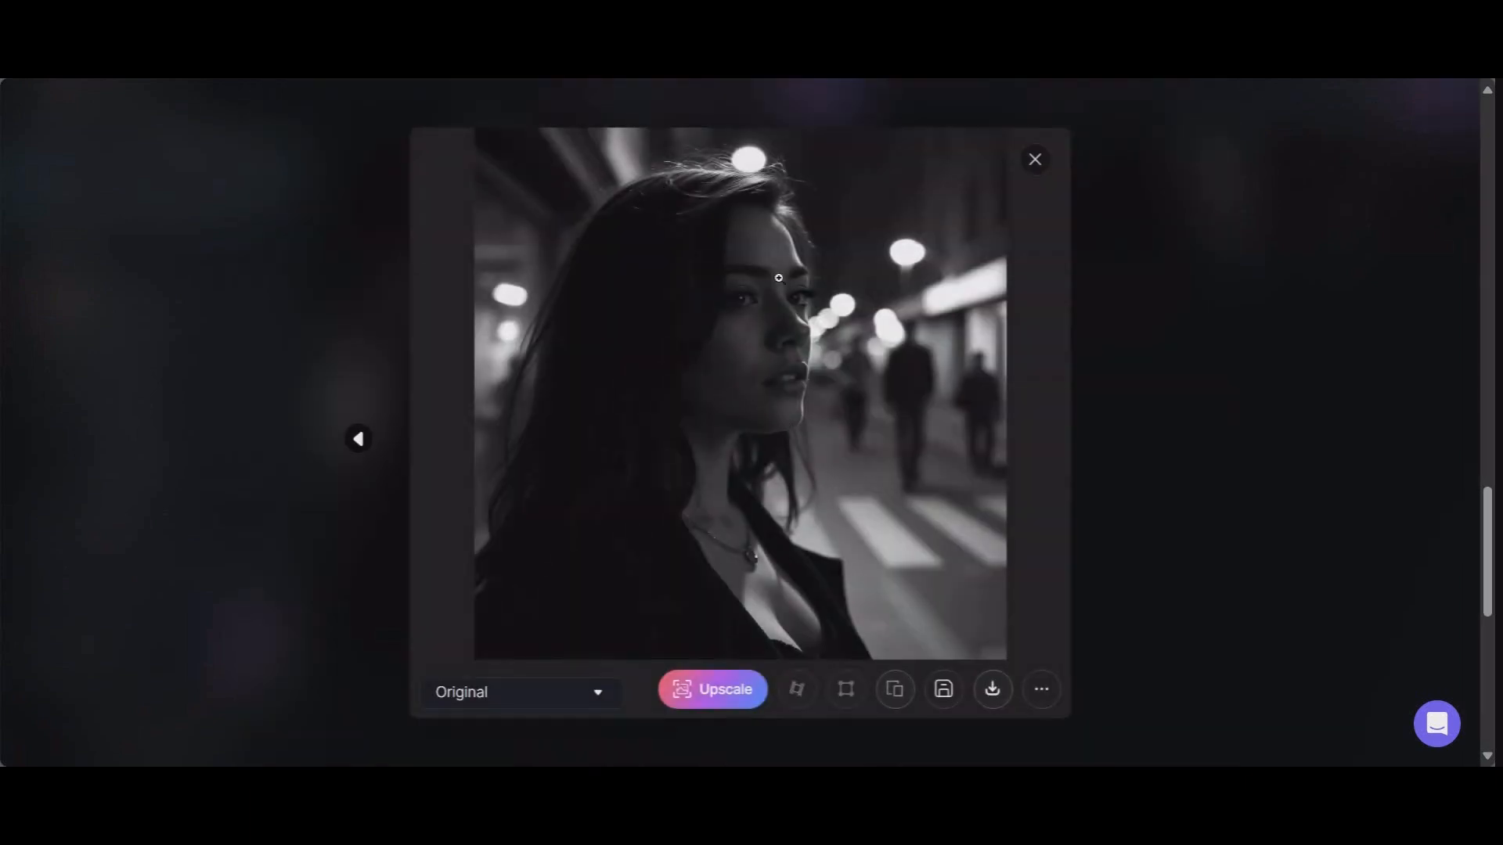
left_click(1034, 159)
Extend the stream beyond its last portrait and look through the additional images before returning to the prompt
scroll(842, 407, "down", 4)
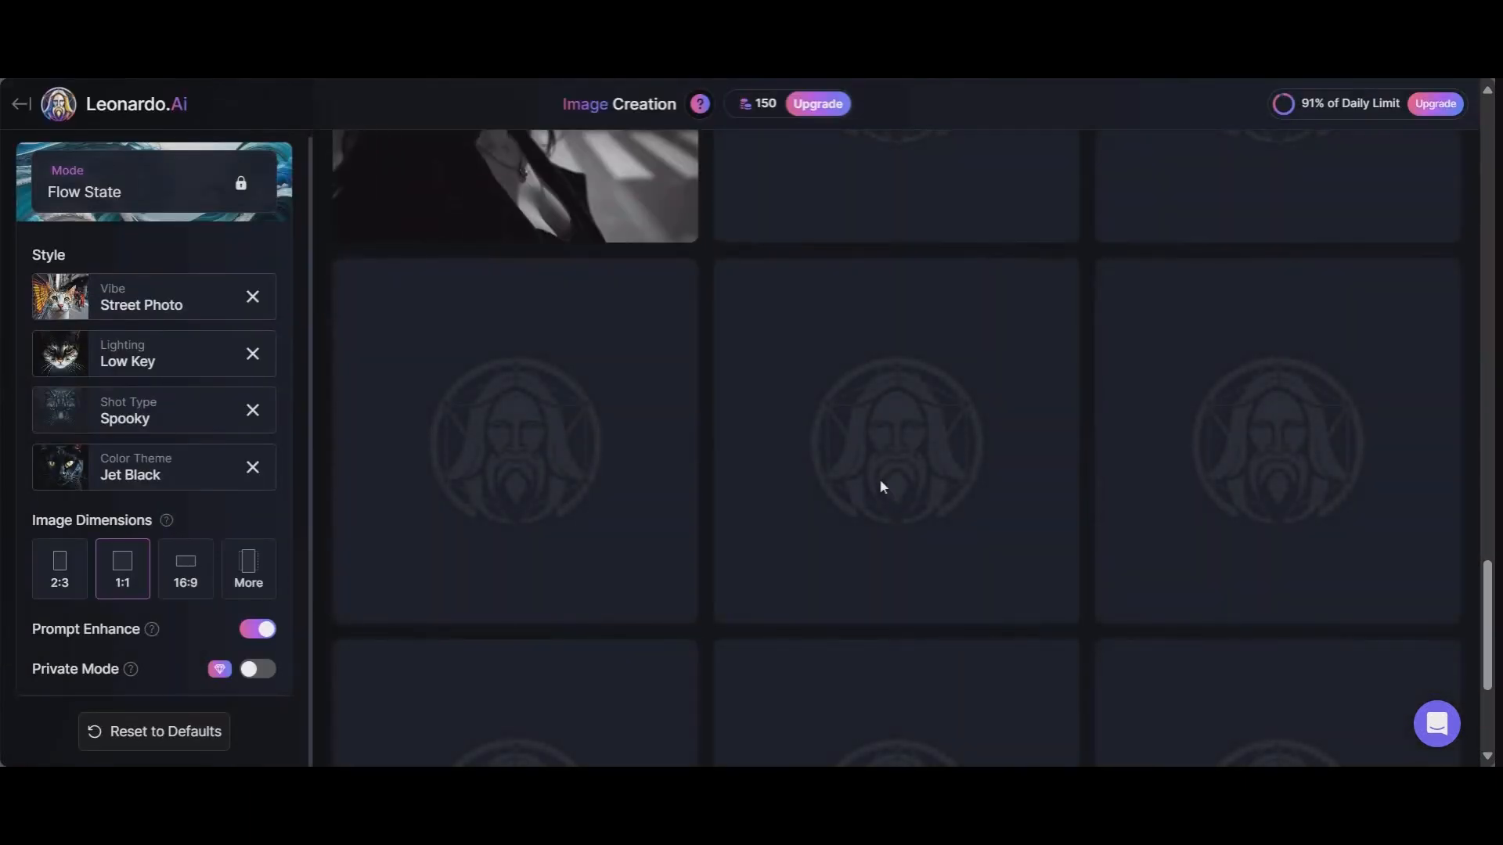
scroll(867, 468, "up", 5)
scroll(855, 410, "up", 5)
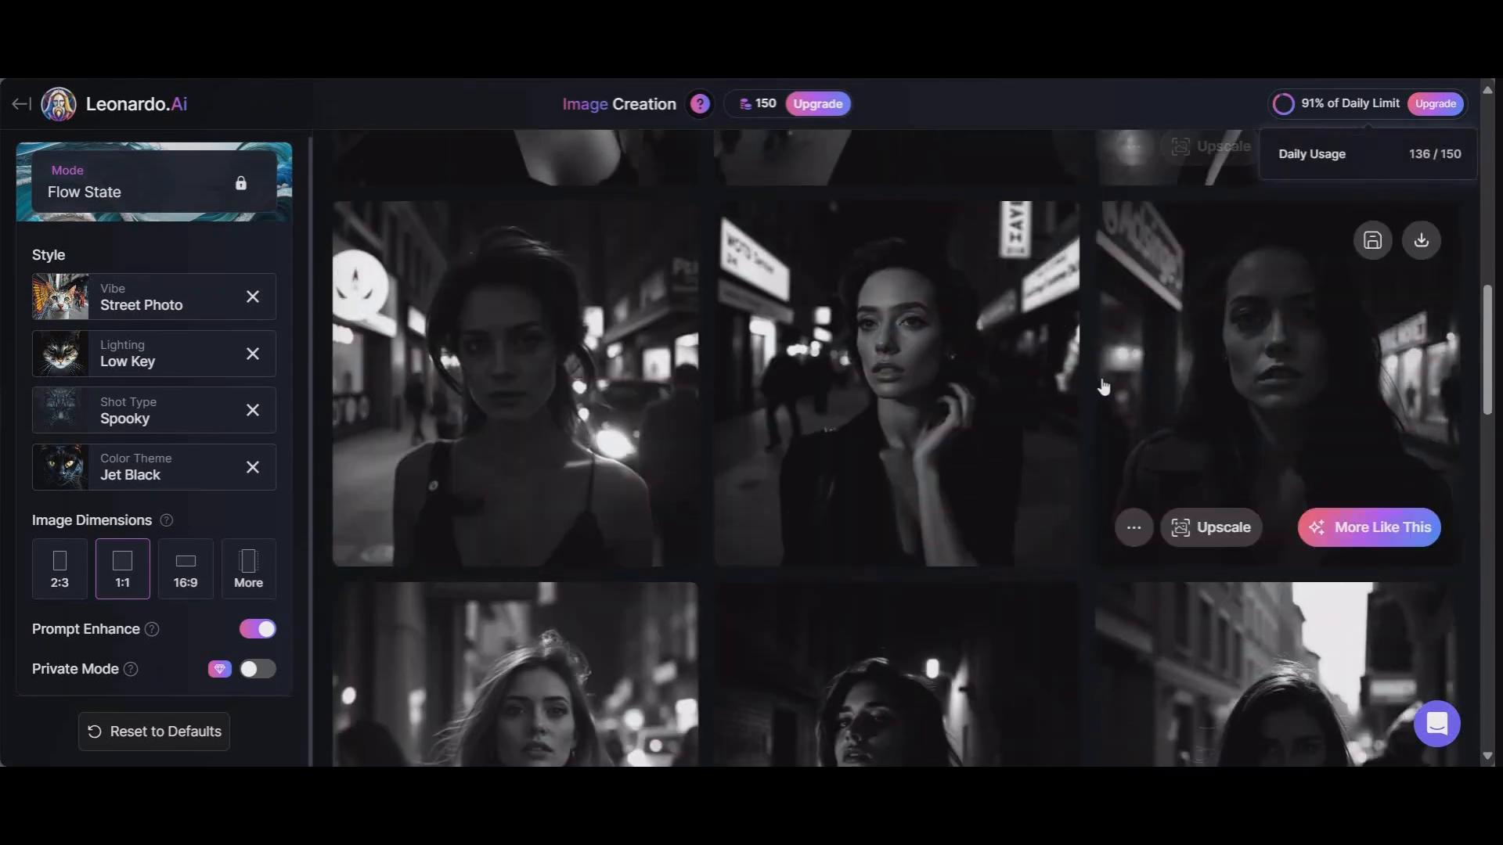
scroll(900, 454, "up", 4)
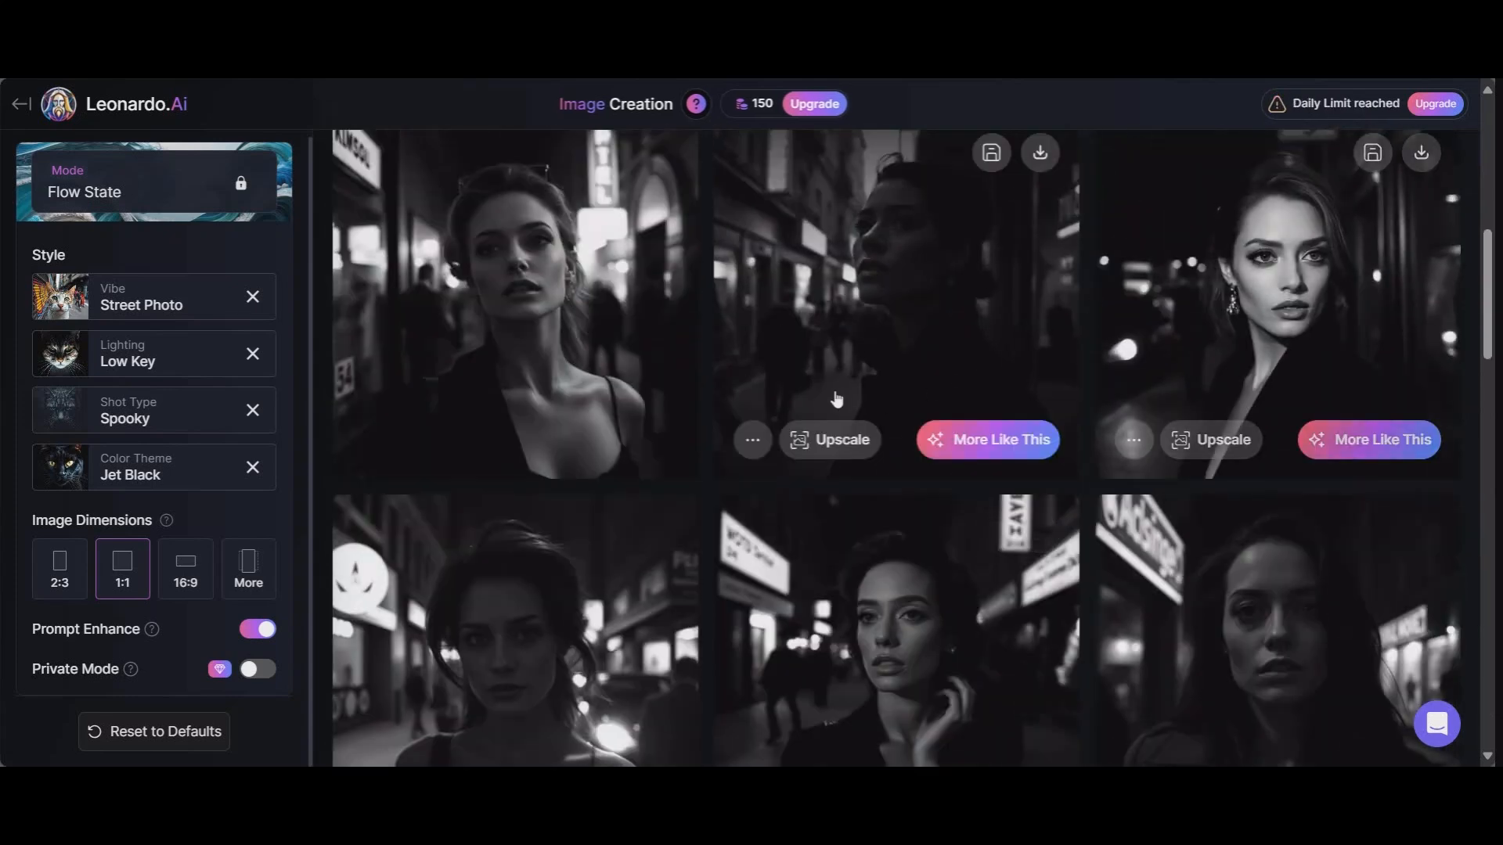
scroll(810, 399, "down", 10)
scroll(809, 399, "down", 6)
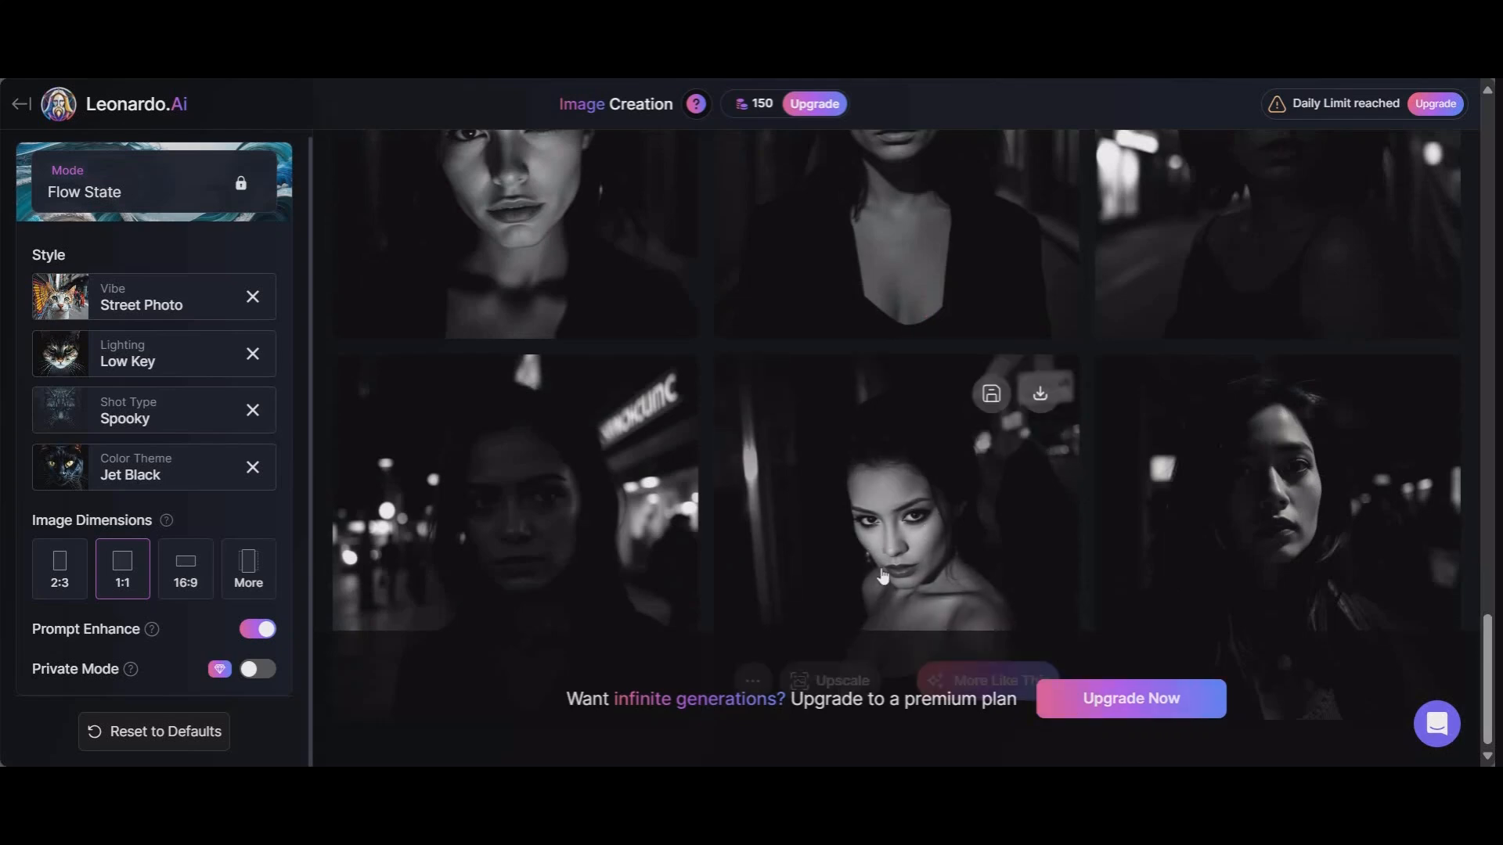
scroll(782, 470, "up", 15)
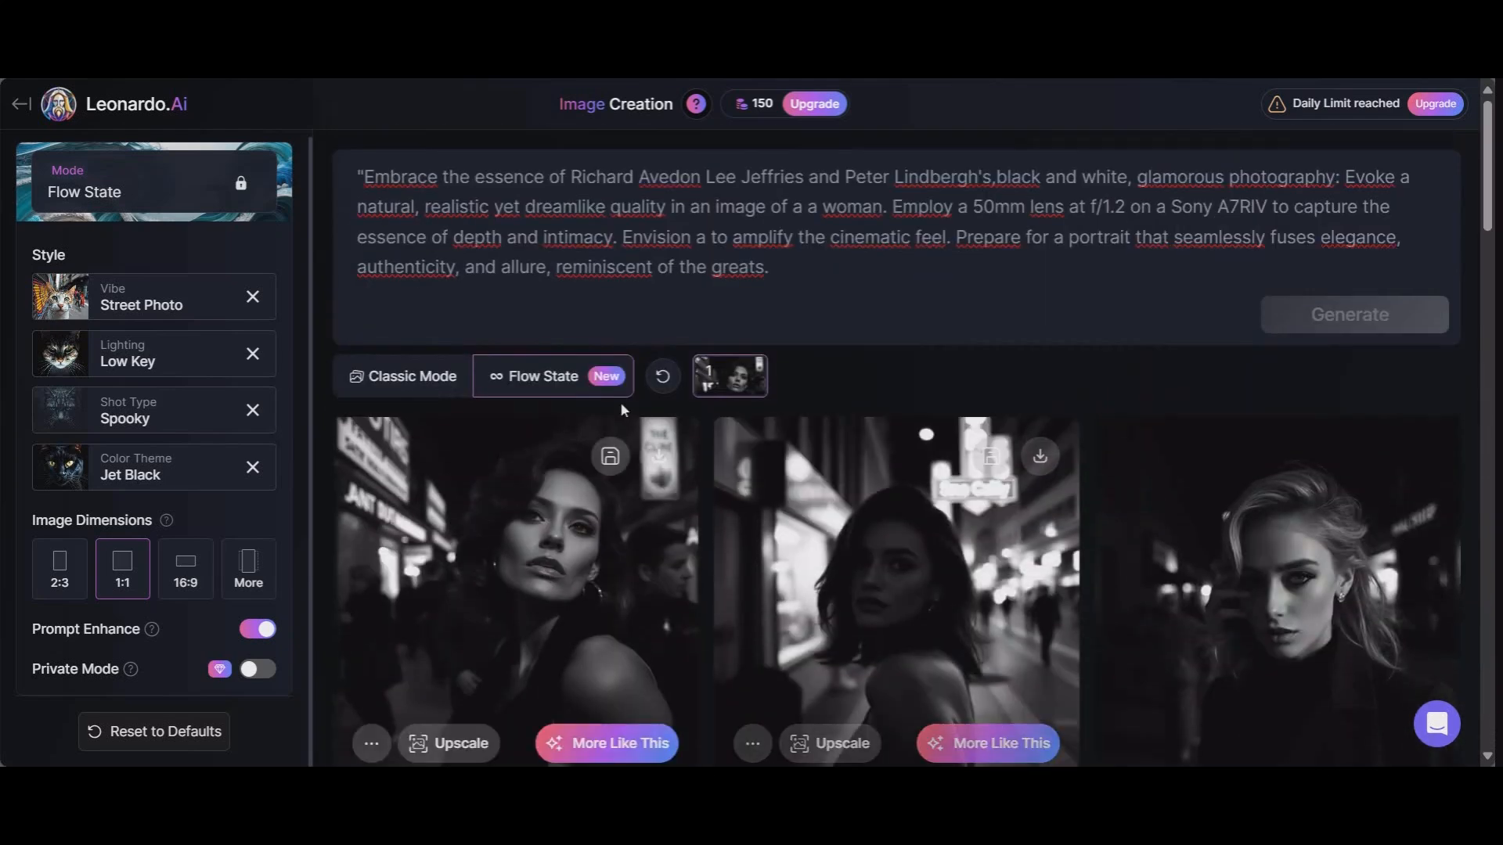
Check the plan's Fast Tokens in Flow State and the token balance in Classic Mode, returning to Flow State
mouse_move(761, 112)
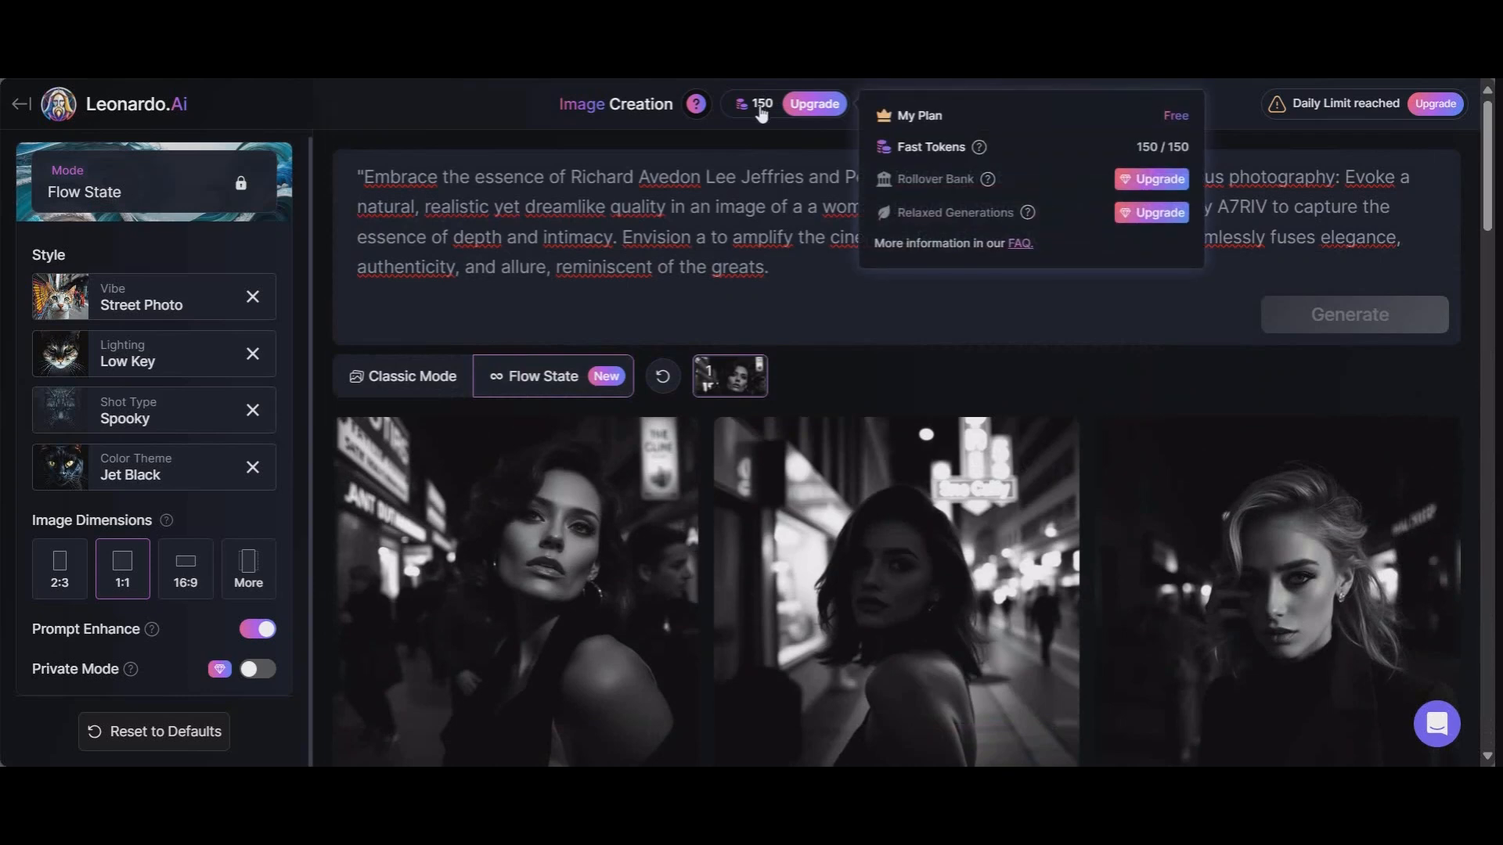
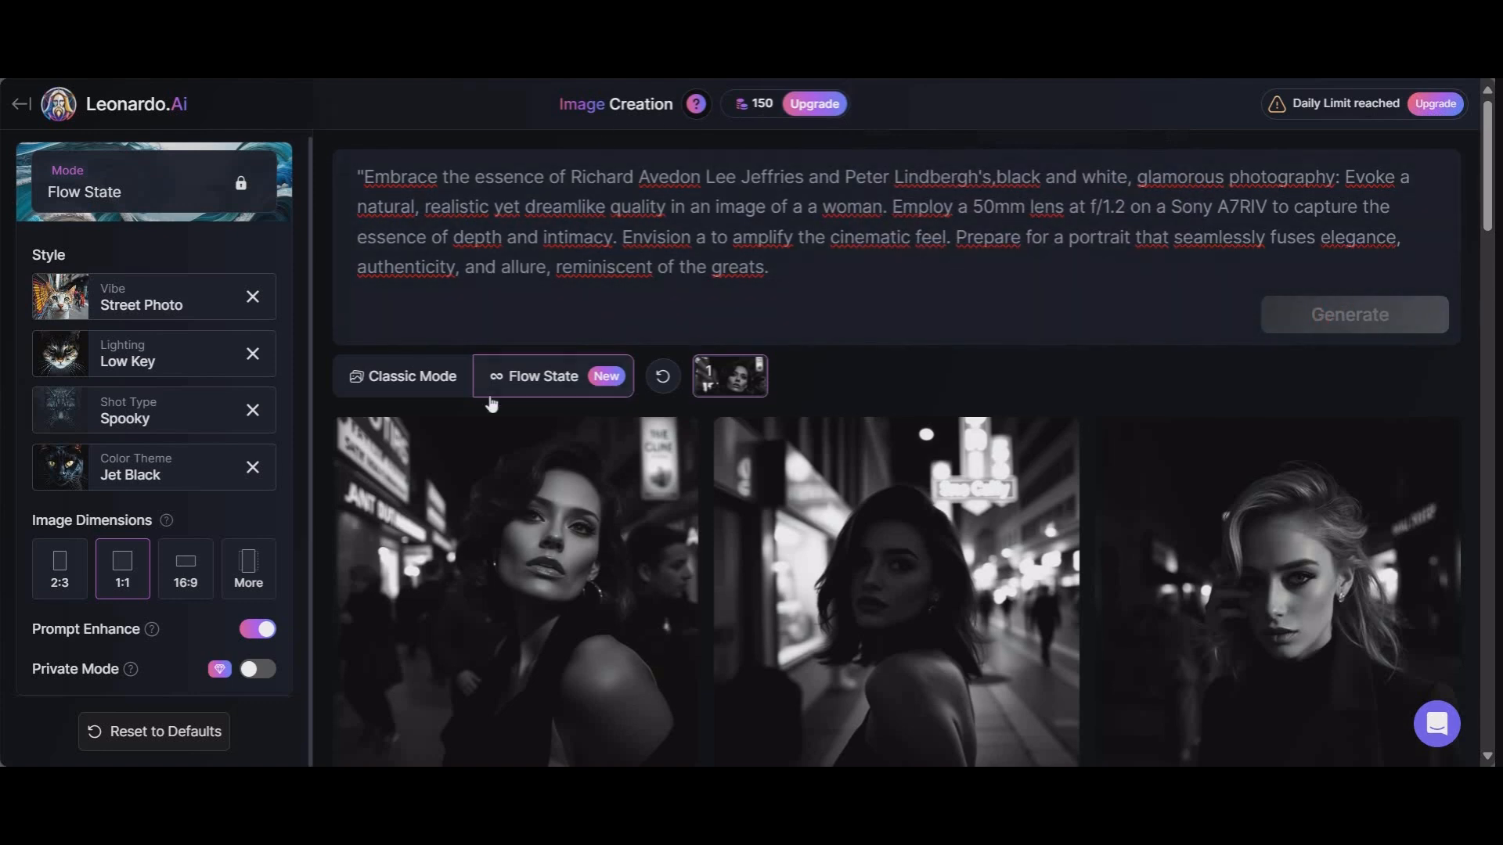
left_click(415, 385)
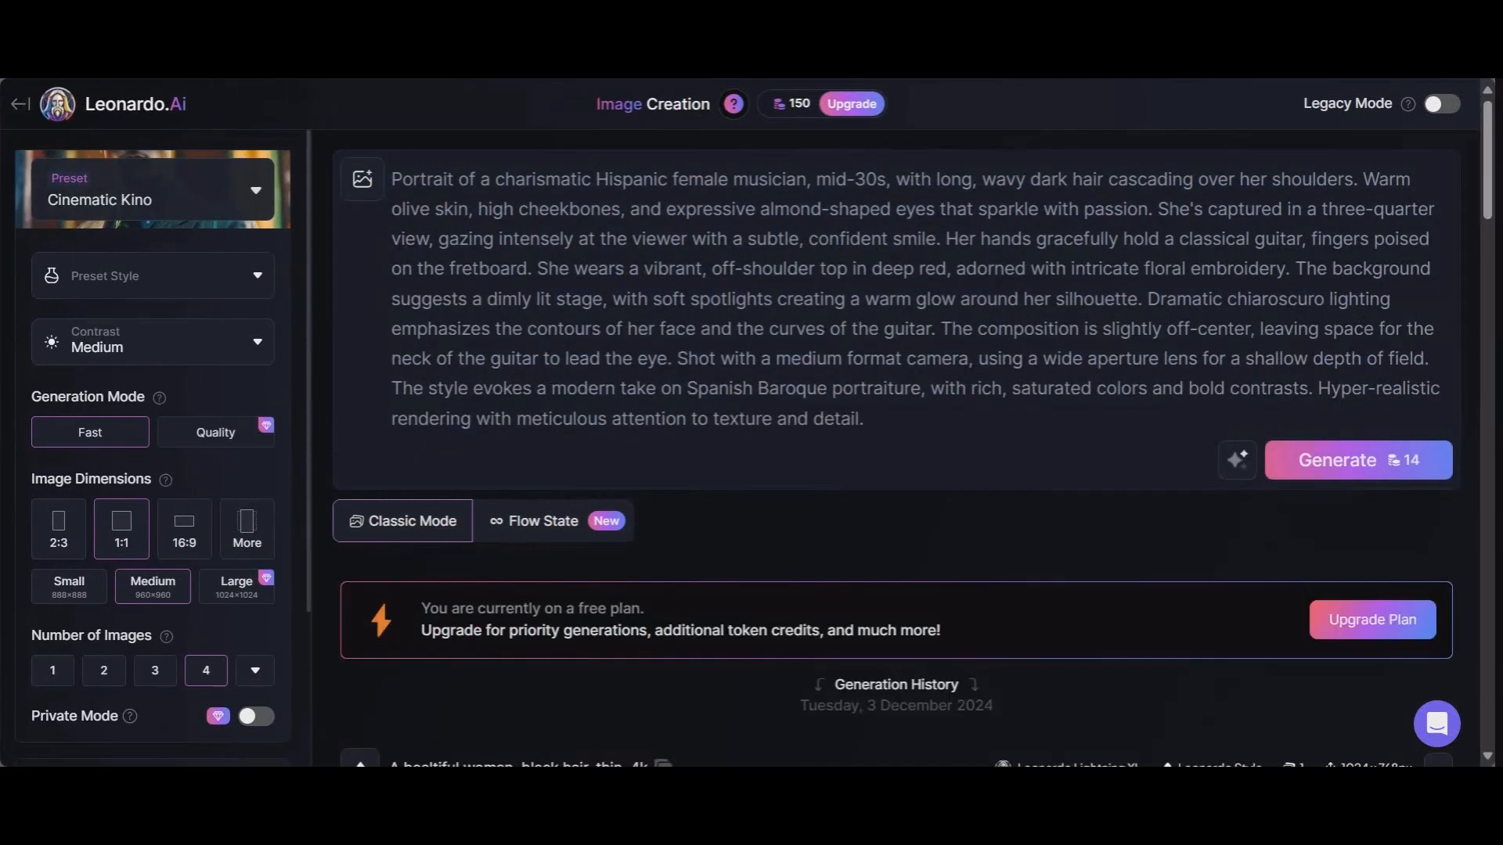
mouse_move(808, 116)
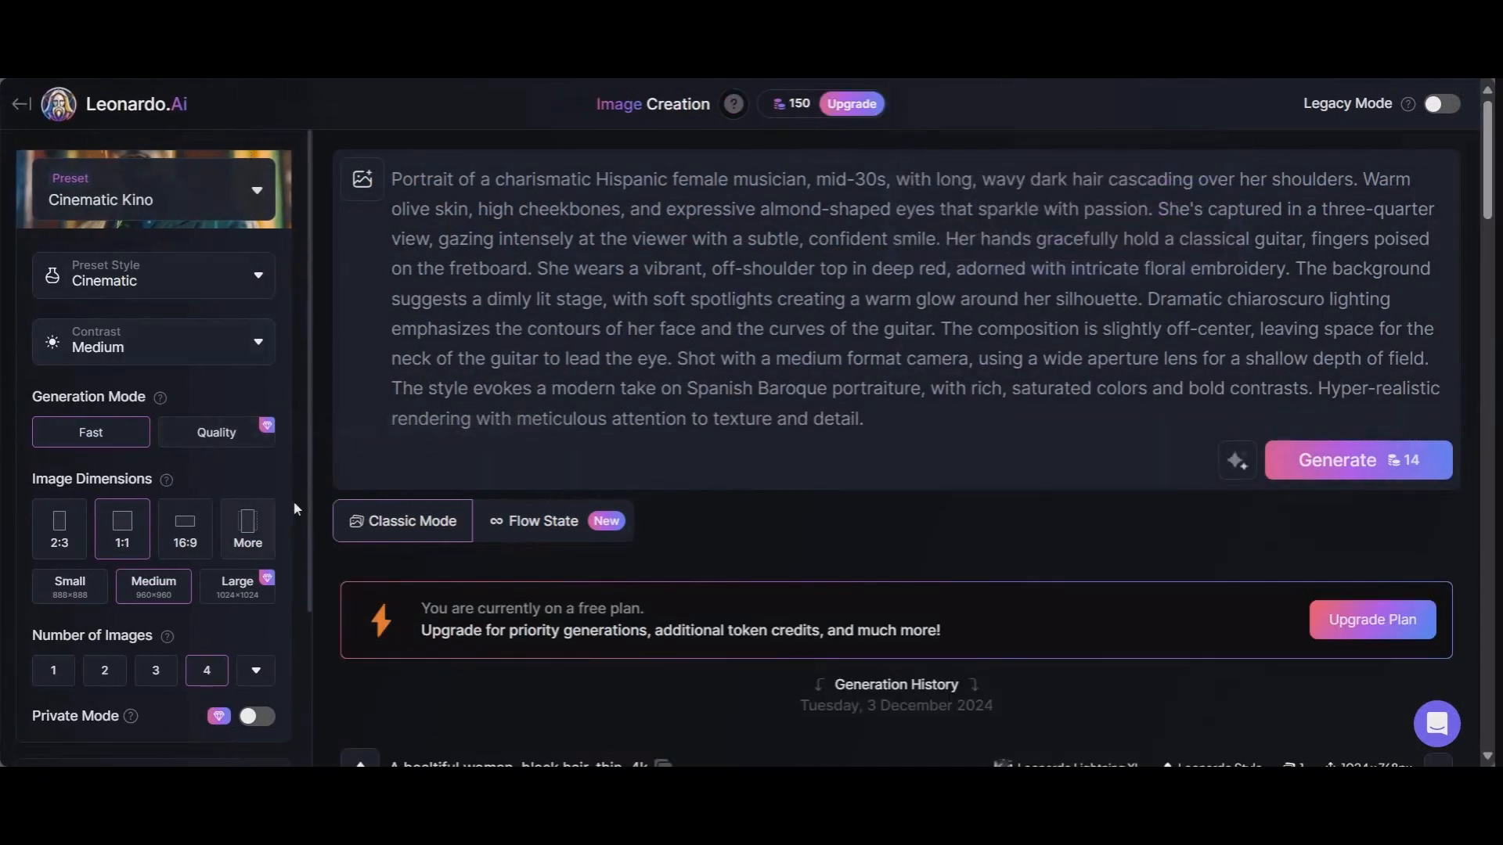
left_click(551, 539)
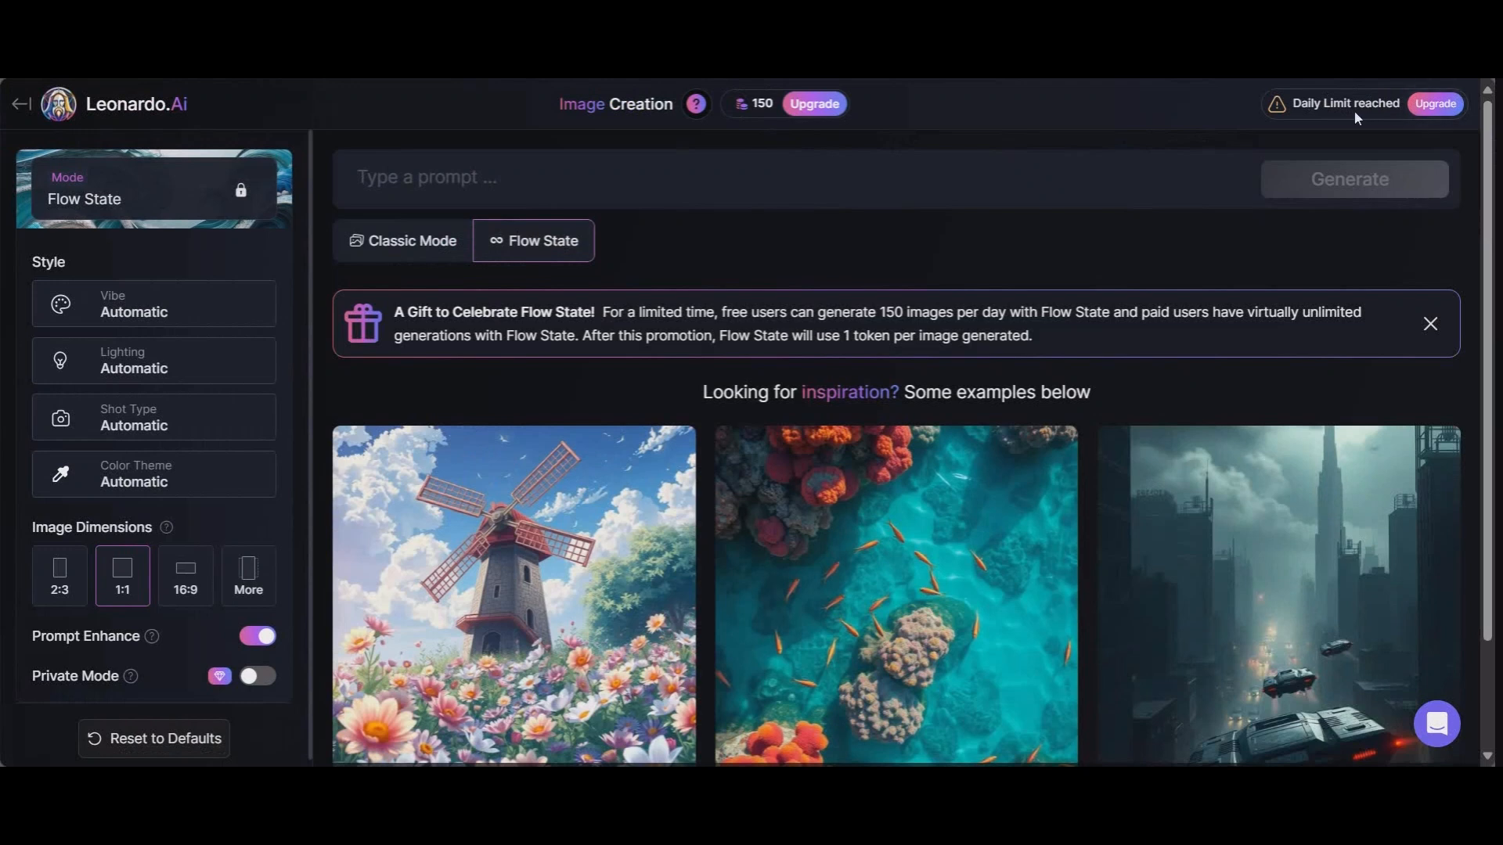
Review the yearly plan prices and Apprentice benefits in the upgrade offer for the Flow State daily limit, and close the offer
scroll(634, 442, "down", 3)
scroll(634, 443, "up", 3)
left_click(1429, 108)
scroll(865, 313, "down", 3)
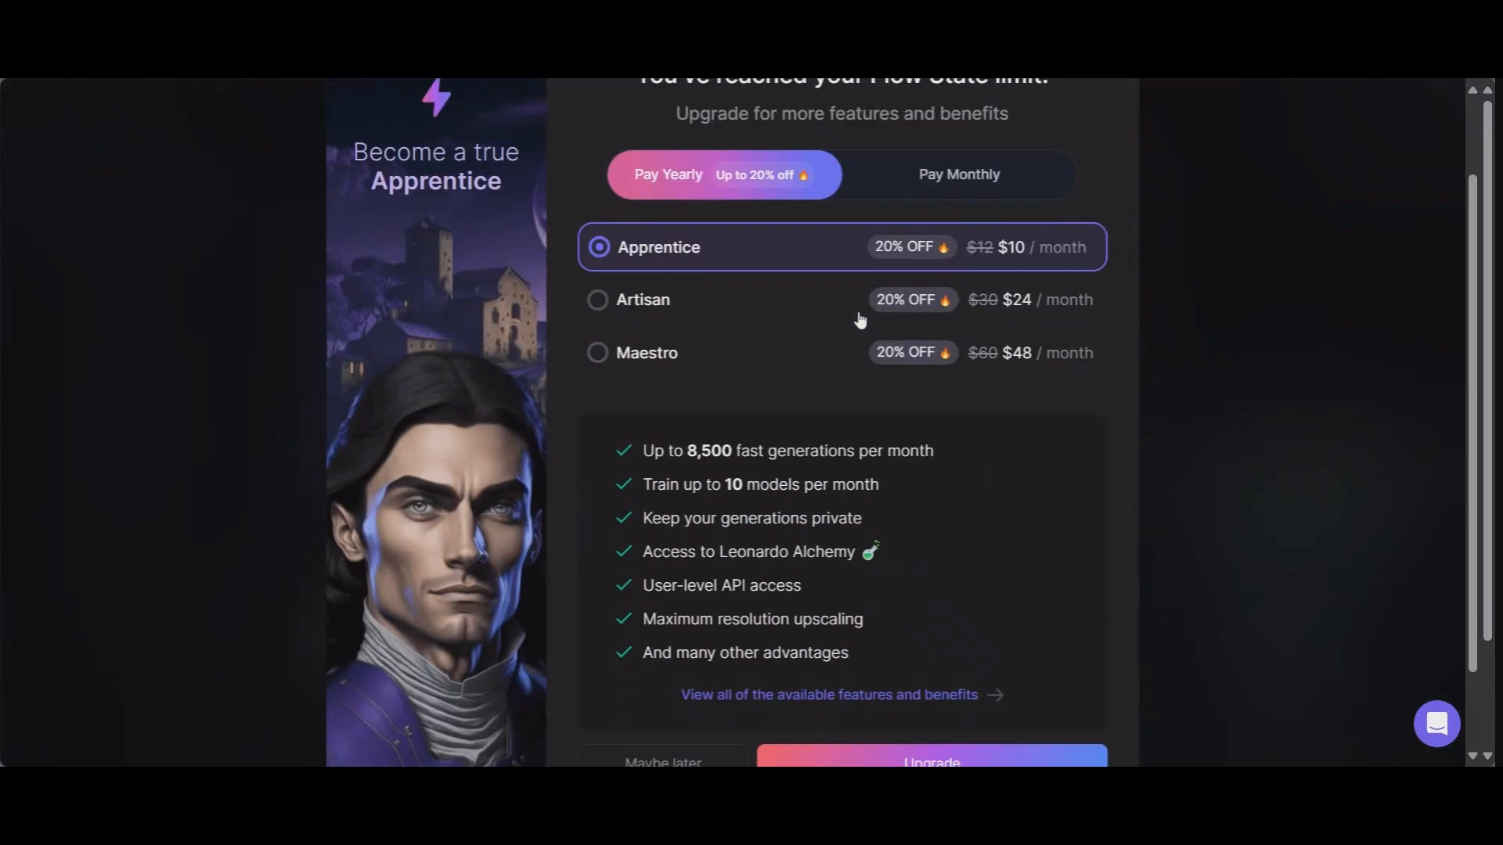
scroll(725, 309, "up", 3)
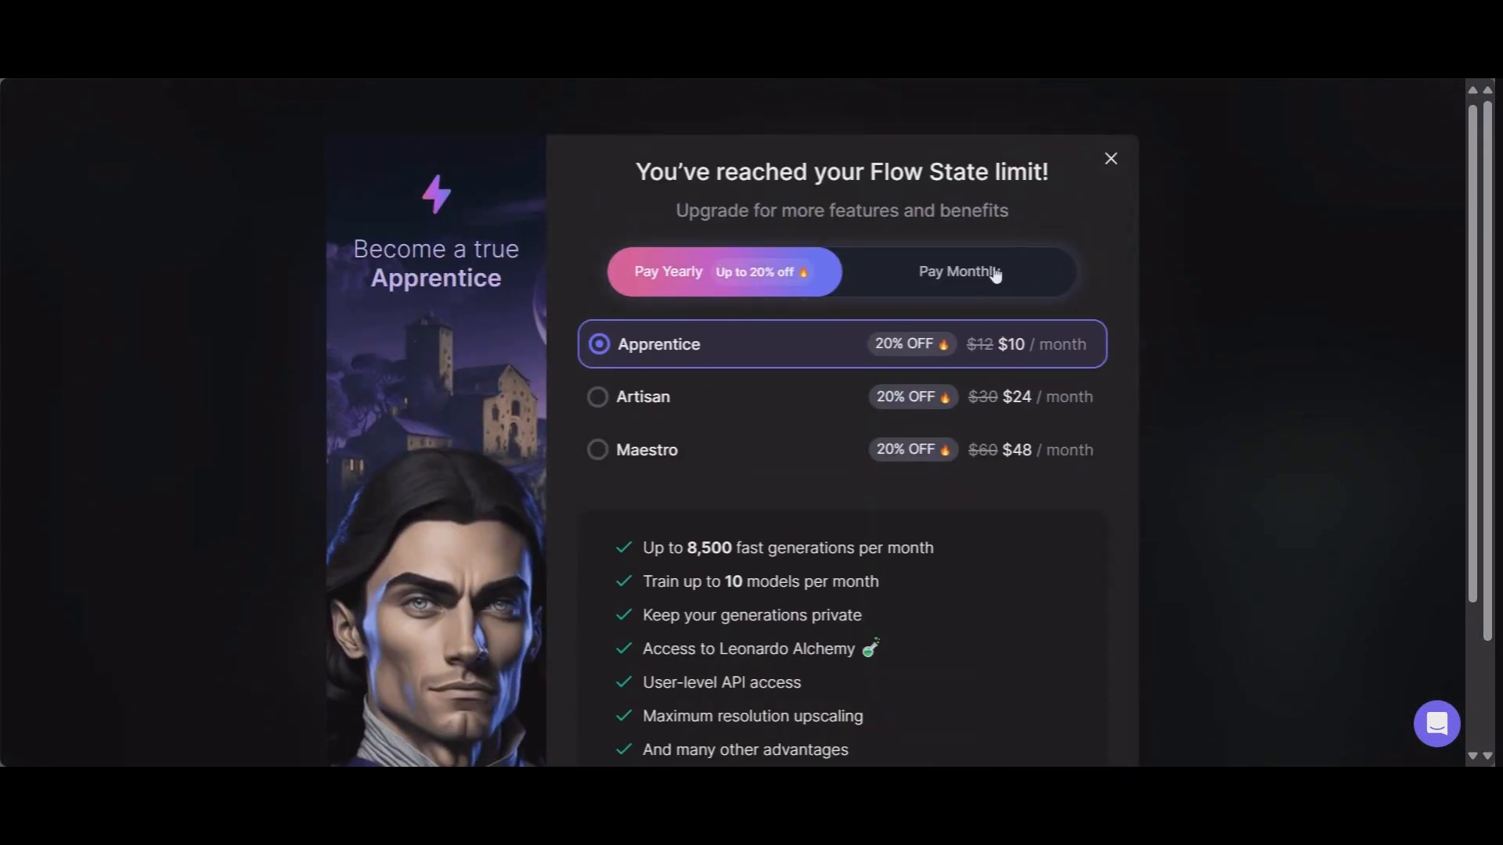
scroll(977, 352, "down", 2)
scroll(974, 352, "down", 1)
left_click(917, 673)
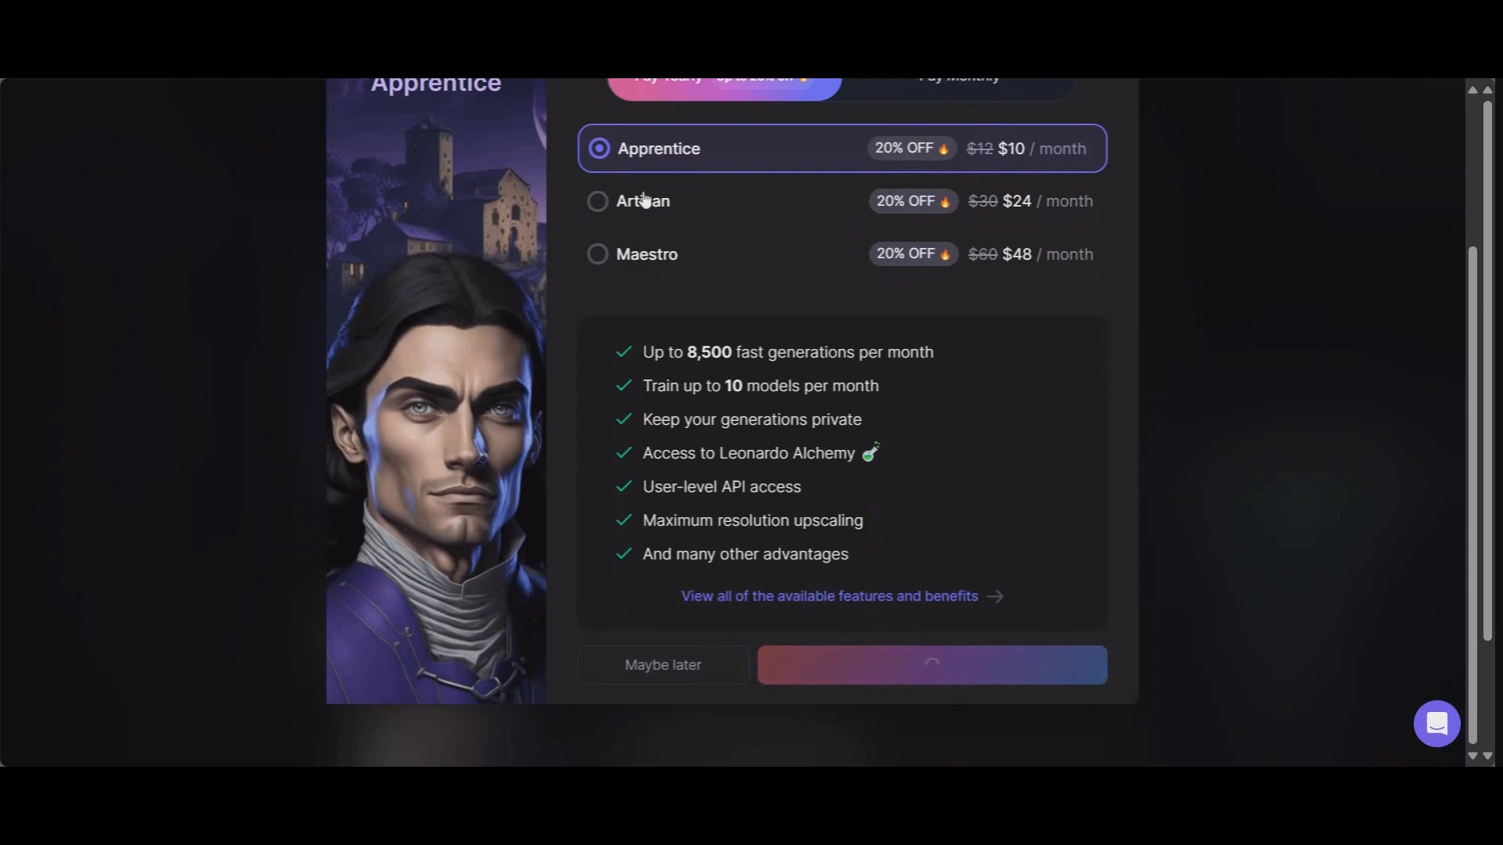
scroll(876, 272, "up", 3)
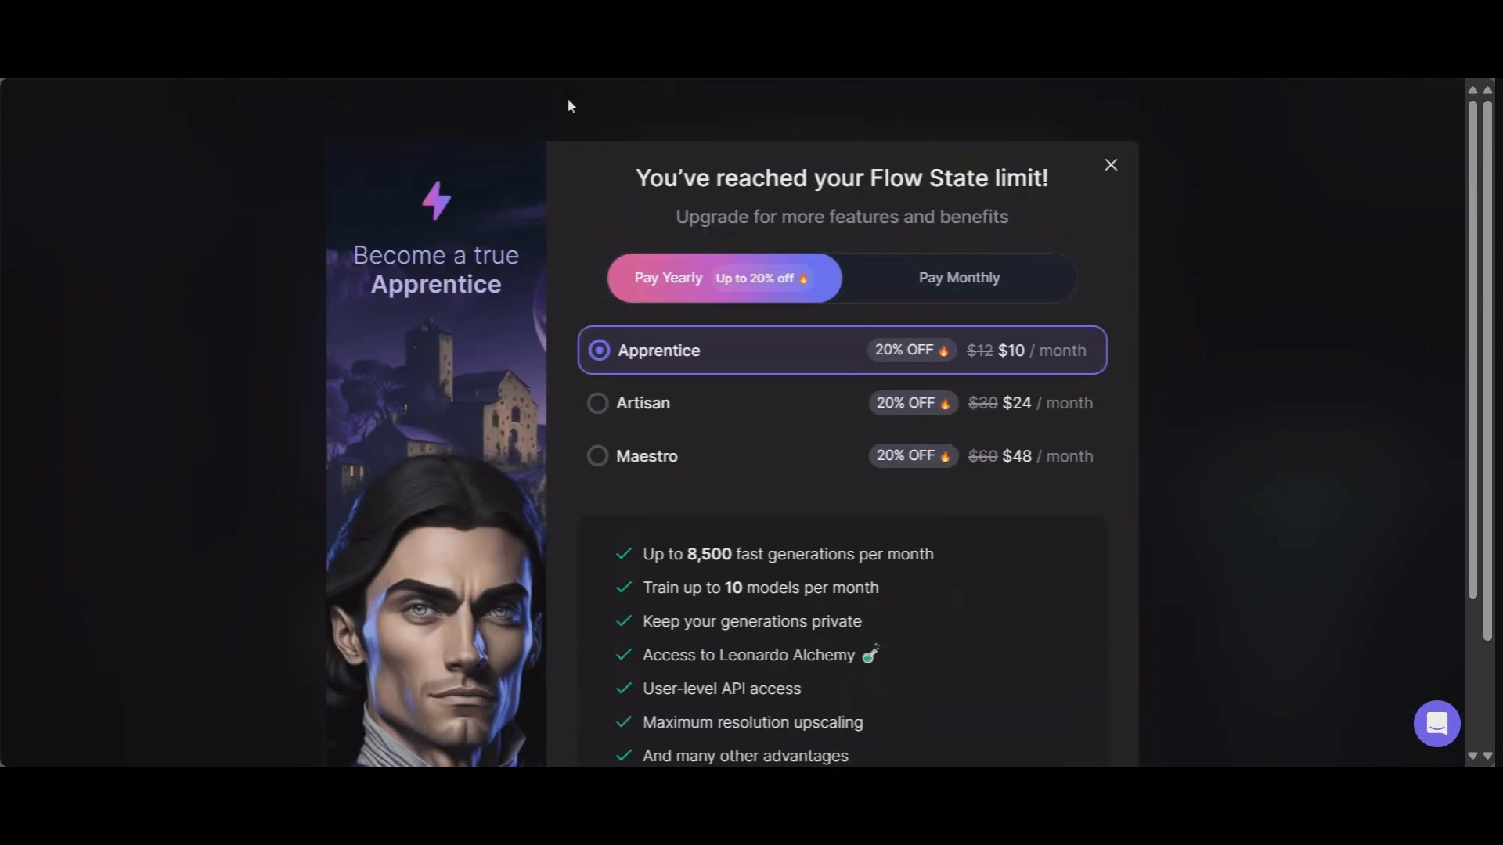
left_click(1109, 165)
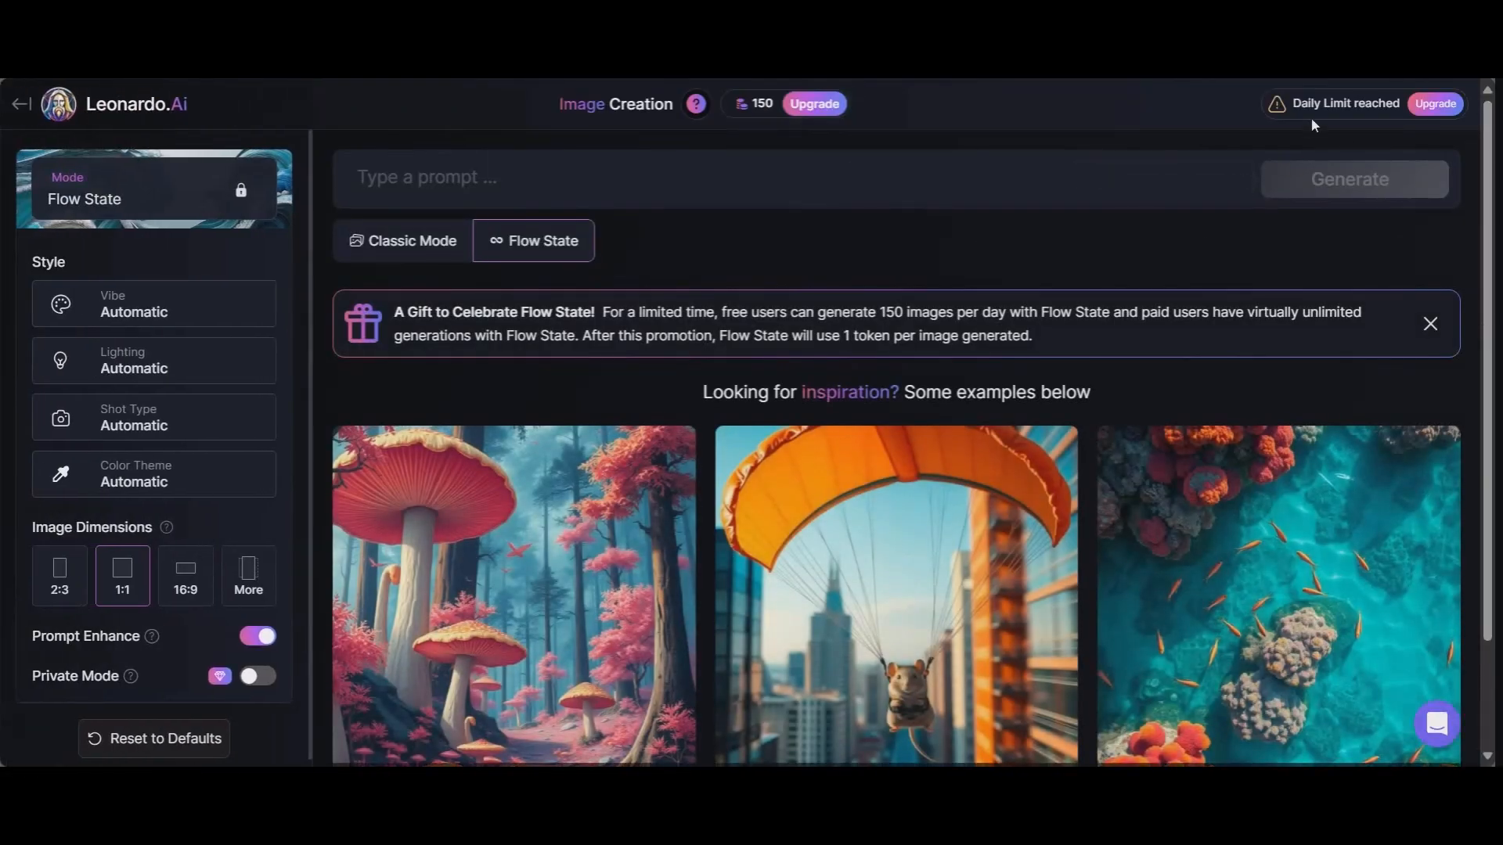
Compare the token allowances and features of the Free, Apprentice, Artisan, Maestro and Teams plans on the full pricing page, returning to Flow State
left_click(828, 111)
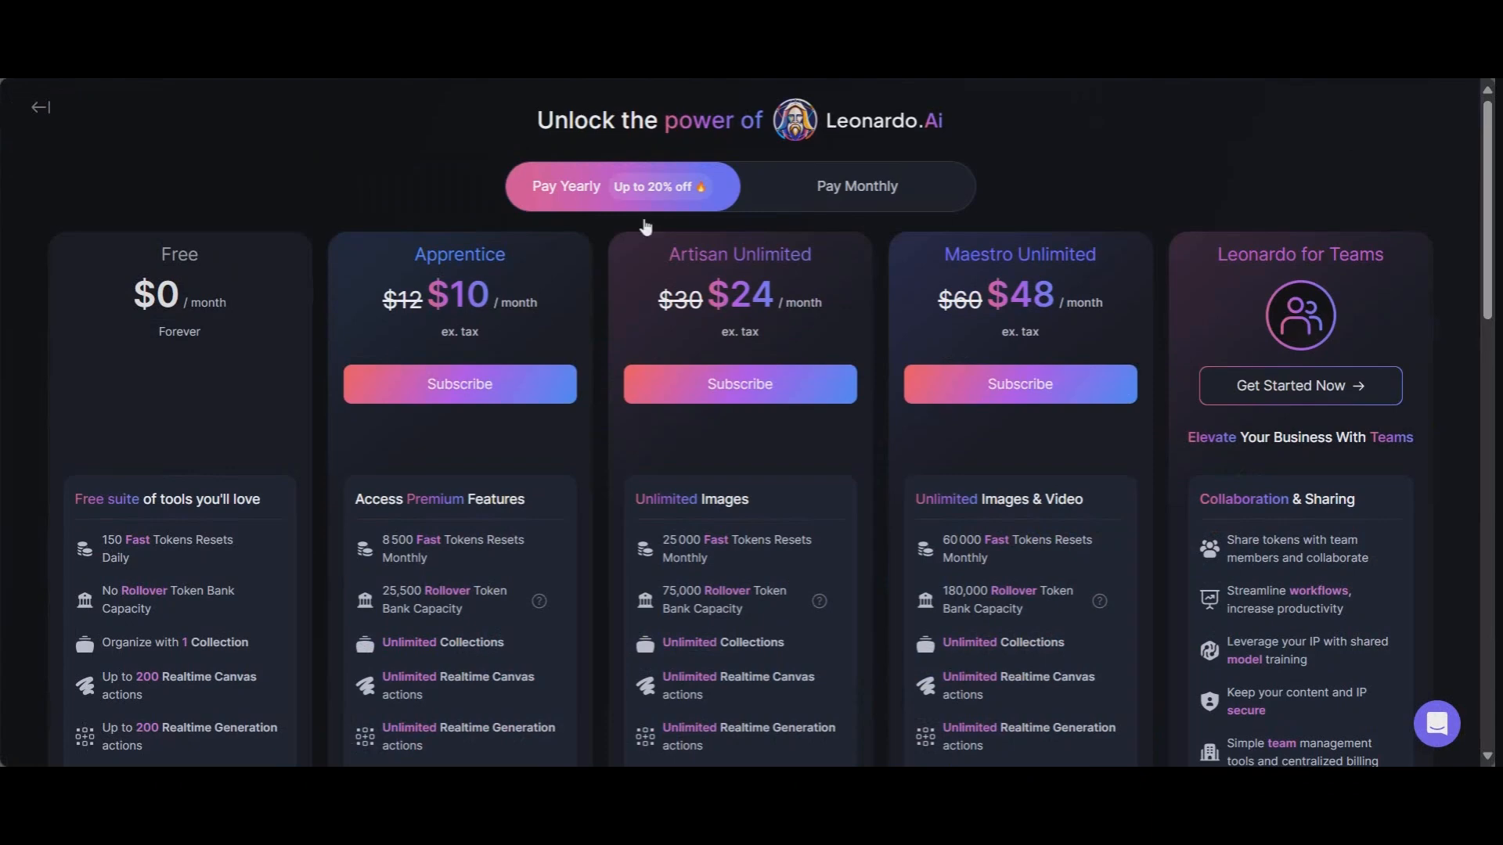
scroll(163, 567, "down", 2)
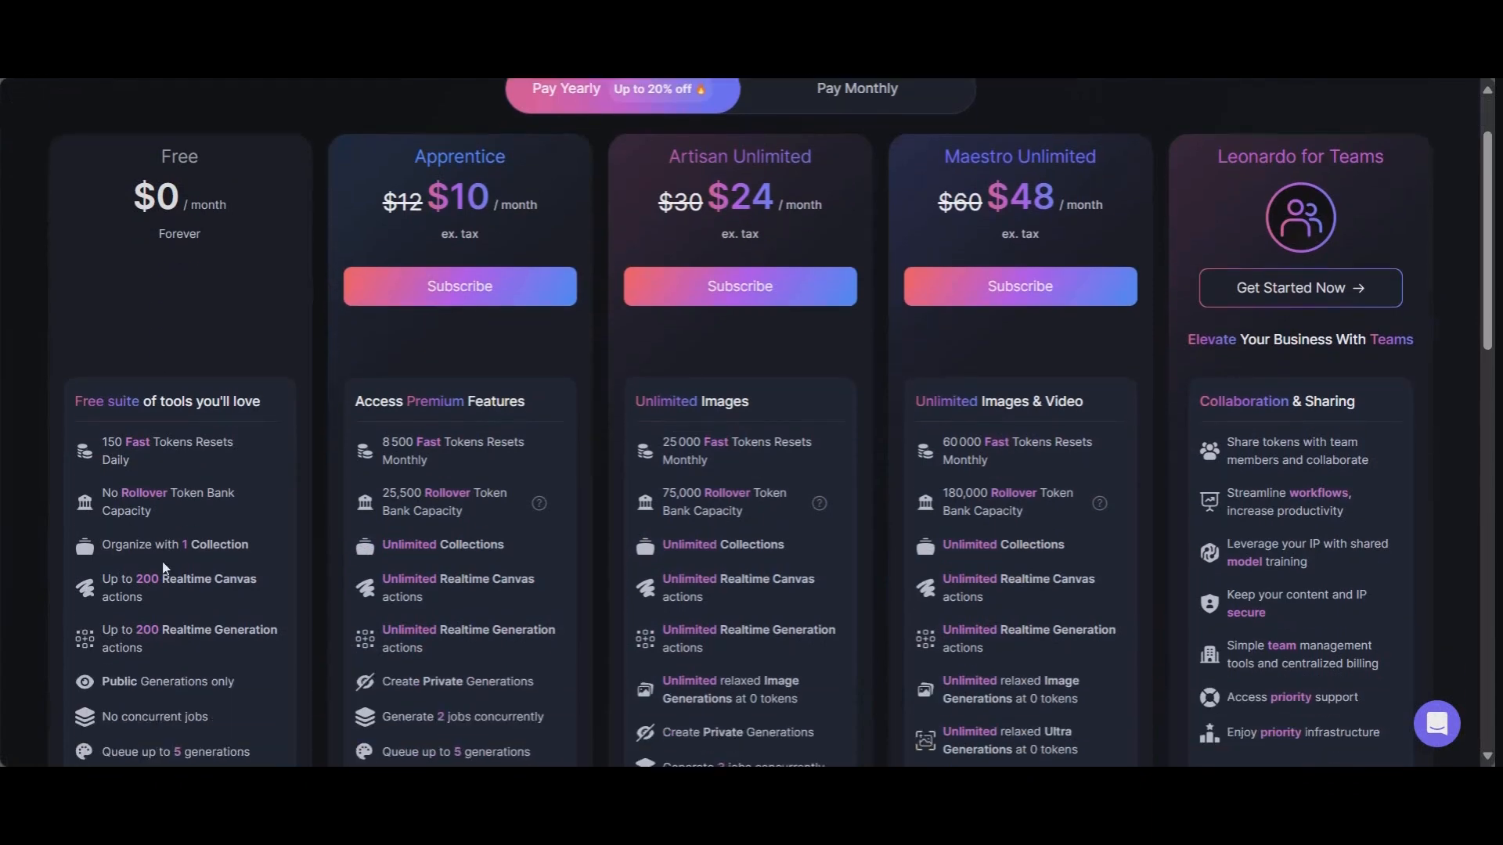
scroll(174, 485, "down", 2)
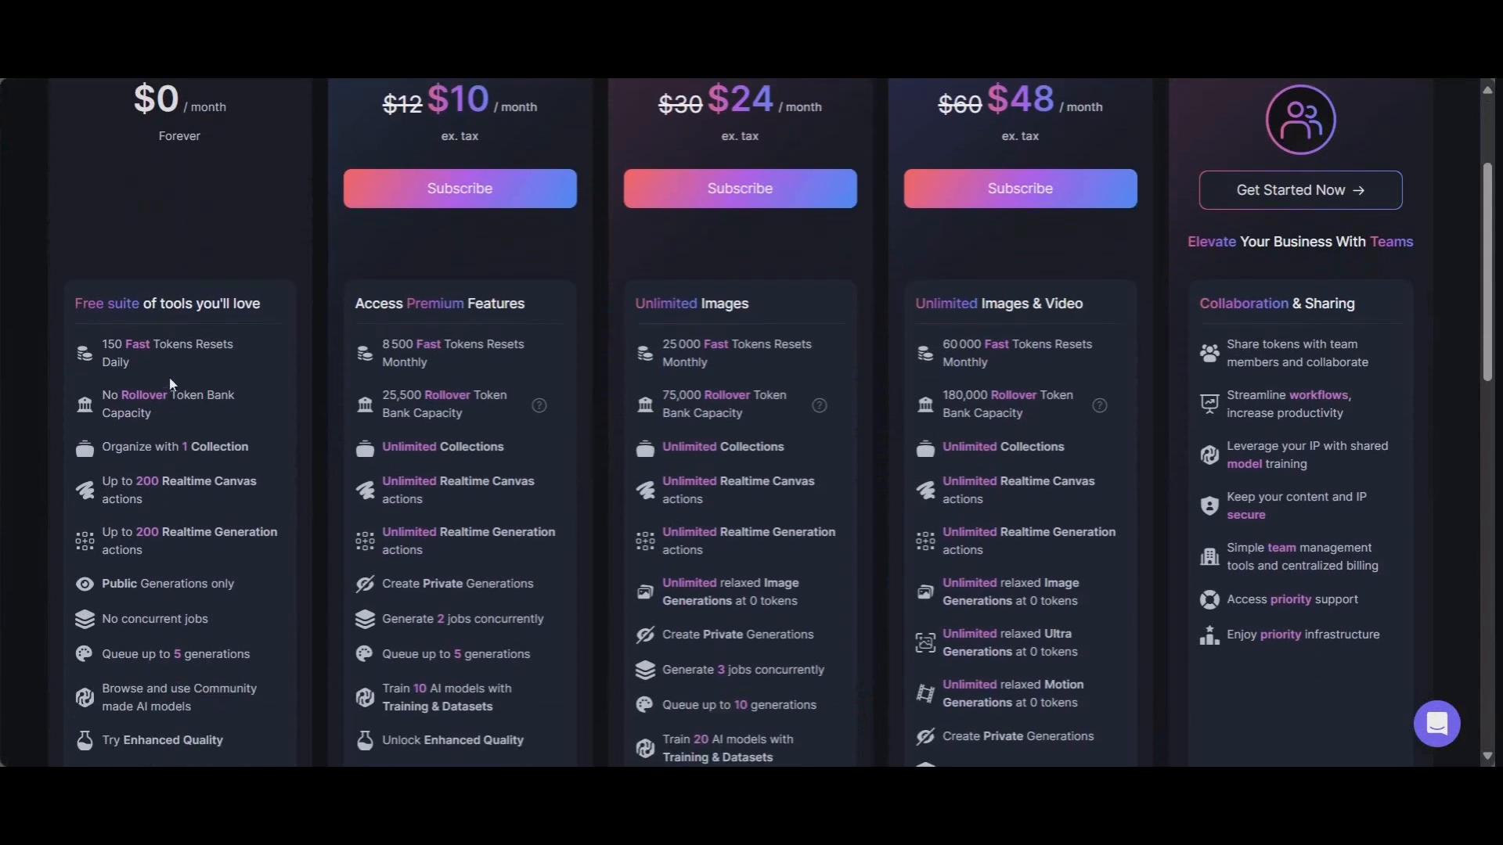
scroll(197, 401, "down", 2)
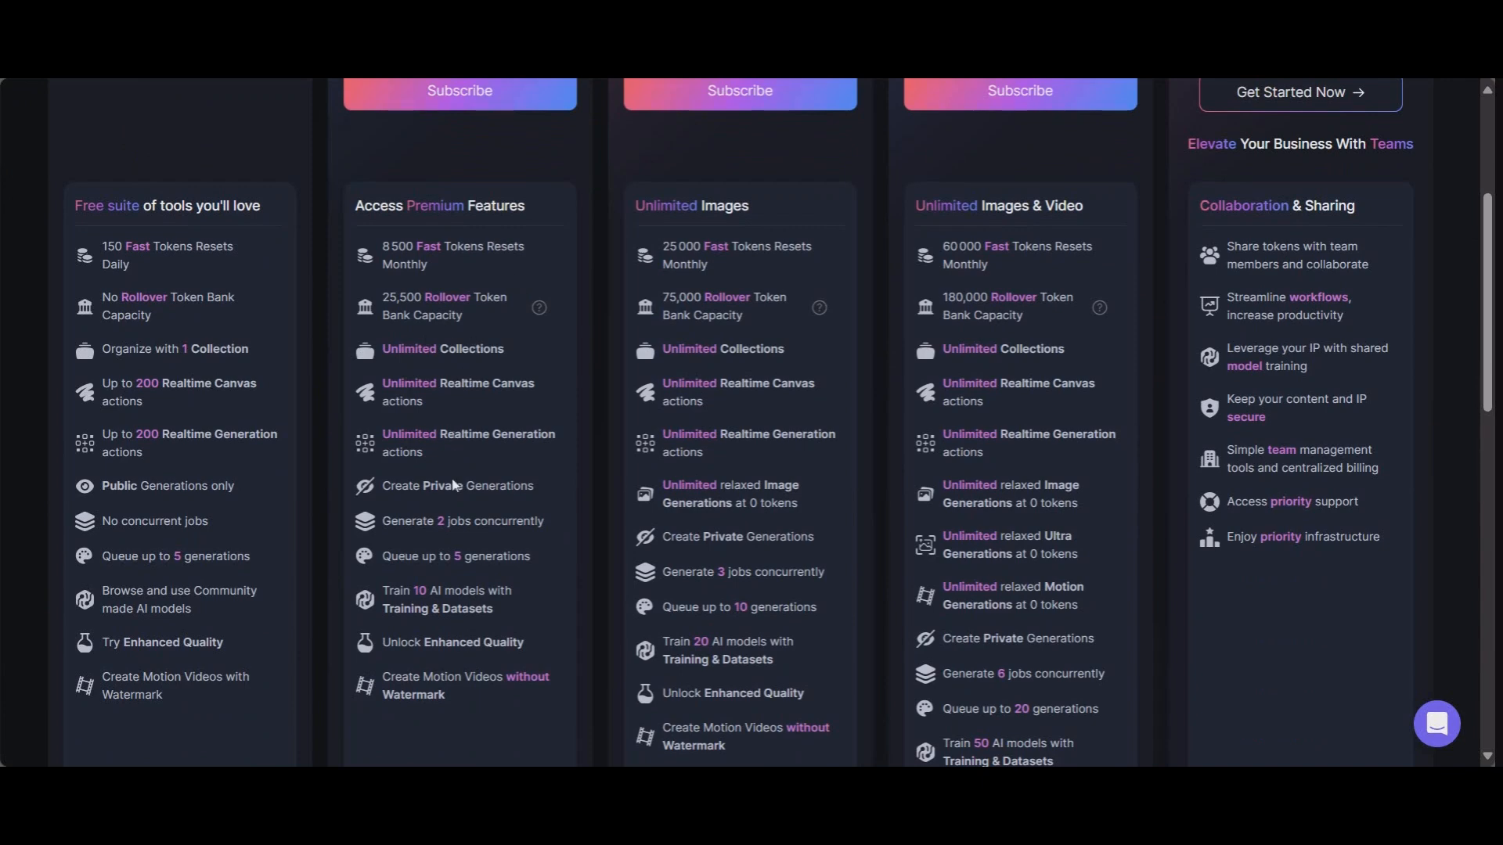
scroll(1046, 491, "up", 4)
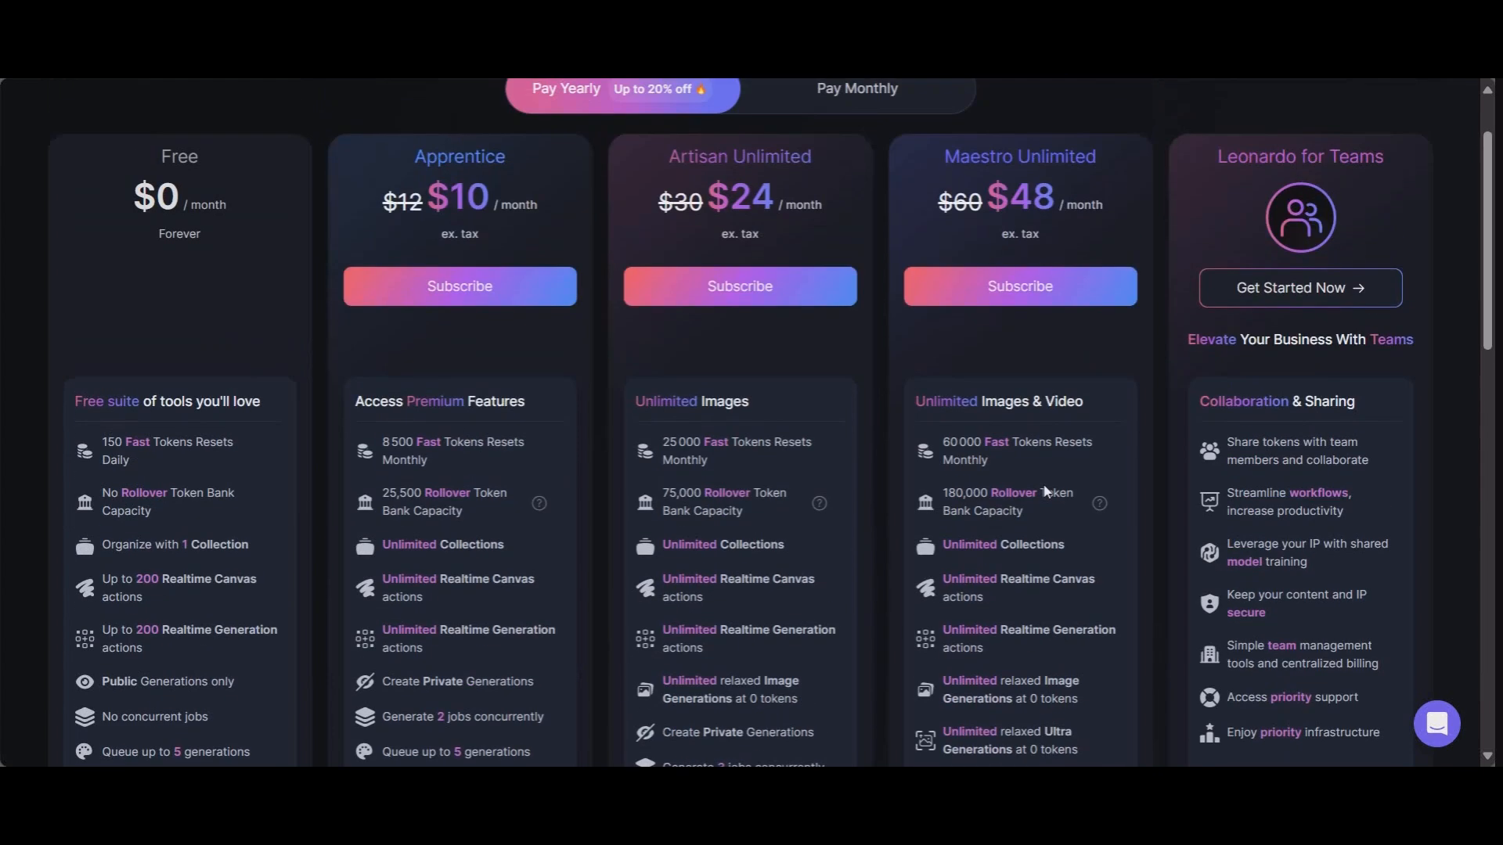
scroll(1017, 469, "up", 2)
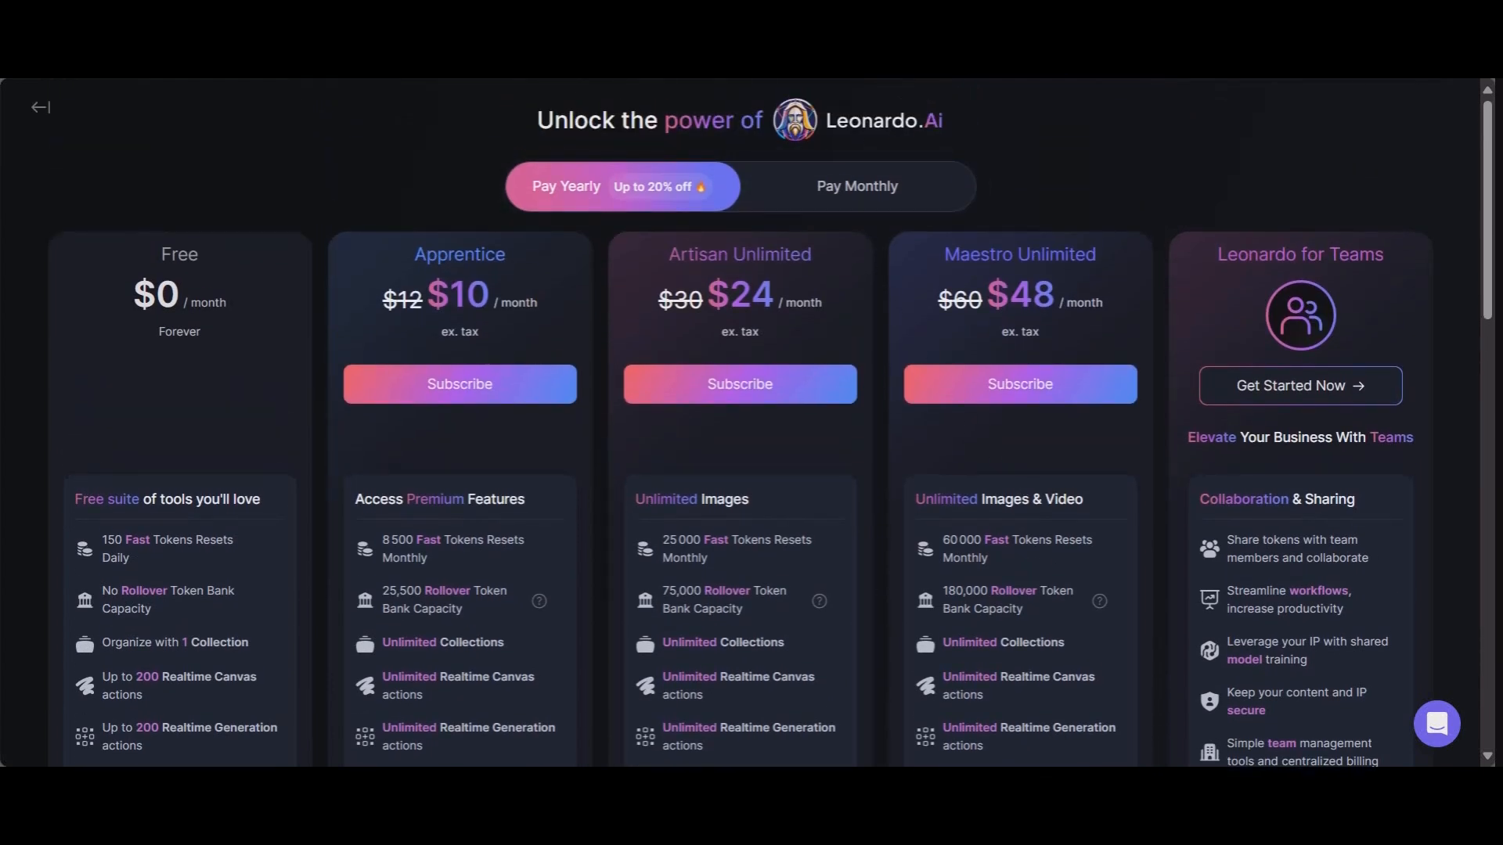
key("alt+Left")
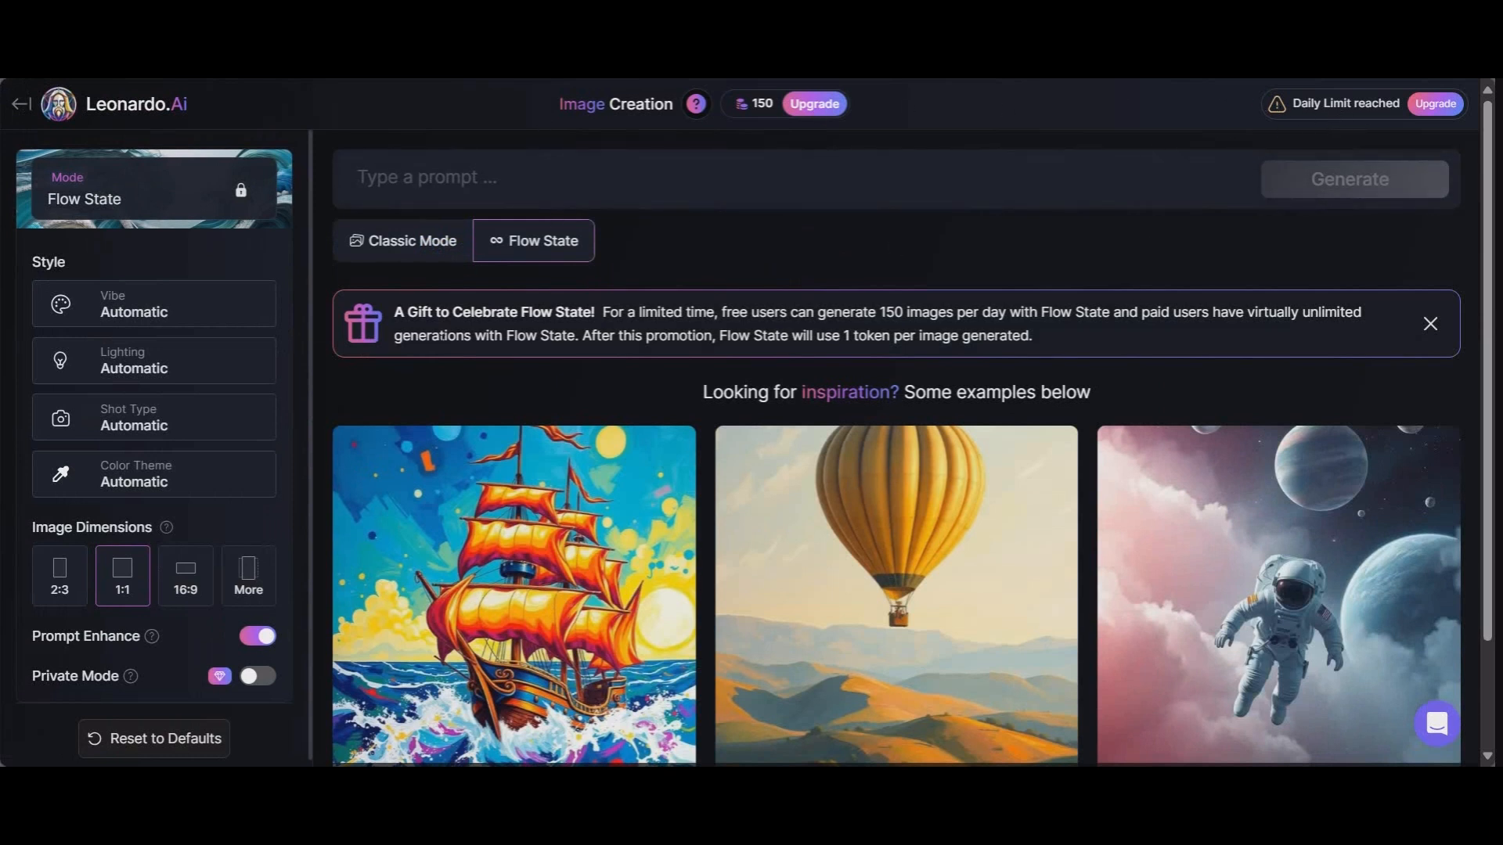
scroll(489, 309, "down", 2)
scroll(489, 309, "up", 2)
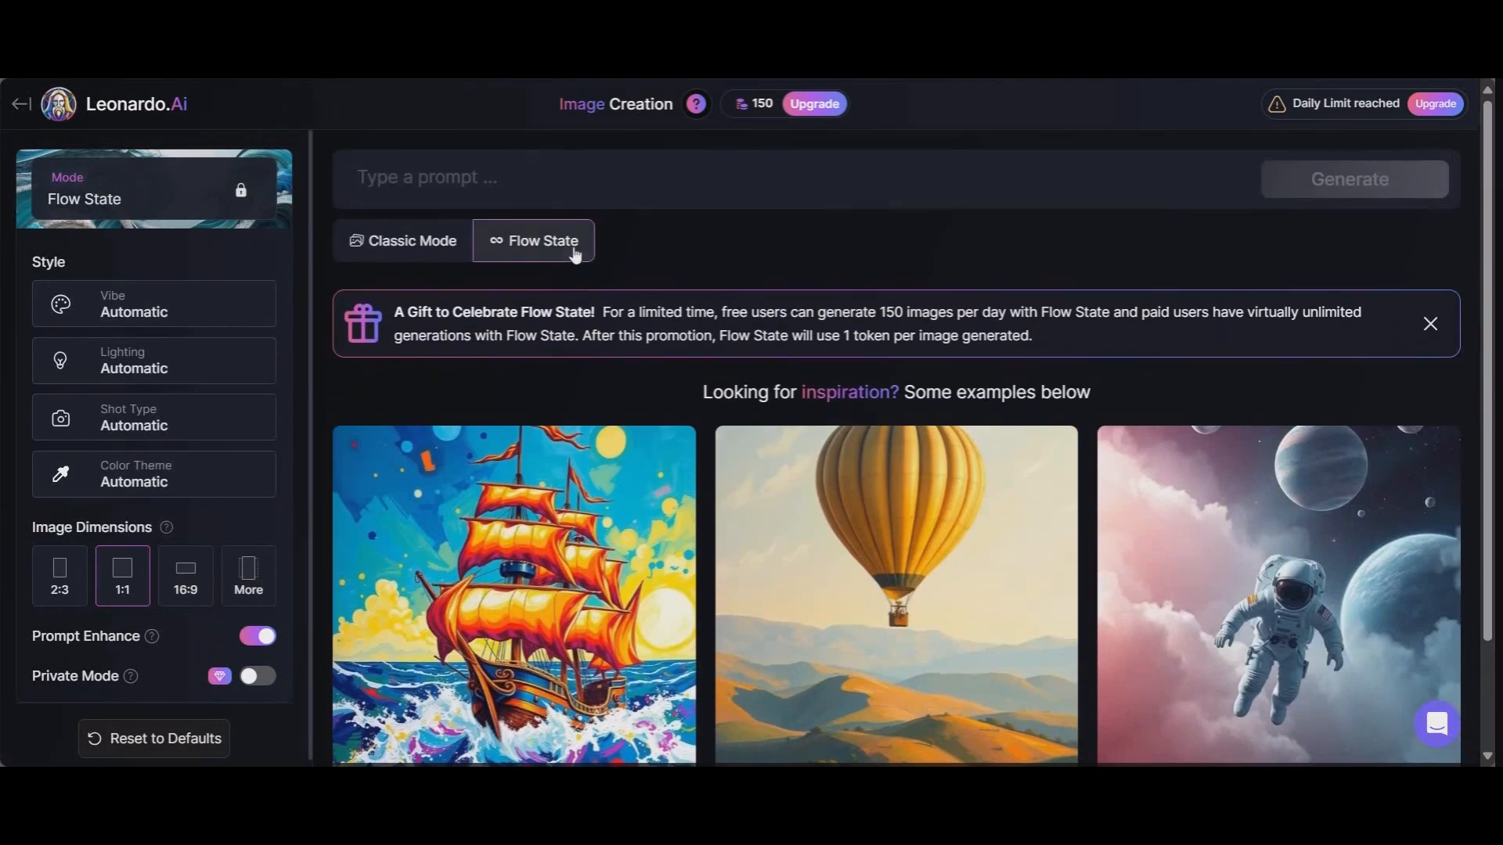
scroll(632, 244, "down", 2)
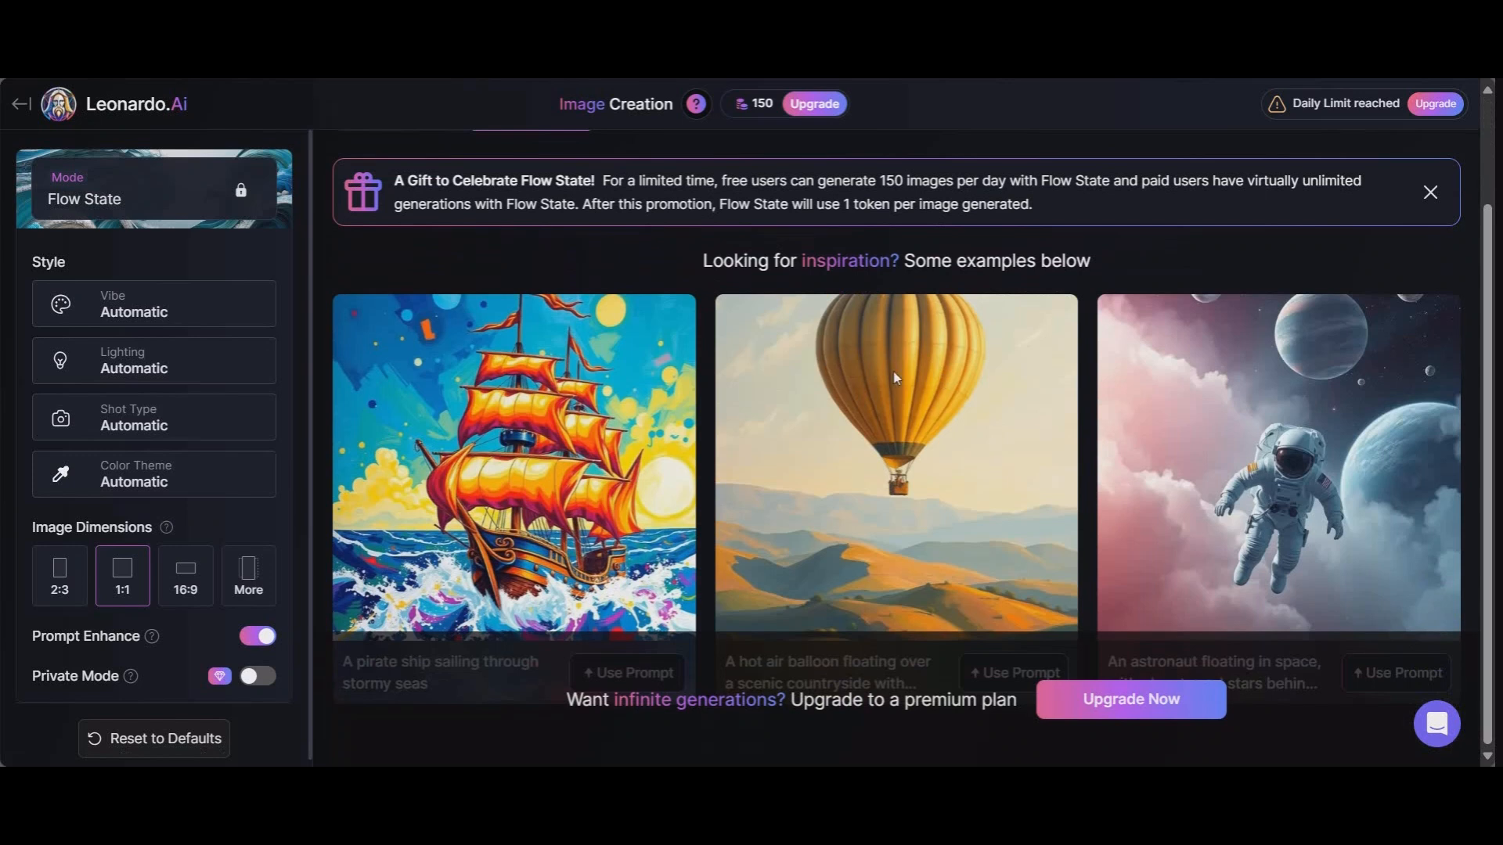
scroll(633, 244, "up", 2)
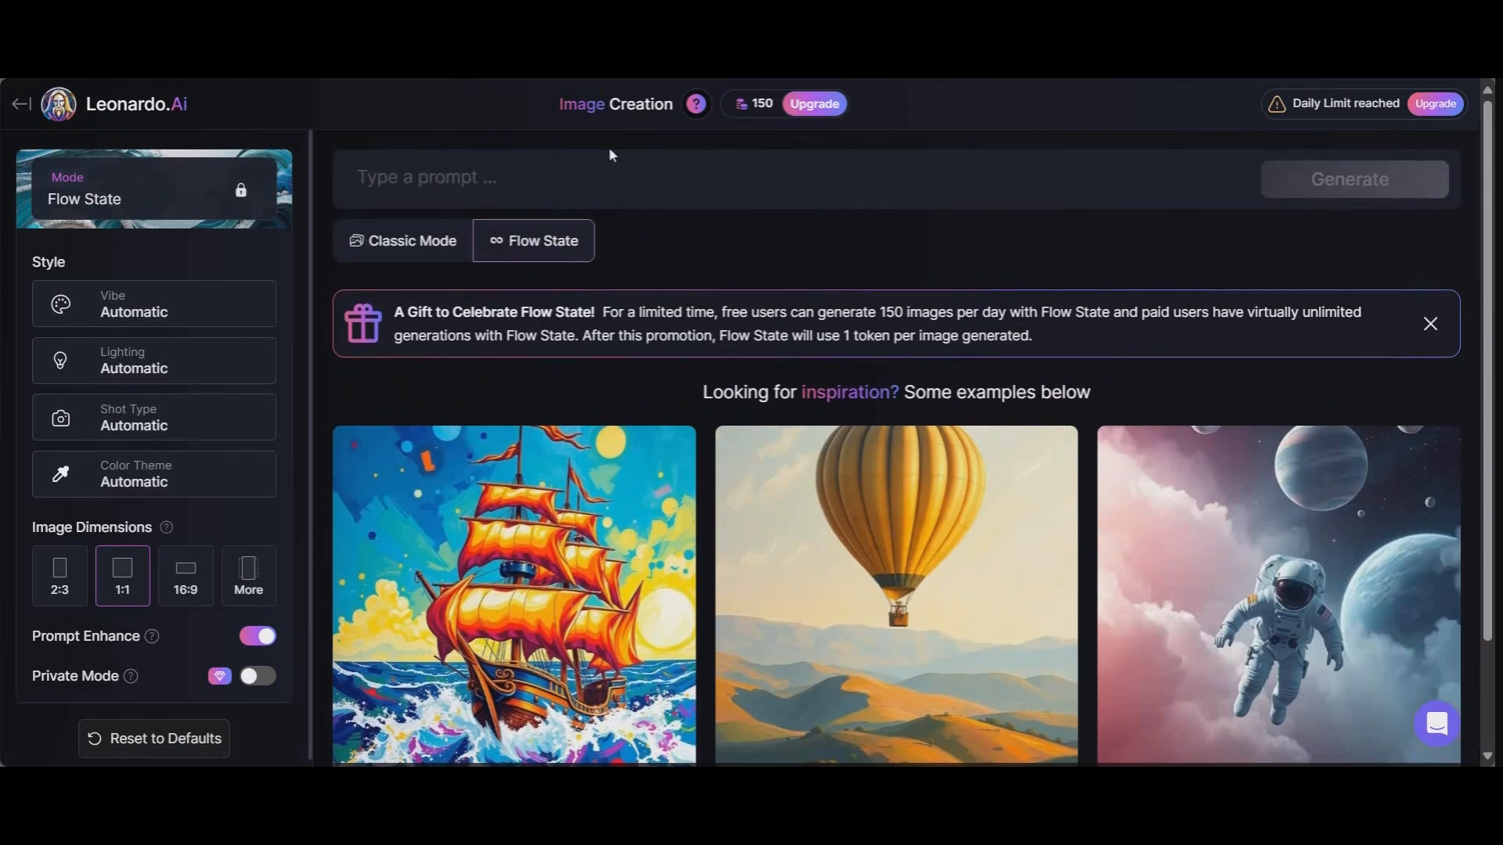